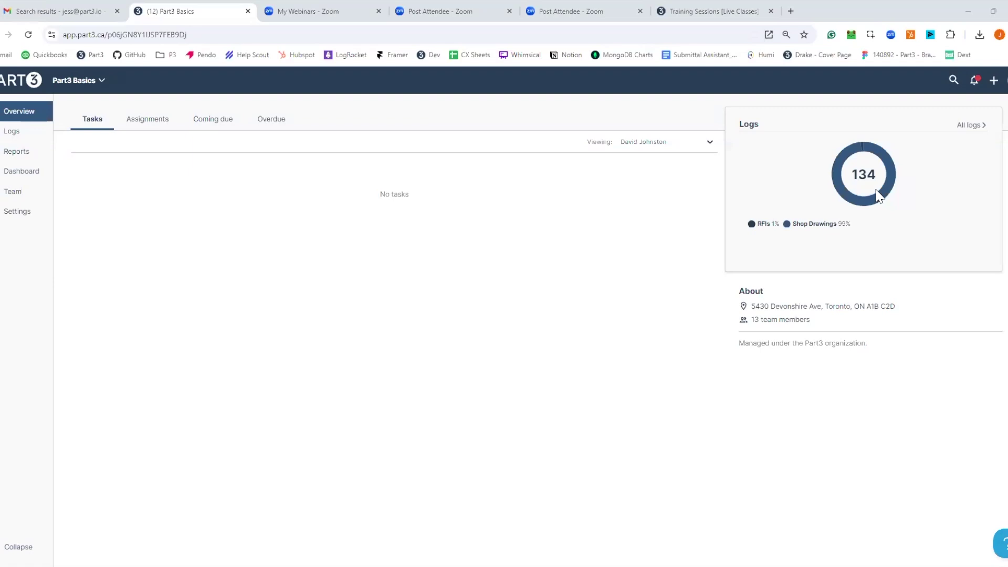
Review the project's general settings, including contract values, dates, categories and review periods.
left_click(42, 214)
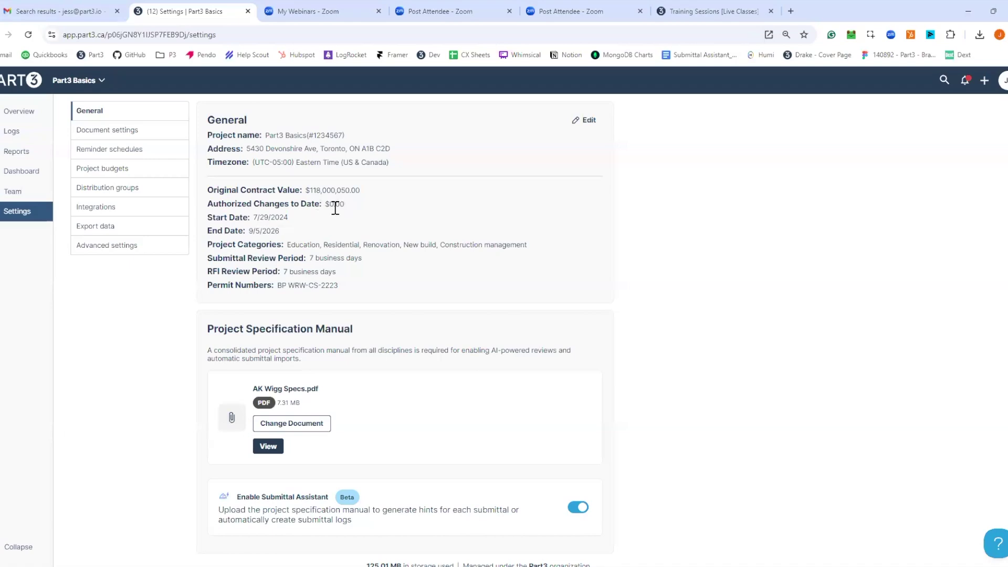
left_click(582, 120)
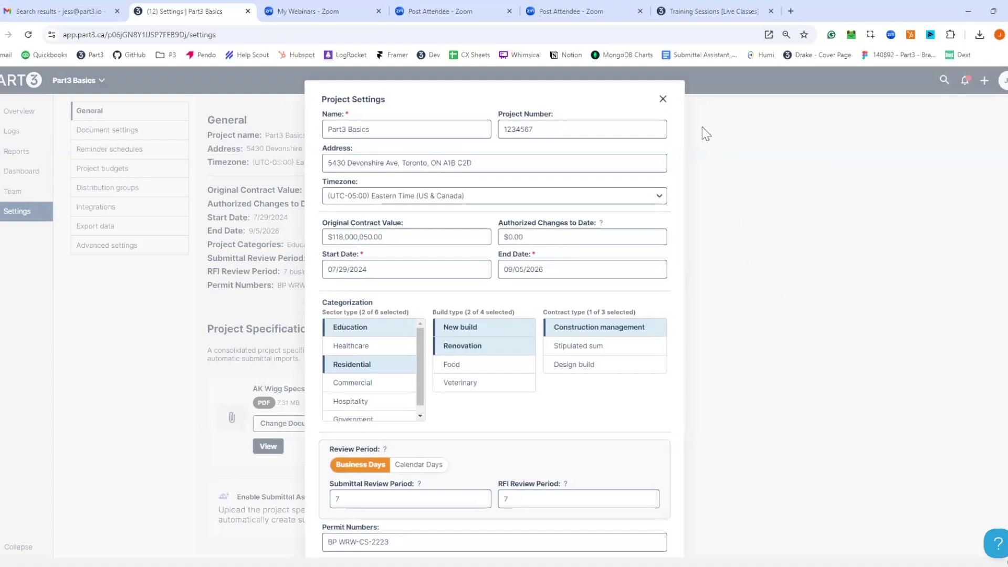
left_click(663, 99)
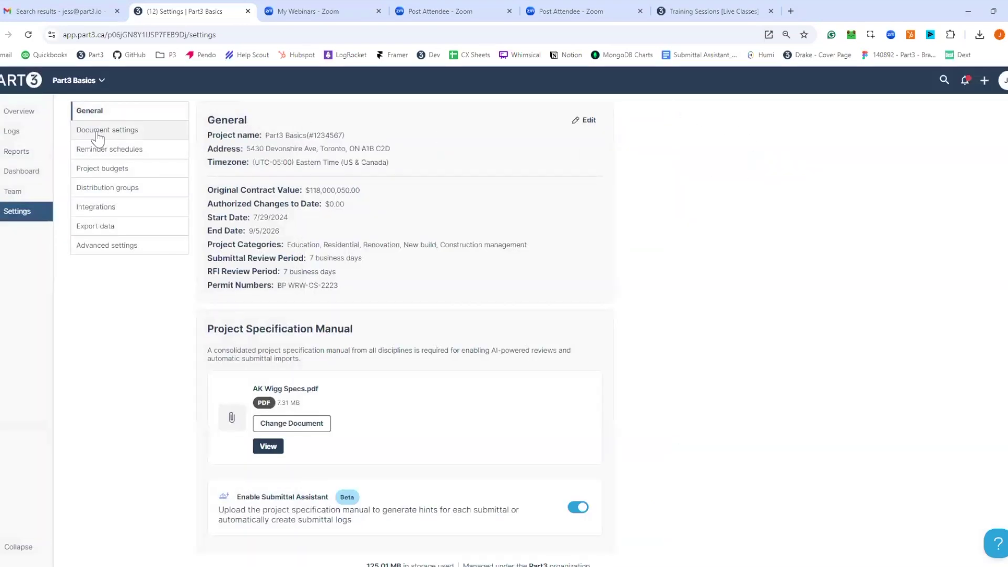
Add a project budget named "Unforeseen conditions" with a $50,000.00 starting balance as an Allowance.
left_click(130, 170)
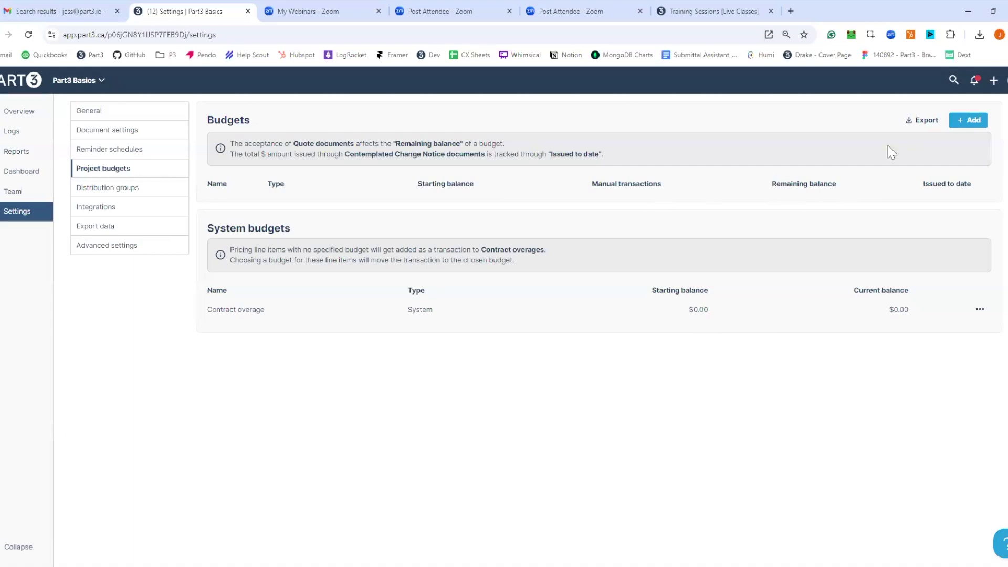
left_click(970, 121)
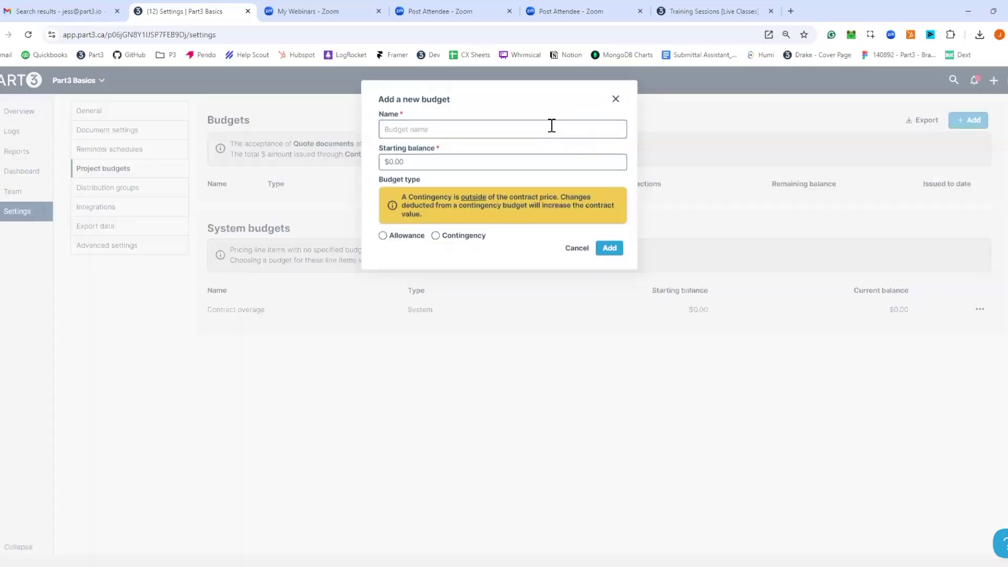
left_click(491, 136)
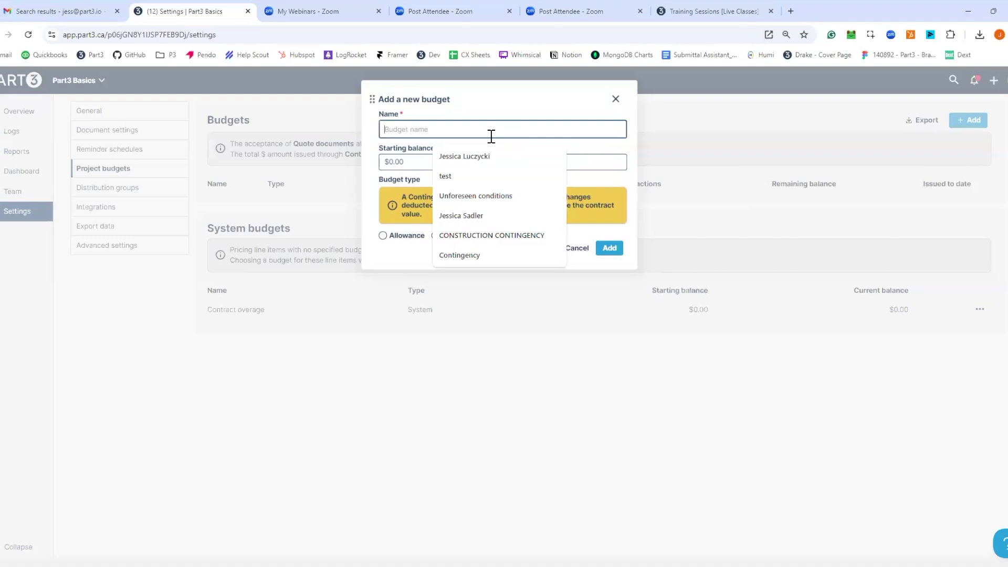
type("Unforeseen")
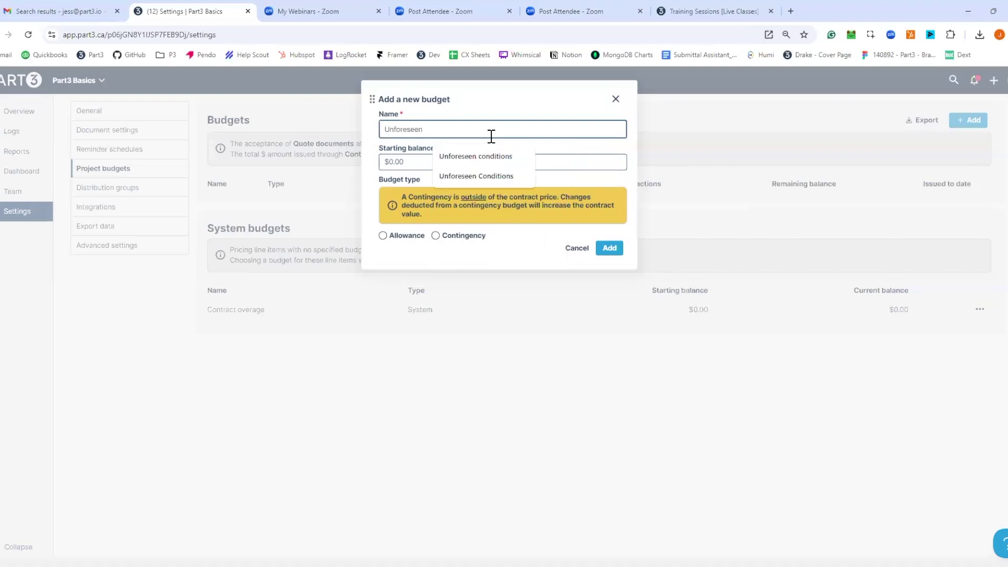
type(" conditions")
left_click(393, 162)
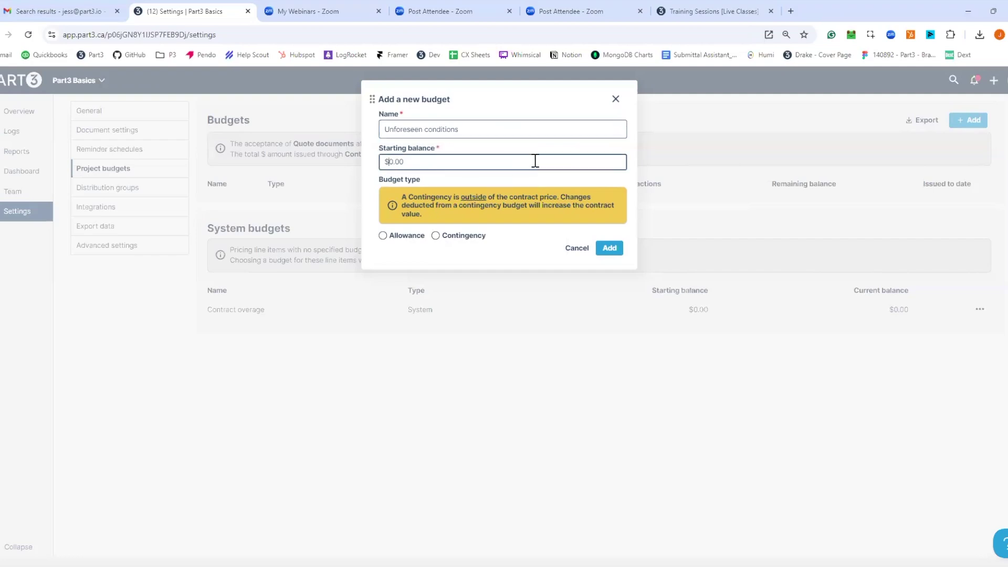
type("5000")
left_click(382, 235)
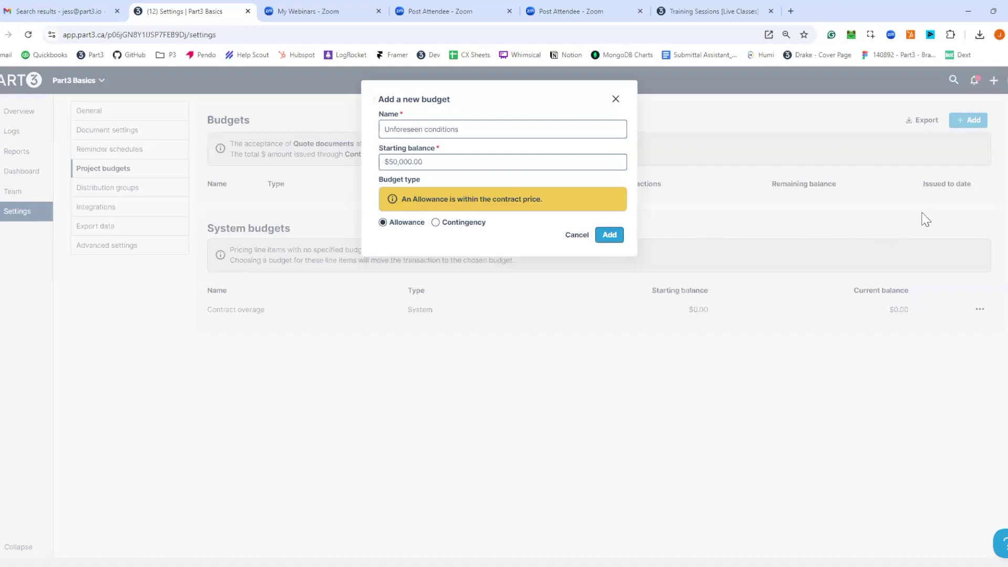
Add a second project budget named "Contingency" with a $100,000.00 starting balance and the Contingency type.
left_click(965, 120)
left_click(529, 136)
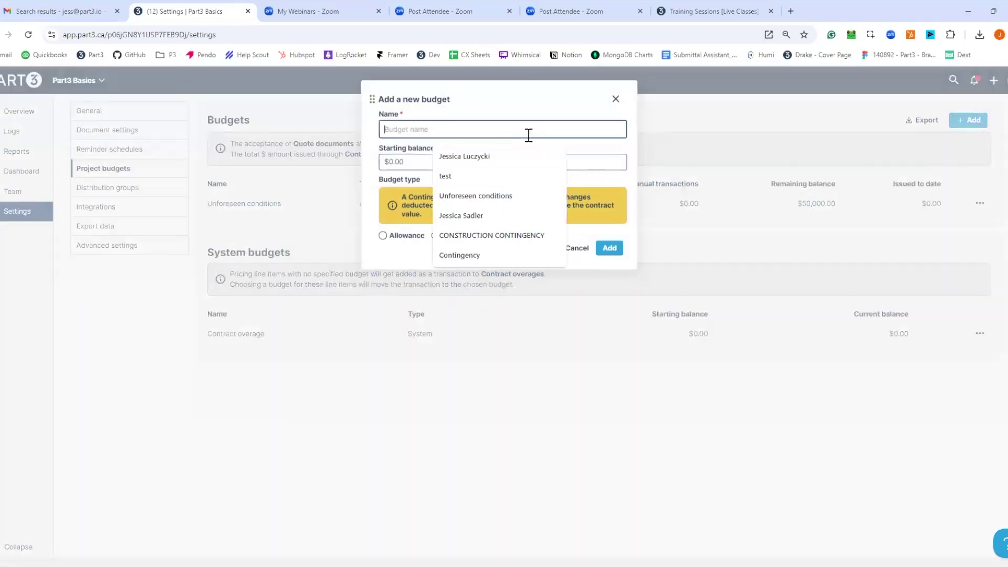
type("Contingency")
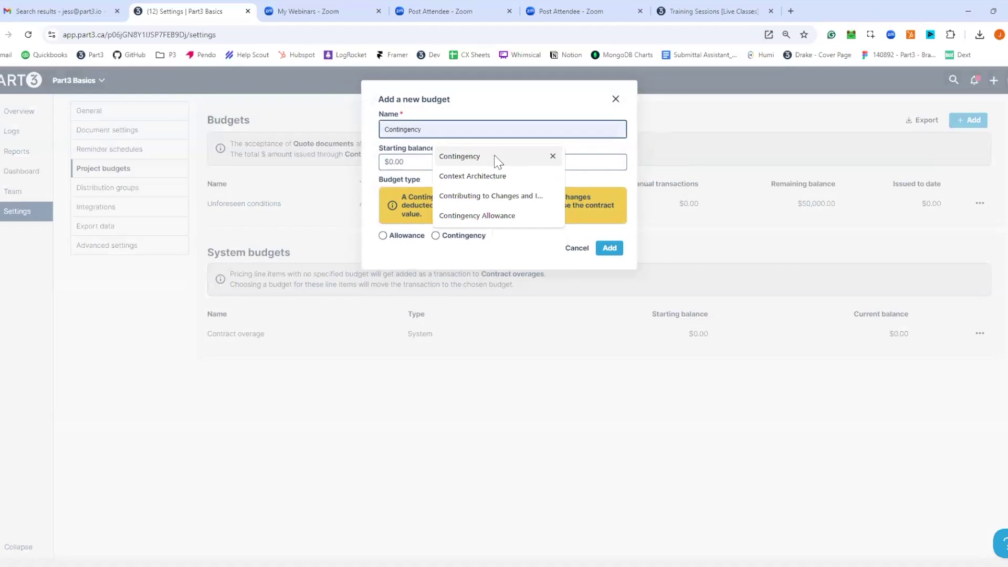
left_click(498, 157)
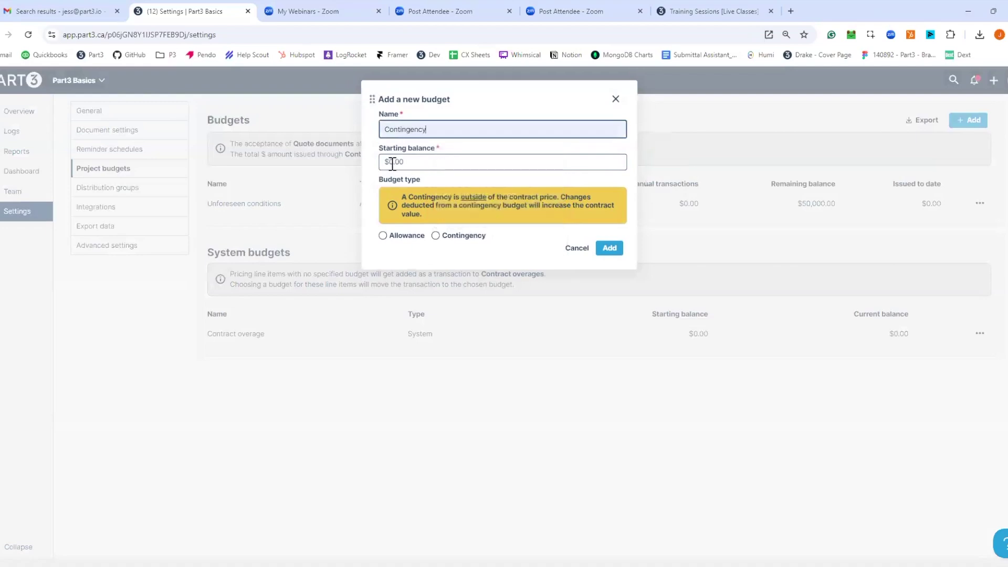
left_click(515, 159)
type("100000")
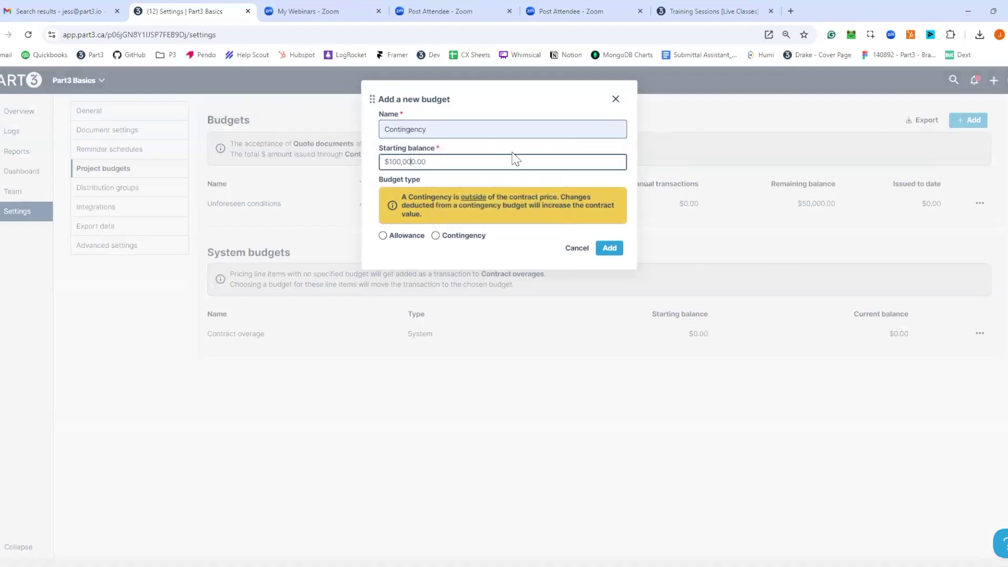
left_click(435, 235)
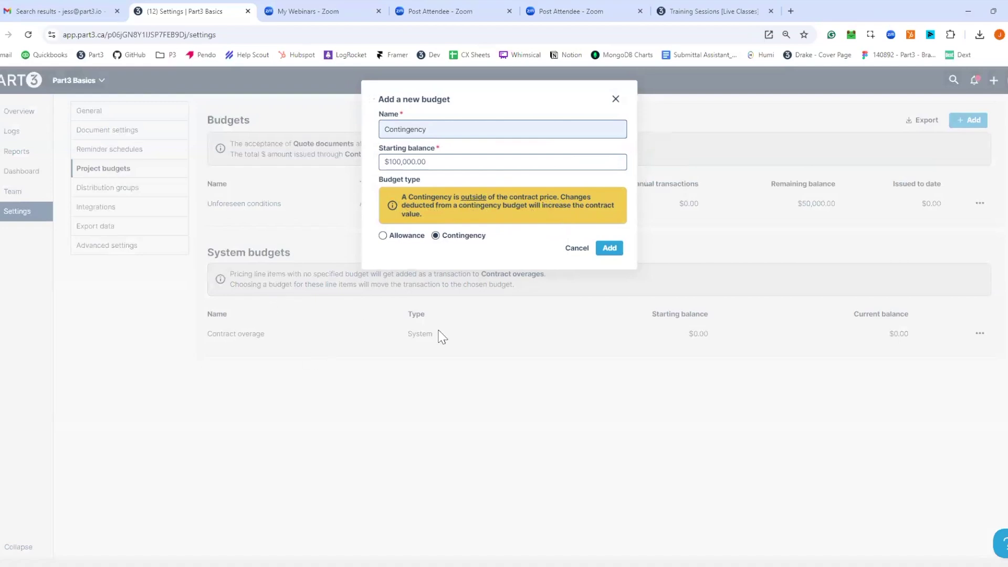
left_click(609, 248)
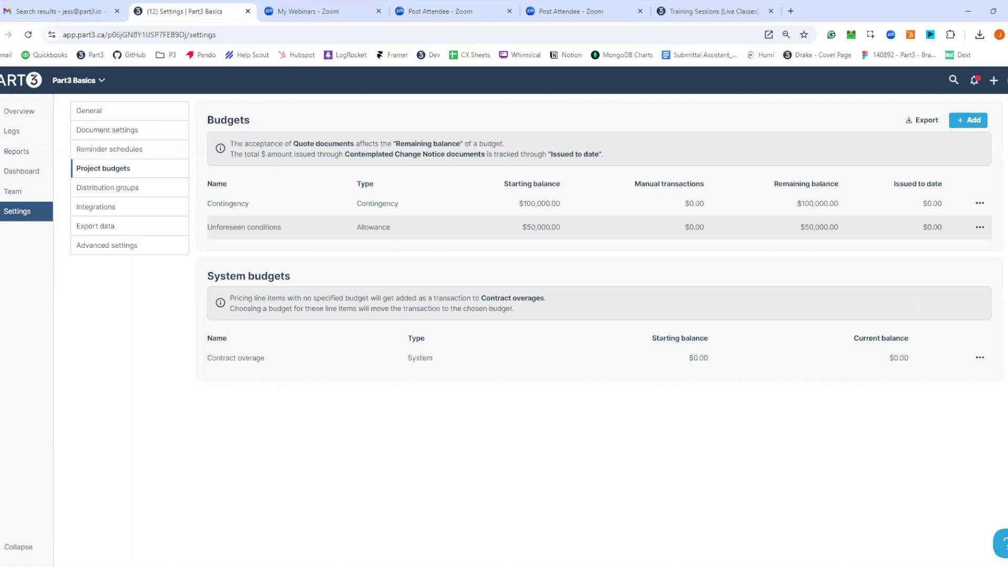
Review the document settings for Proposed Changes, checking the project's team list as well.
left_click(120, 136)
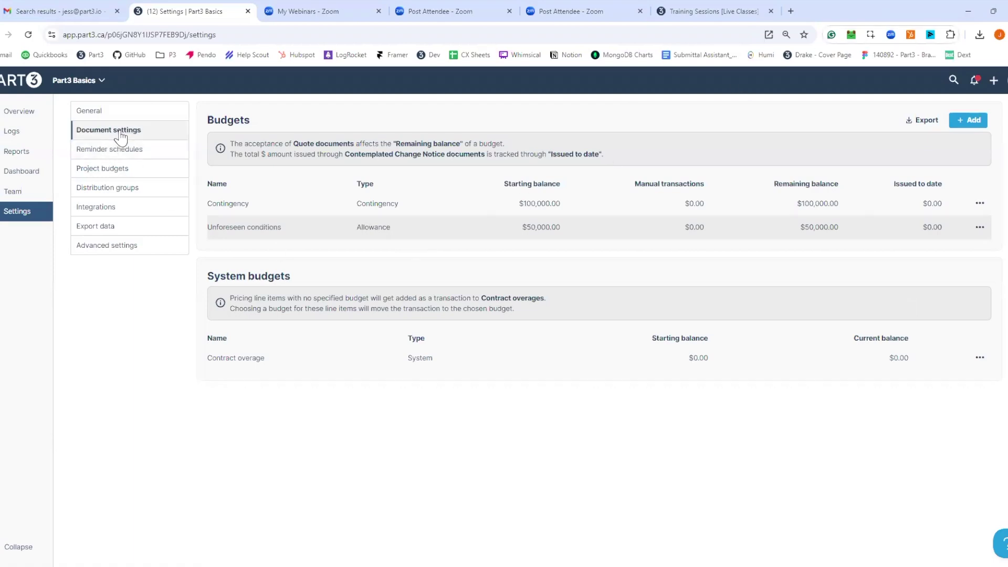
left_click(367, 120)
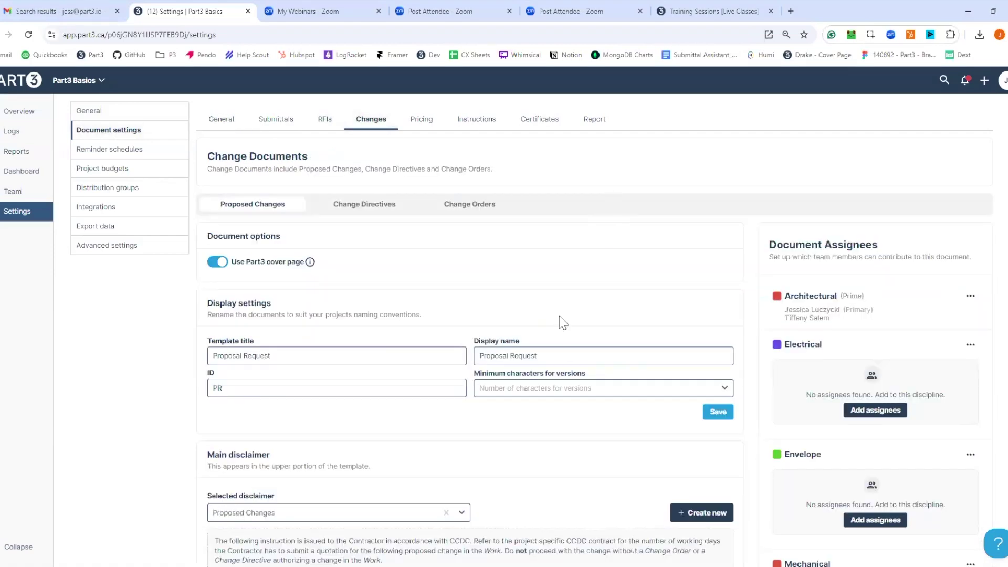
left_click(4, 194)
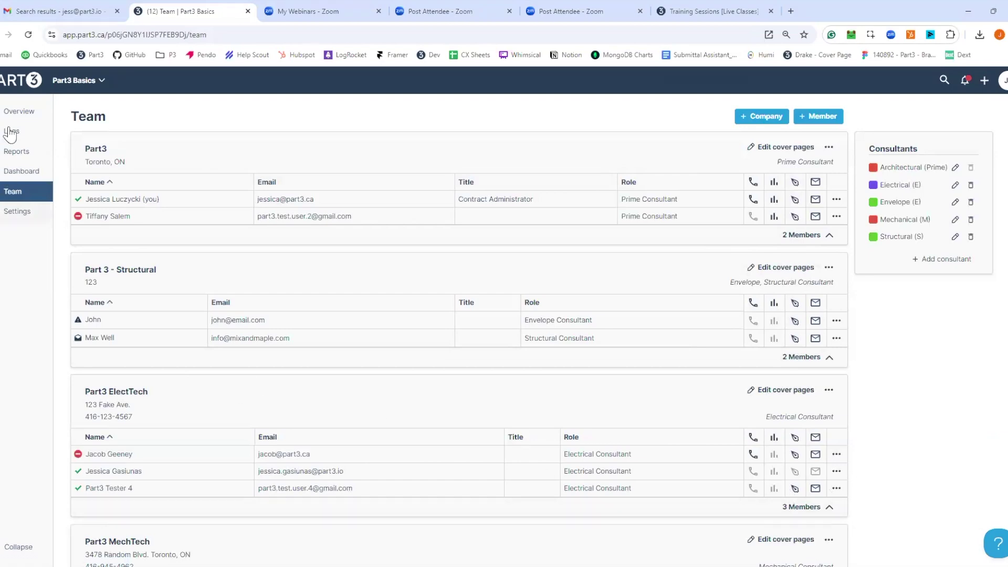
left_click(17, 209)
left_click(364, 125)
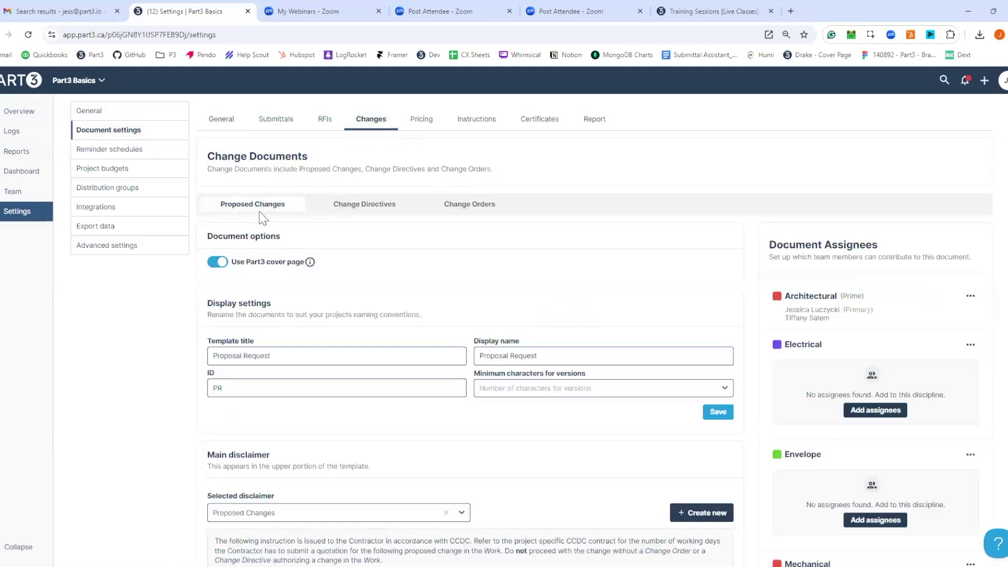
scroll(338, 292, "down", 2)
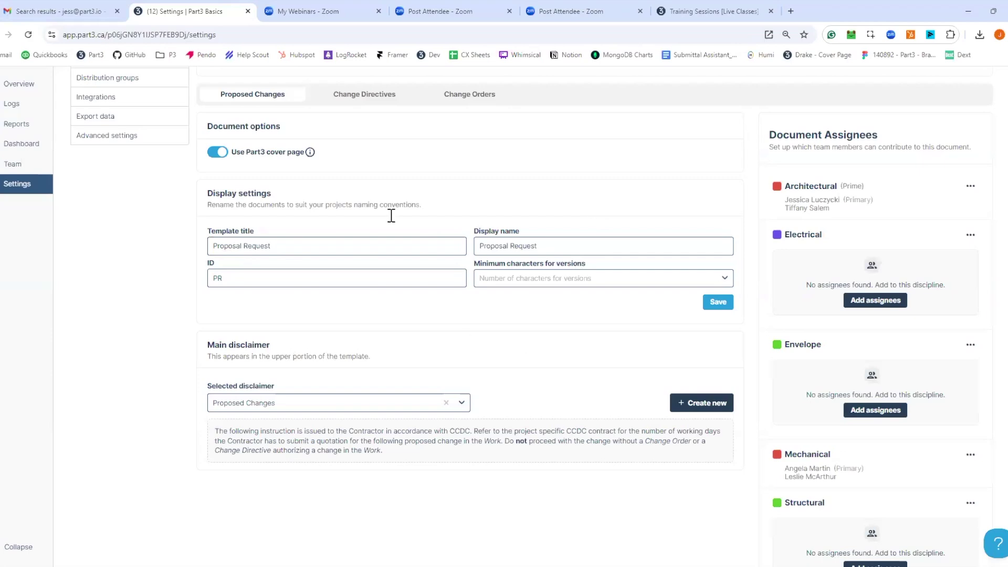
Choose two Electrical consultants as default assignees for Proposal Requests and make the first one listed the primary assignee.
left_click(857, 305)
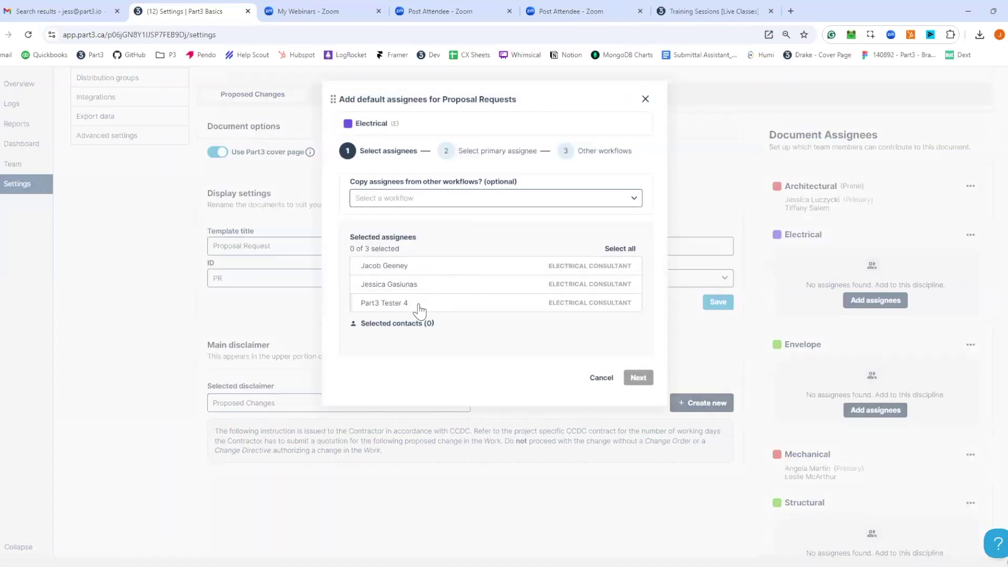
left_click(419, 305)
left_click(420, 284)
left_click(444, 286)
left_click(445, 273)
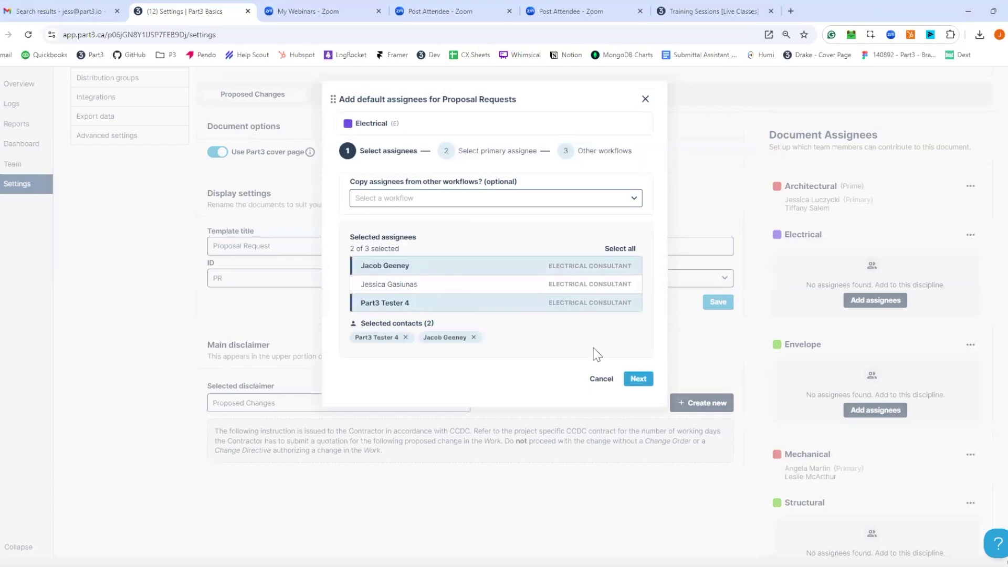
left_click(634, 380)
left_click(350, 214)
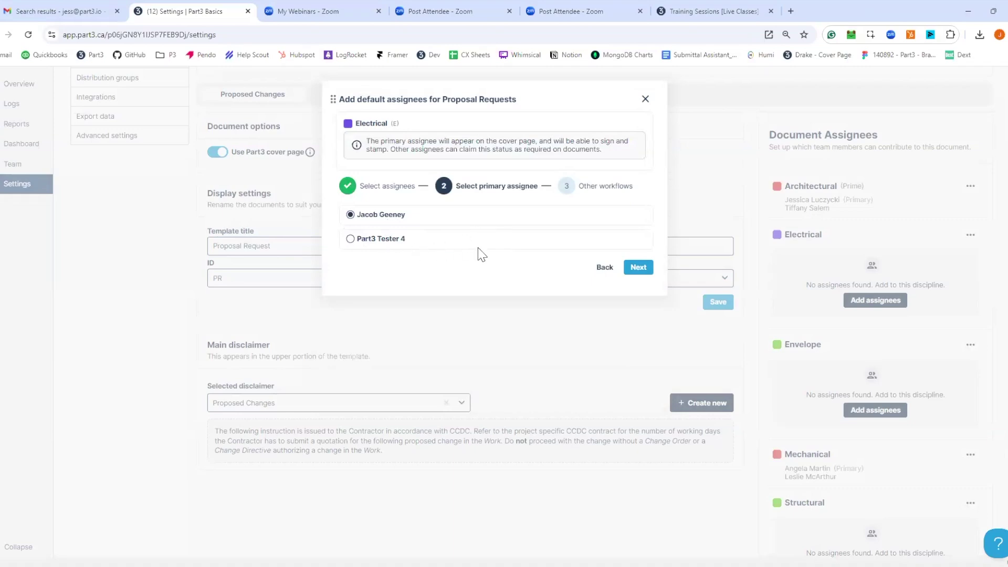
Apply the Electrical assignees to the Construction Change Directives and Certificates workflows as well, and save them.
left_click(638, 268)
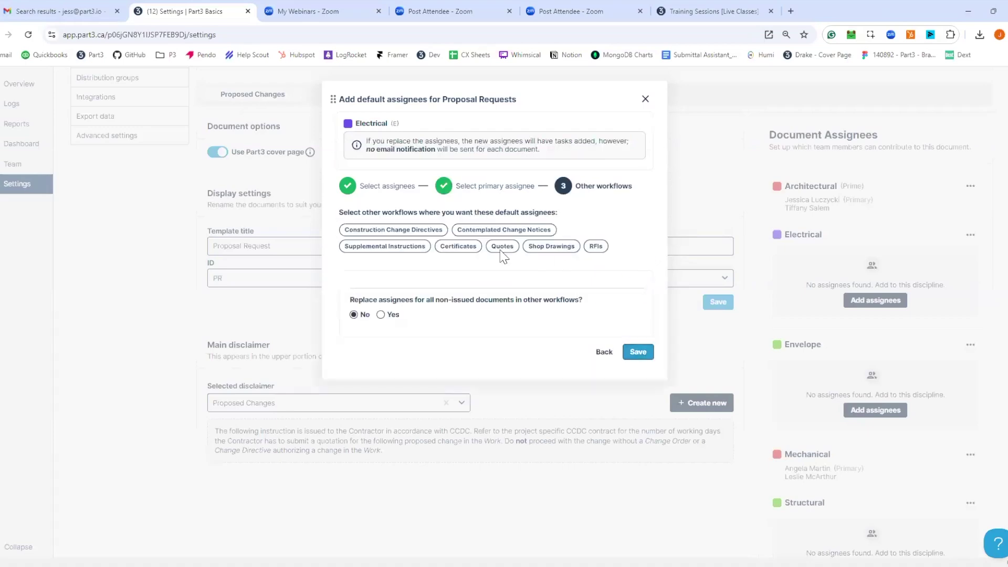
left_click(431, 234)
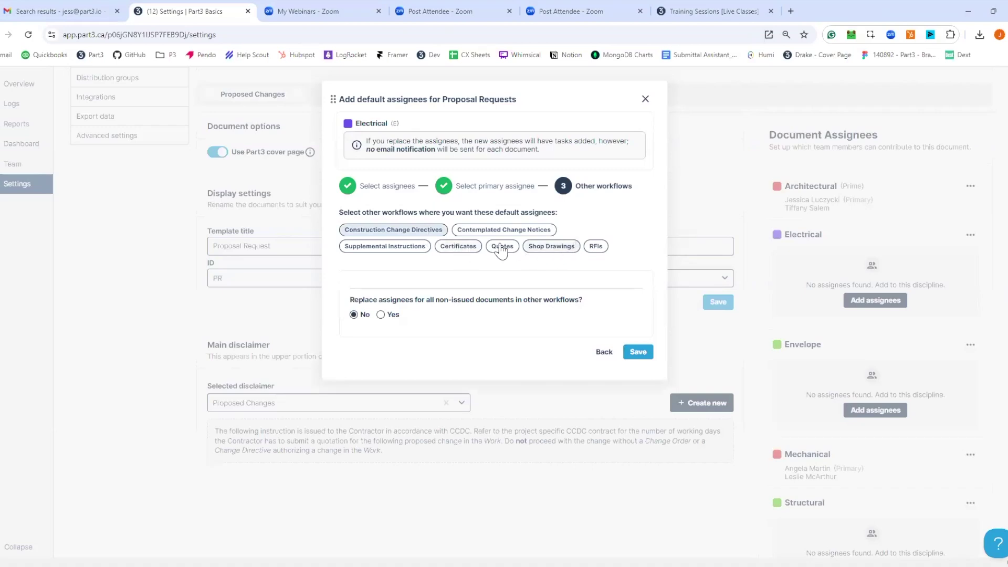
left_click(460, 250)
left_click(638, 350)
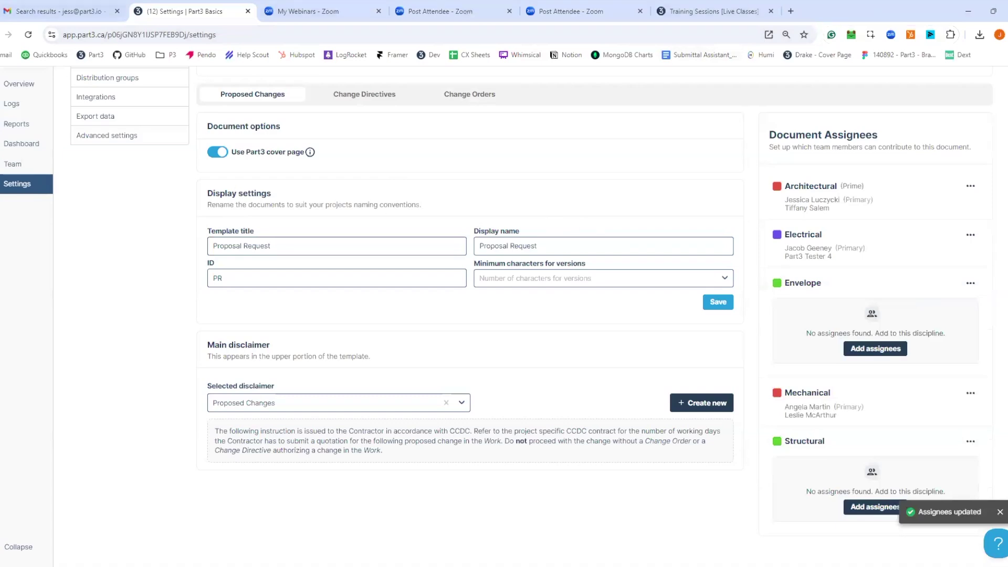
Start a Proposal Request from the project's Changes log, titled "Maglock Requirements", with the reason Authorities Having Jurisdiction.
left_click(13, 110)
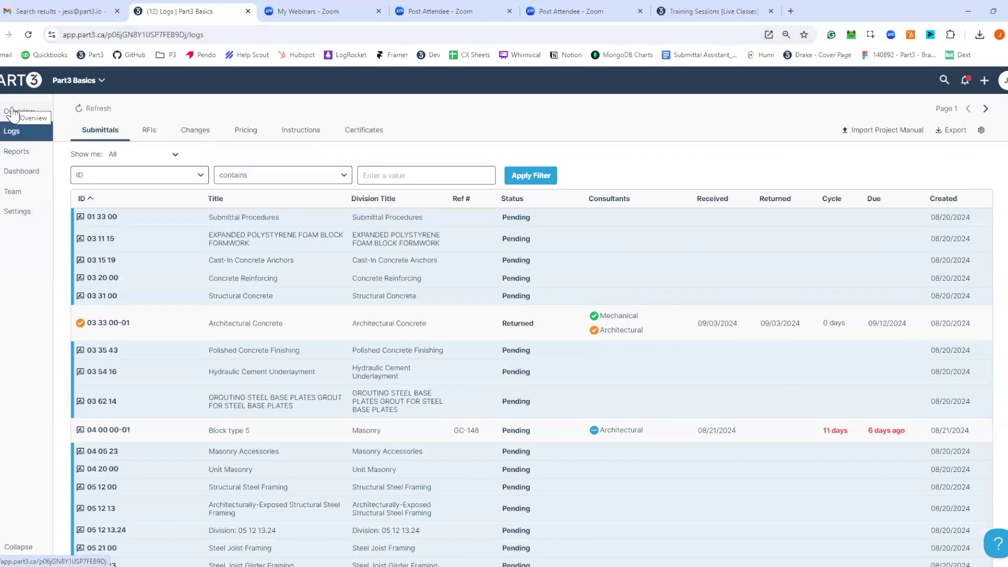
left_click(198, 132)
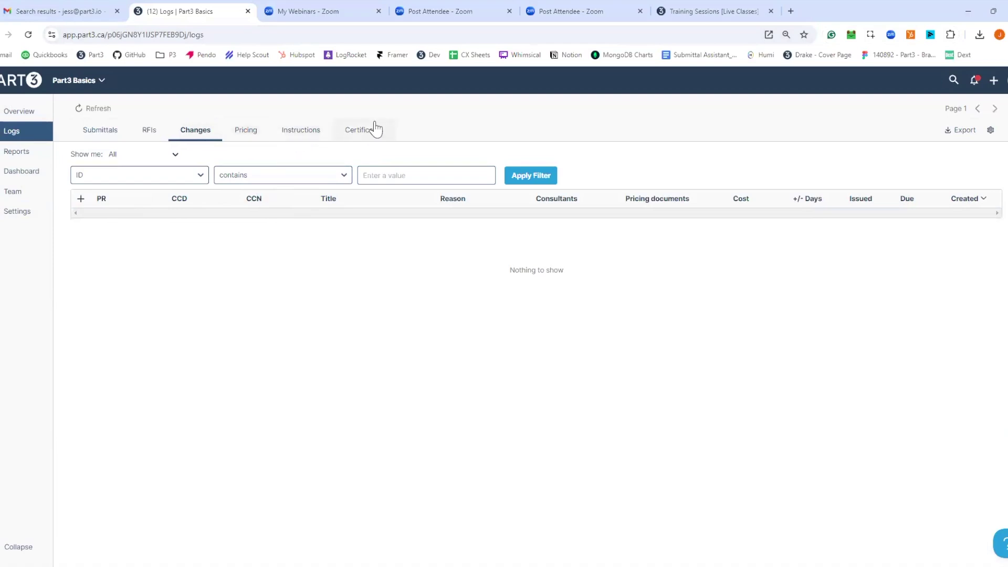
left_click(992, 89)
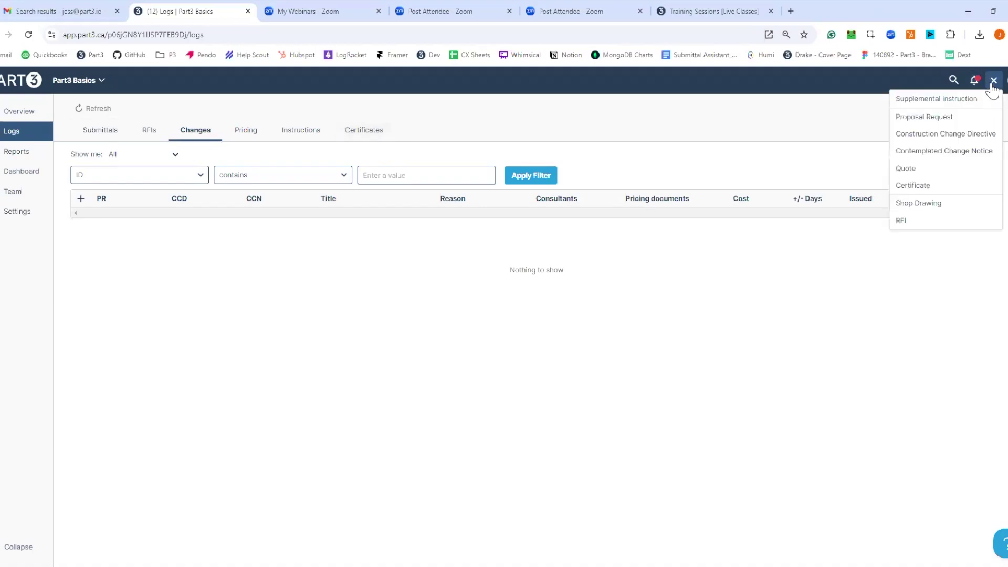
left_click(925, 122)
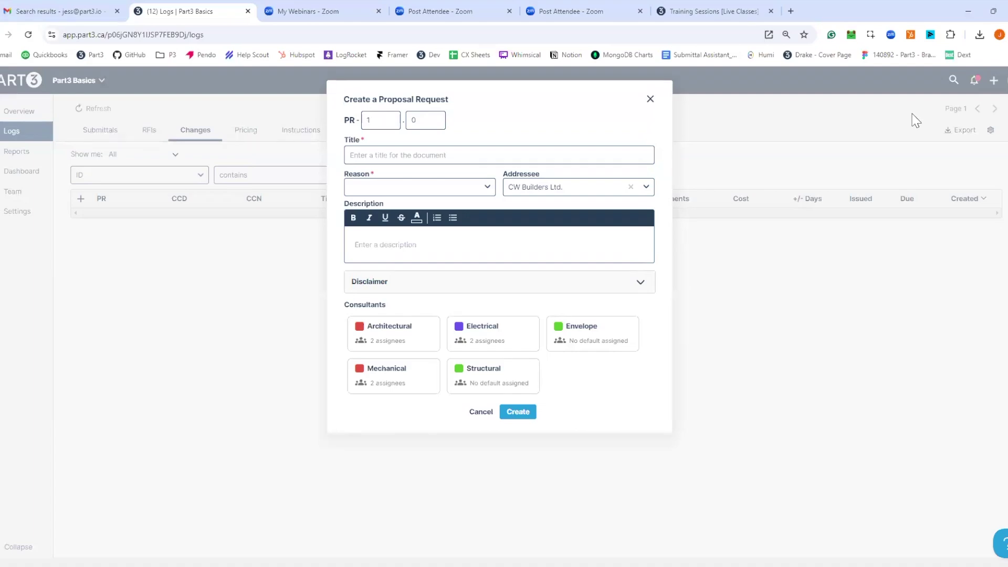
left_click(460, 161)
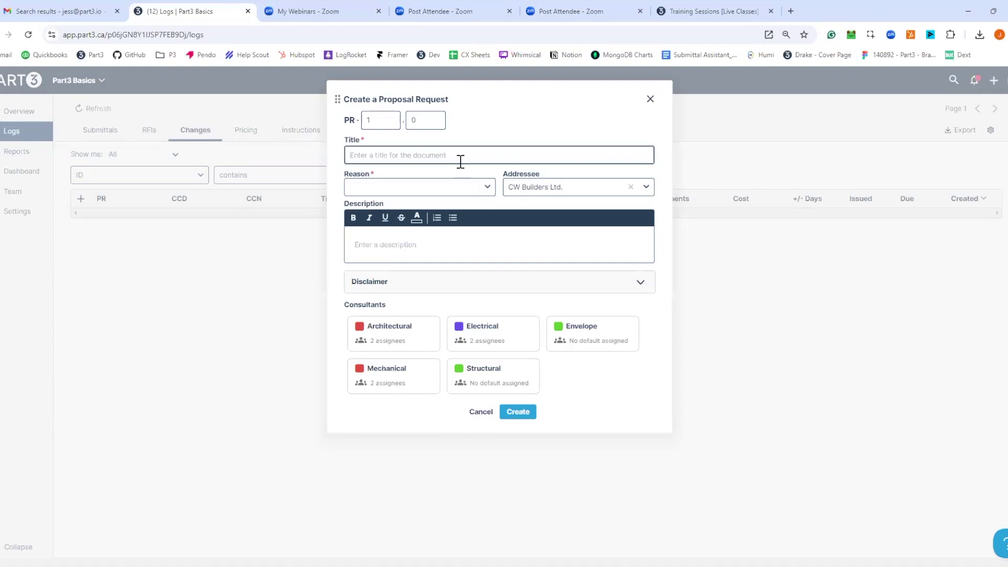
type("Maglock Requirements")
left_click(483, 188)
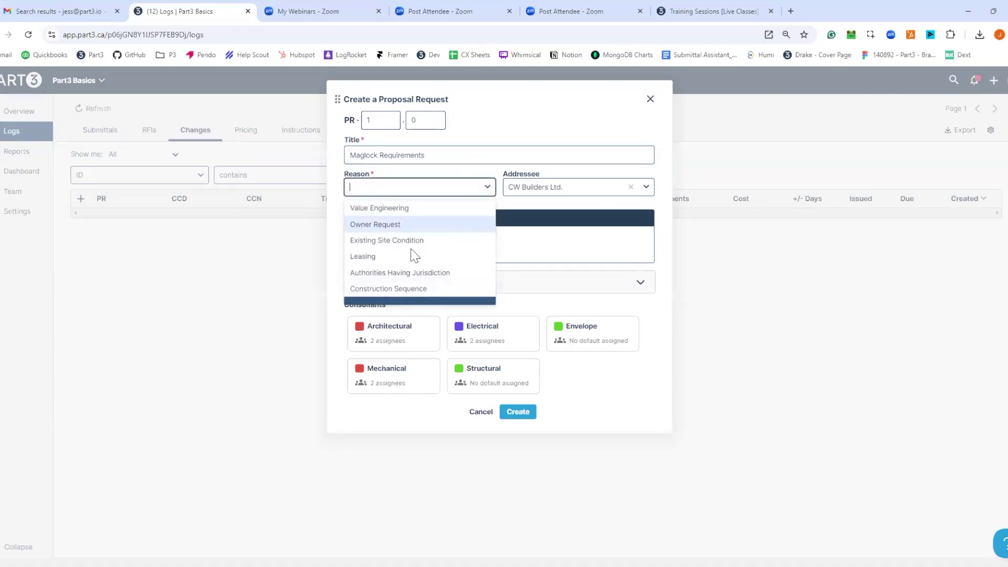
left_click(408, 274)
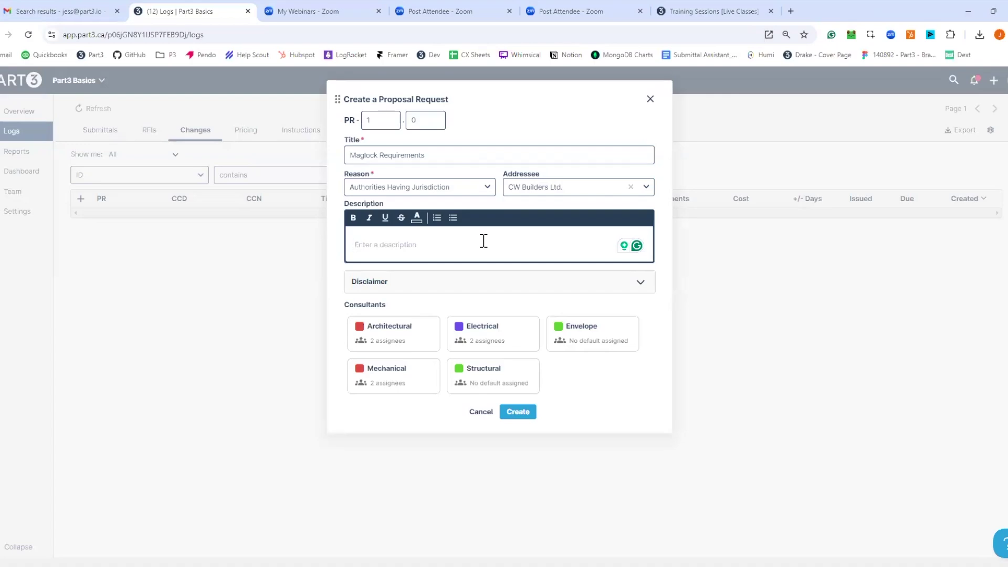
Describe the Proposal Request as "Flagged by AHJ, required on Level 2 vestibule" and include the Architectural and Electrical consultants.
type("Flagged by AHJ, required on Level 2 vestibule")
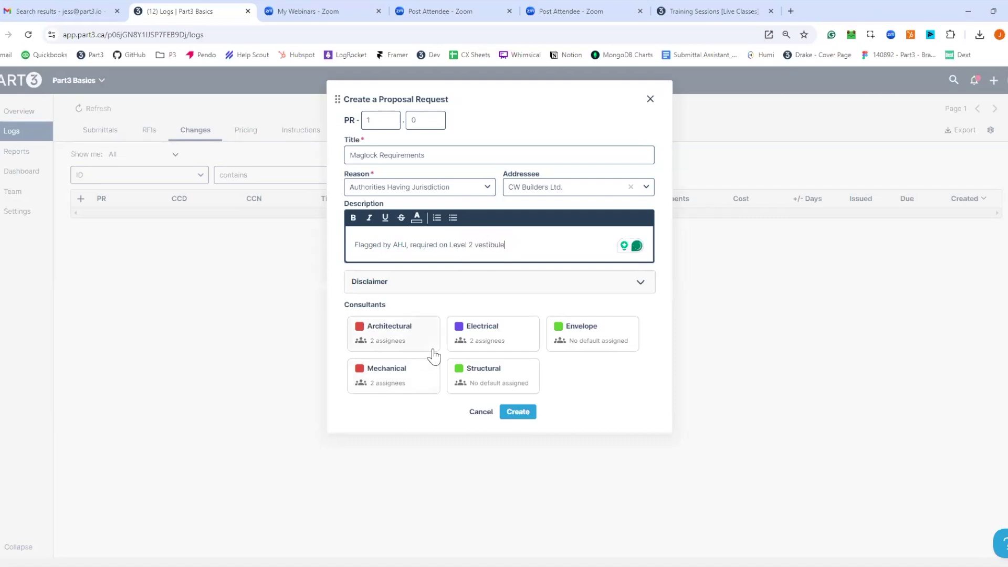
left_click(388, 339)
left_click(480, 336)
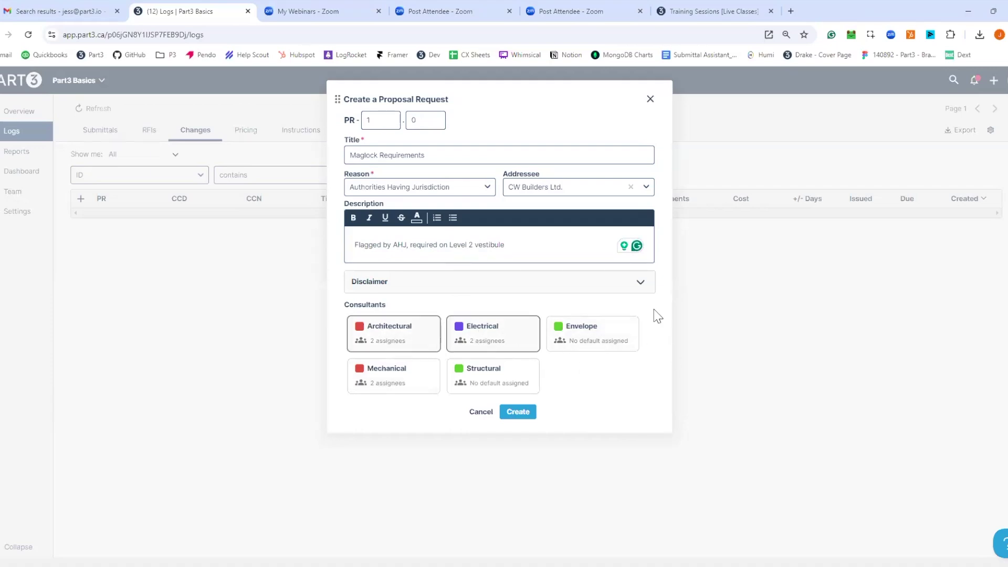
Review the Proposal Request's main disclaimer and create the request.
left_click(636, 289)
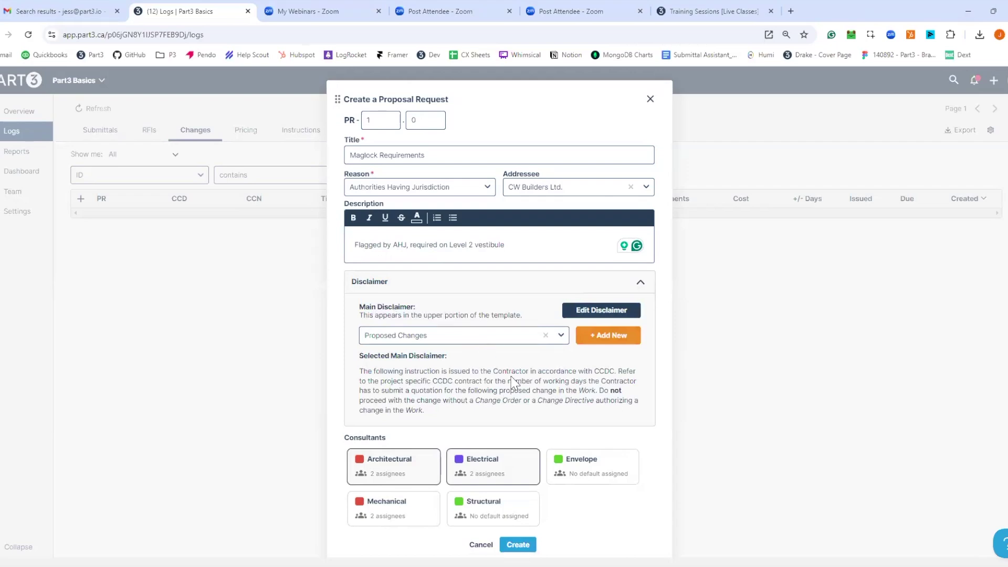
left_click(592, 288)
left_click(520, 412)
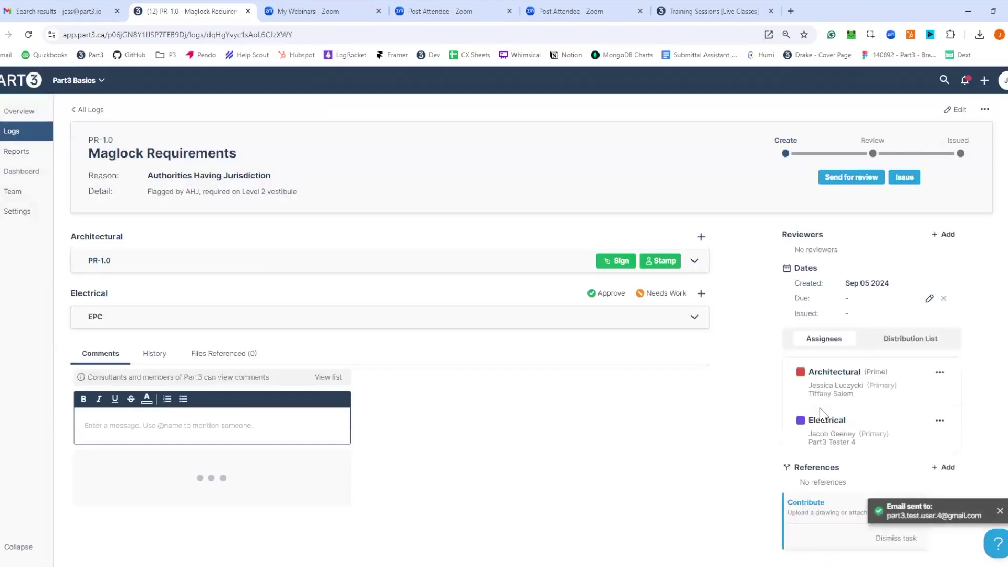
Open the Architectural PR-1.0 cover page and look through its contents.
left_click(195, 267)
scroll(231, 378, "down", 3)
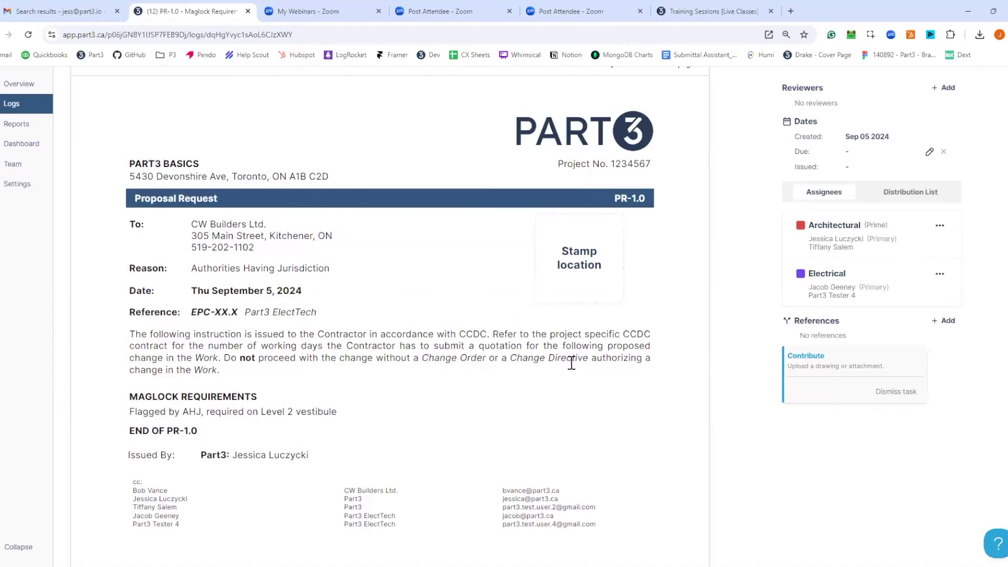
scroll(619, 361, "up", 3)
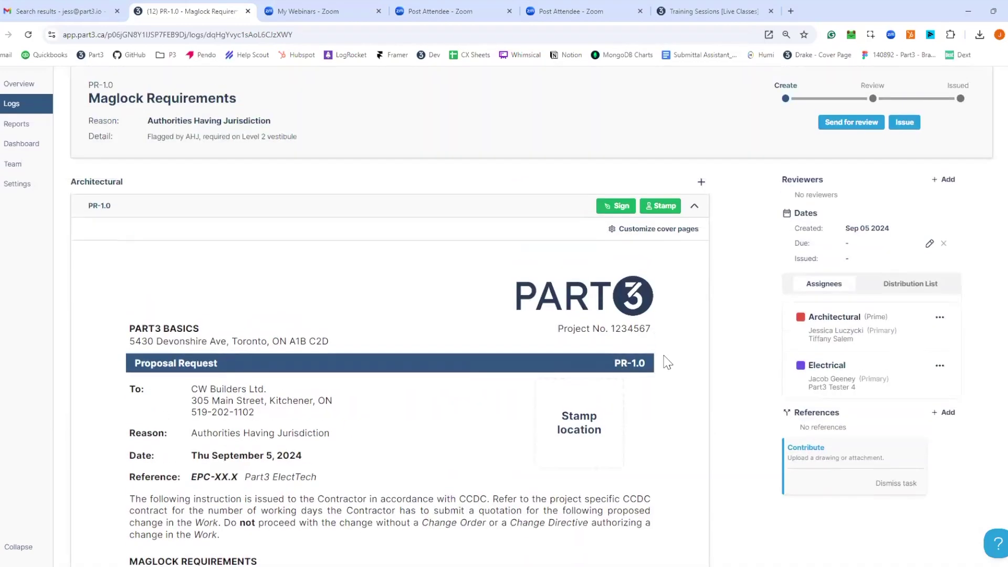
left_click(701, 182)
Post a comment on the Proposal Request mentioning the first suggested team member, reading "can you look up a product cut sheet".
scroll(704, 304, "down", 4)
scroll(683, 353, "down", 10)
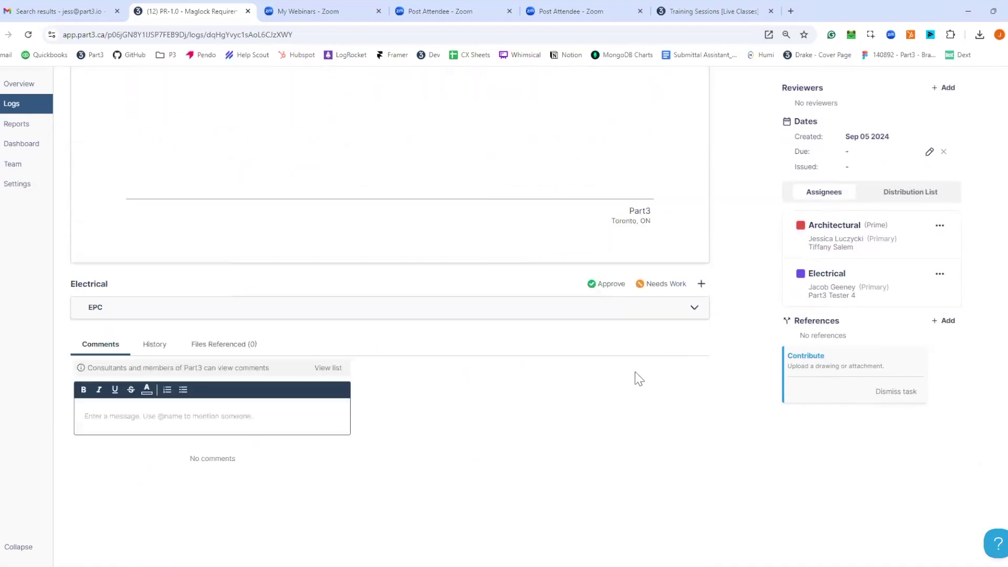
left_click(212, 416)
type("@")
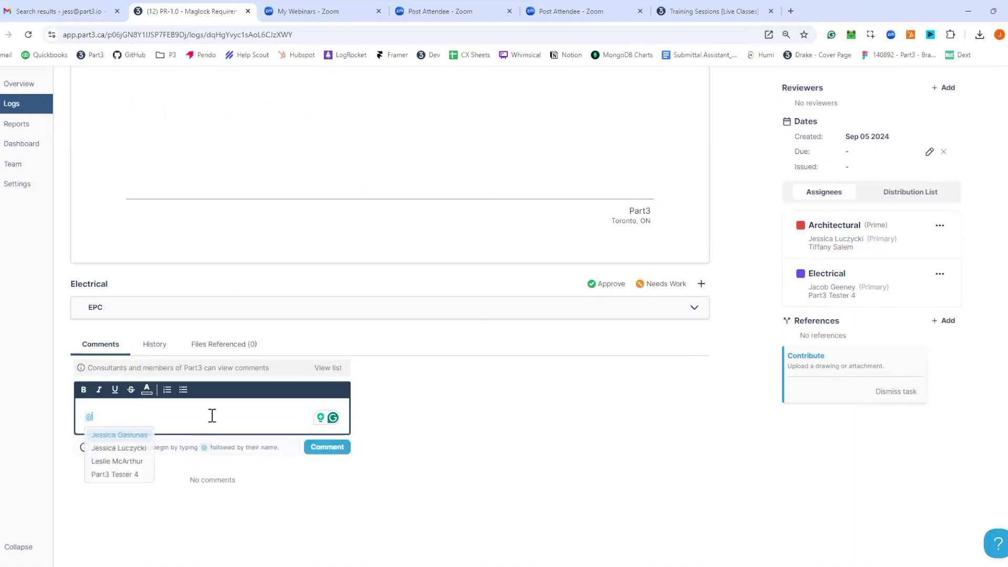
left_click(140, 435)
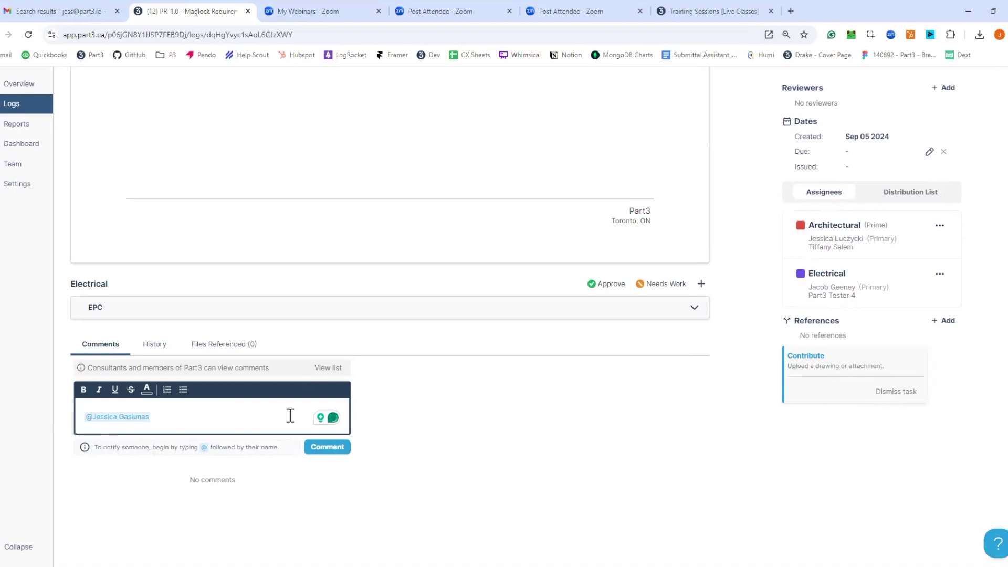
type("car you look up a product cut sheet")
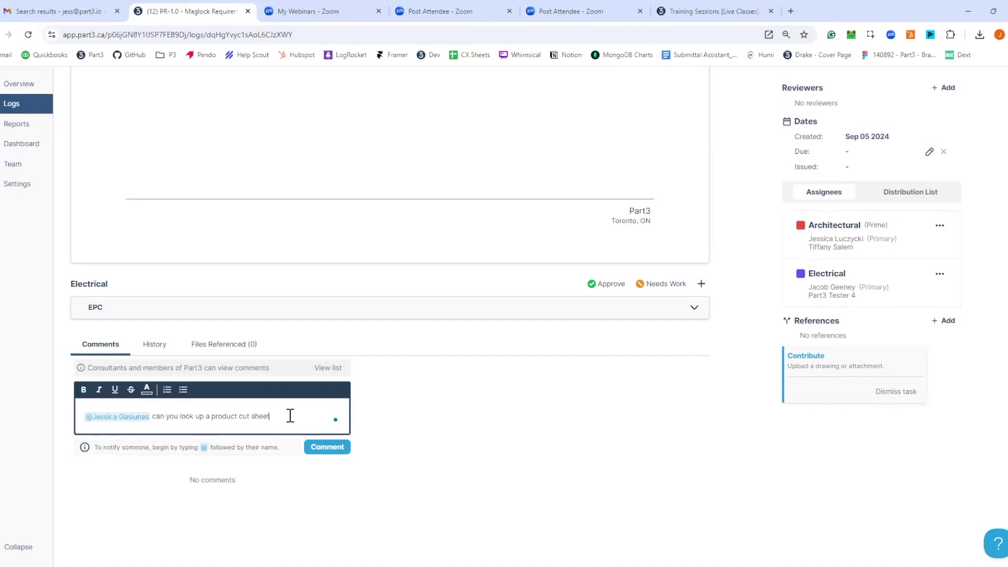
left_click(327, 447)
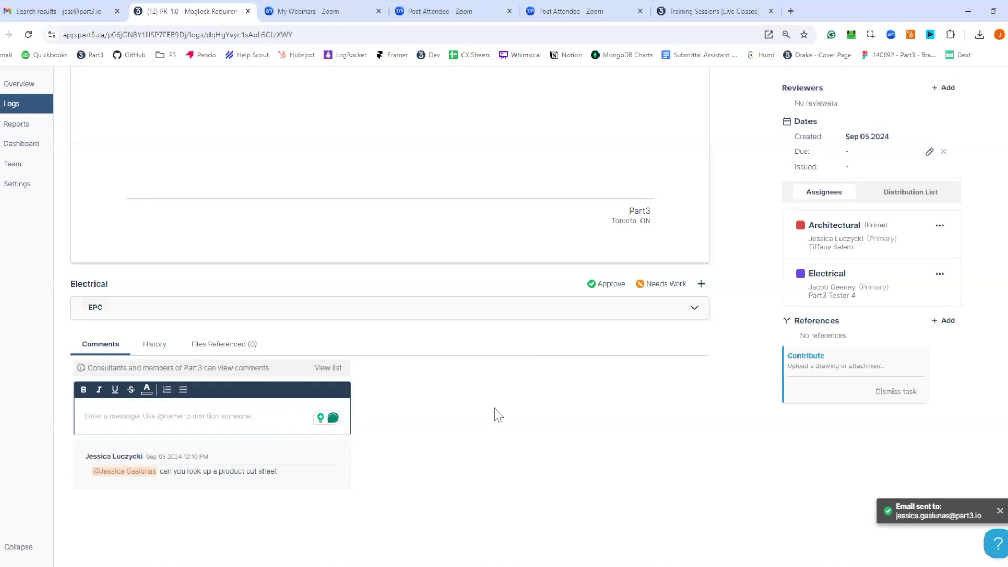
Start adding an Architectural drawing with drawing number A102 and revision date 09/11/2024.
scroll(496, 410, "up", 15)
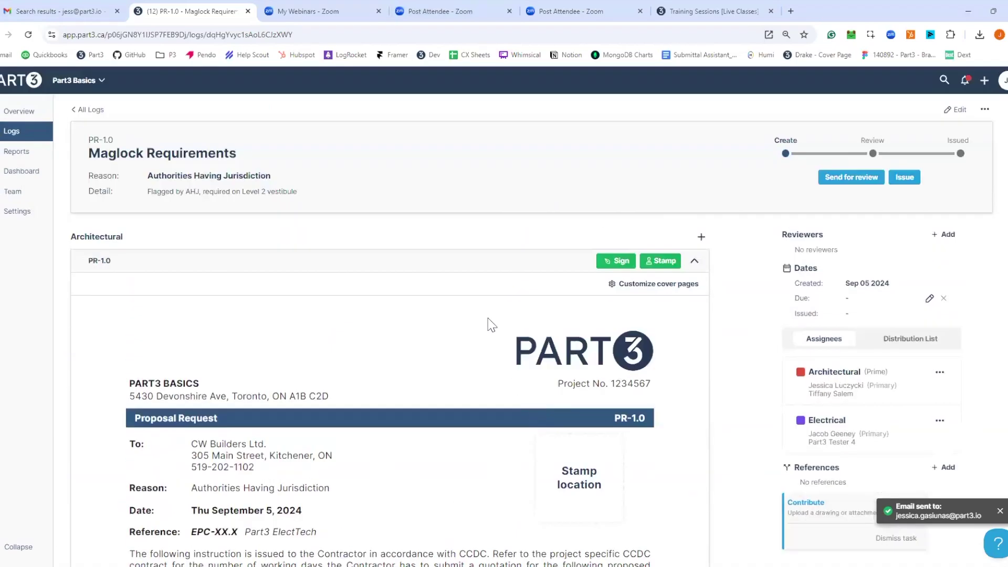
left_click(701, 237)
left_click(688, 258)
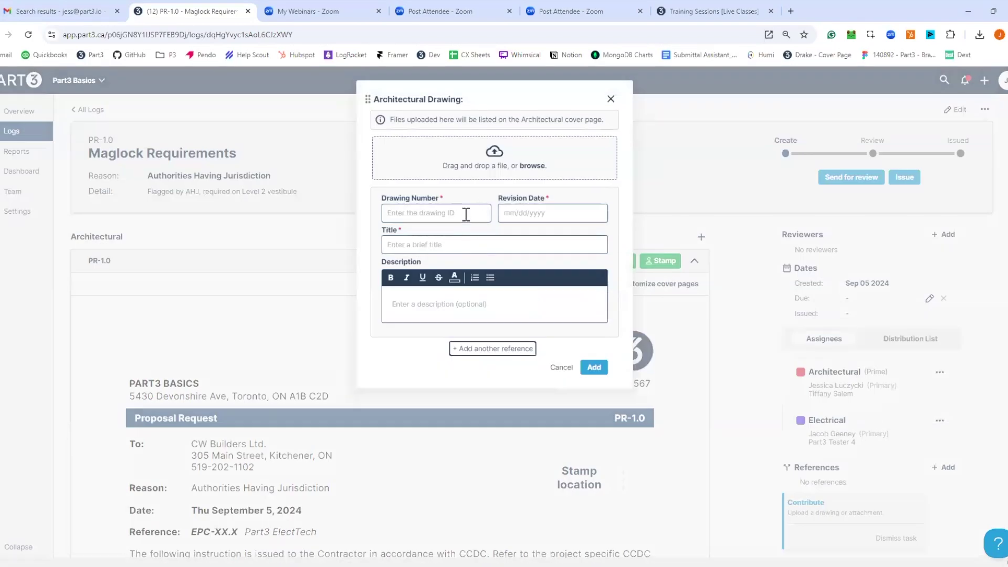
left_click(466, 214)
type("A")
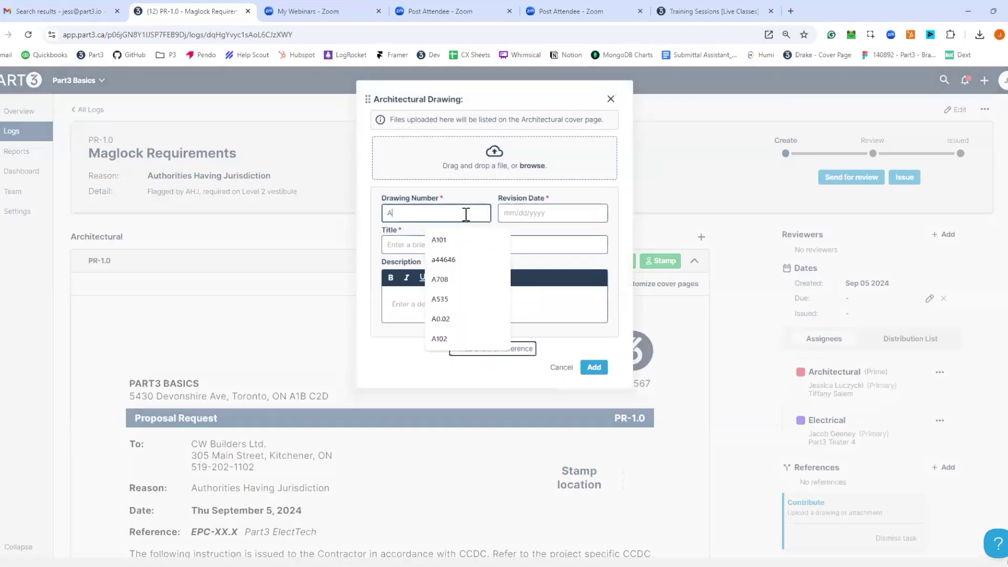
type("102")
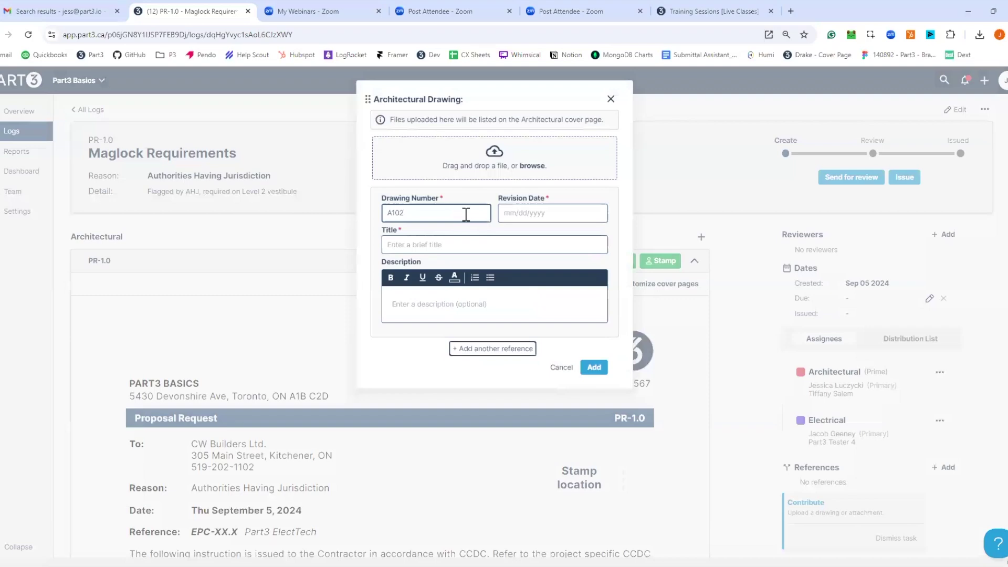
left_click(526, 211)
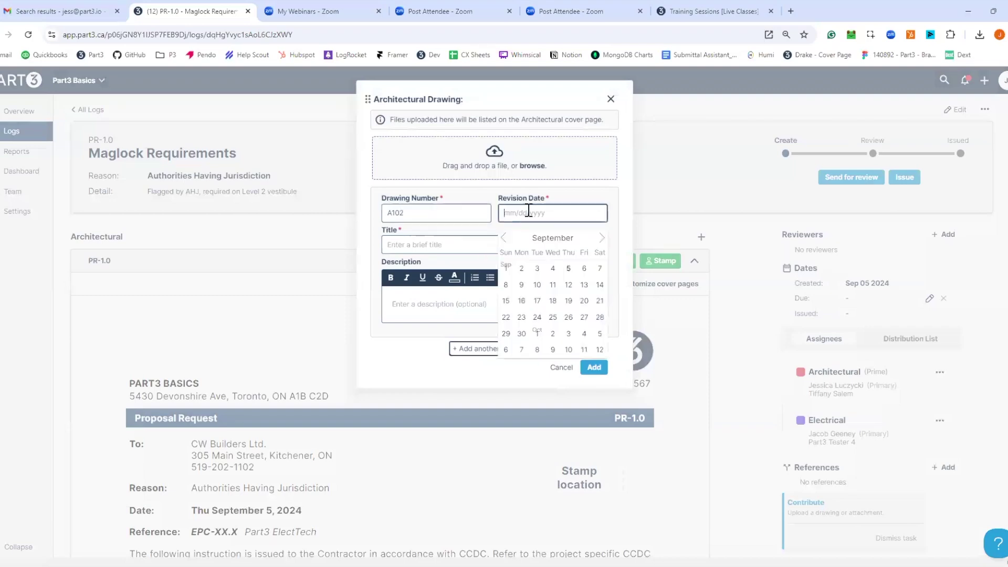
left_click(556, 283)
Title the drawing "Level 1" and describe it as "refer to detail 8/159 for updated door requirements".
left_click(433, 242)
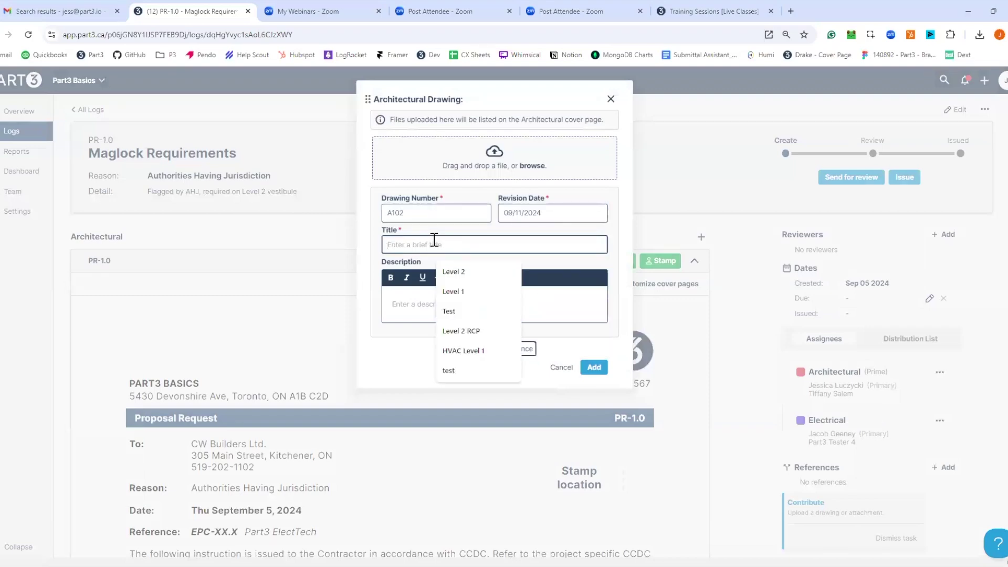
type("lEVEL 1")
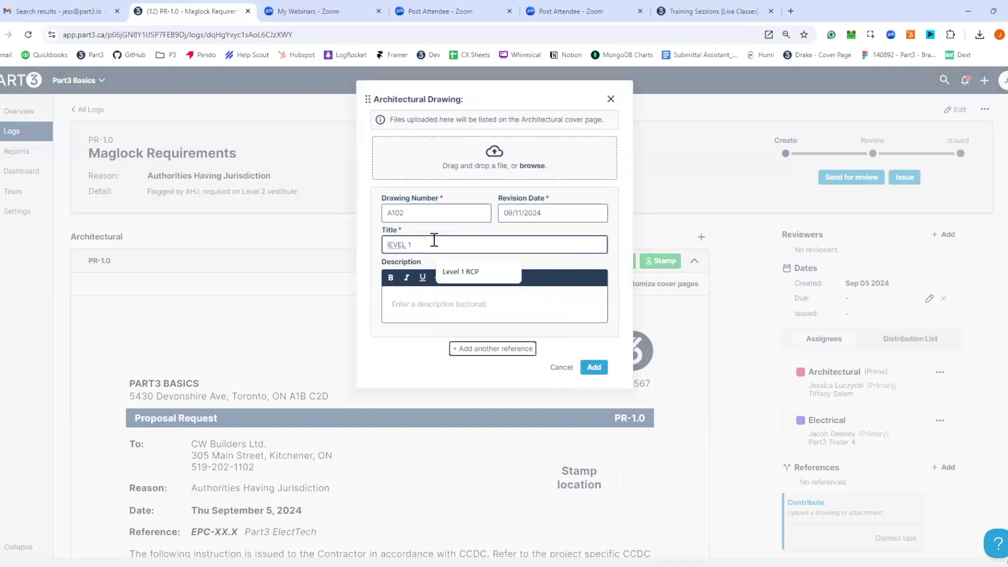
key("BackSpace")
key("BackSpace")
key("BackSpace")
key("BackSpace")
key("BackSpace")
key("BackSpace")
key("BackSpace")
key("BackSpace")
type("Level ")
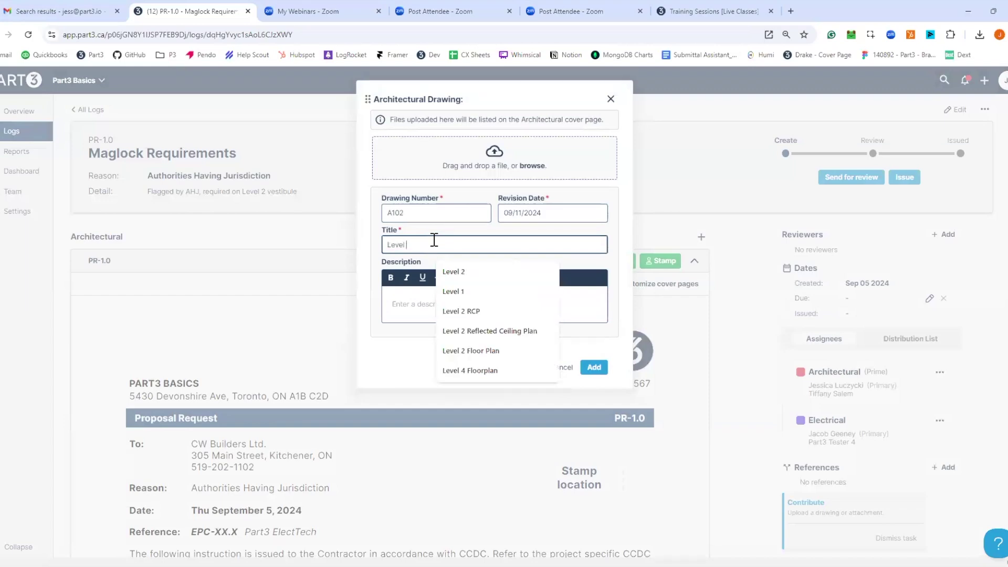
type("1")
left_click(430, 304)
type("refer to detail")
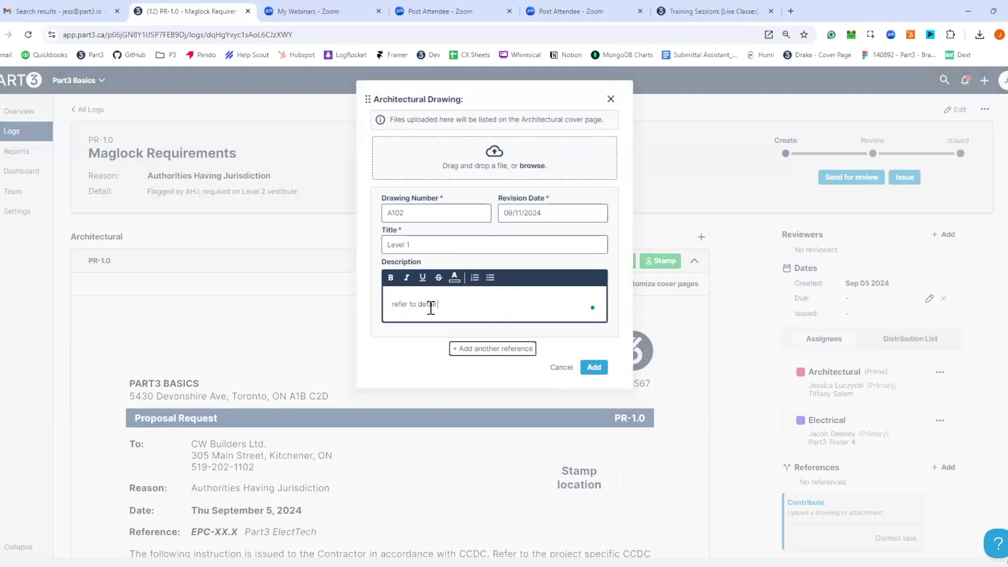
type(" 8/159 for updated door re")
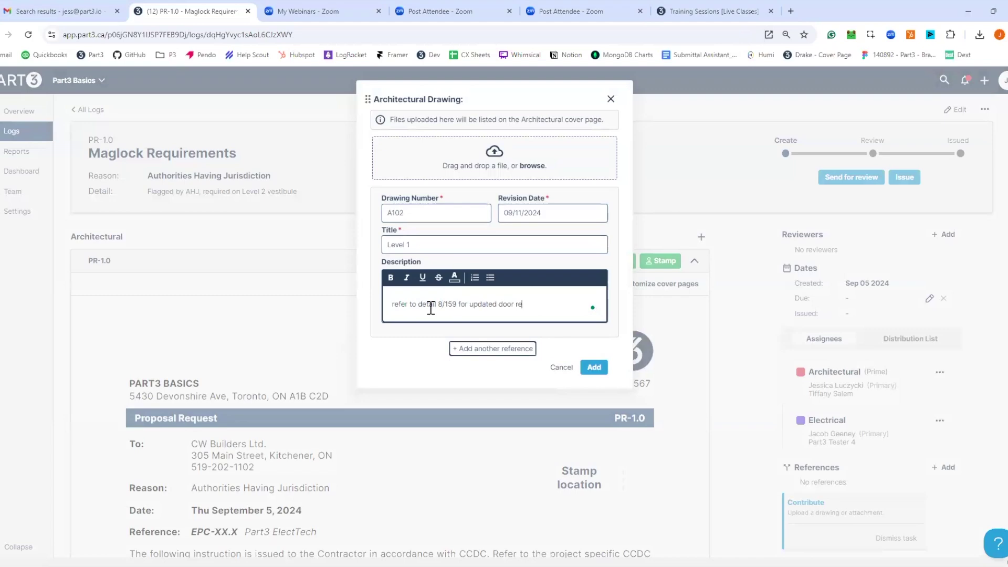
type("quirements")
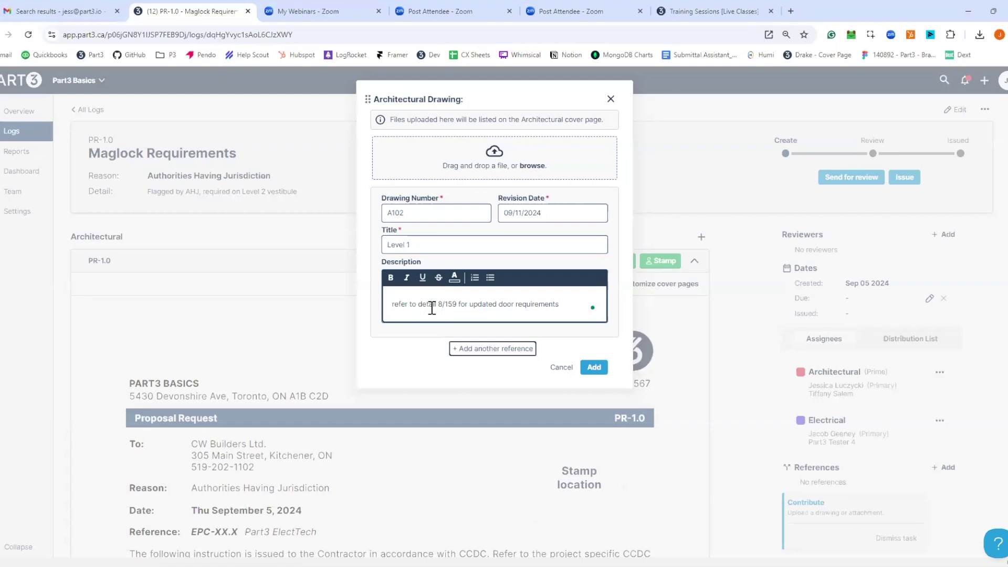
Upload the drawing file for A102 and add the drawing to the Proposal Request.
left_click(592, 367)
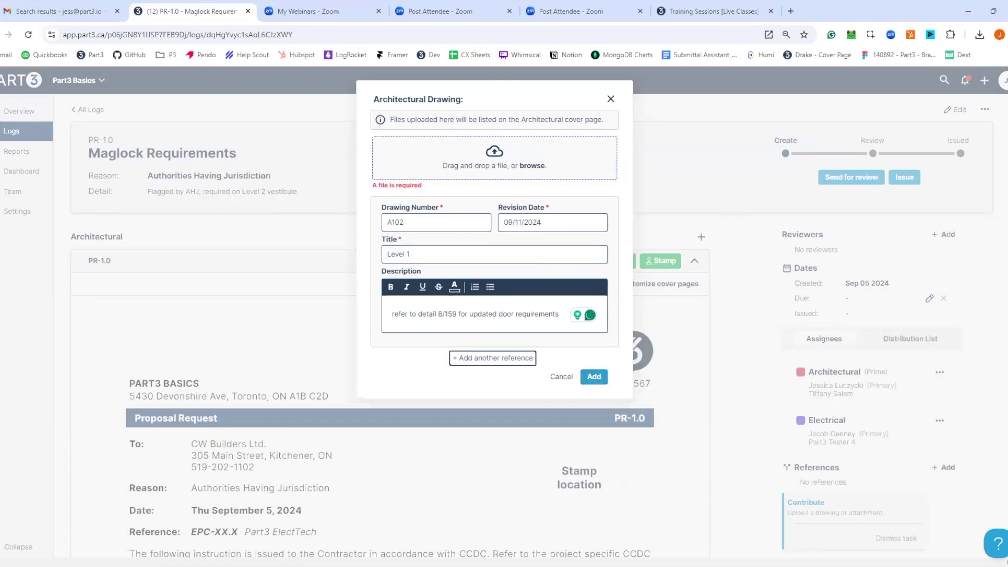
left_click_drag(454, 145, 503, 166)
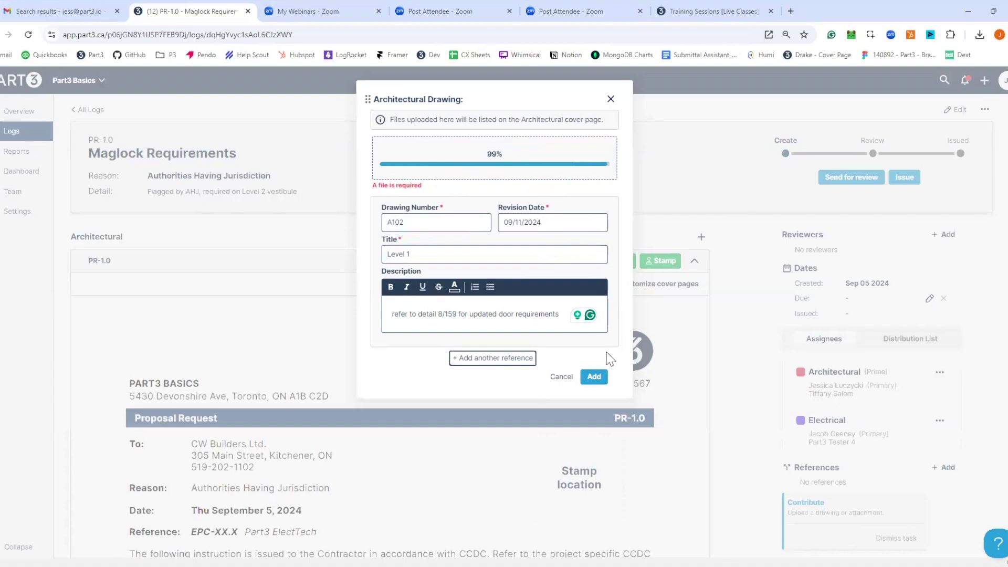
left_click(599, 381)
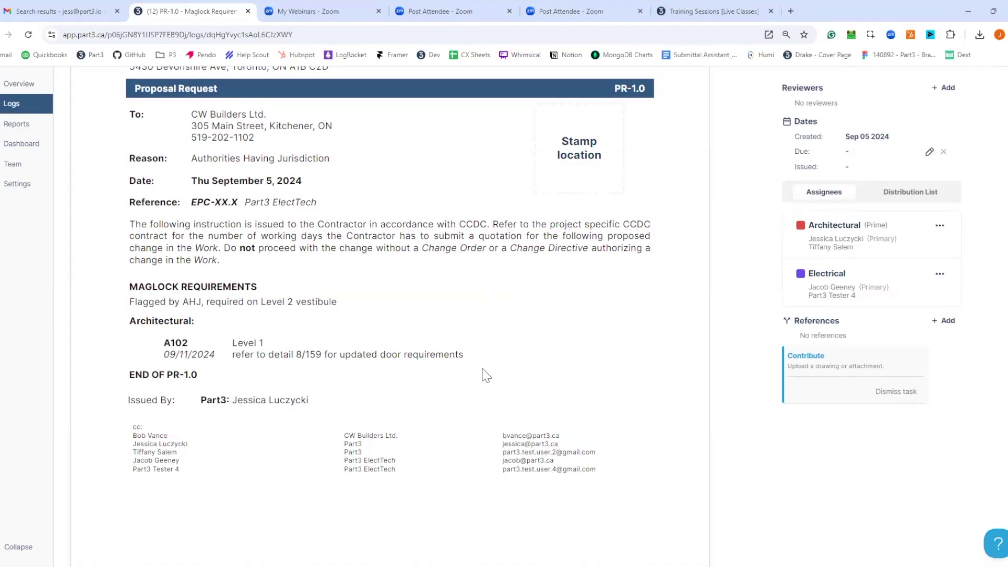
Check which kinds of files can be added to the Architectural section.
scroll(772, 342, "up", 5)
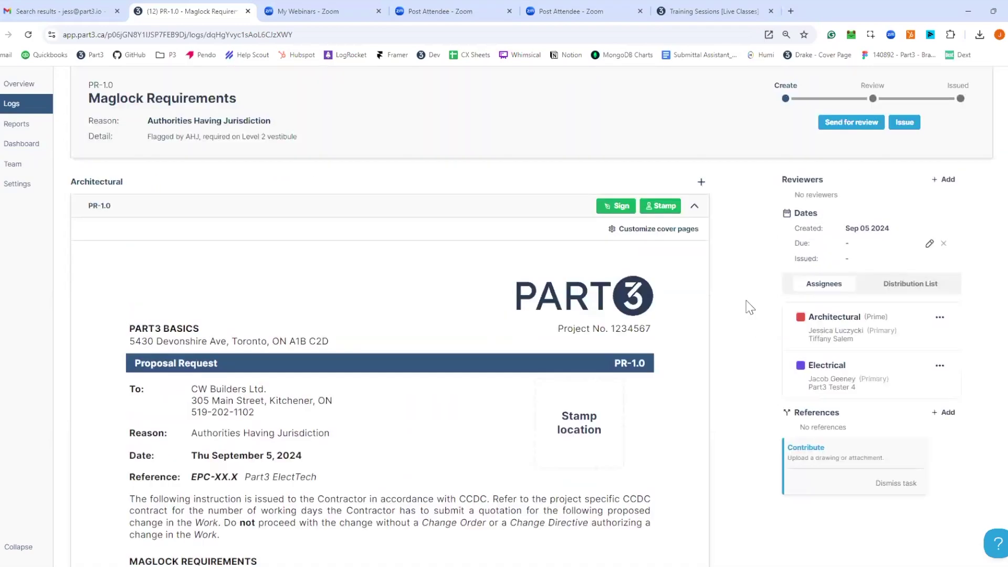
left_click(701, 181)
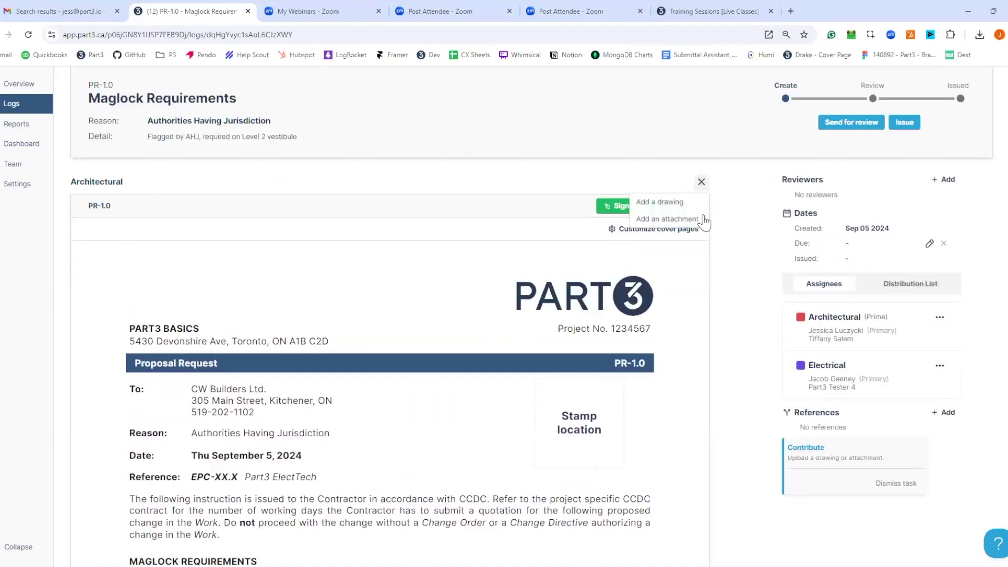
left_click(725, 274)
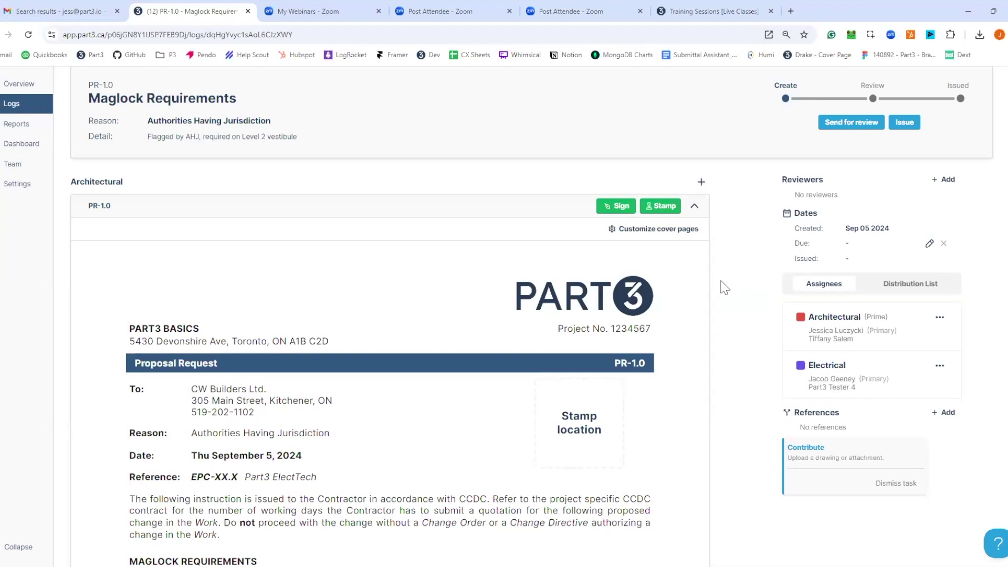
Collapse the PR-1.0 cover page and preview the A102 drawing with its description.
left_click(546, 210)
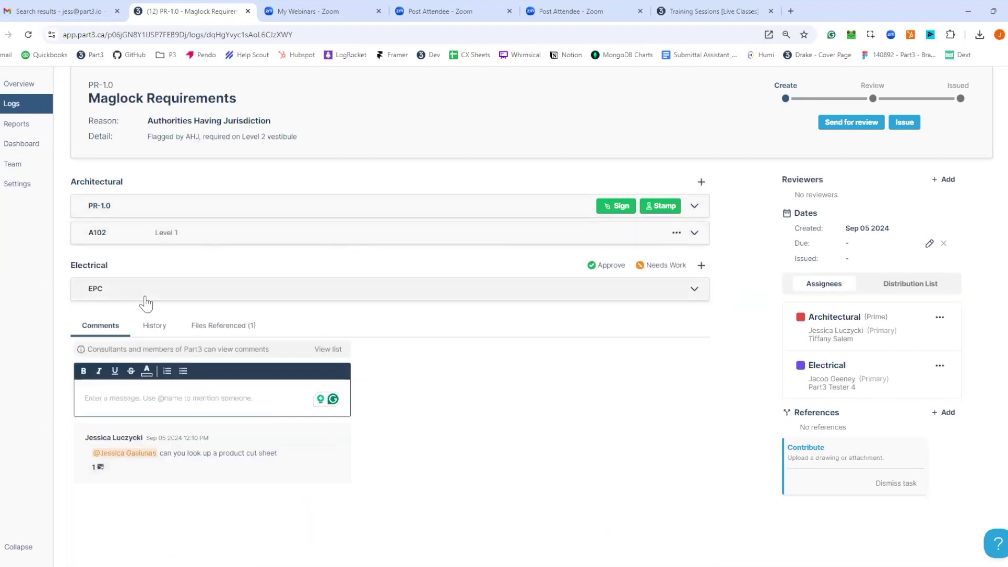
left_click(265, 239)
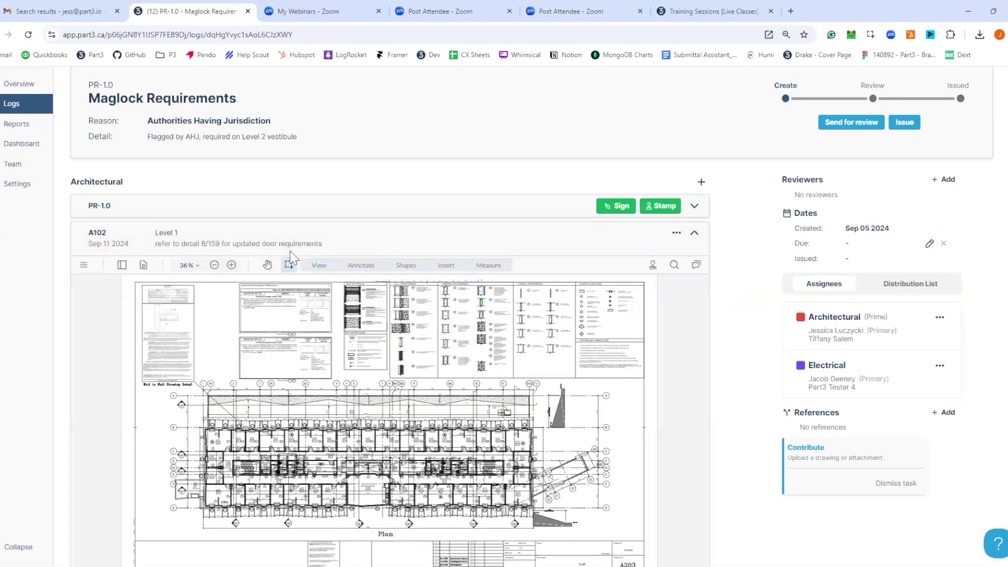
left_click(303, 241)
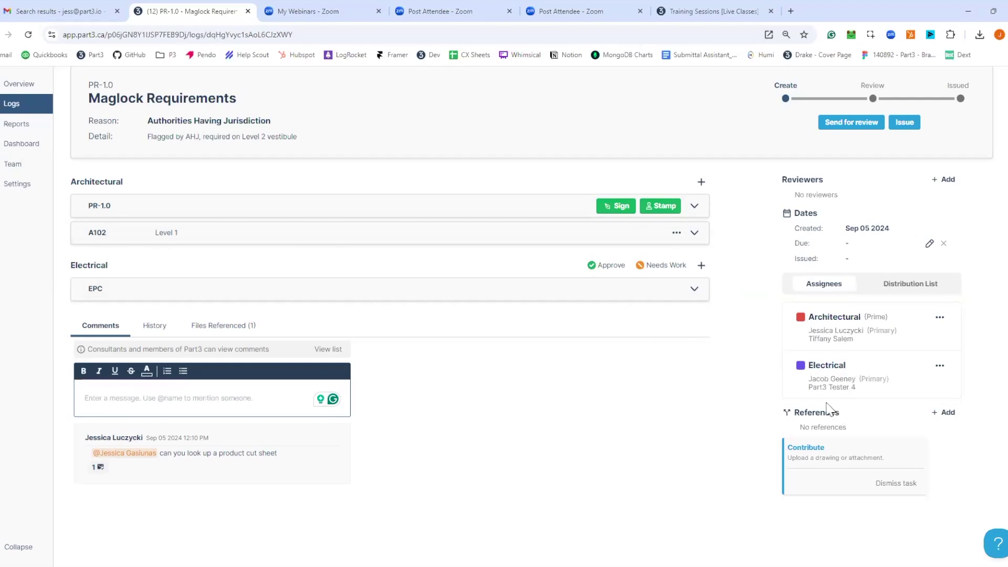
Look at the Needs Work comment option for Electrical and examine the Electrical EPC cover page.
left_click(654, 267)
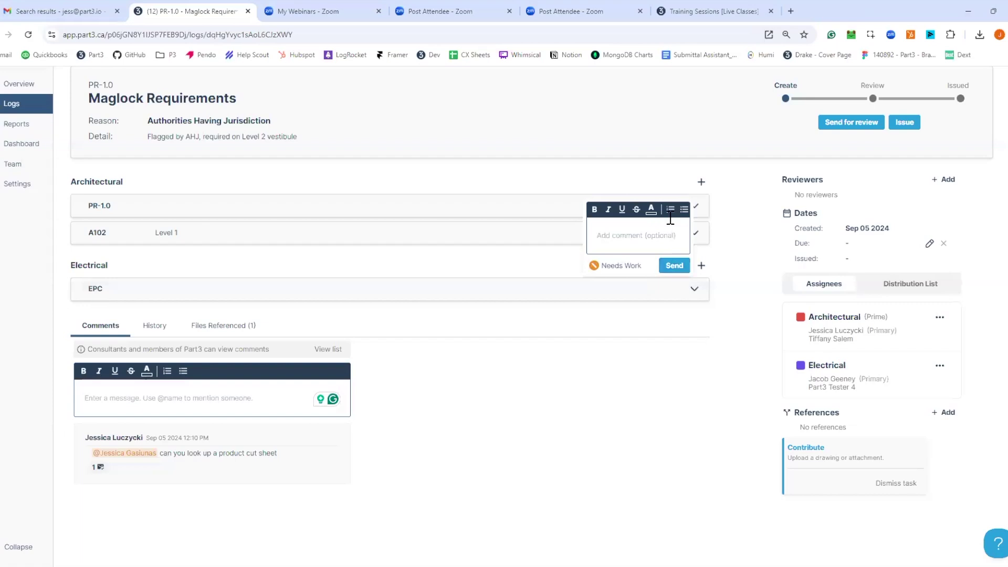
left_click(724, 292)
left_click(694, 290)
scroll(728, 328, "down", 2)
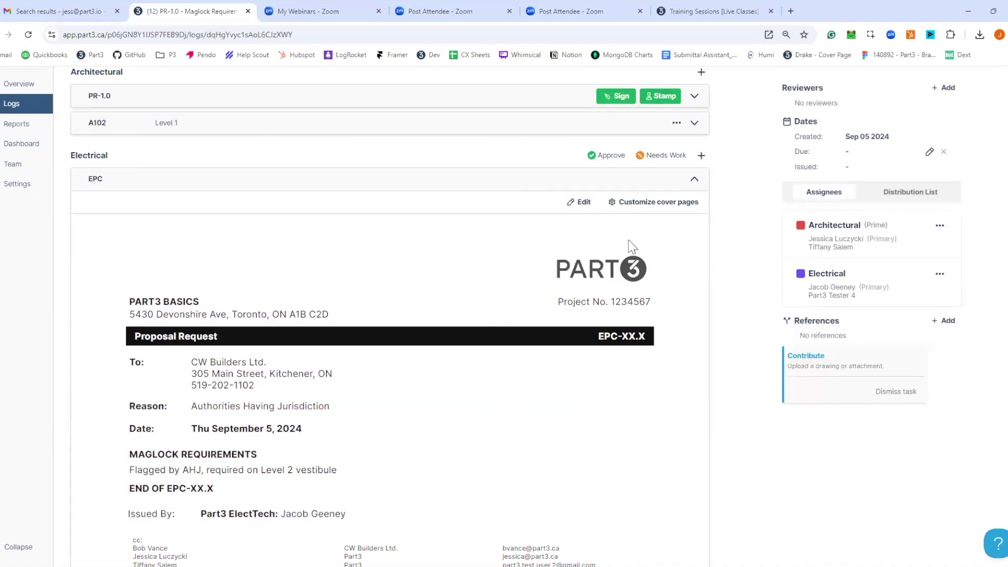
scroll(677, 318, "down", 3)
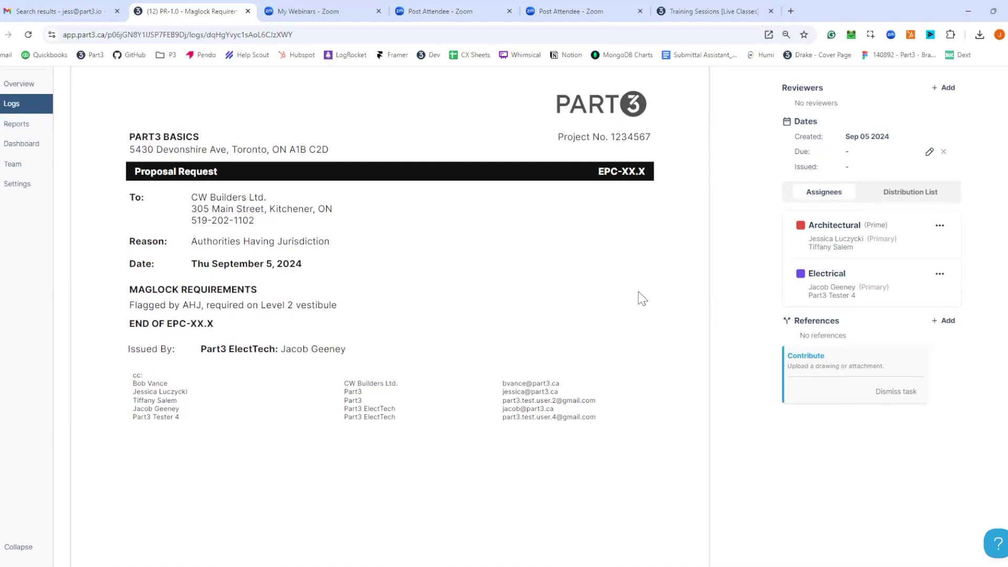
scroll(755, 332, "up", 1)
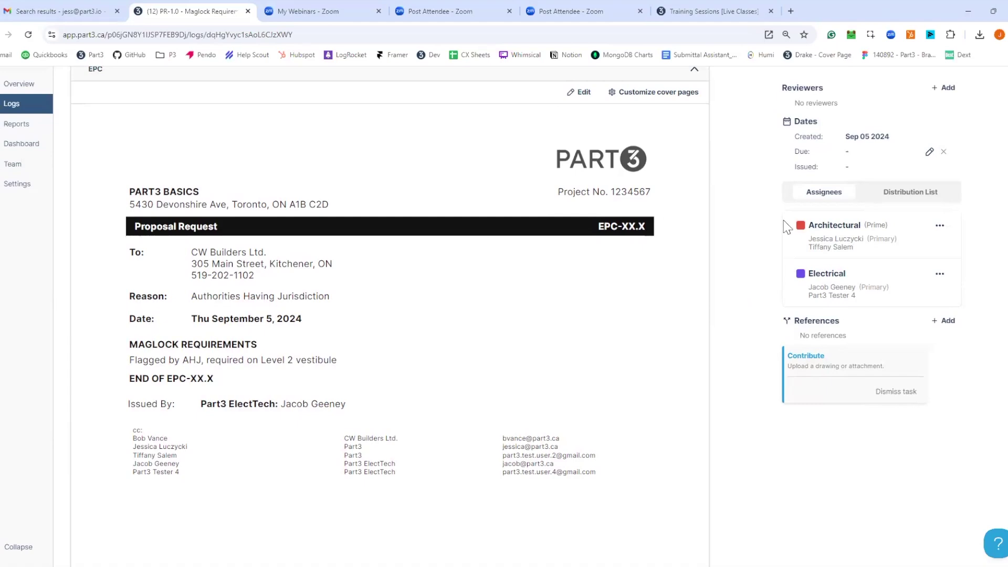
Show the list of people who can view the Proposal Request's comments.
scroll(782, 237, "down", 10)
scroll(781, 241, "down", 3)
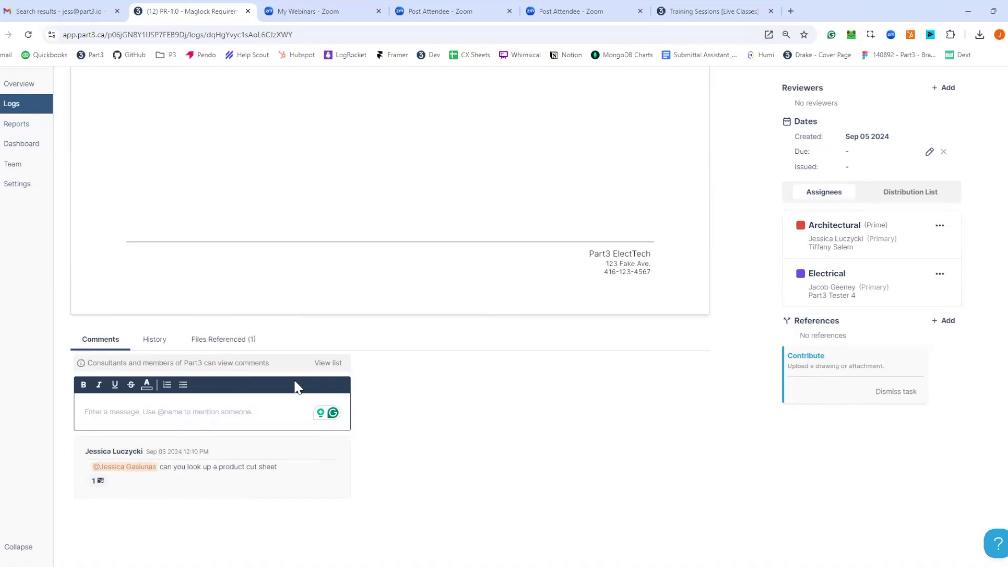
left_click(329, 363)
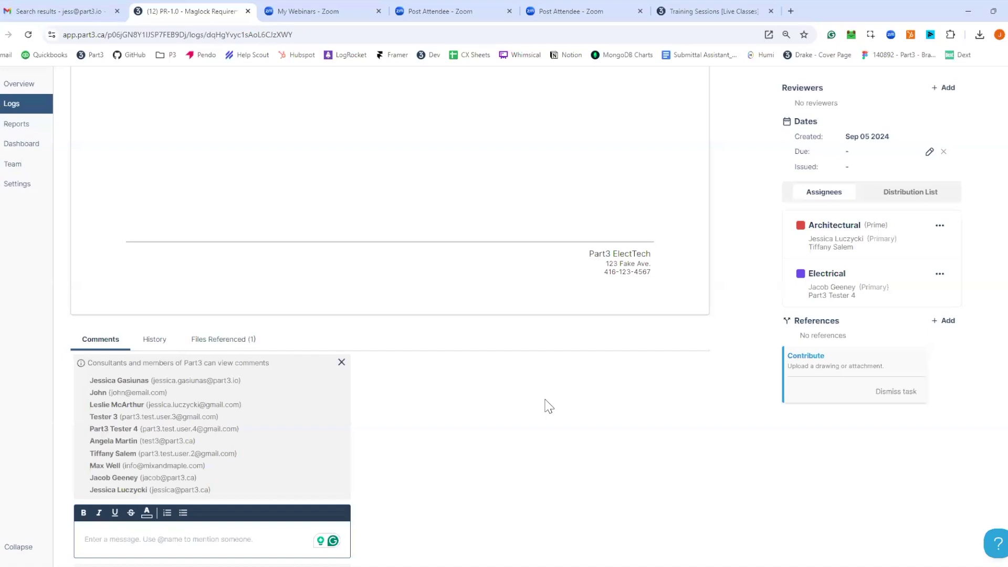
Hide the list of comment viewers and check how to notify someone in a new comment.
left_click(341, 362)
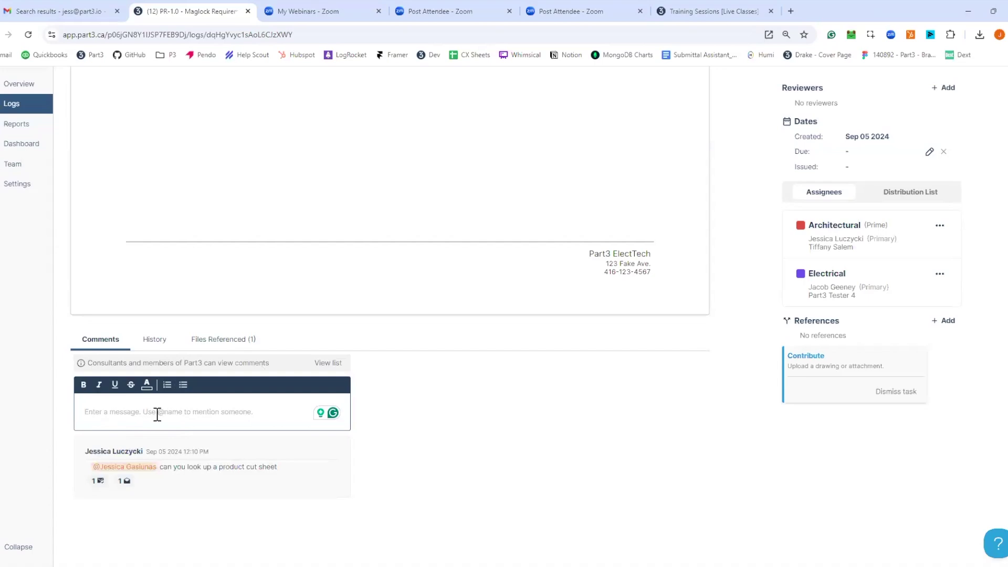
left_click(239, 412)
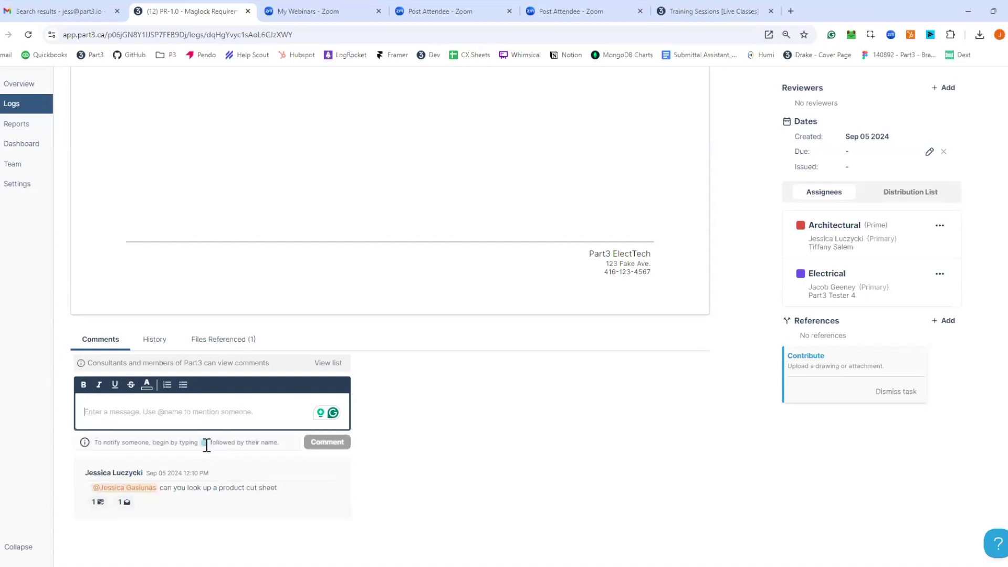
left_click(628, 473)
scroll(627, 473, "up", 10)
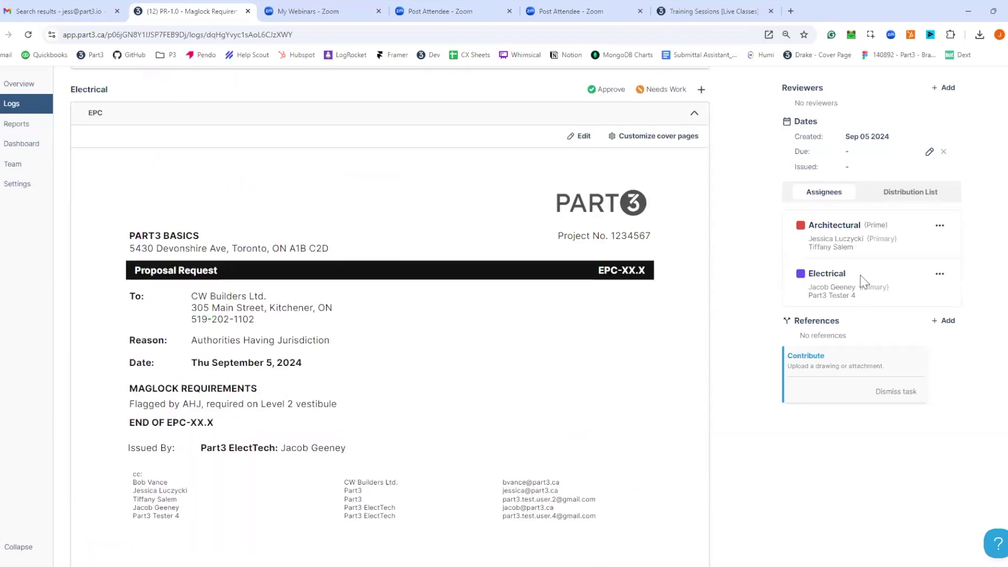
Check which kinds of files can be added to the Electrical section and look over its EPC cover page.
scroll(294, 111, "up", 1)
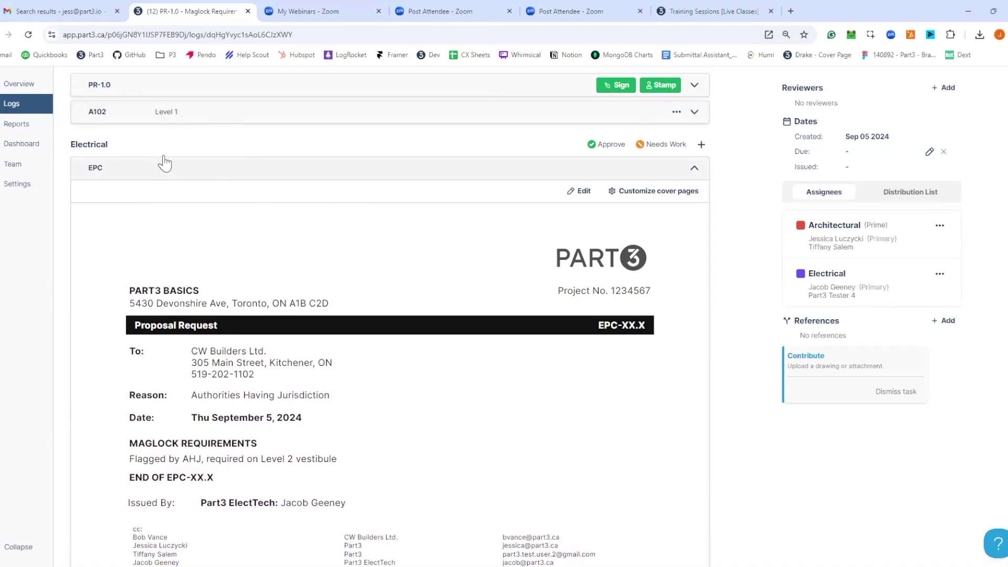
left_click(702, 146)
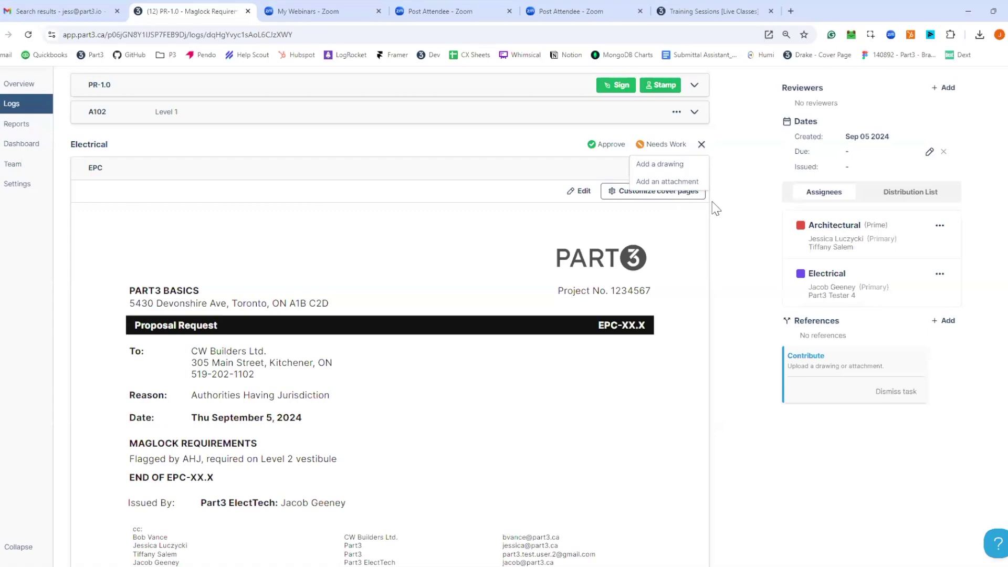
left_click(747, 179)
scroll(336, 430, "down", 2)
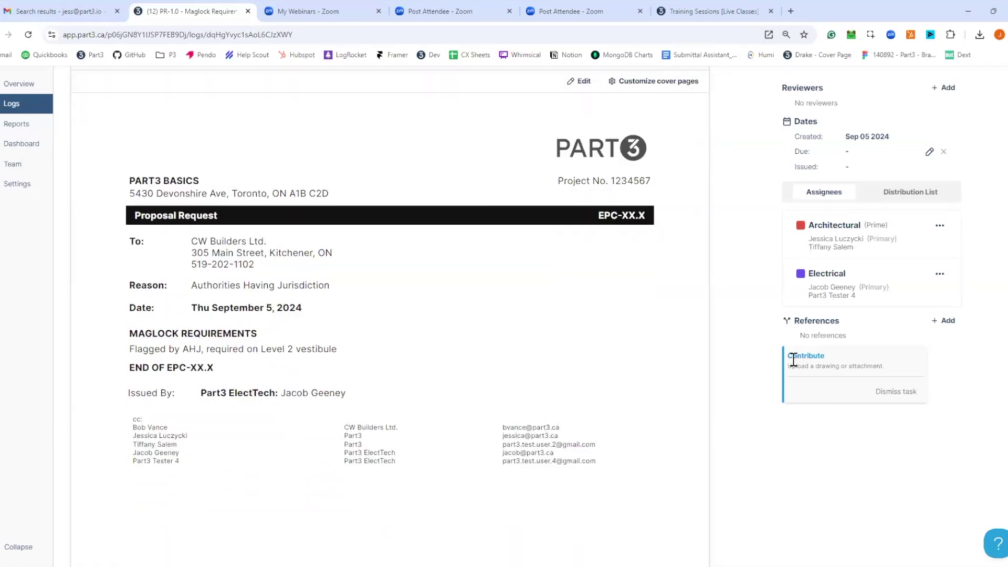
scroll(792, 359, "up", 4)
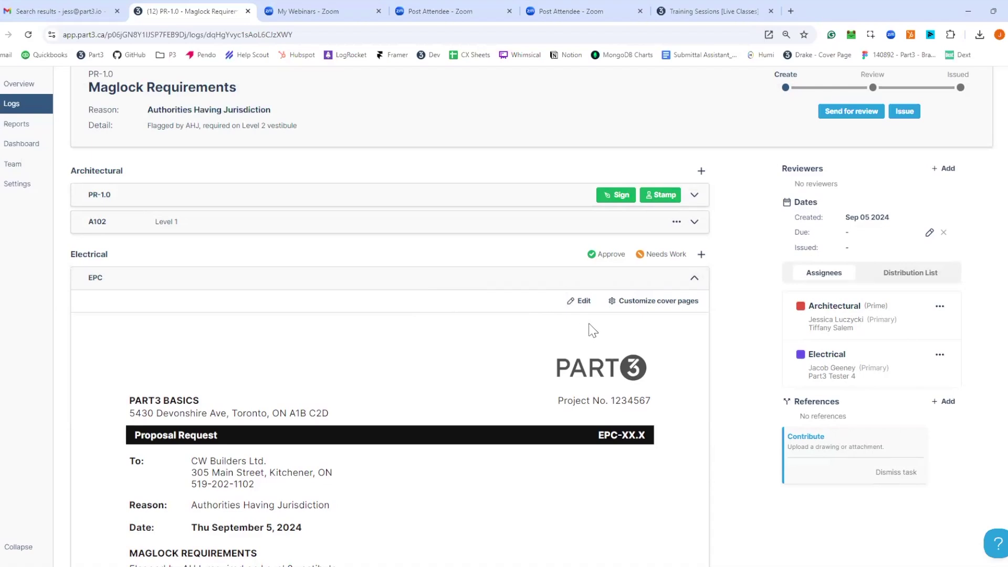
Replace the autogenerated Electrical cover page with an external one, using the external ID EPC-2.
left_click(583, 305)
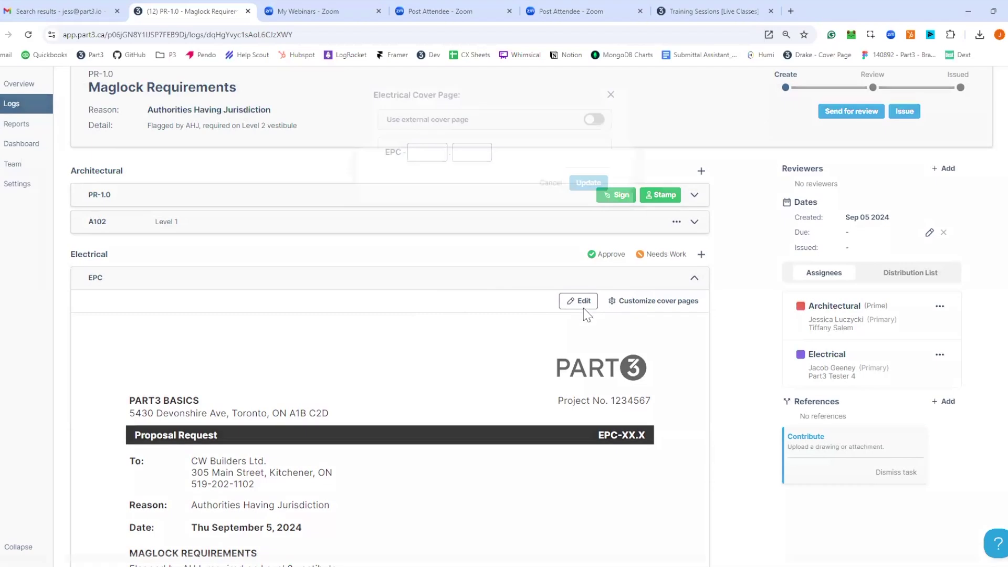
left_click(599, 125)
left_click(446, 219)
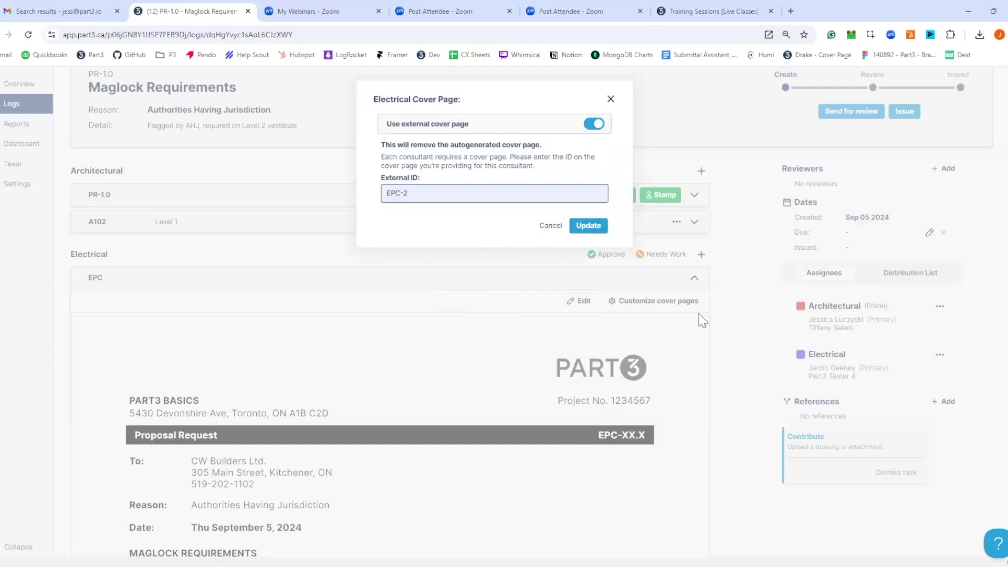
left_click(588, 226)
Start an Electrical attachment with the file EPC-2 Hardware.pdf, the title "EPC - 2" and the revision date 09/11/2024.
left_click(701, 254)
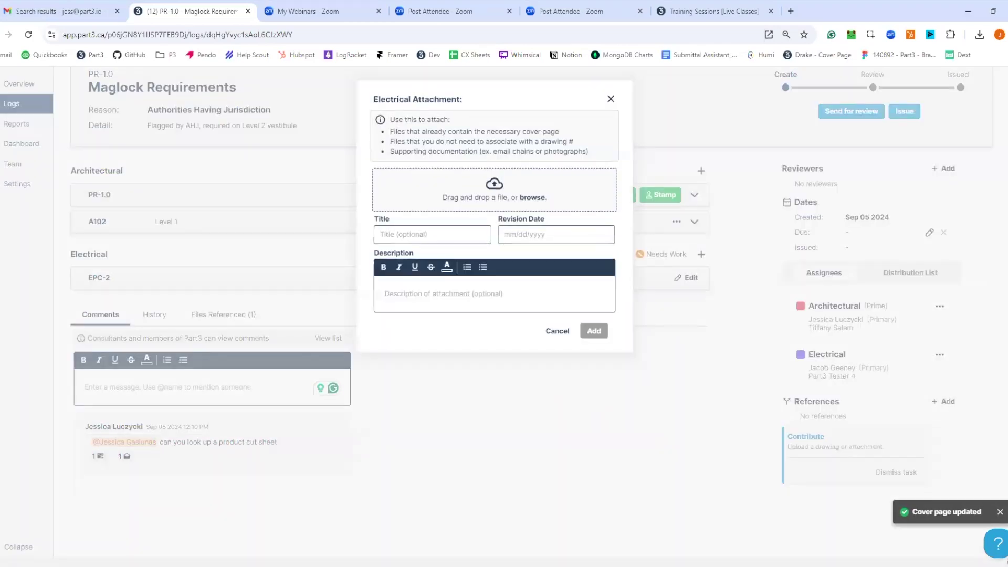
left_click(443, 195)
left_click(427, 237)
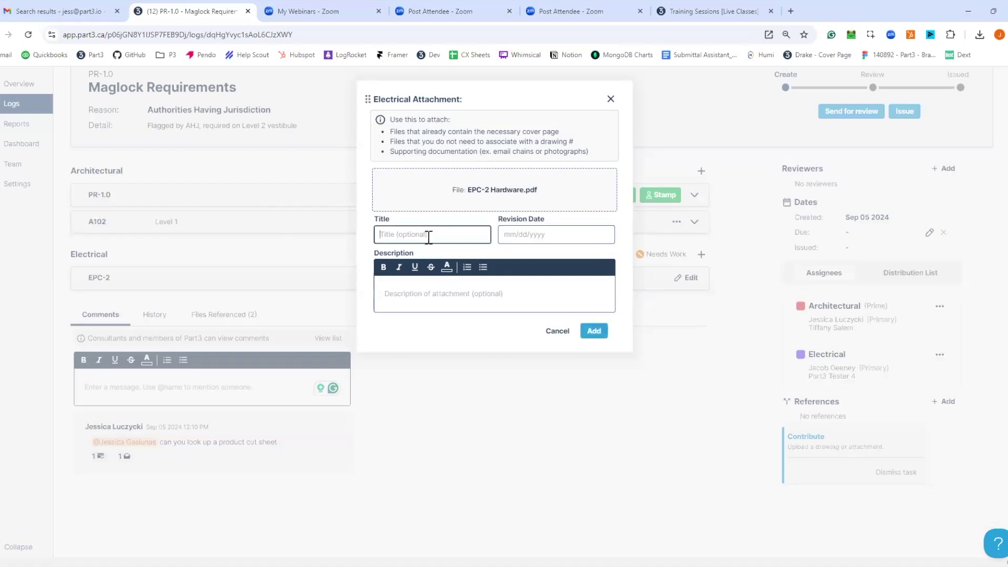
type("EPC - 2")
left_click(525, 234)
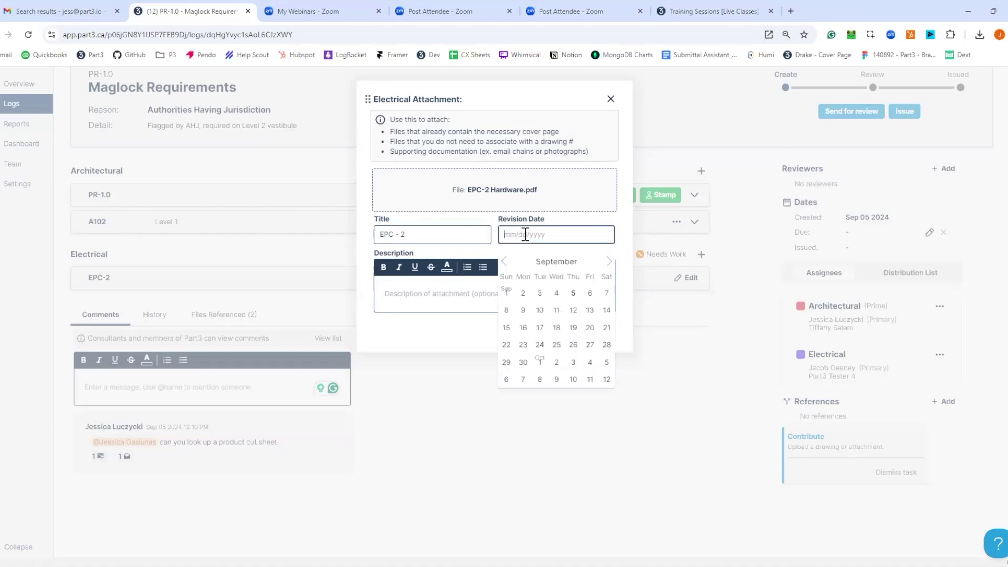
left_click(558, 310)
Describe the attachment as "Refer to security schematics", add it to the Electrical section and preview it briefly.
left_click(476, 300)
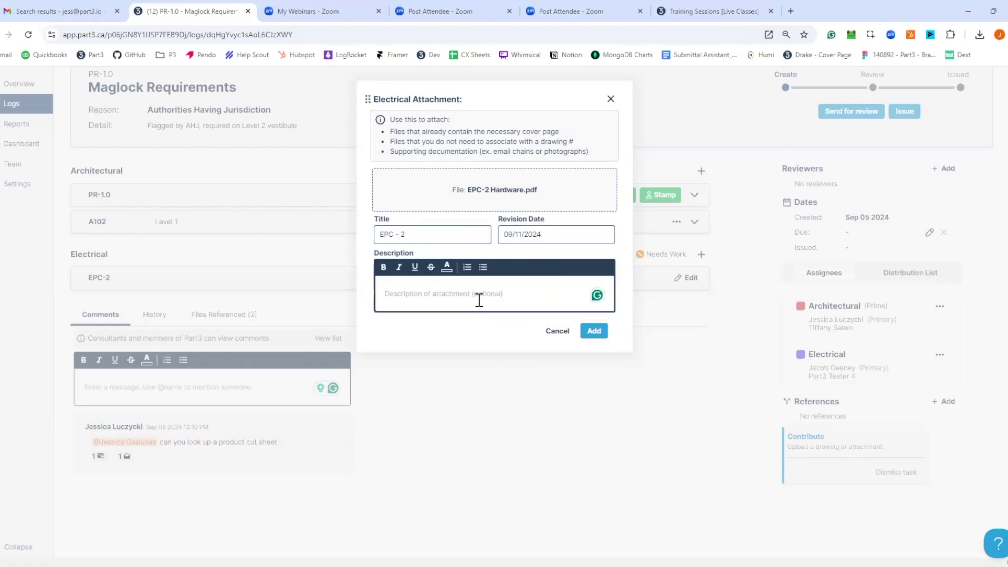
type("rEFER")
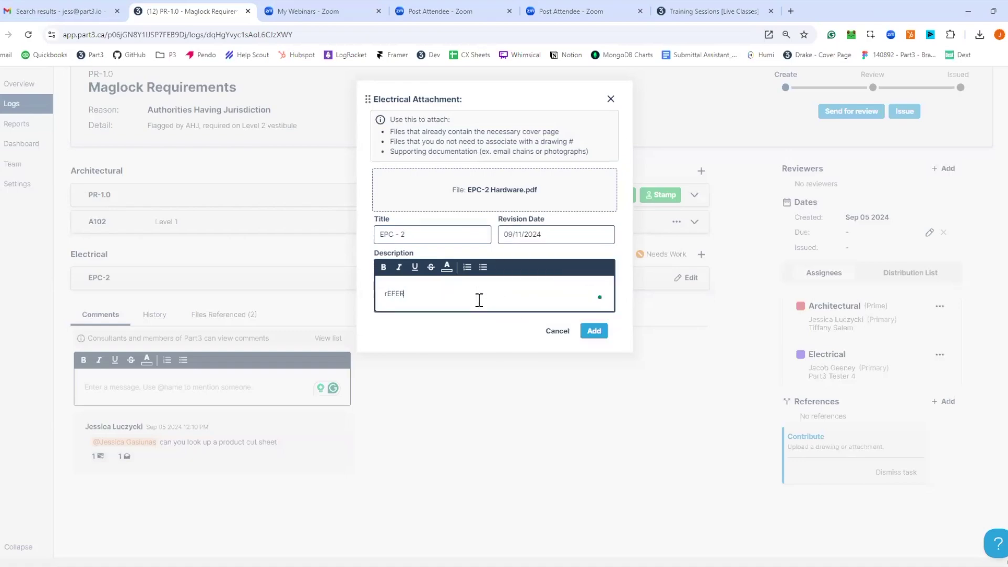
key("BackSpace")
key("BackSpace")
key("BackSpace")
key("BackSpace")
type("Refer to security schematics")
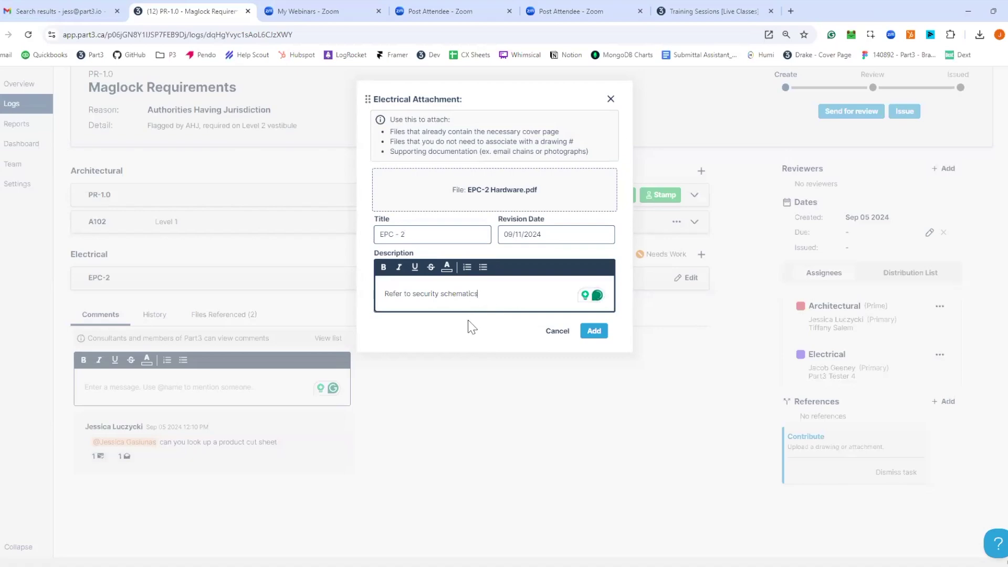
left_click(596, 334)
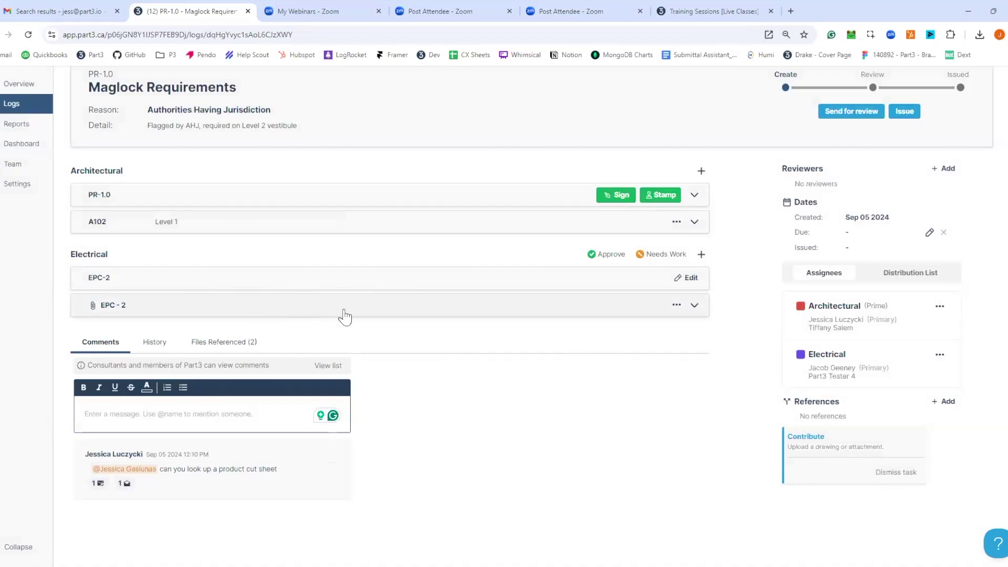
left_click(417, 314)
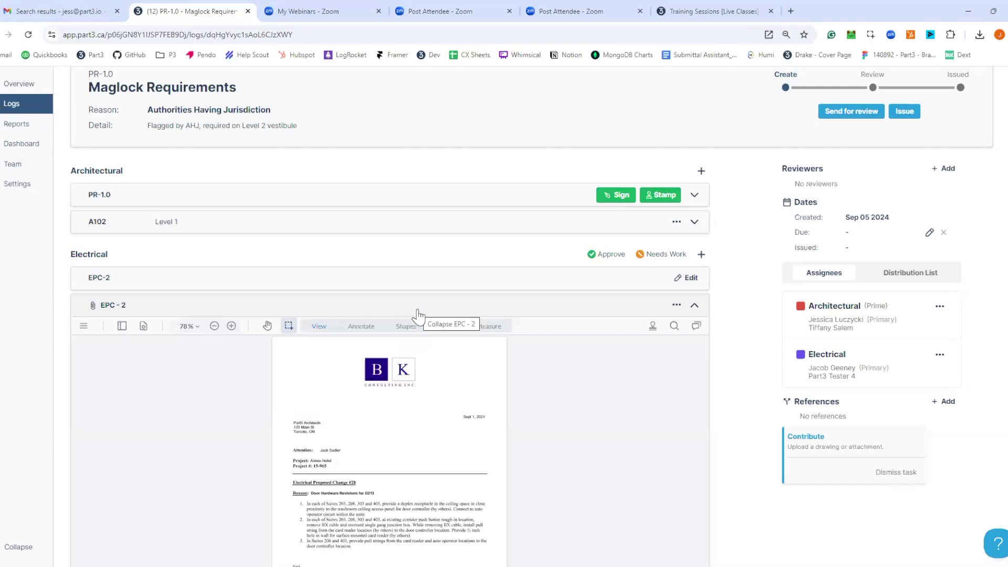
left_click(418, 315)
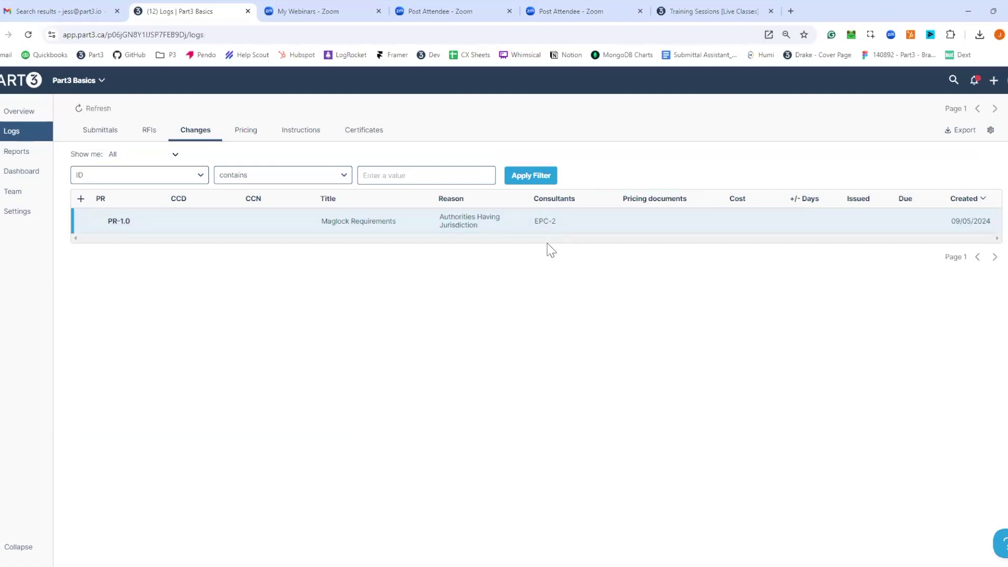
Look at how the Changes log can be filtered by People.
left_click(139, 179)
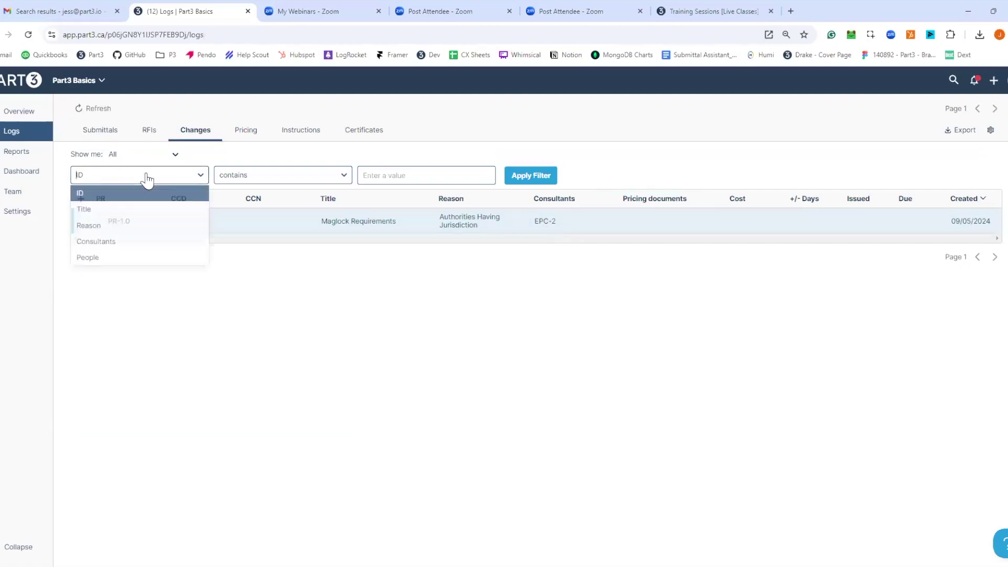
left_click(131, 260)
left_click(357, 176)
left_click(276, 160)
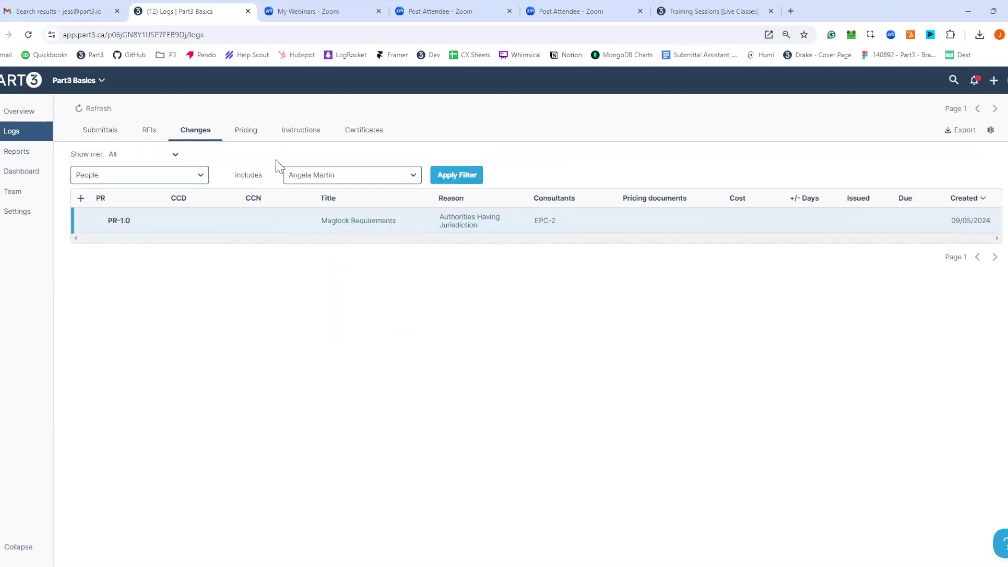
Filter the Changes log to entries whose consultants include Electrical, and remove the filter again.
left_click(190, 178)
left_click(163, 244)
left_click(339, 175)
left_click(340, 230)
left_click(340, 178)
left_click(340, 212)
left_click(452, 177)
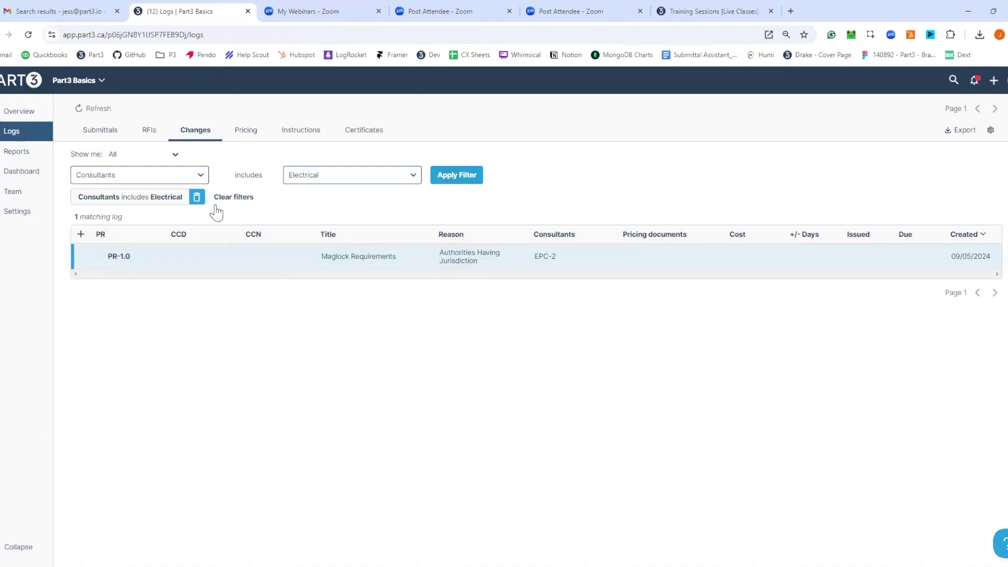
left_click(197, 200)
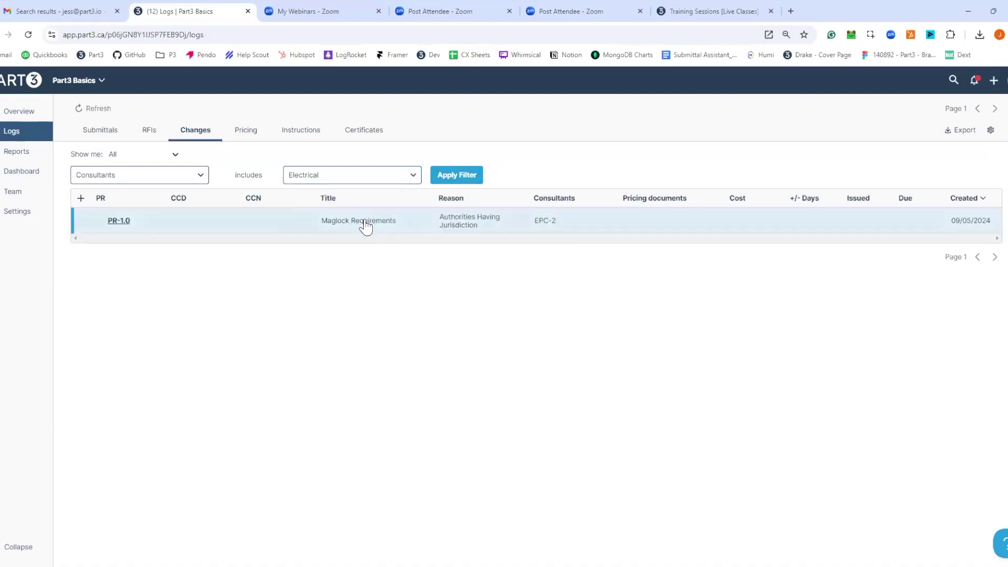
Open the Maglock Requirements Proposal Request and examine its PR-1.0 cover page, including the EPC-2 reference.
left_click(511, 227)
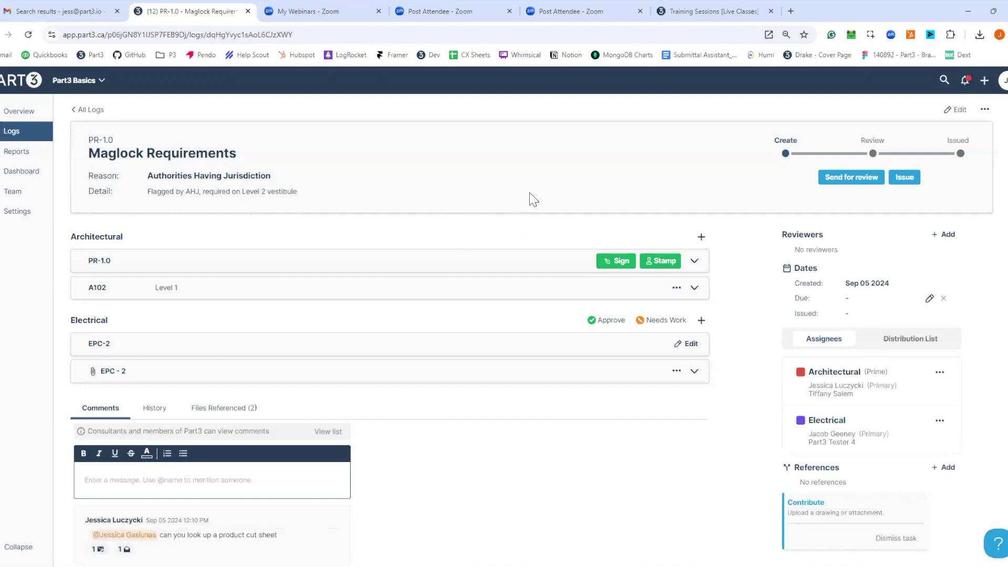
left_click(425, 270)
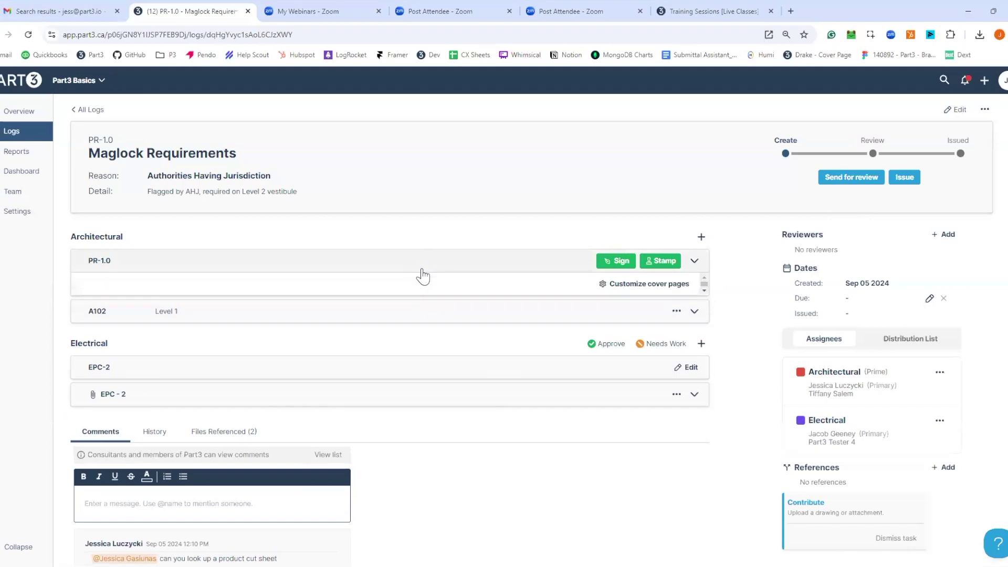
scroll(703, 247, "down", 3)
scroll(682, 247, "up", 3)
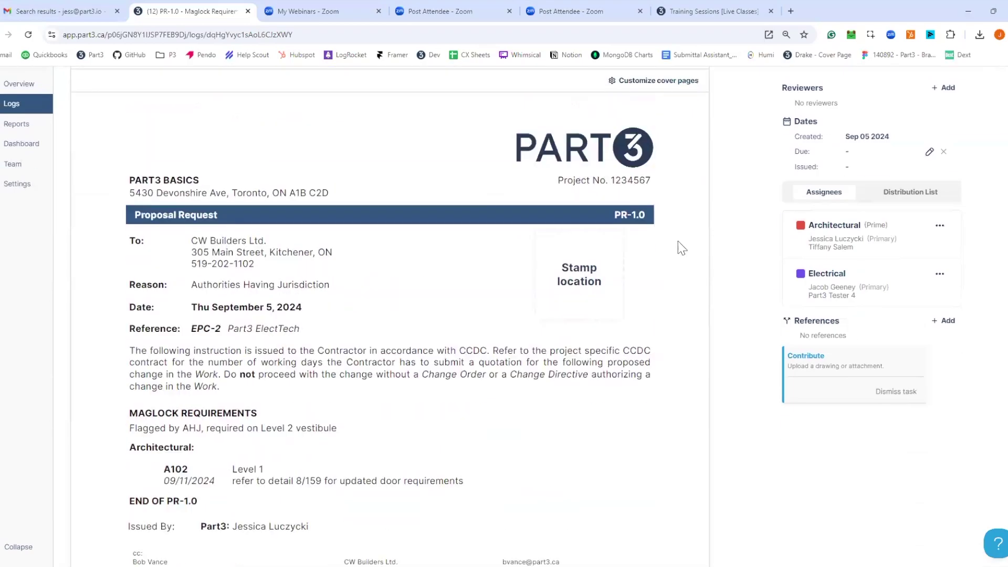
Sign the PR-1.0 cover page in the Architectural section.
left_click(616, 261)
left_click(544, 514)
left_click(680, 534)
scroll(687, 358, "down", 2)
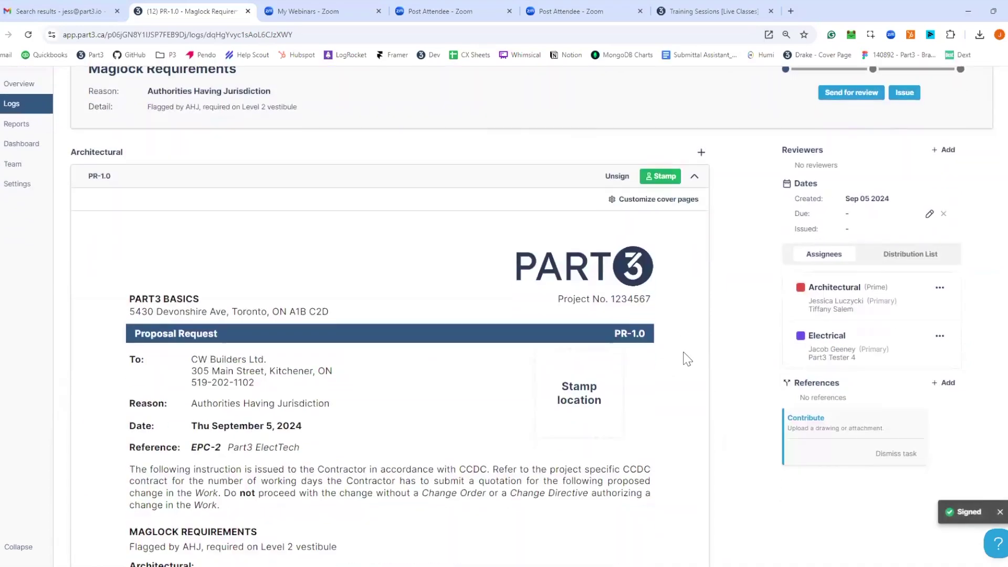
Mark the Electrical section as Needs Work and send the comment "missing cut sheet".
scroll(687, 359, "down", 10)
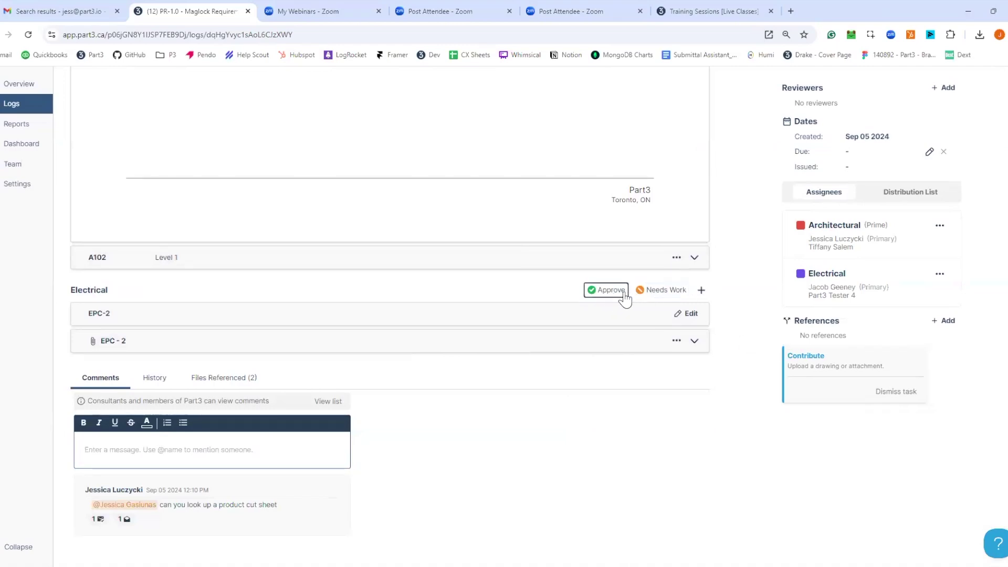
left_click(653, 296)
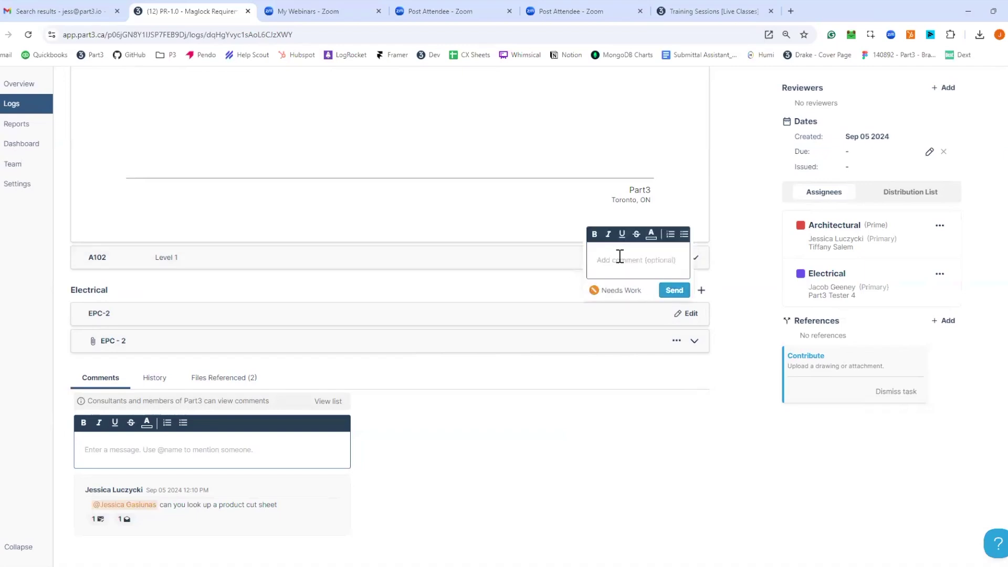
left_click(642, 263)
type("missing cut sheet")
left_click(674, 290)
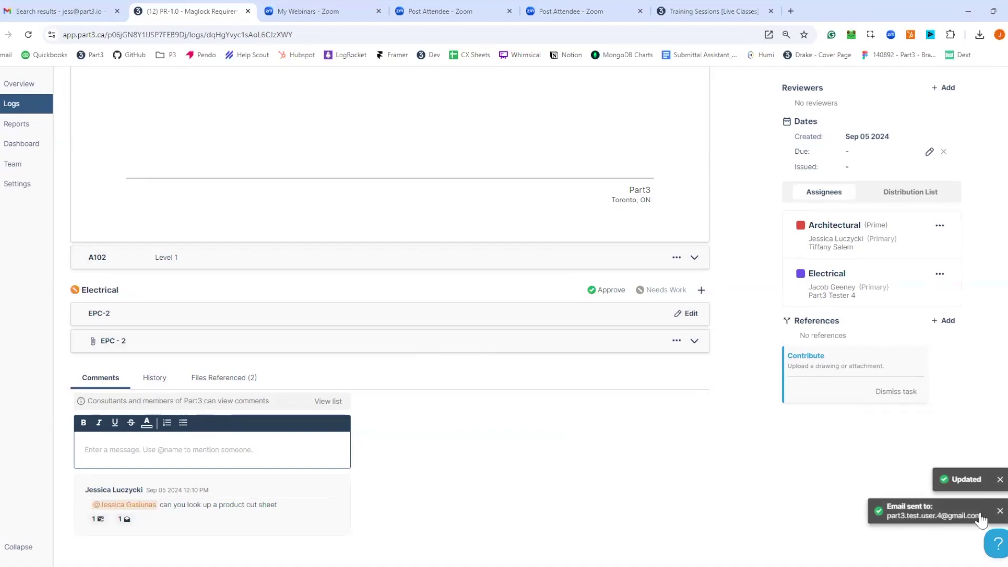
Check the Proposal Request's history and comments, and approve the Electrical section.
left_click(173, 380)
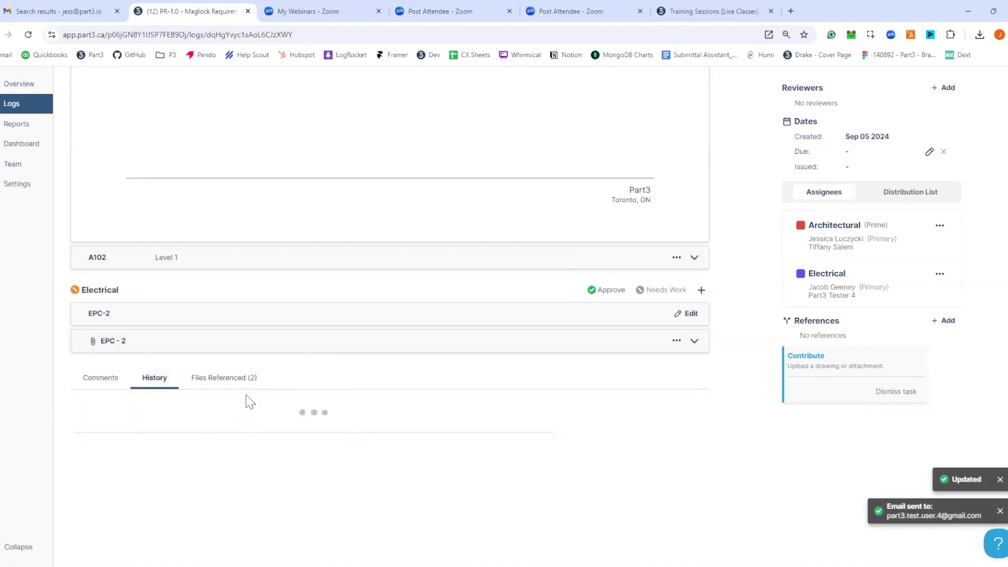
left_click(101, 380)
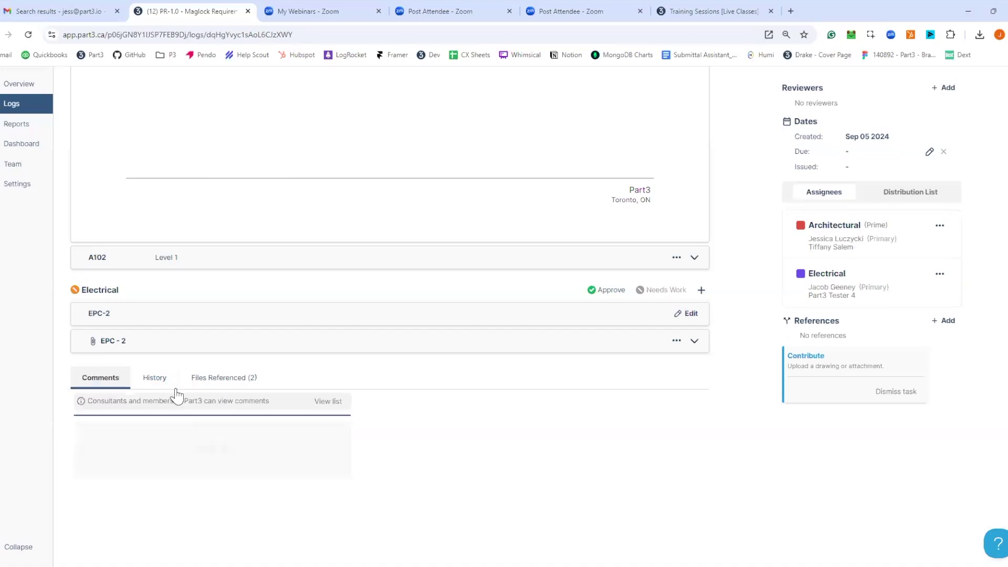
left_click(605, 293)
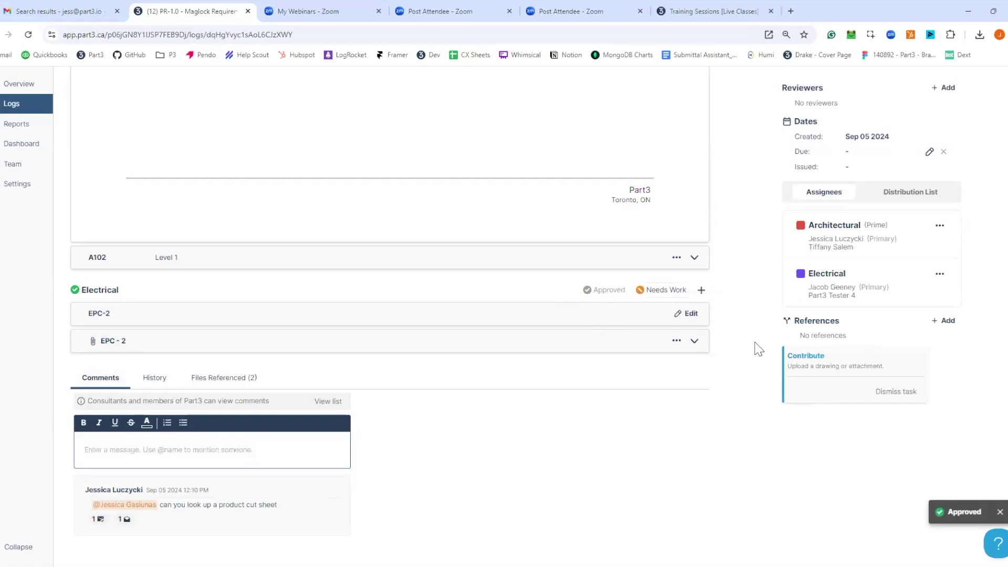
Add the General Contractor contact and the Prime Consultant contact at the end of the list as reviewers, with notification enabled.
scroll(756, 349, "up", 15)
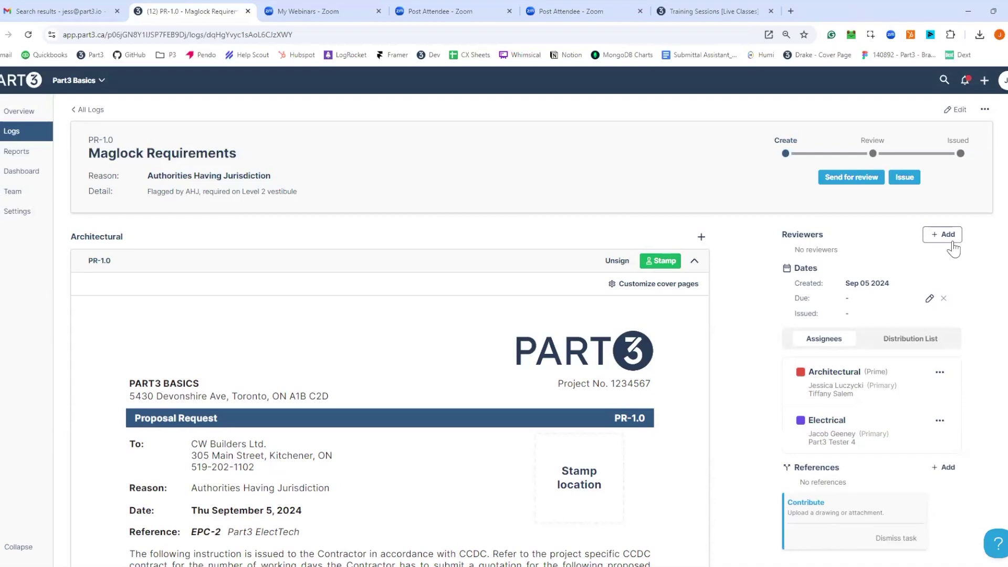
left_click(954, 249)
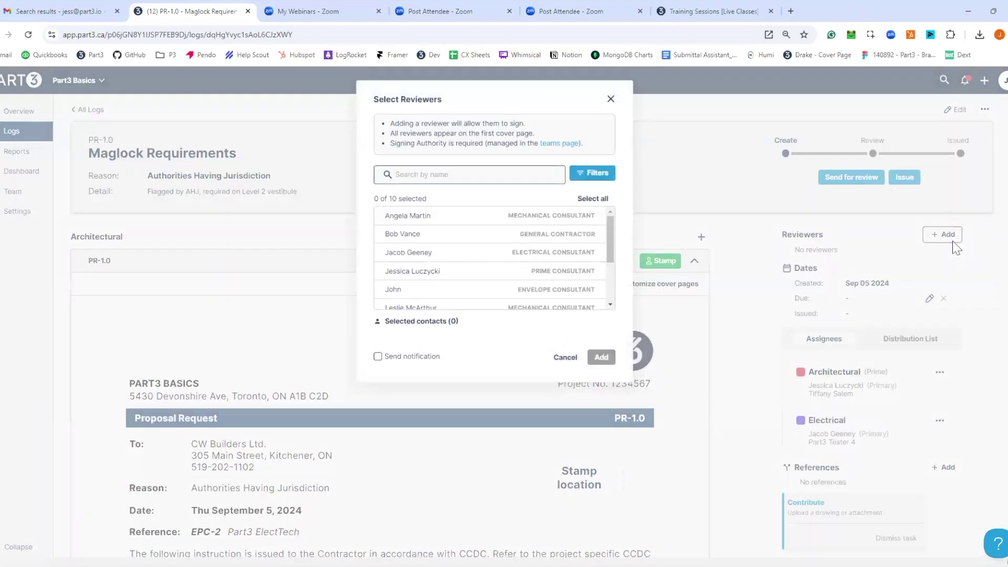
scroll(587, 279, "down", 3)
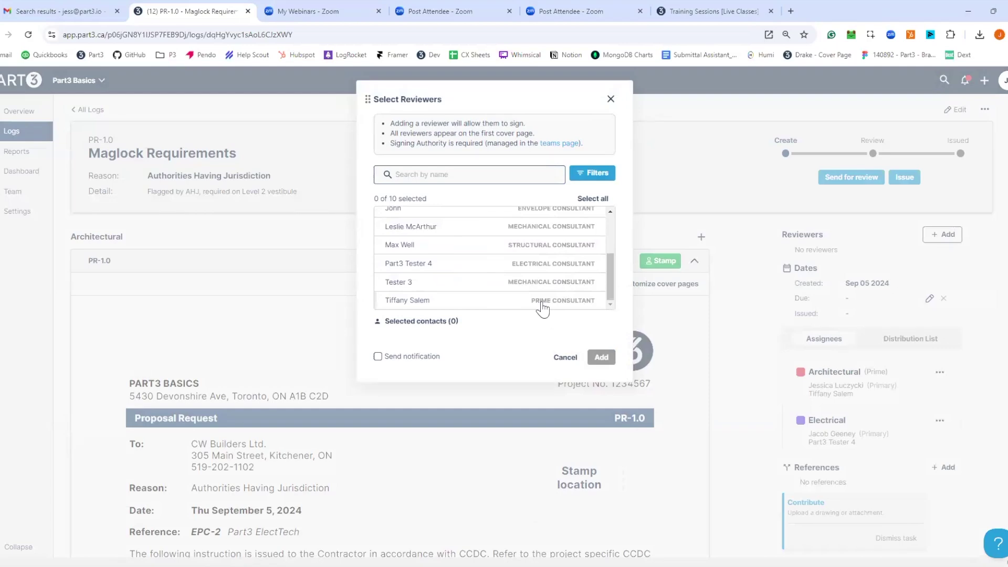
left_click(540, 304)
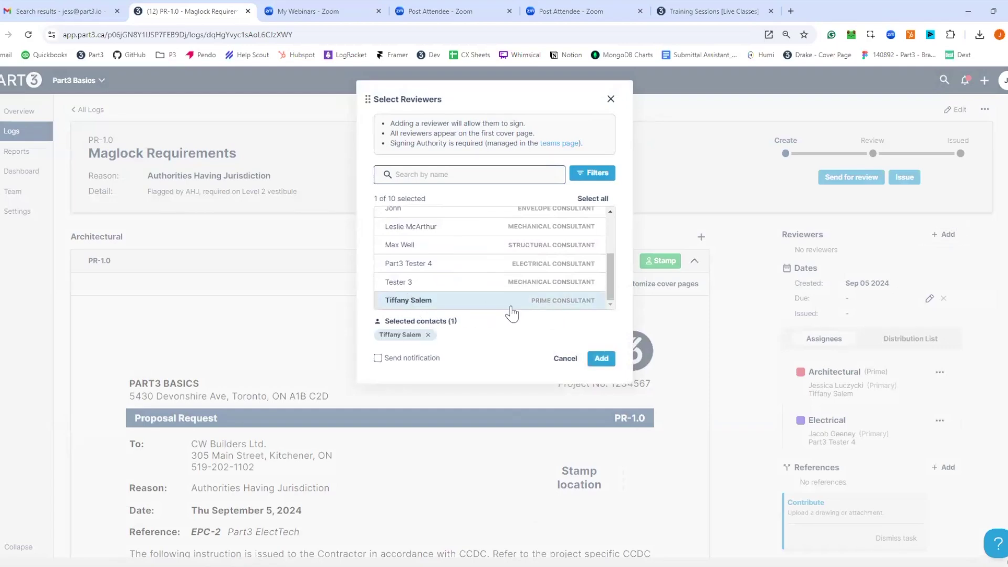
scroll(507, 307, "up", 3)
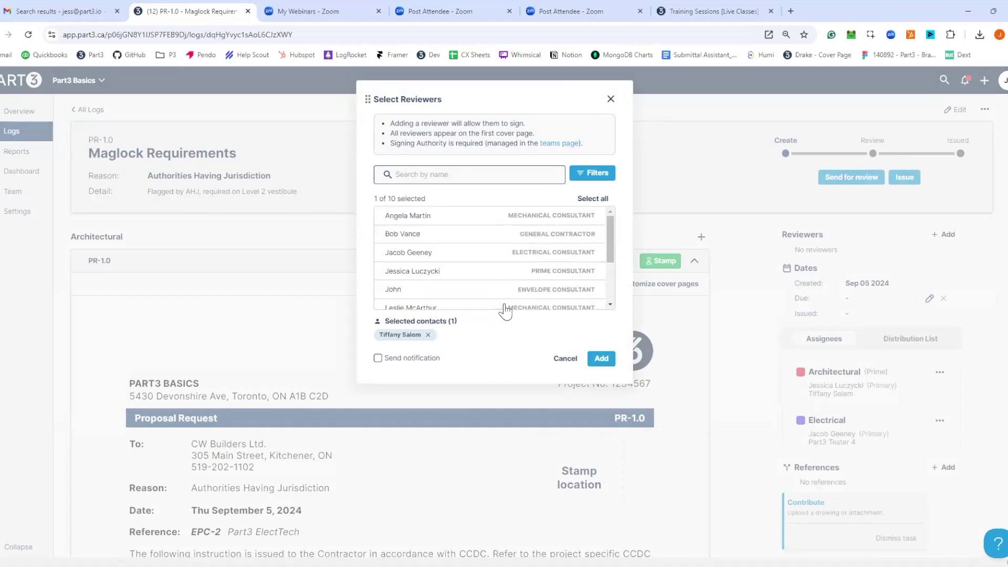
left_click(467, 235)
scroll(492, 256, "down", 1)
scroll(492, 257, "down", 1)
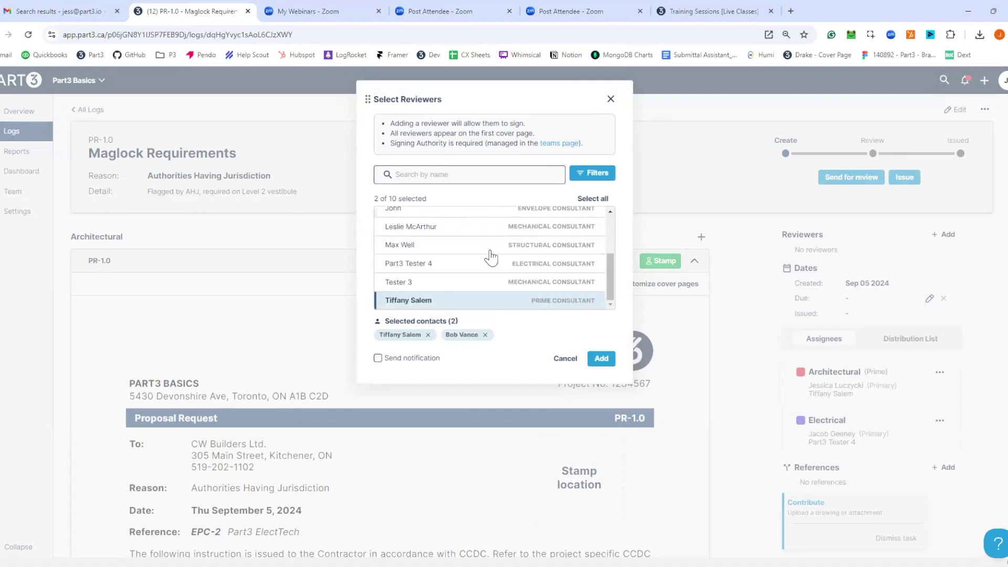
left_click(378, 359)
left_click(599, 359)
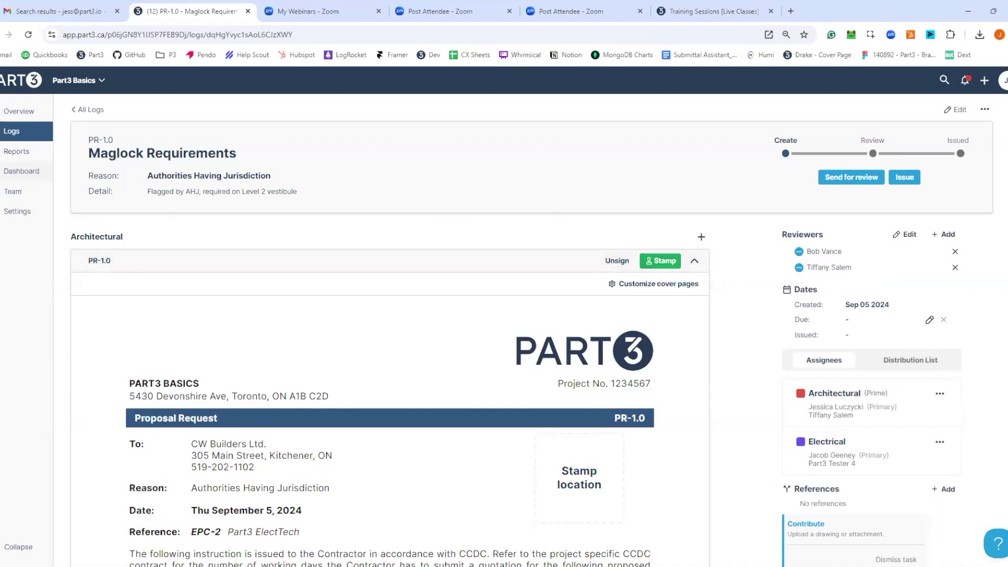
View the project overview's task list for the General Contractor reviewer.
left_click(10, 112)
left_click(666, 143)
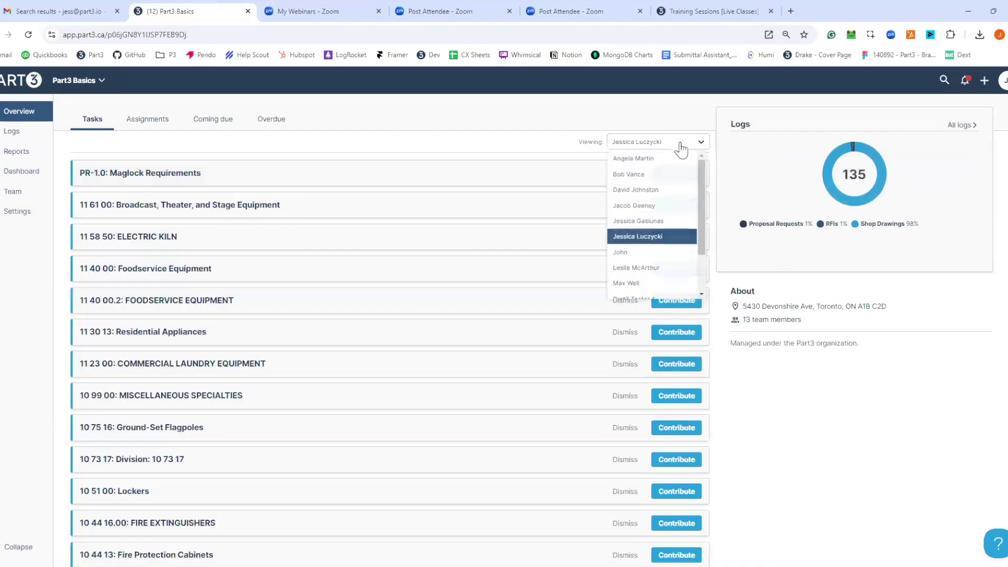
left_click(669, 190)
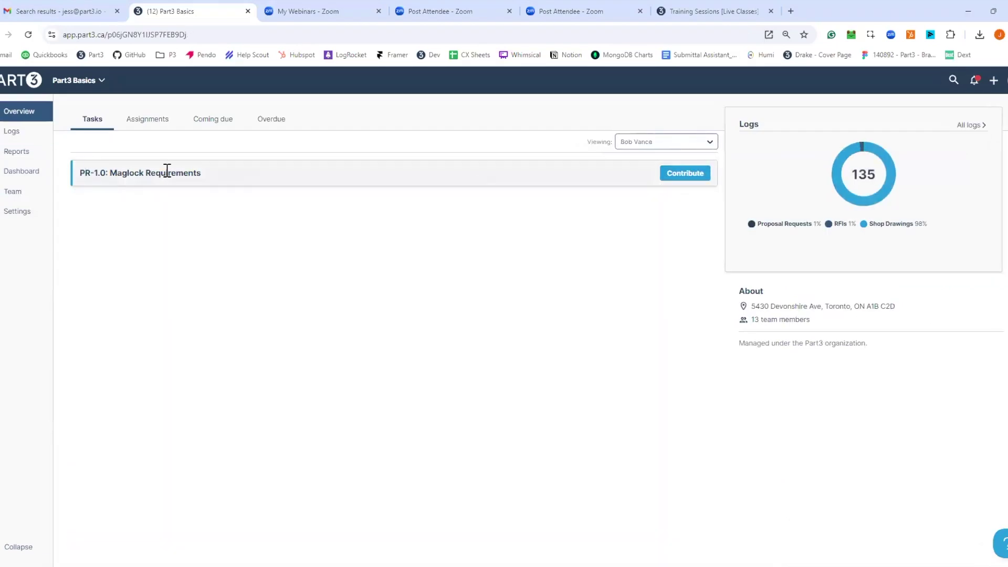
Open PR-1.0 from the reviewer's tasks and send it for review, creating a PDF.
left_click(699, 174)
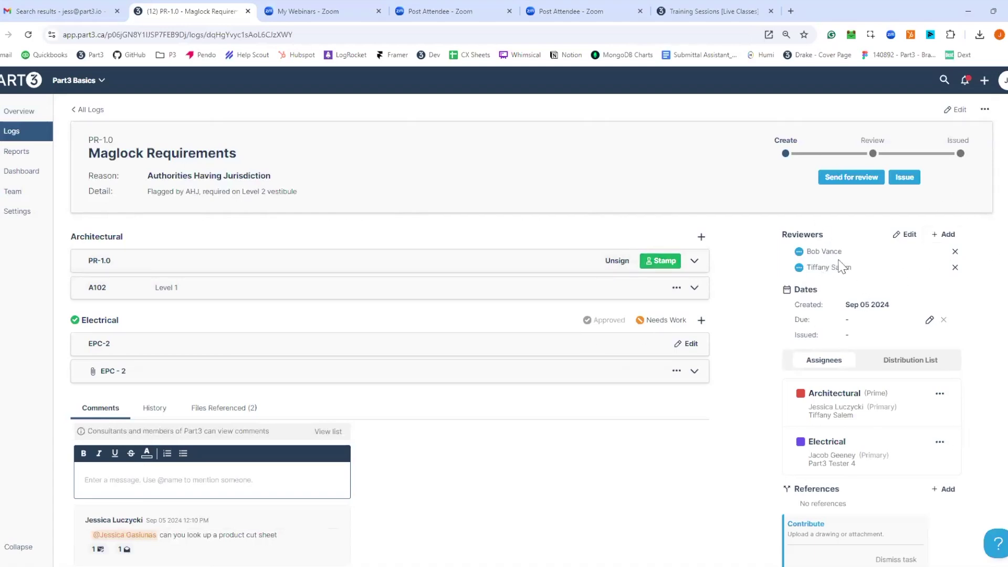
left_click(851, 178)
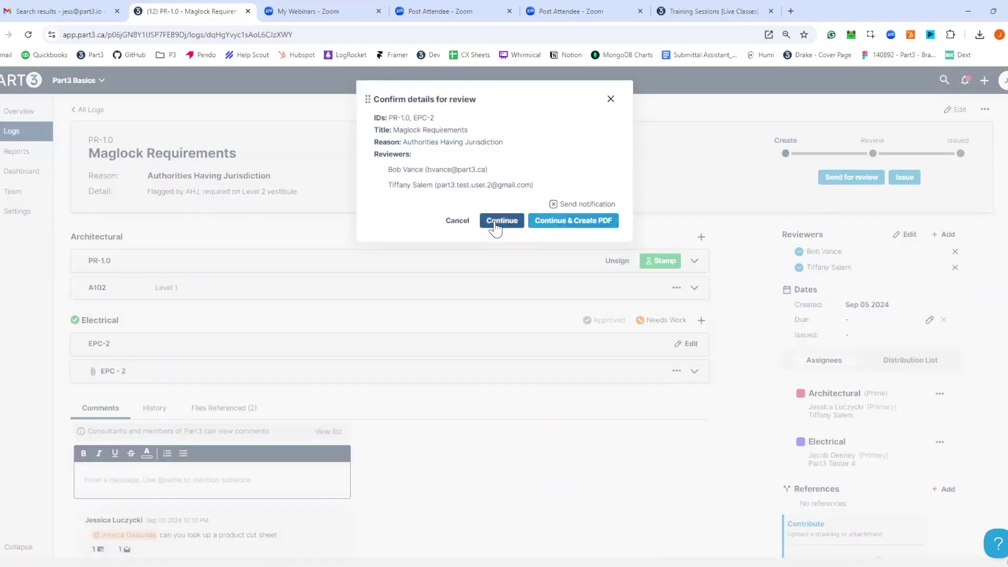
left_click(546, 223)
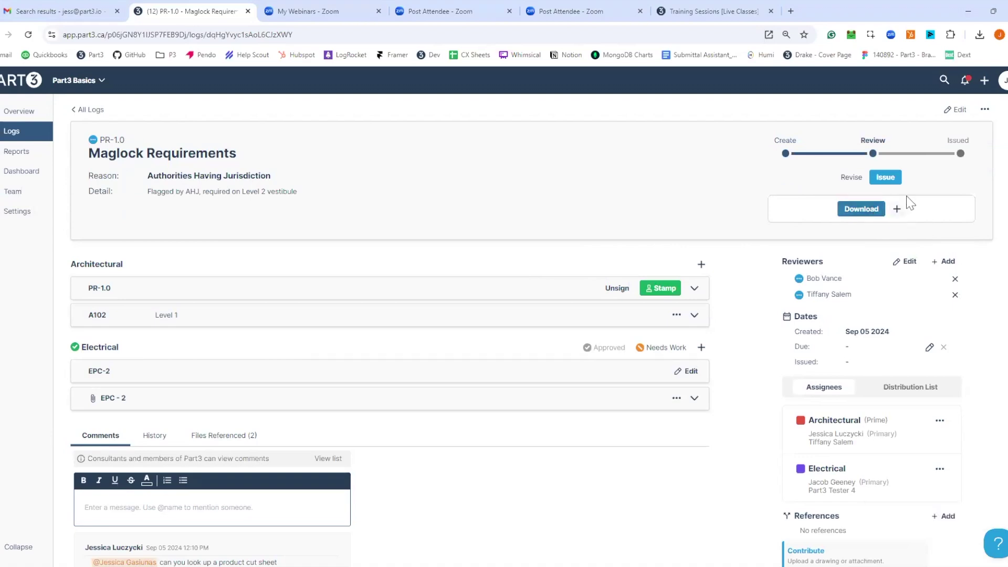
Issue the Maglock Requirements Proposal Request to the distribution list with the message "hard copy sent for signature".
left_click(888, 181)
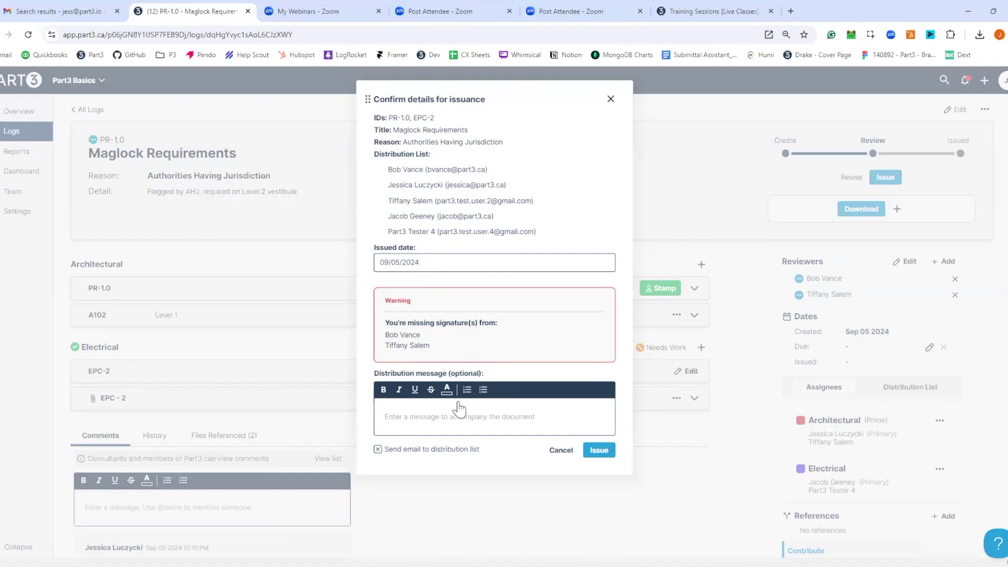
left_click(476, 417)
type("hard copy sent for signature")
left_click(598, 450)
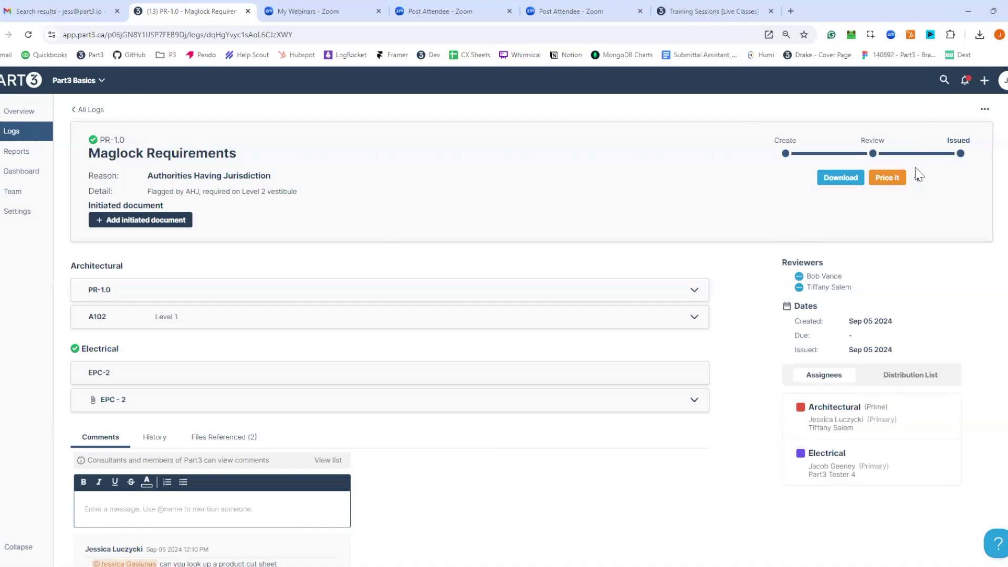
Check the issued Proposal Request's further actions, and create a pricing document for it titled "Maglock".
left_click(918, 178)
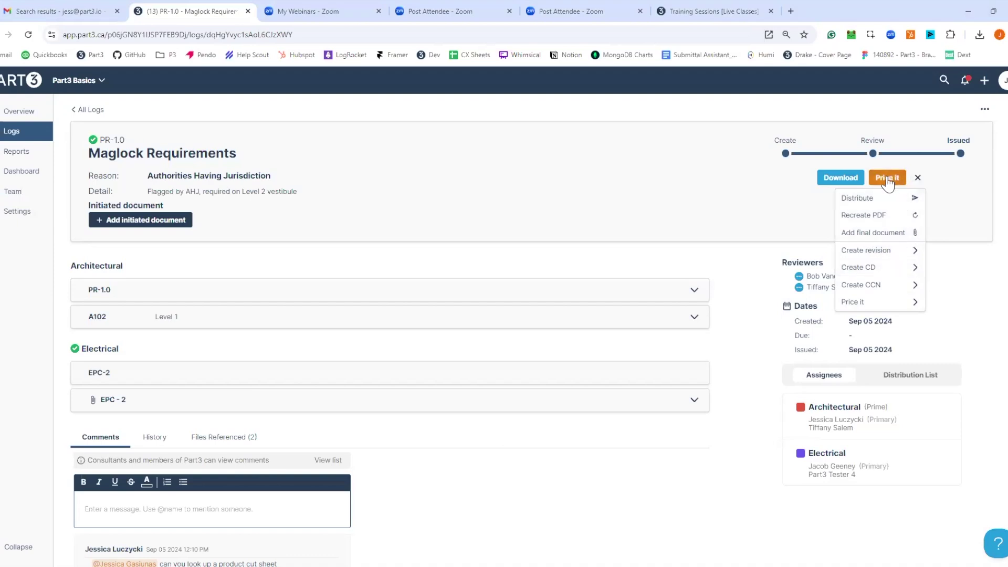
left_click(962, 206)
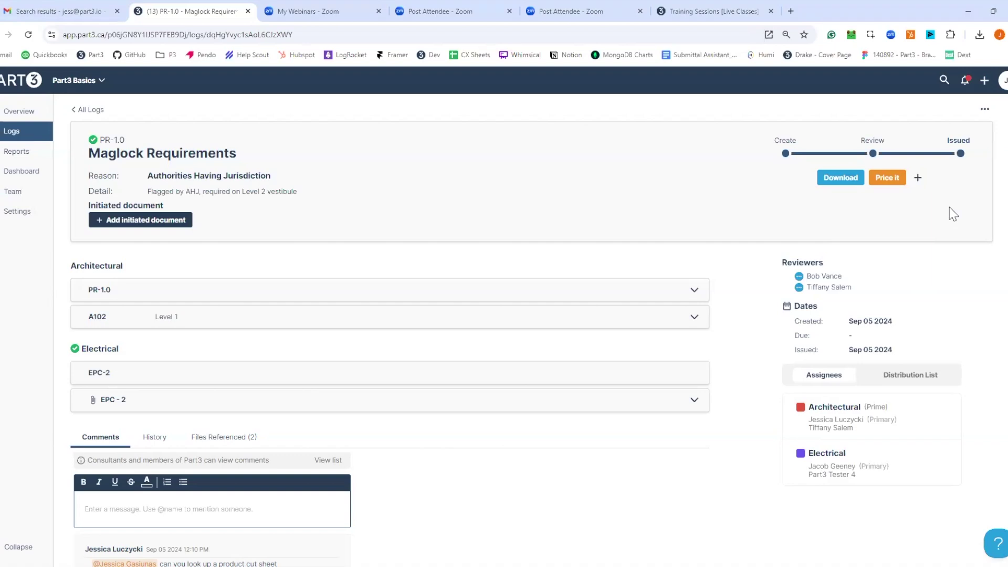
left_click(895, 184)
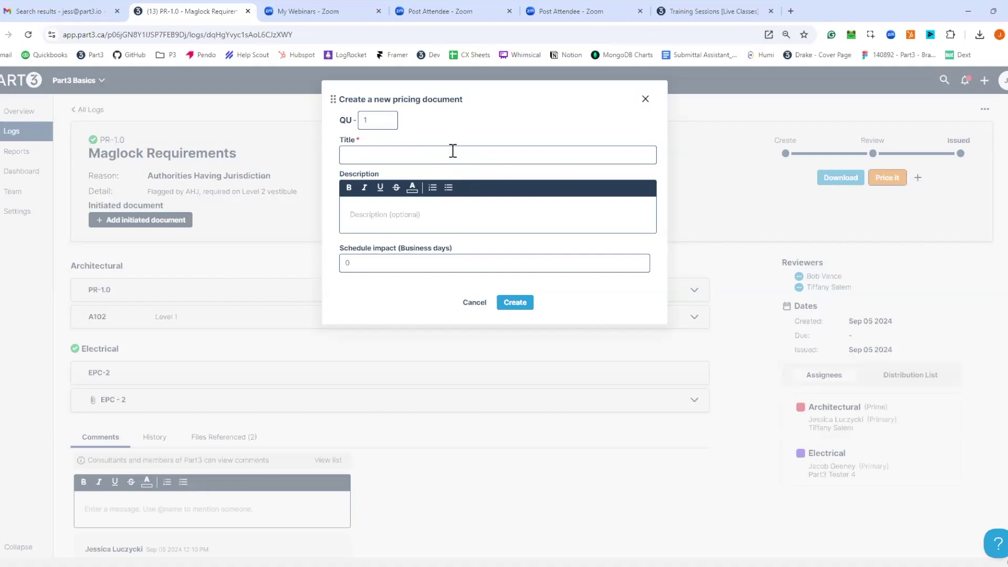
left_click(453, 150)
type("Maglock")
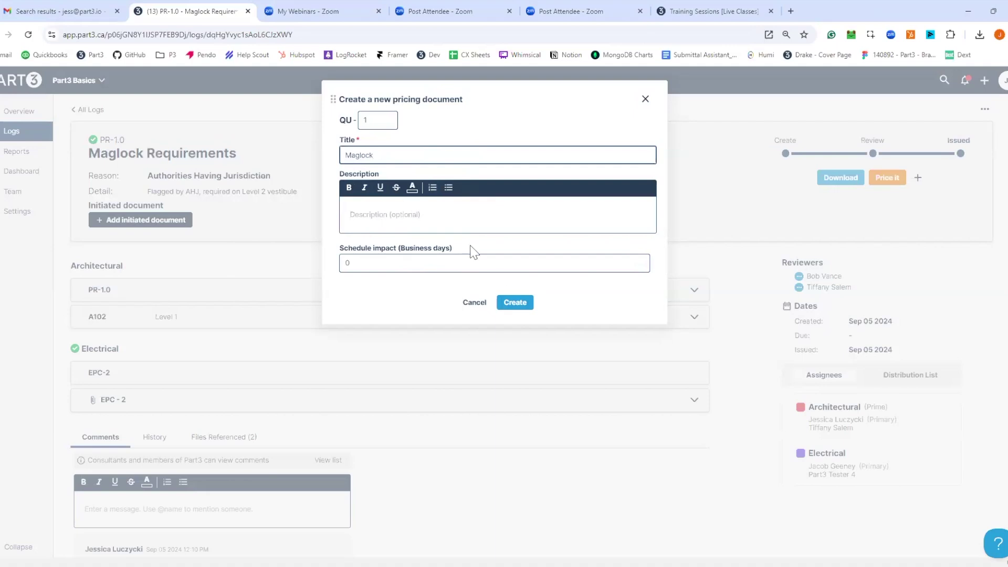
left_click(517, 305)
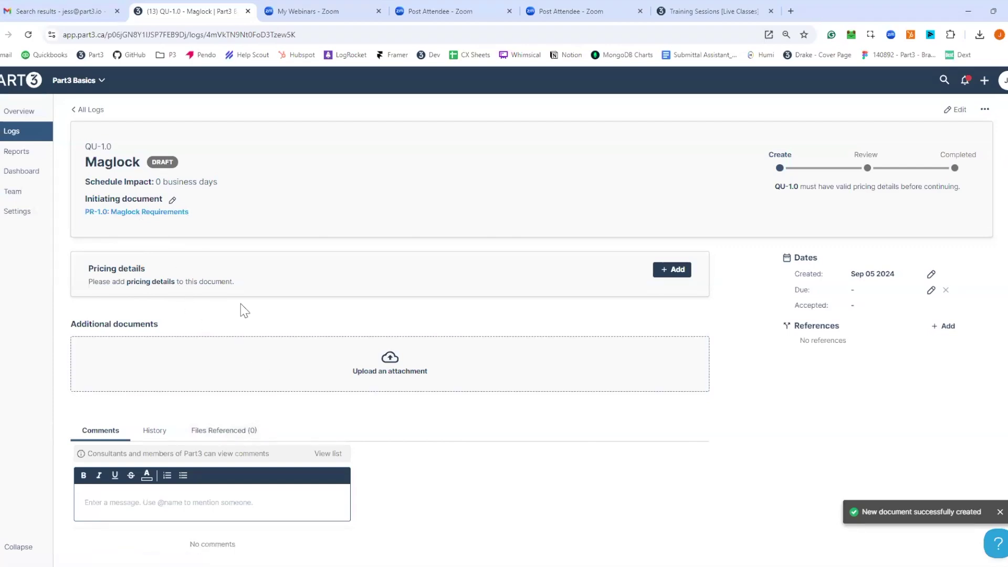
Check the pricing document's referenced files, history and comments.
left_click(240, 430)
left_click(154, 430)
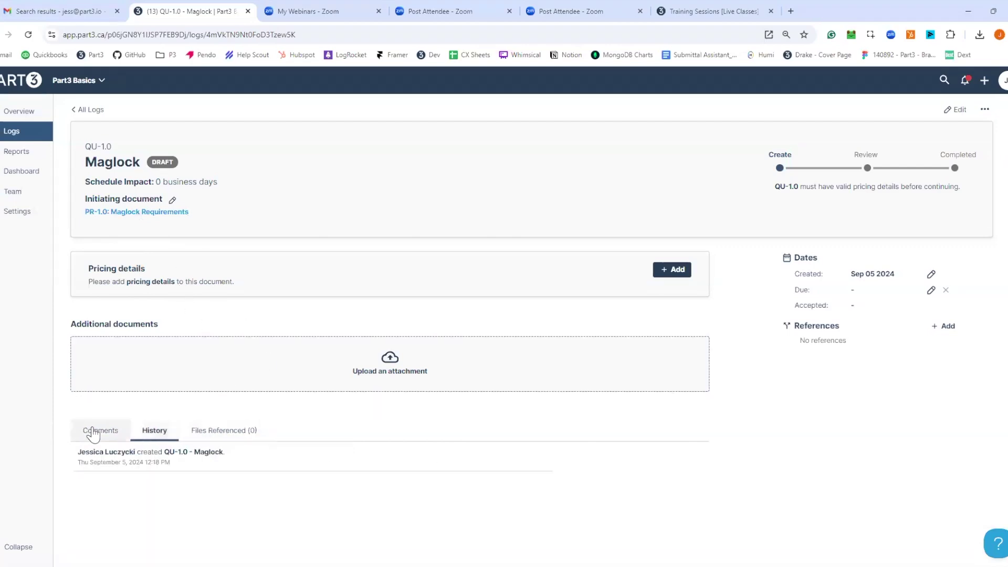
left_click(100, 431)
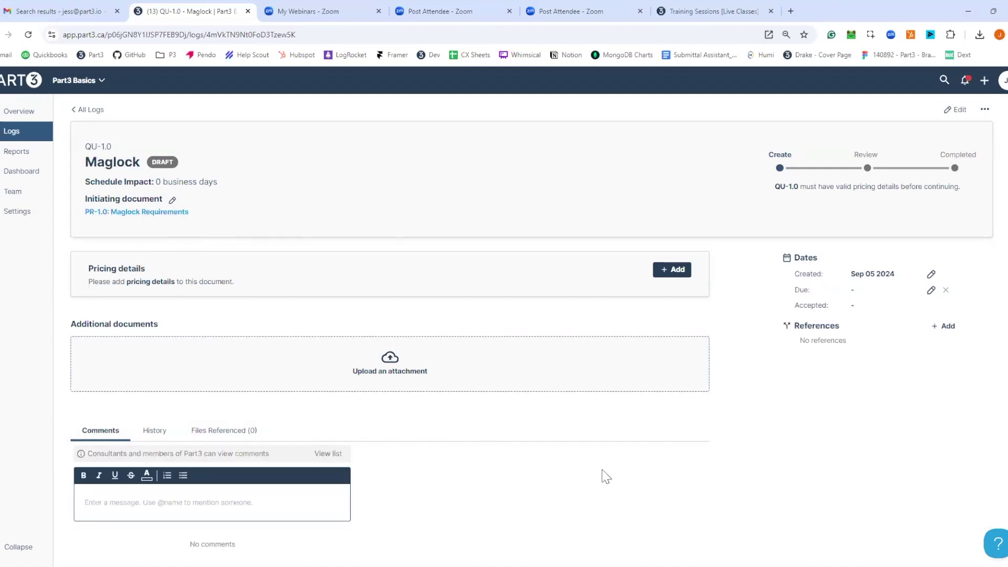
Upload the quote file to the pricing details and enter an Architectural line item "pr-1" with a cost of $2,180.
left_click(677, 270)
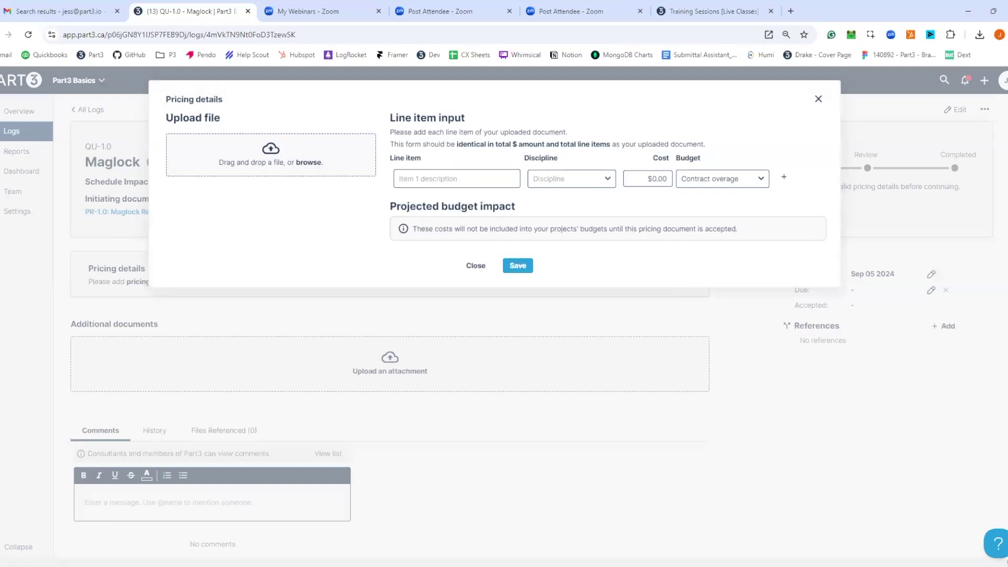
left_click_drag(257, 187, 244, 163)
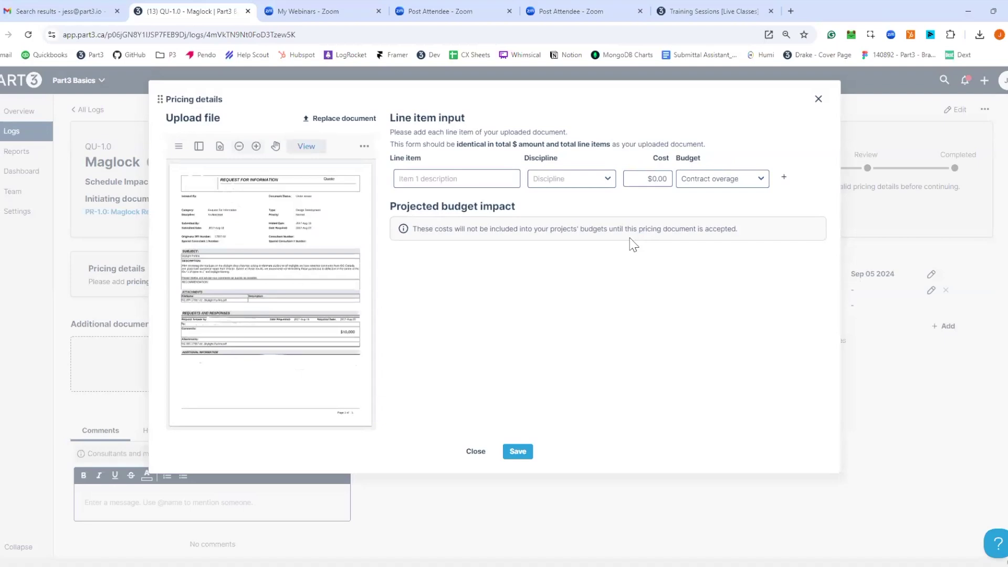
left_click(485, 180)
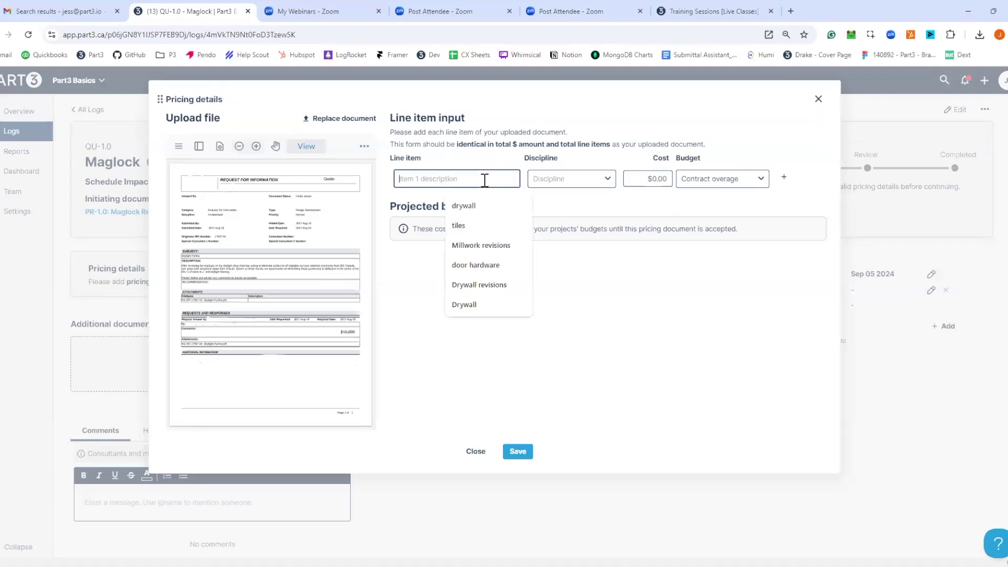
type("pr-1")
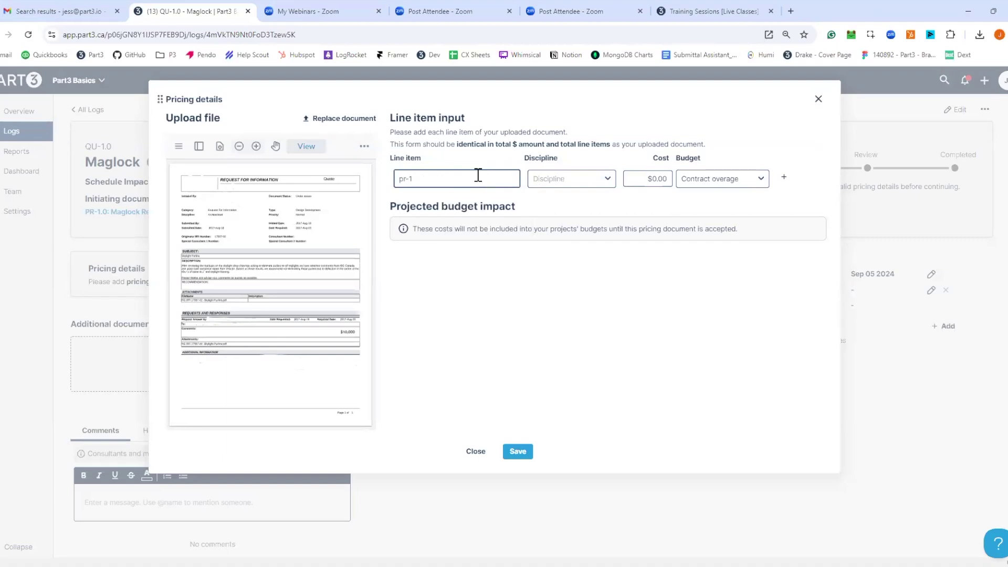
left_click(582, 181)
left_click(562, 195)
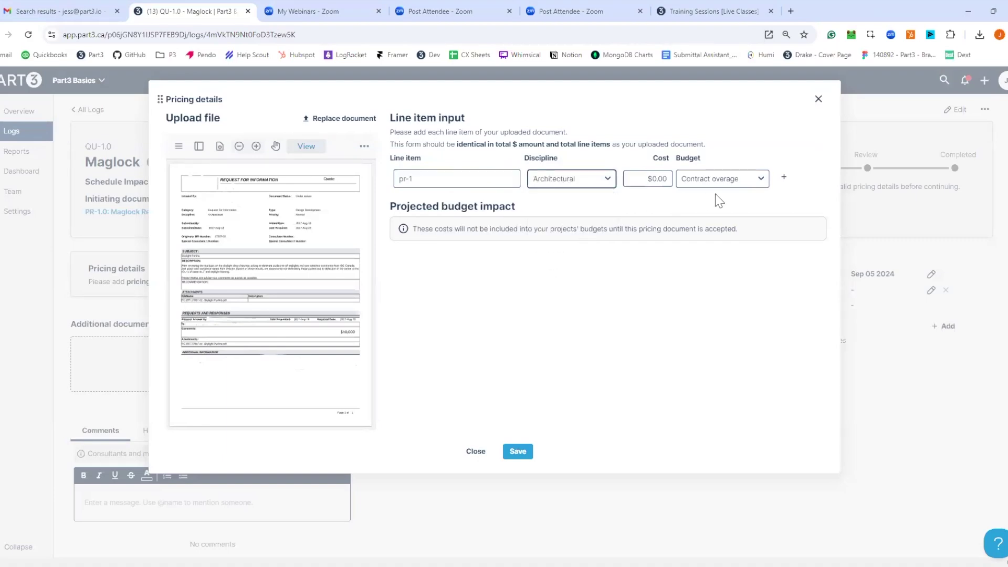
left_click(656, 180)
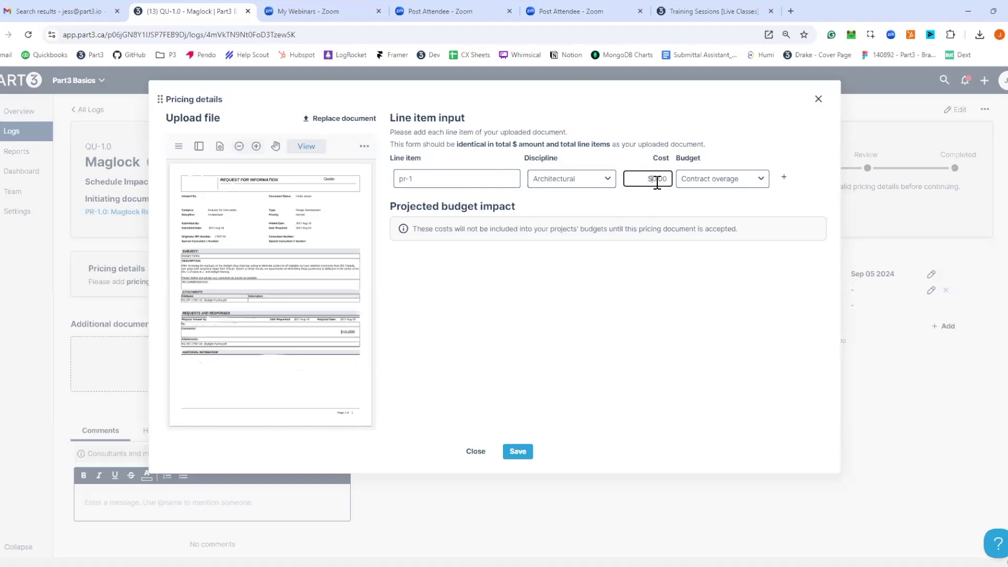
type("2018")
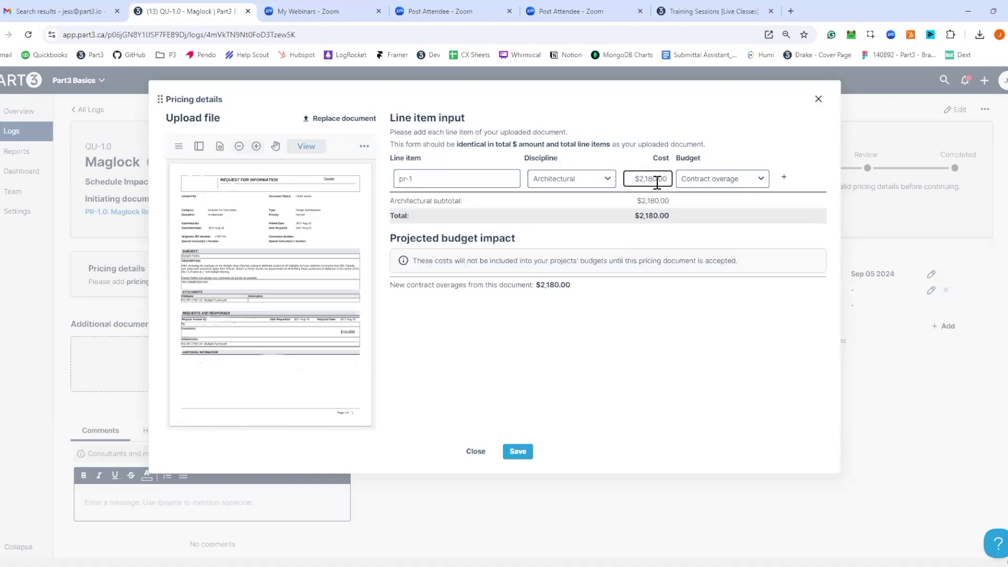
Change the Architectural line item's description to "Drywall bulkhead revisions" and its cost to $1,180.
left_click_drag(433, 181, 387, 180)
type("dRYWA")
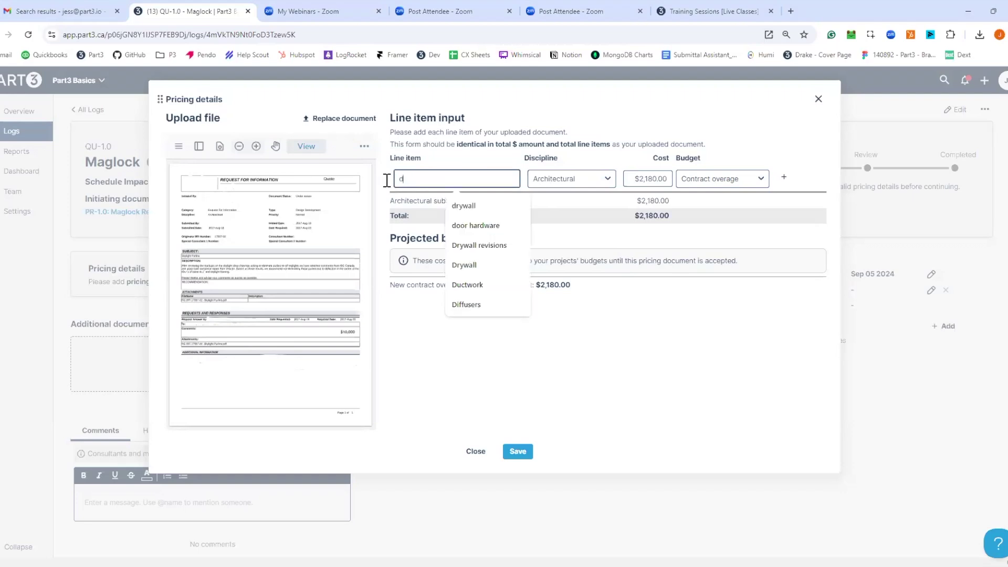
key("BackSpace")
key("BackSpace")
key("BackSpace")
key("BackSpace")
key("BackSpace")
type("Drywall bulkhead revisions")
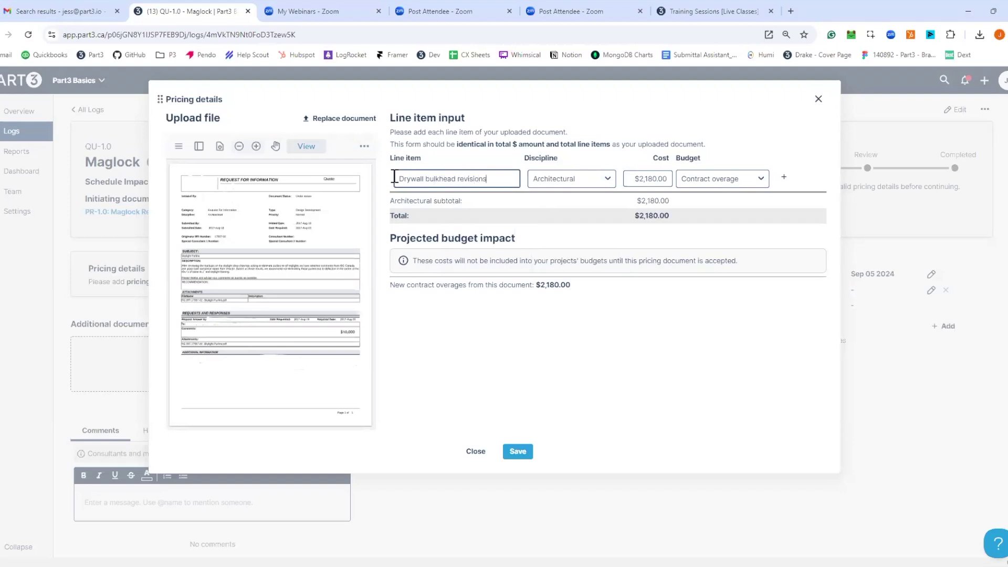
left_click(649, 181)
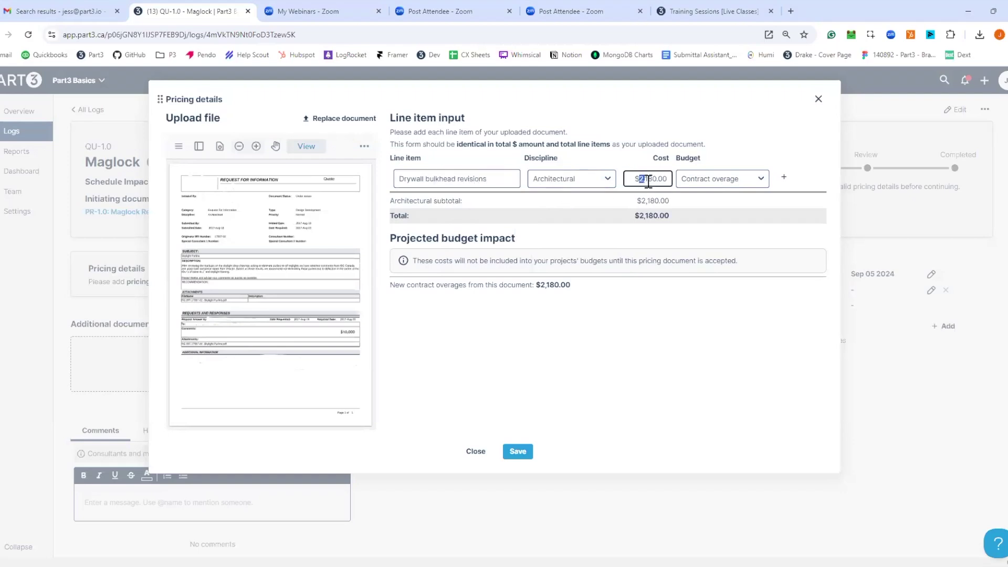
type("1")
left_click(722, 345)
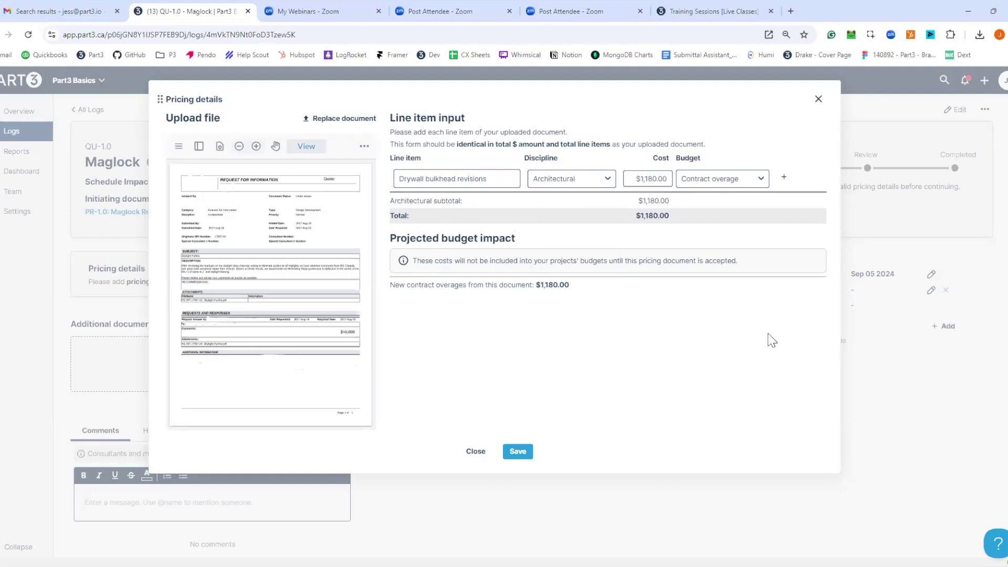
Add a second line item "Maglock and wiring" under the Electrical discipline with a cost of $2,800.
left_click(784, 177)
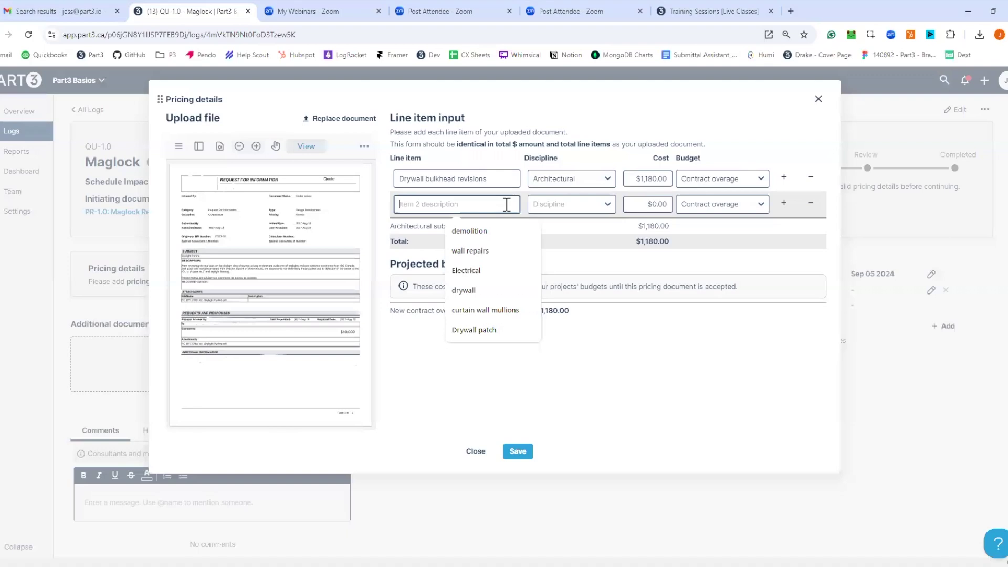
type("Maglock and wiring")
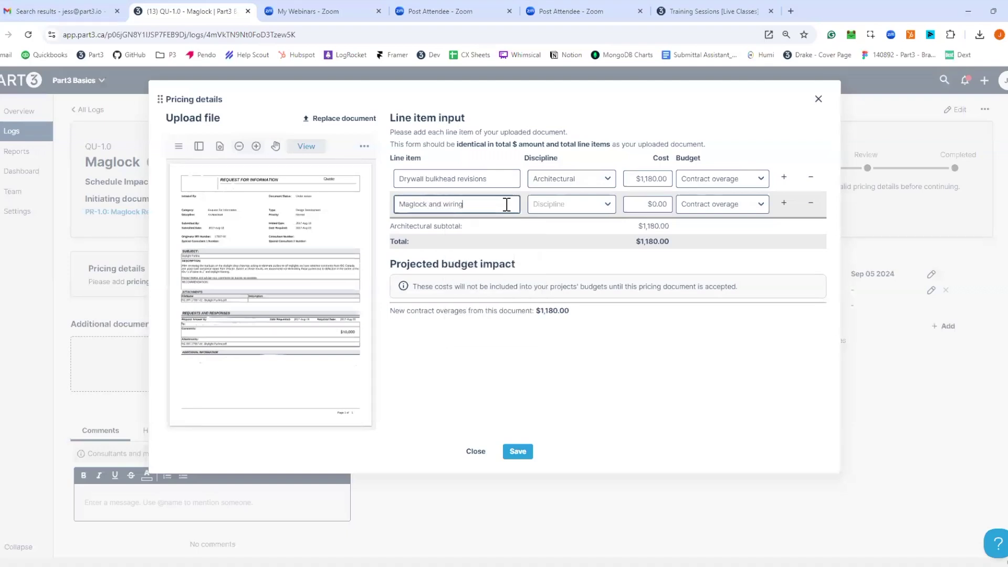
left_click(548, 206)
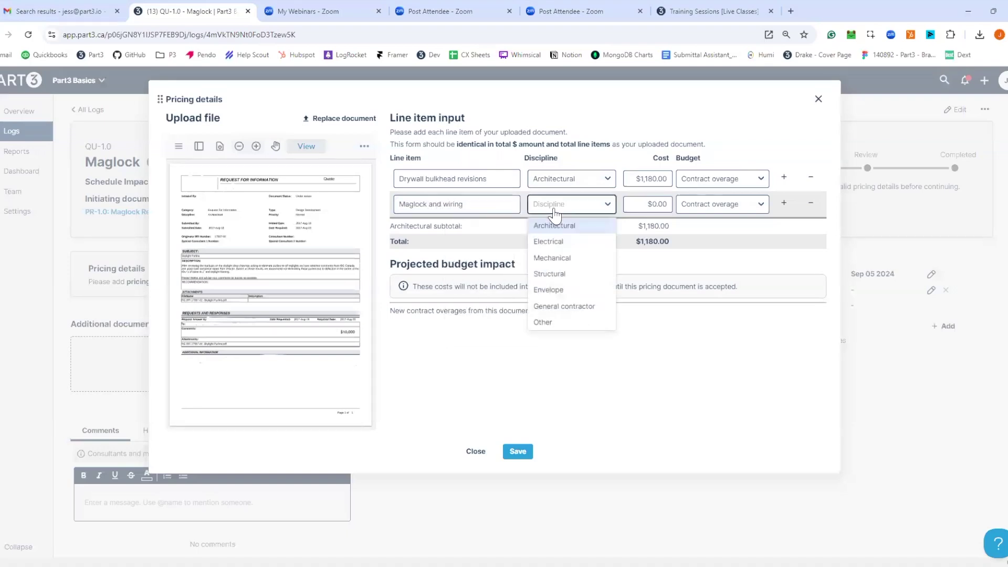
left_click(551, 239)
left_click(652, 204)
type("2,8")
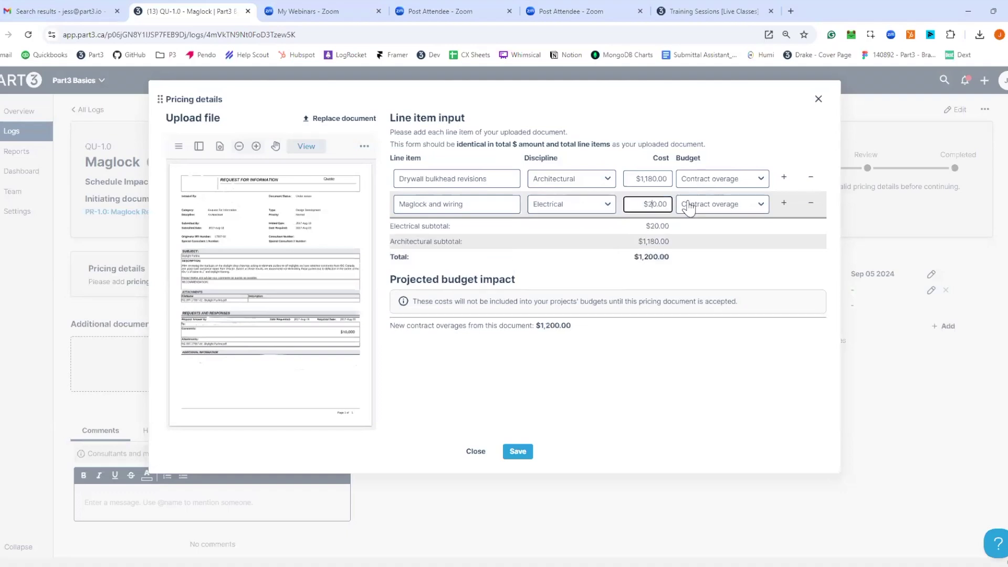
type("0")
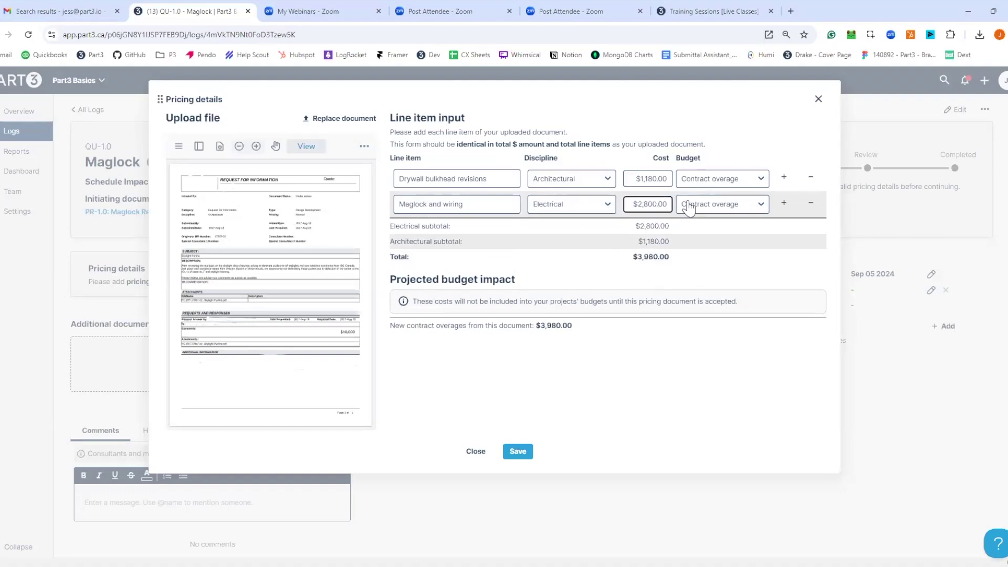
Charge the Maglock and wiring line item to the Unforeseen conditions budget and save the pricing details.
left_click(717, 208)
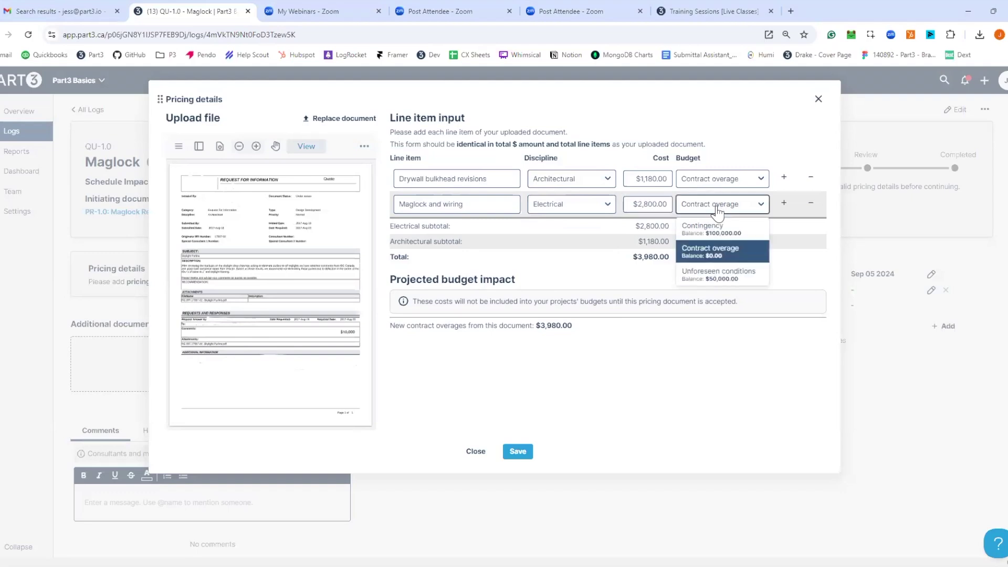
left_click(707, 276)
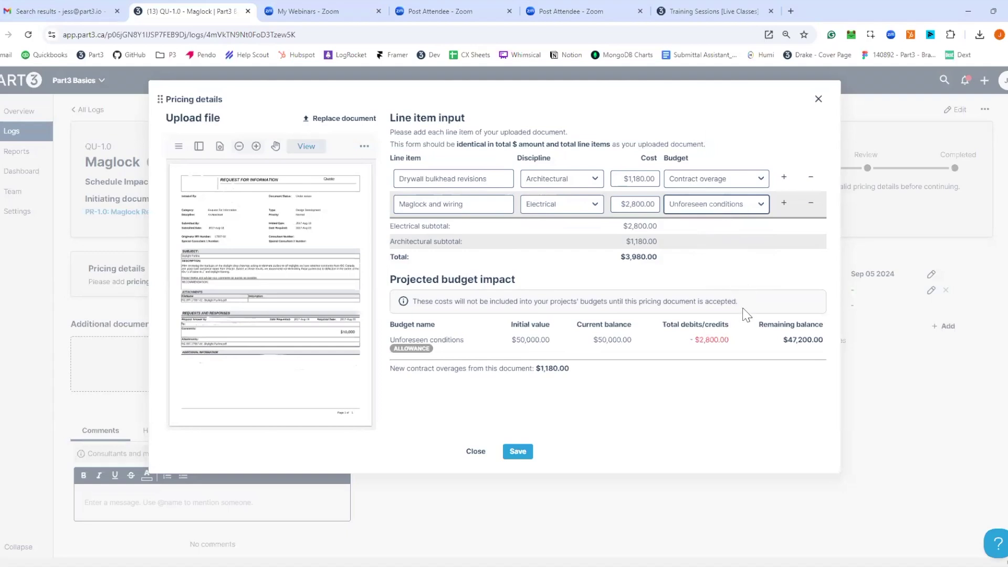
left_click_drag(570, 368, 533, 367)
left_click(640, 398)
left_click(516, 453)
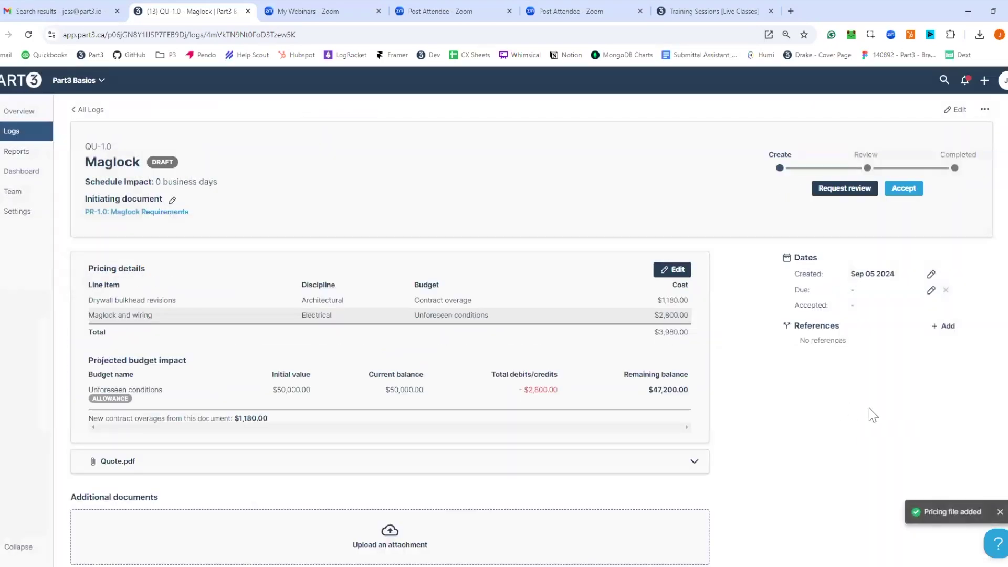
Request a review of the Maglock pricing document, including the Electrical consultants as additional reviewers.
left_click(844, 192)
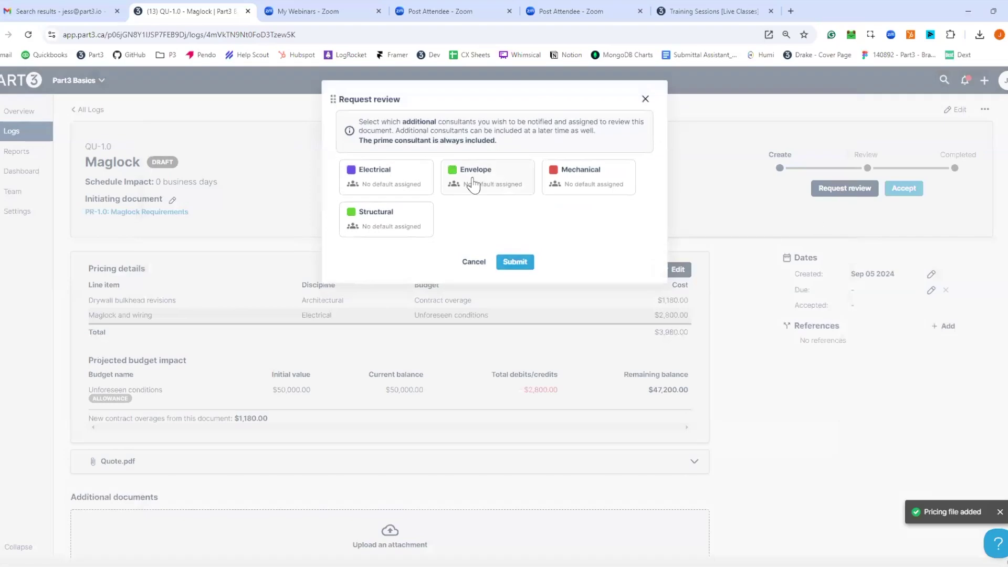
left_click(394, 184)
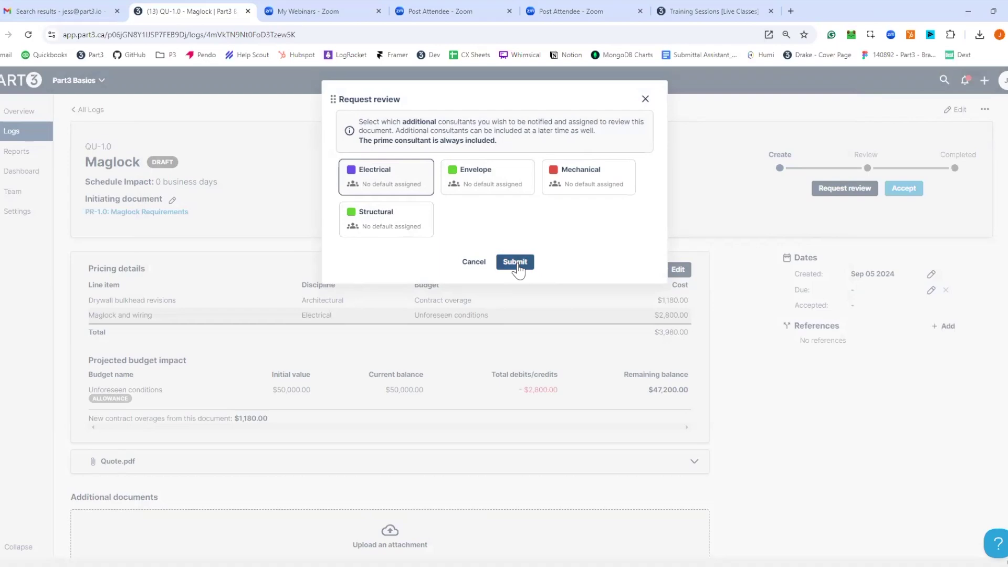
left_click(517, 264)
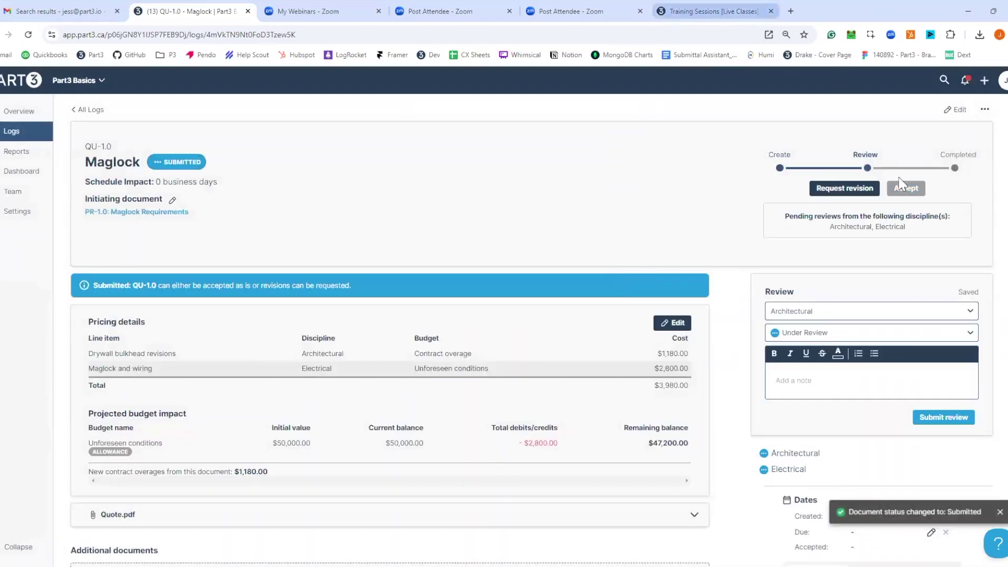
Submit the Architectural review of the pricing document with the status Fair and reasonable.
scroll(878, 336, "down", 2)
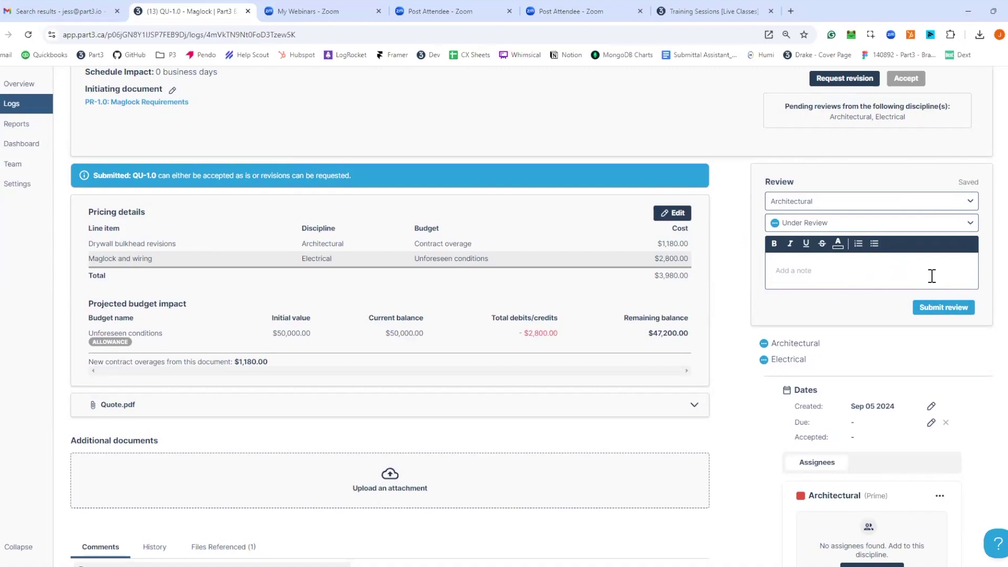
left_click(854, 226)
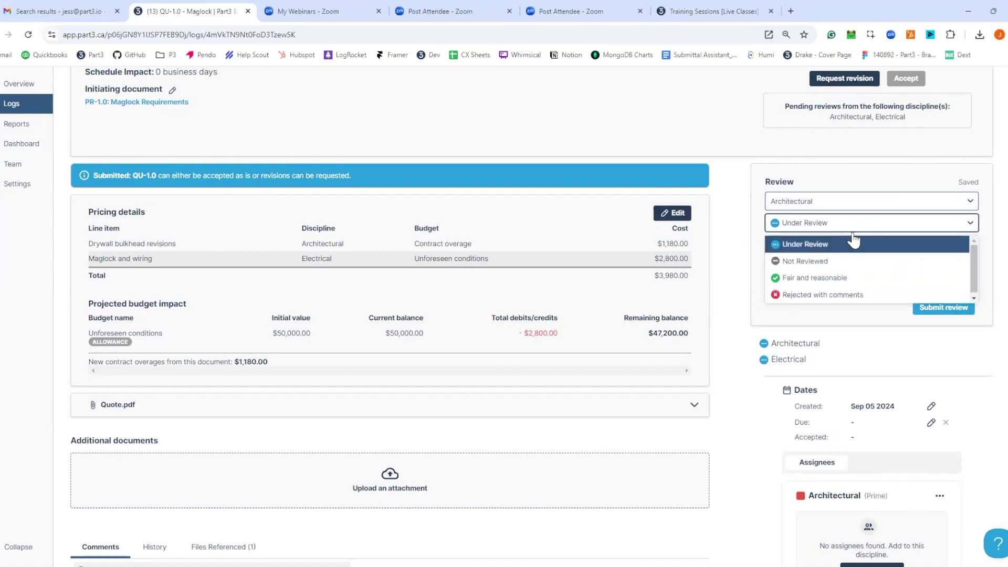
left_click(853, 282)
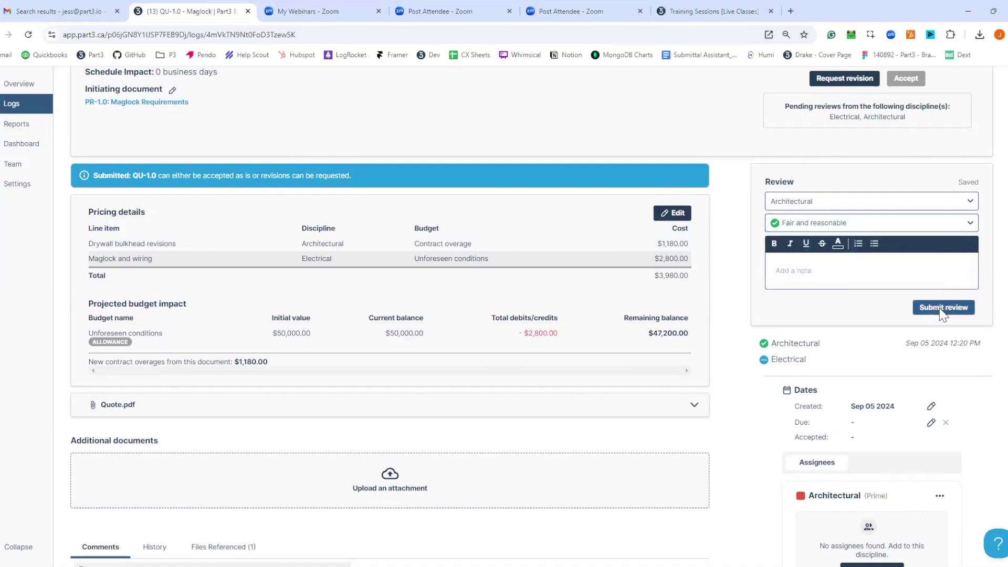
left_click(943, 308)
Submit the Electrical review as Rejected with comments, with the note "price is too high".
left_click(912, 205)
left_click(824, 234)
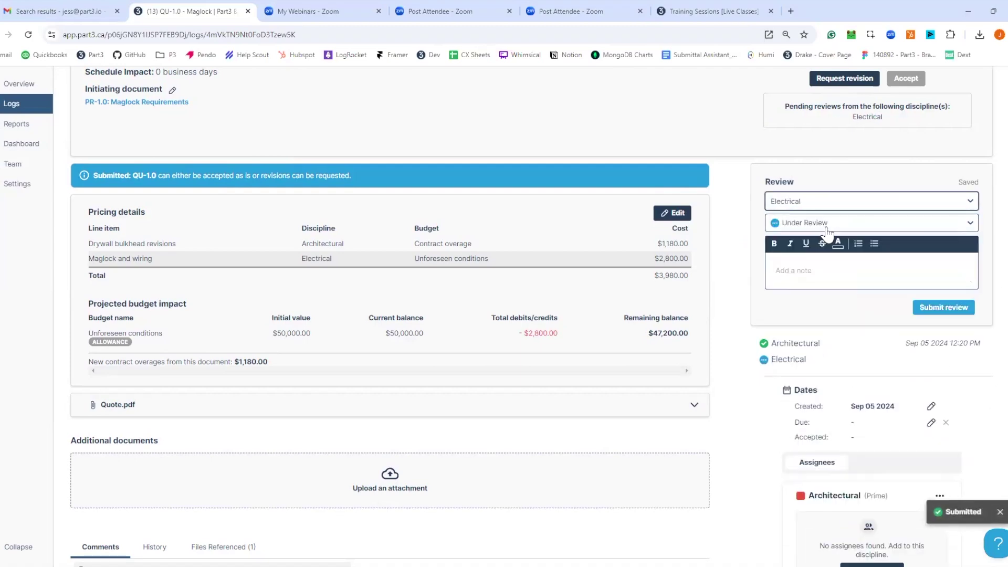
left_click(827, 233)
left_click(829, 294)
left_click(841, 267)
type("price is too high")
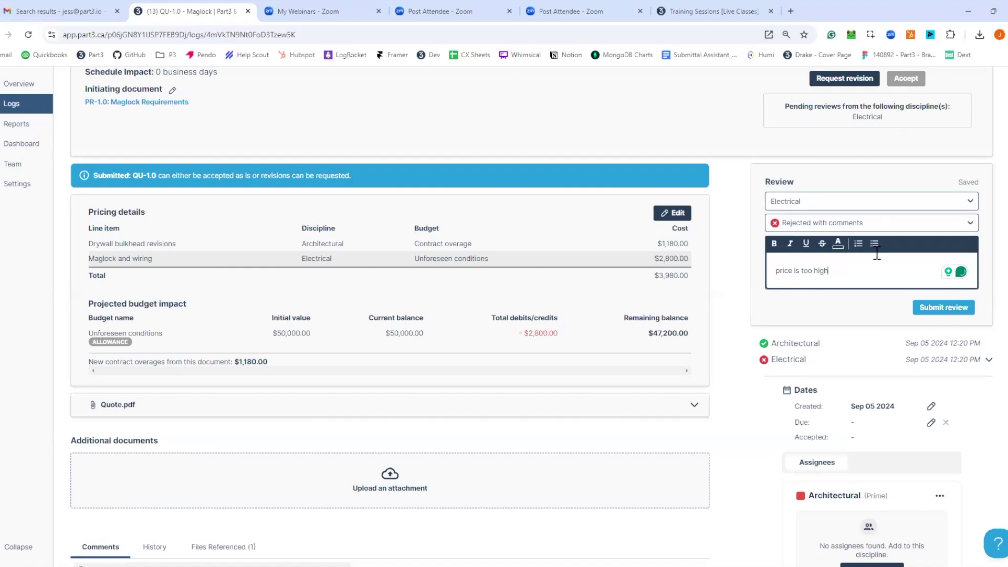
left_click(901, 204)
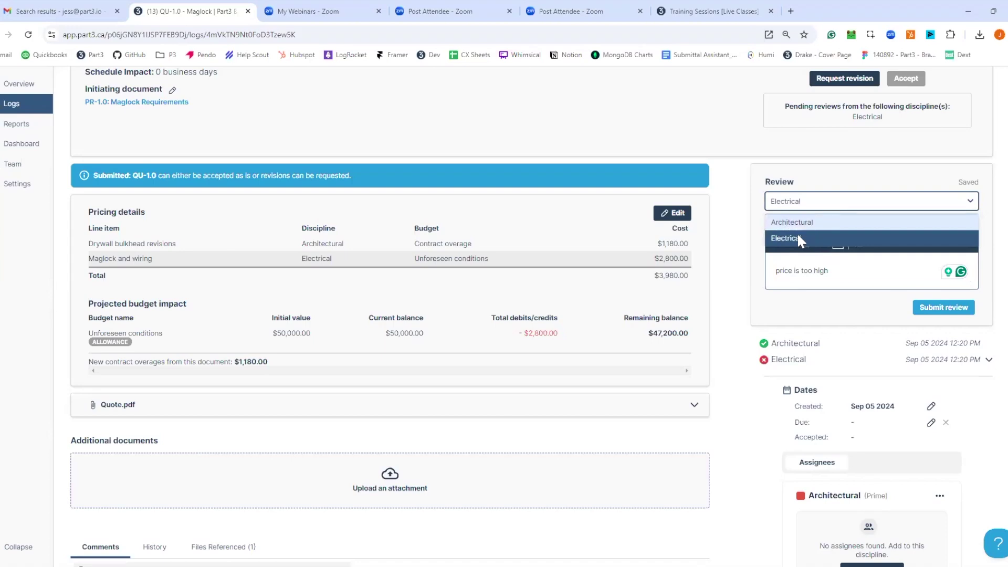
left_click(752, 197)
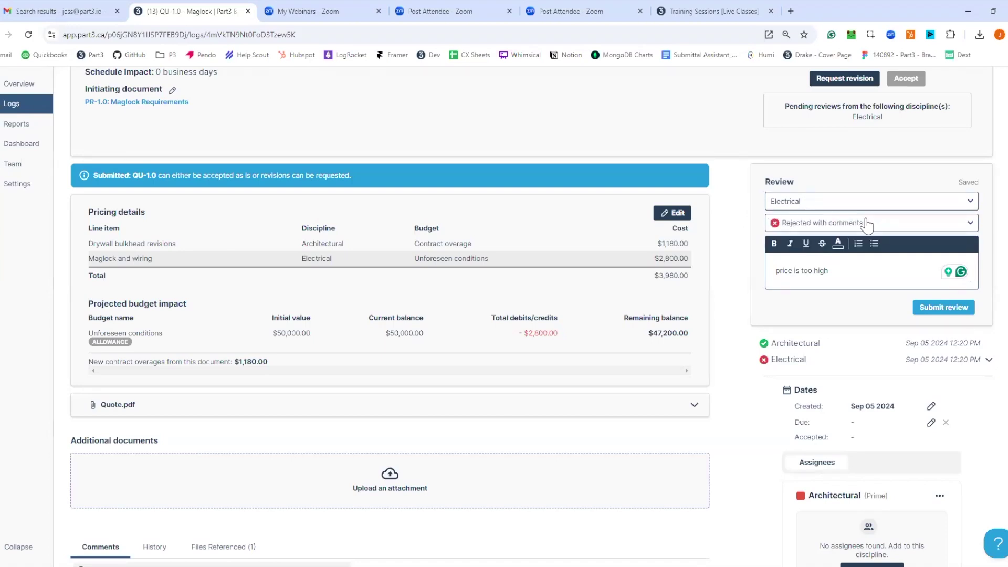
left_click(950, 313)
Request a revision with the added note "incorrect product was priced", notifying a general contractor, the project owner and an electrical consultant.
scroll(945, 262, "up", 3)
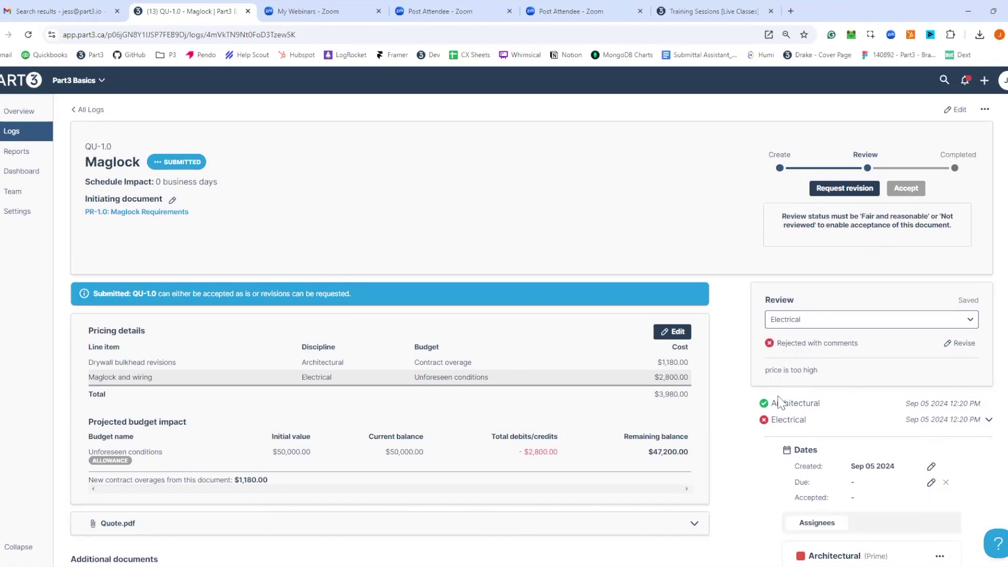
mouse_move(763, 408)
left_click(865, 190)
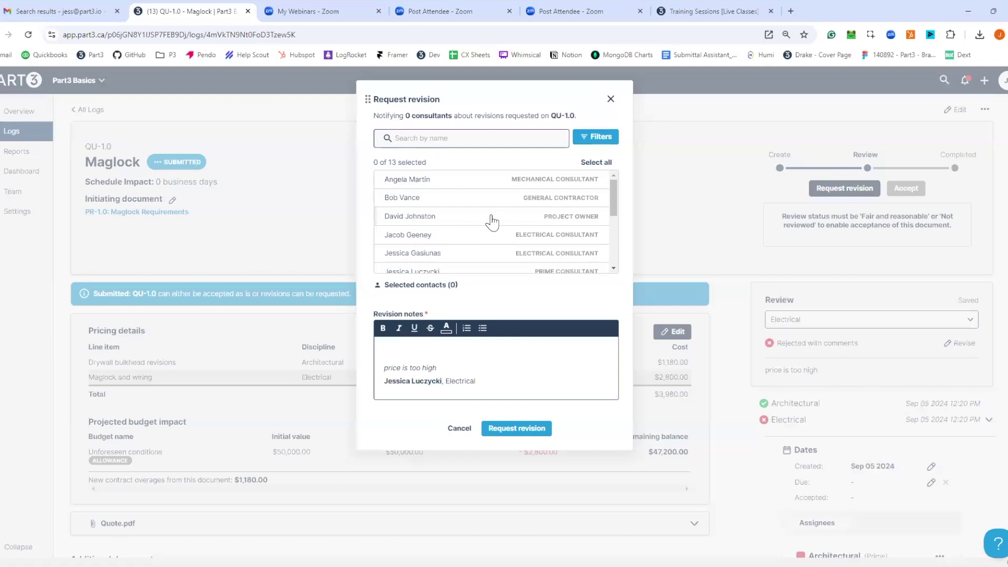
left_click(461, 198)
left_click(528, 221)
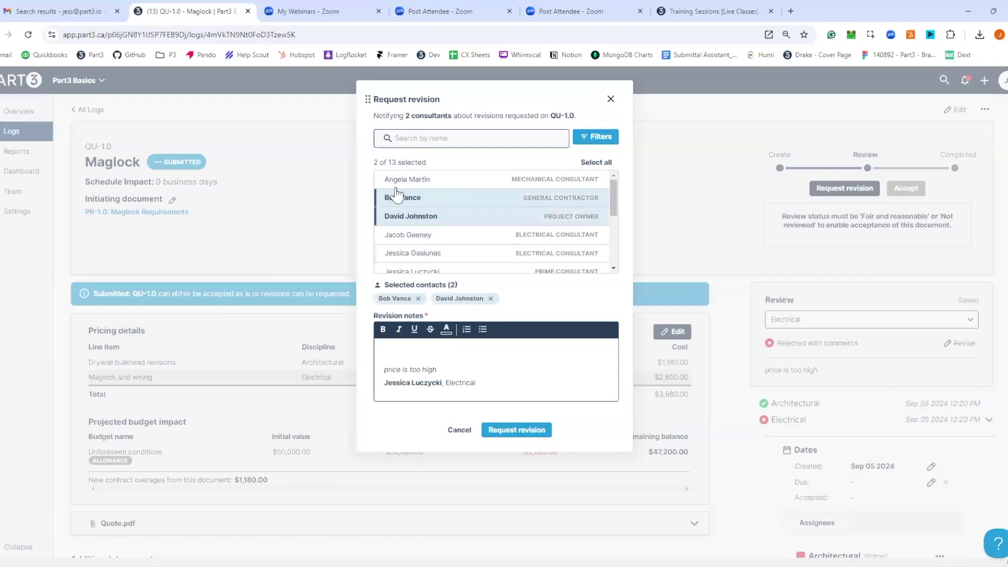
left_click(528, 253)
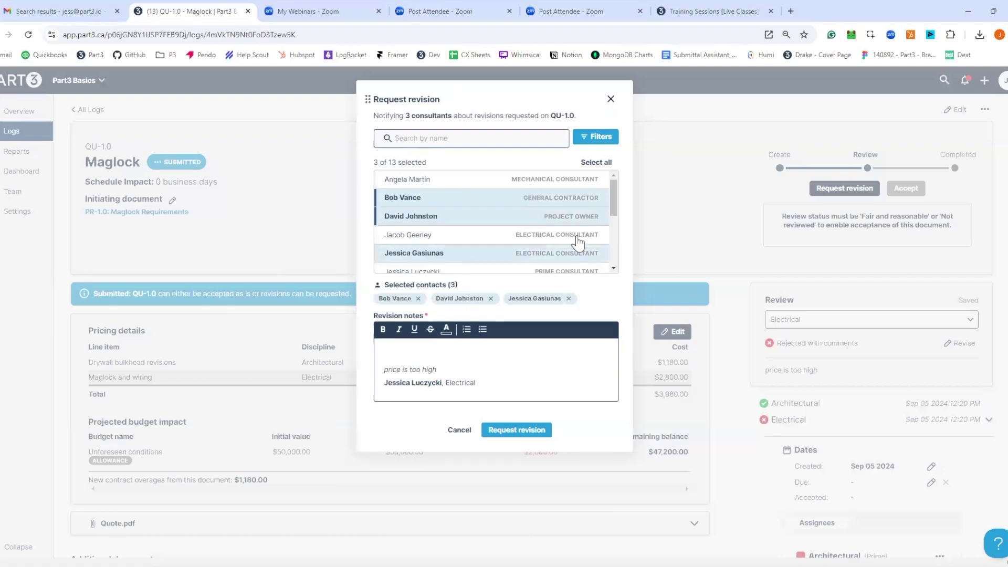
scroll(541, 260, "down", 2)
left_click(504, 355)
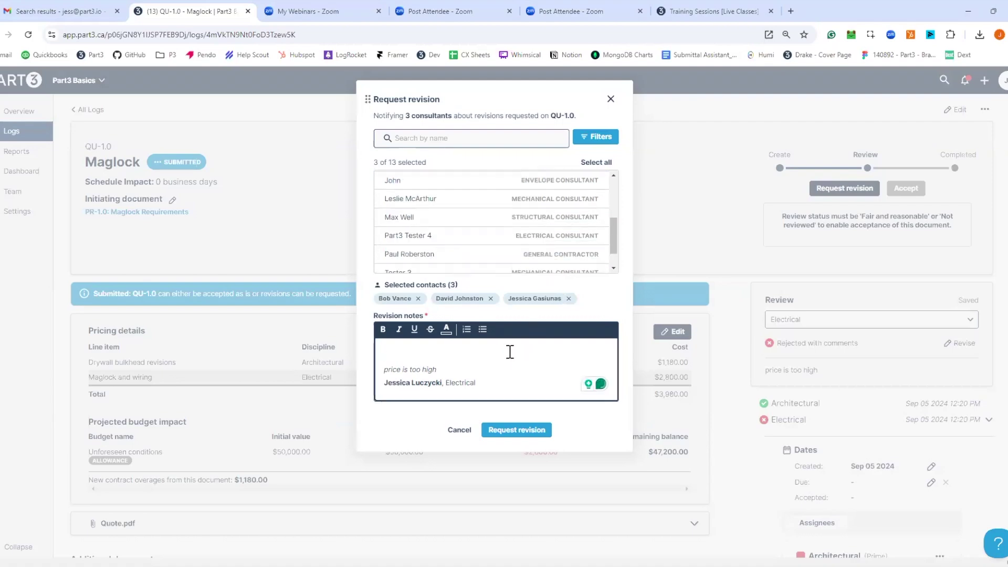
type("incorrect product was priced")
left_click(516, 430)
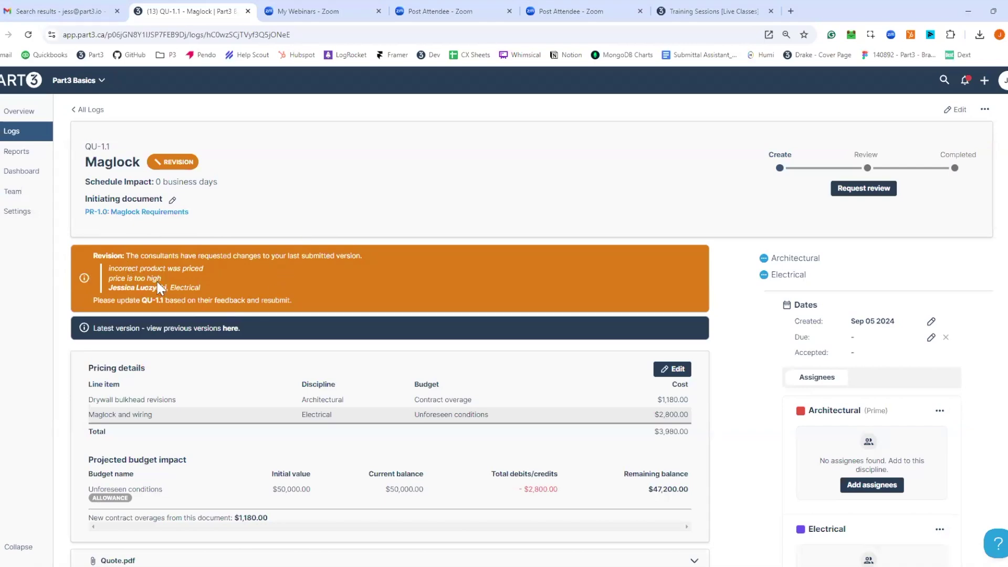
Check the history and comments of the revised pricing document.
scroll(299, 313, "down", 7)
left_click(154, 342)
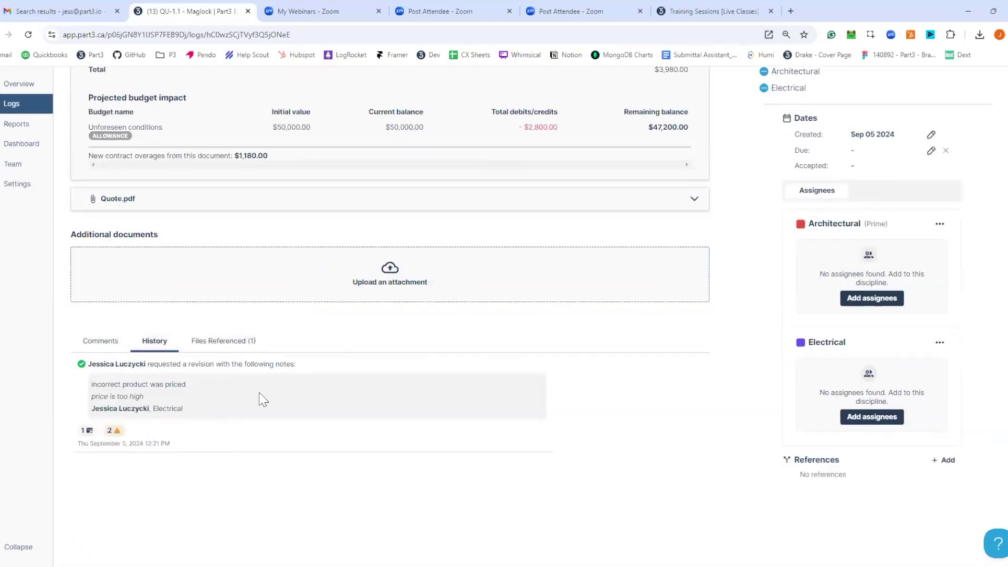
left_click(114, 344)
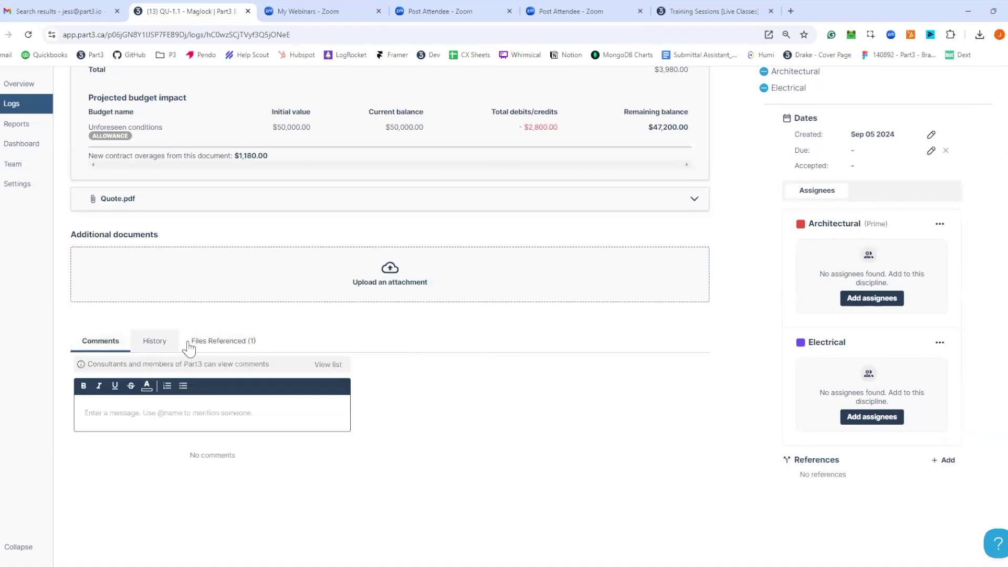
Set the Maglock and wiring line item's cost to $1,800 and save the pricing details.
scroll(795, 237, "up", 7)
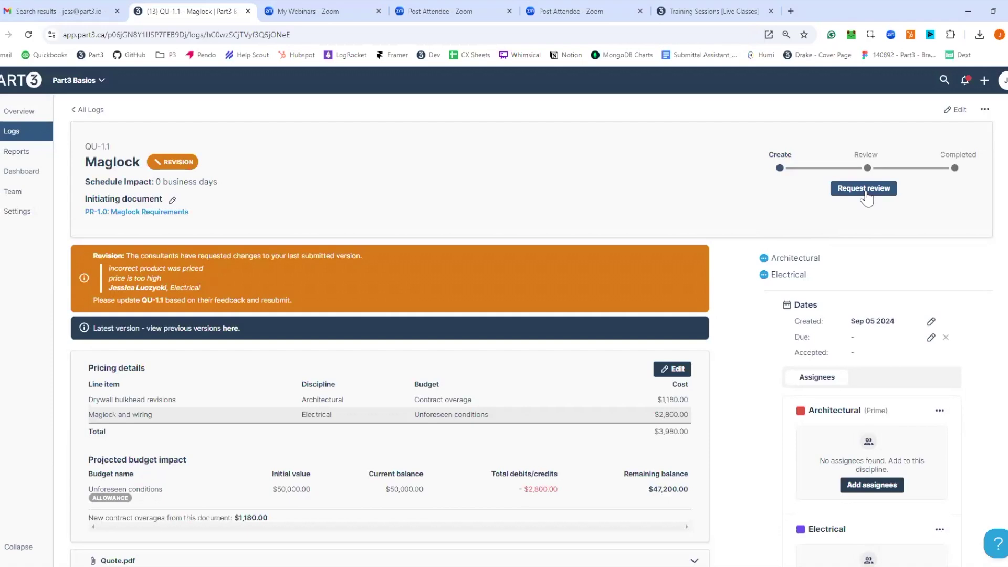
left_click(675, 369)
left_click(629, 204)
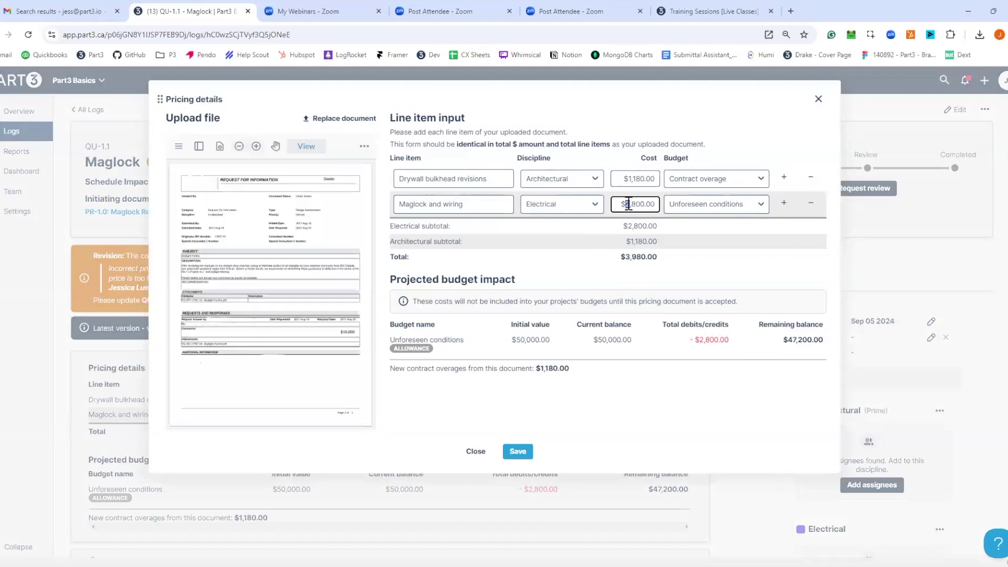
key("BackSpace")
type("1")
left_click(777, 385)
left_click(518, 451)
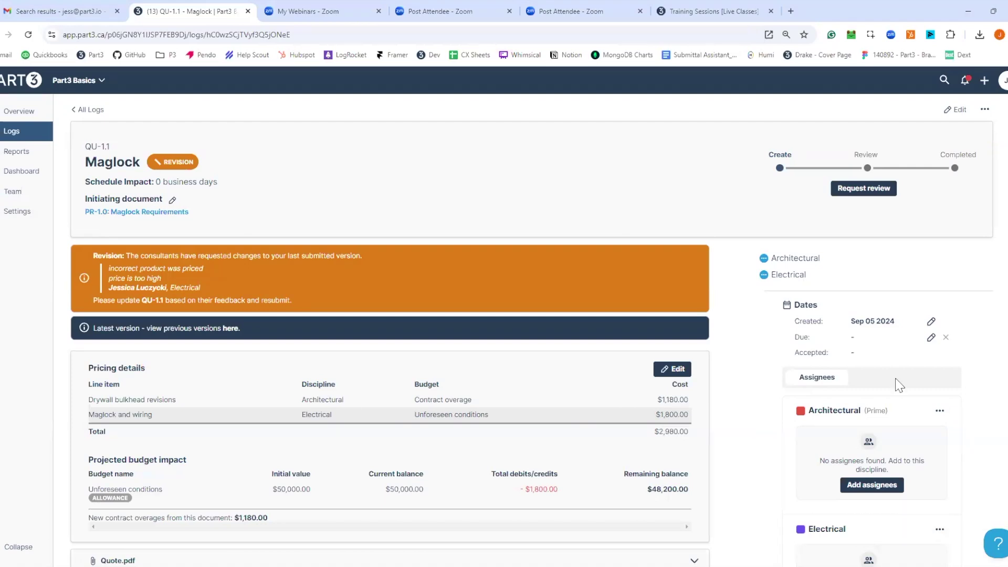
Resubmit the revised pricing document for review and submit its Architectural review as Fair and reasonable.
left_click(863, 189)
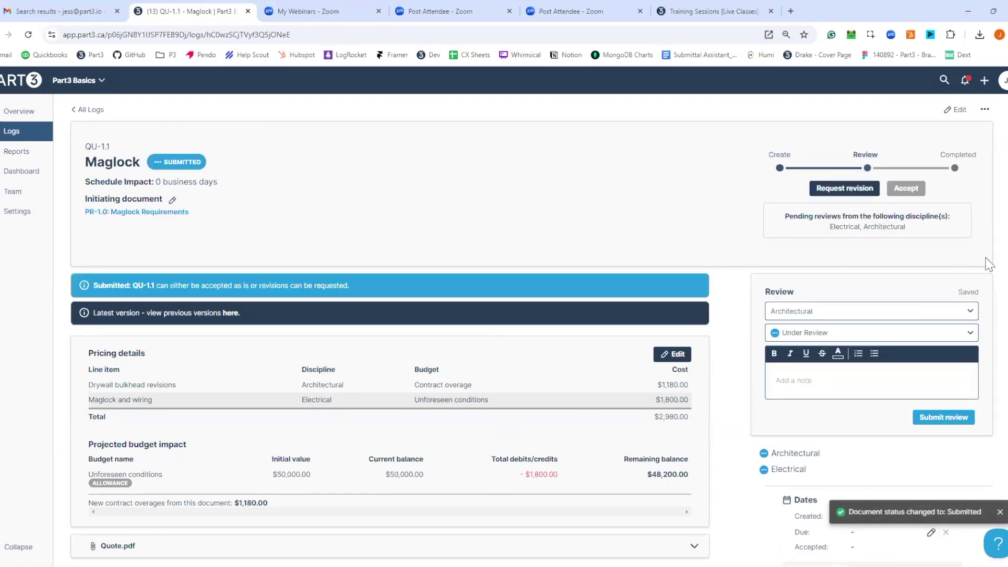
scroll(947, 303, "down", 2)
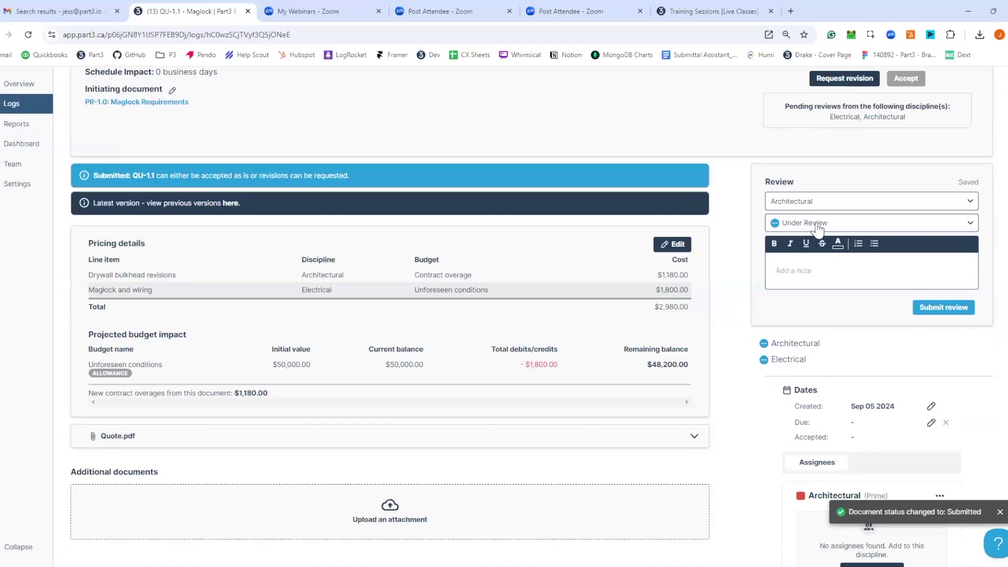
left_click(813, 224)
left_click(832, 277)
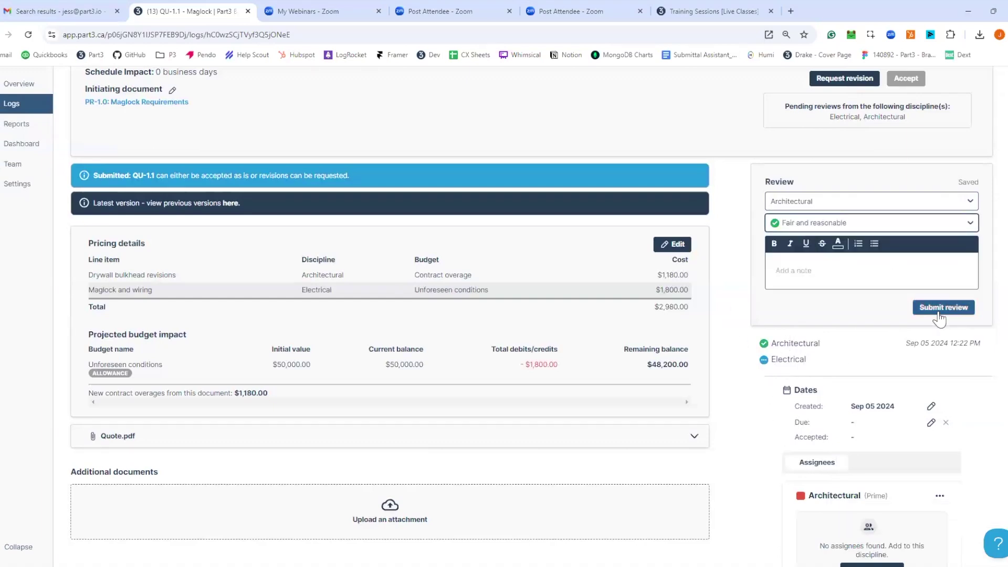
left_click(943, 308)
Submit the Electrical review of the revised pricing document with the status Fair and reasonable.
left_click(816, 202)
left_click(830, 234)
left_click(834, 223)
left_click(815, 278)
left_click(959, 308)
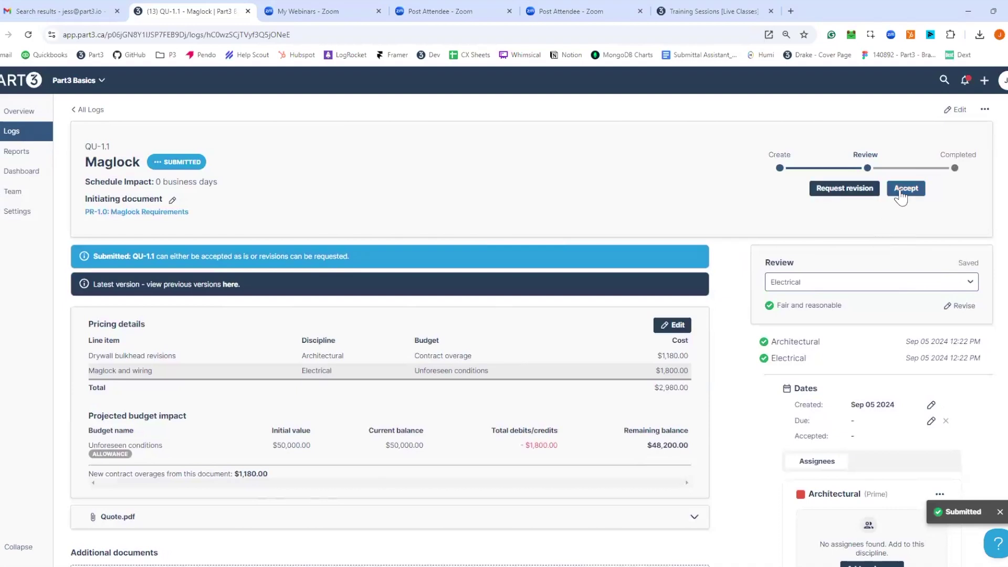
Examine the pricing acceptance form with its reason for cost and reviews, and close it without confirming.
left_click(900, 192)
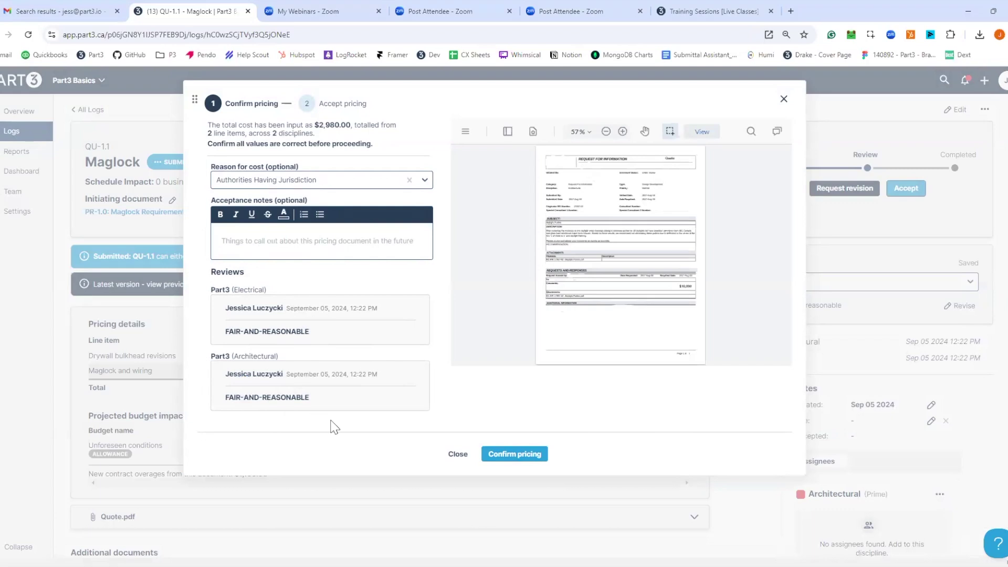
left_click(462, 454)
Revise the Electrical review of the pricing document by adding the note "looks good" and submit it as Fair and reasonable.
left_click(959, 308)
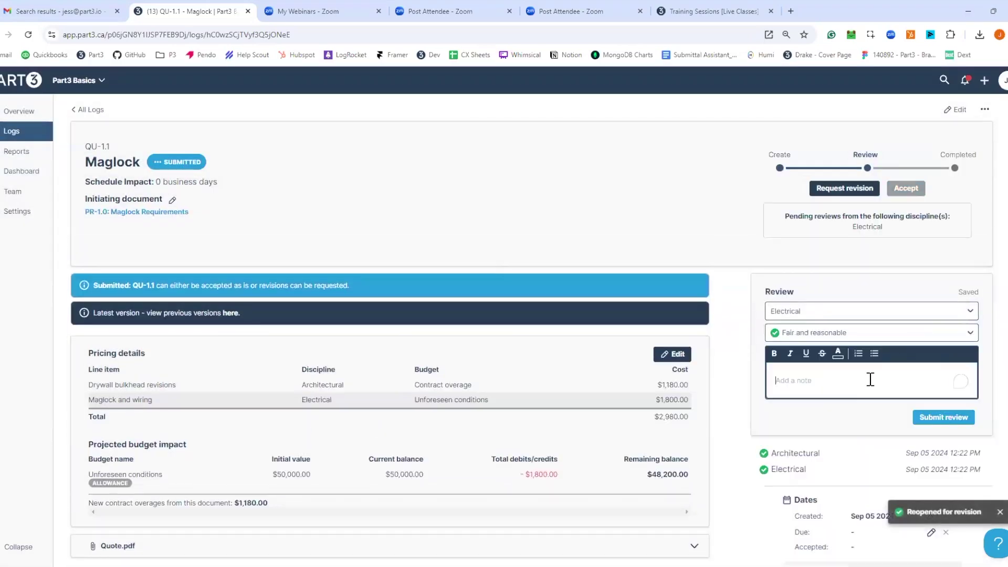
type("looks good")
left_click(930, 416)
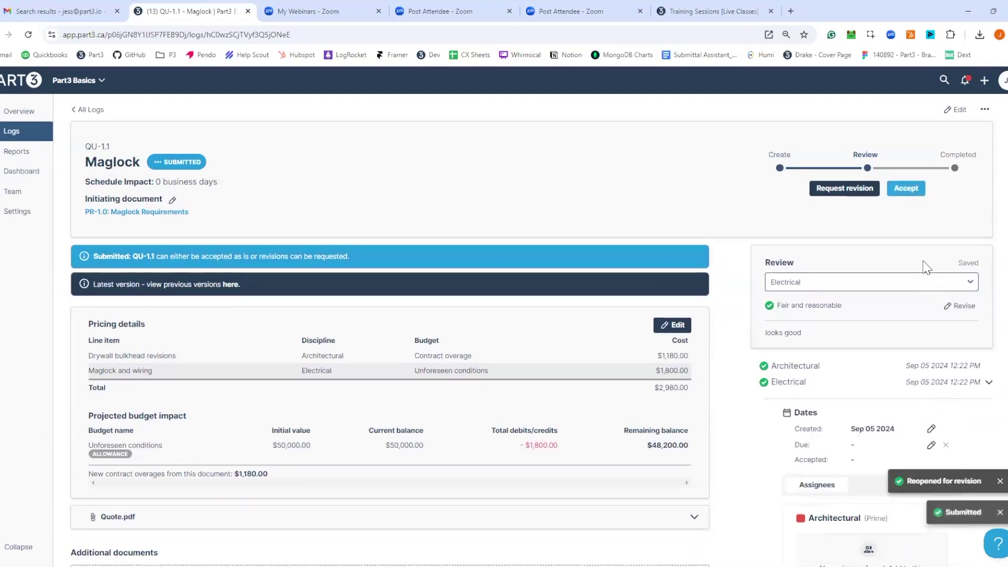
Accept the Maglock pricing with Authorities Having Jurisdiction as its reason, notifying the general contractor and project owner contacts.
left_click(906, 188)
double_click(253, 342)
left_click(283, 344)
left_click(495, 465)
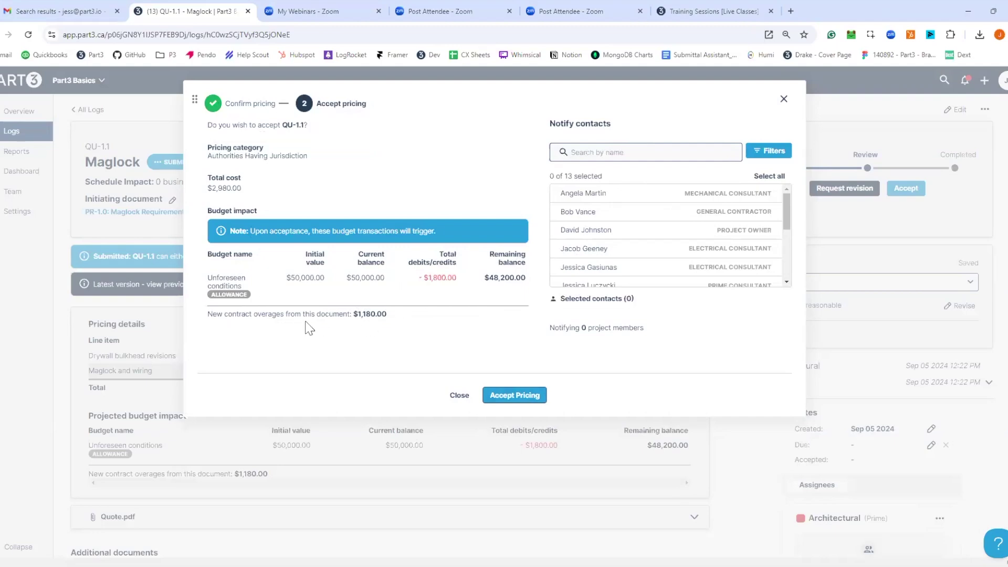
left_click(584, 235)
left_click(586, 212)
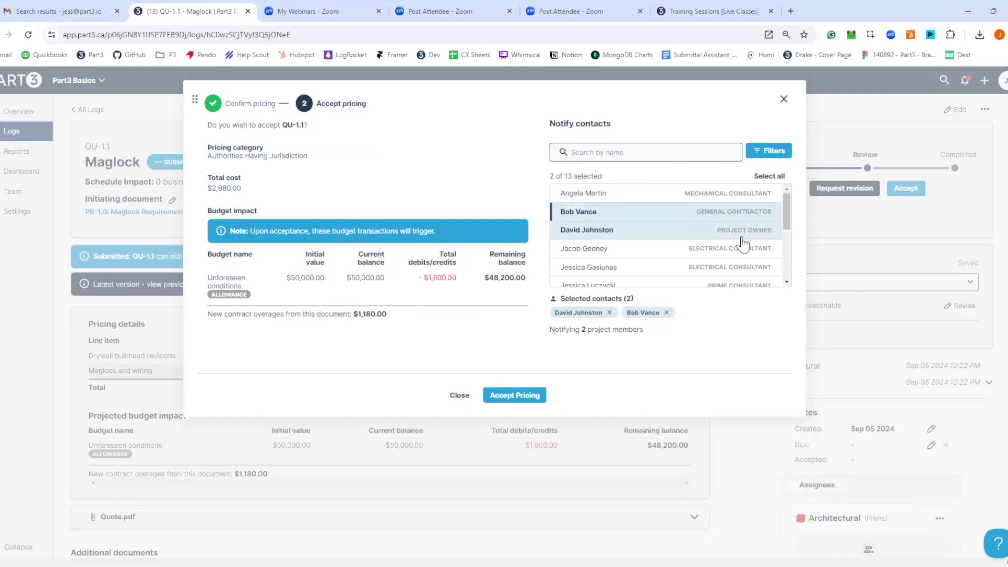
left_click(516, 395)
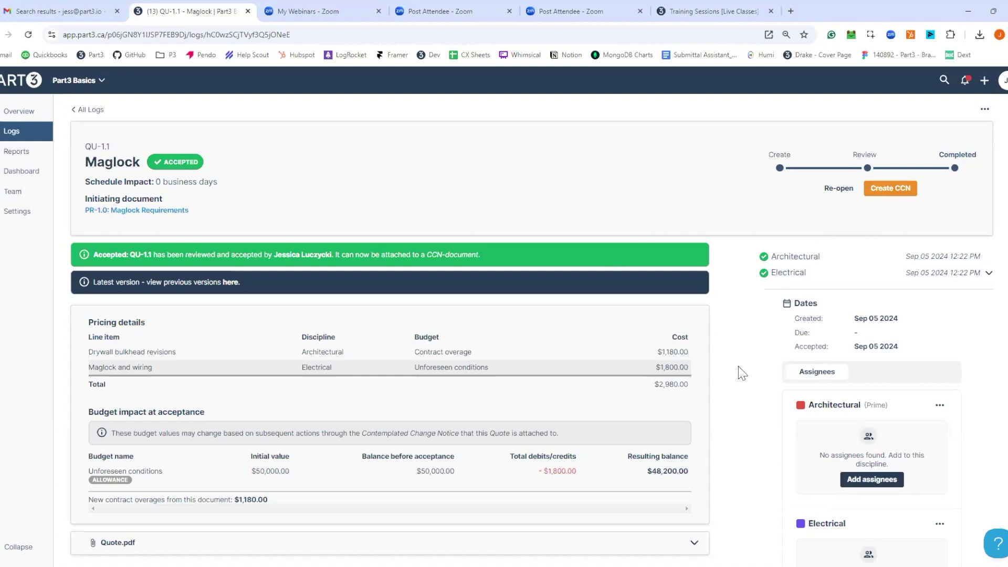
Look through the project's Changes and Pricing logs and open the accepted Maglock pricing document.
left_click(14, 133)
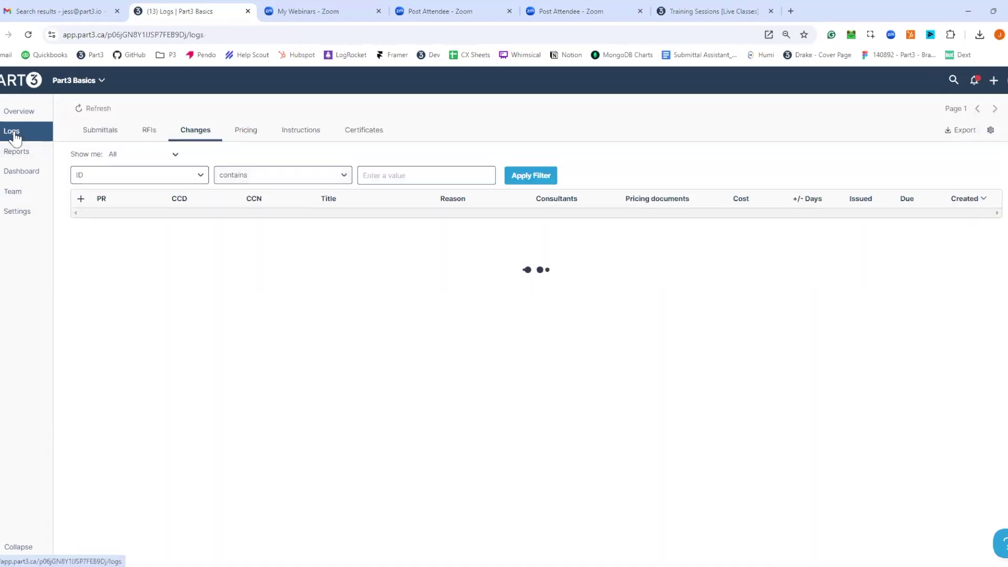
left_click(252, 139)
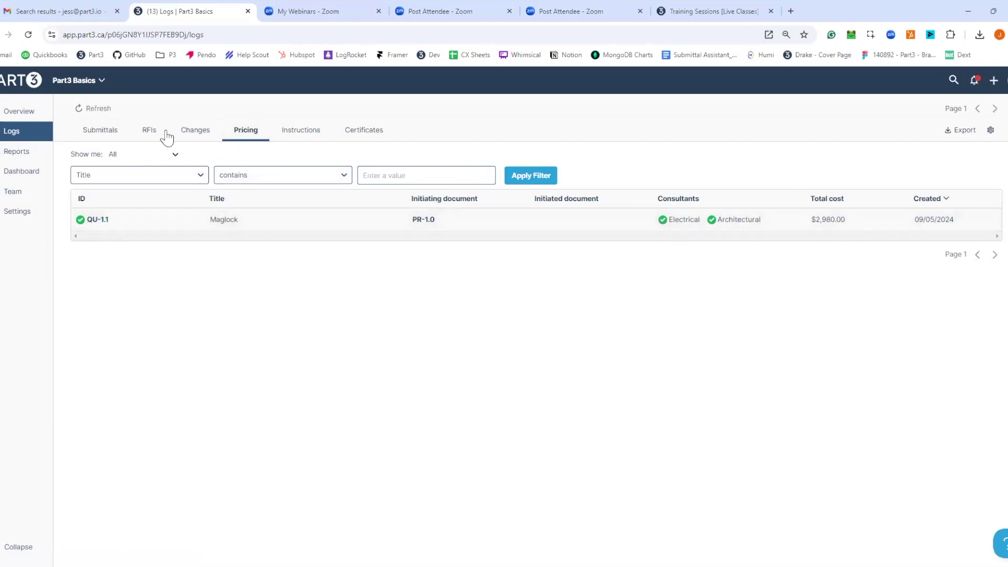
left_click(183, 132)
left_click(240, 132)
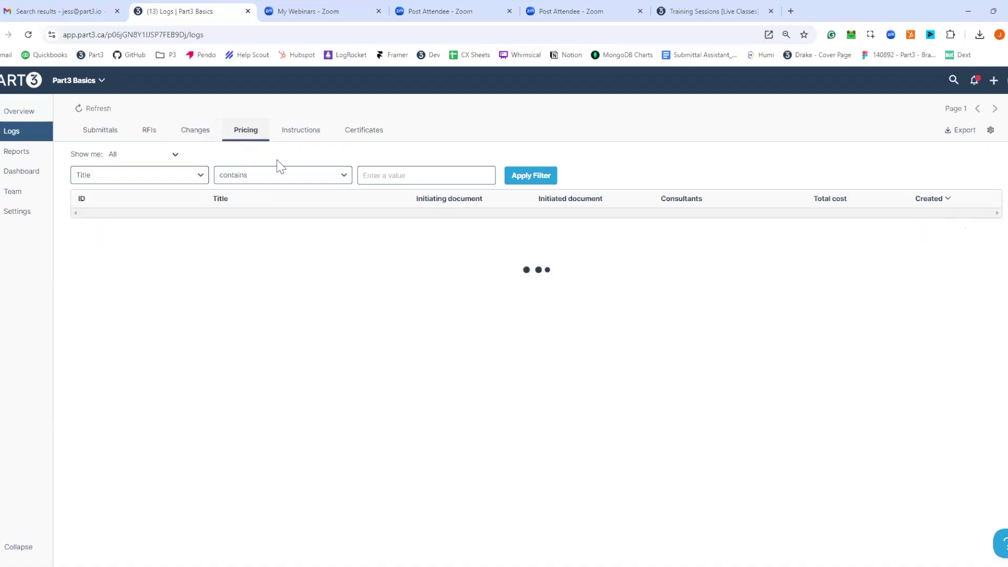
left_click(315, 219)
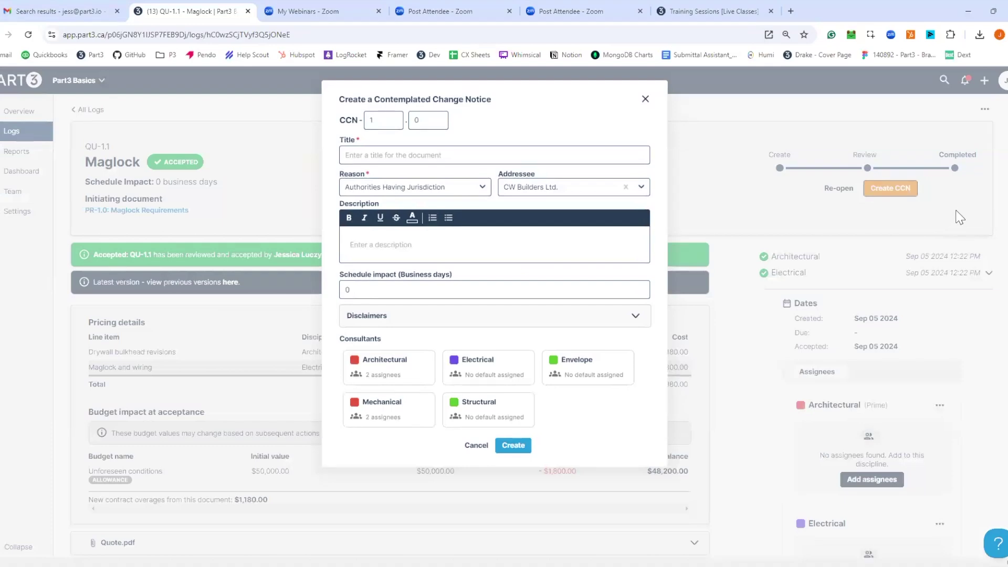
Create a Contemplated Change Notice from the accepted pricing, titled "Maglock Level 2 Updates" with the reason Authorities Having Jurisdiction, addressed to CW Builders Ltd.
left_click(567, 153)
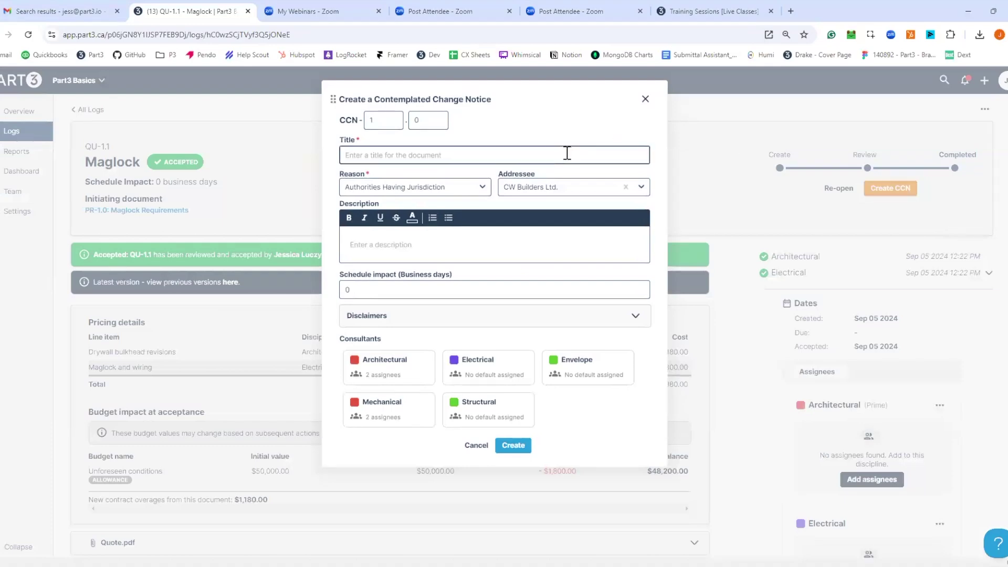
type("M")
left_click(502, 316)
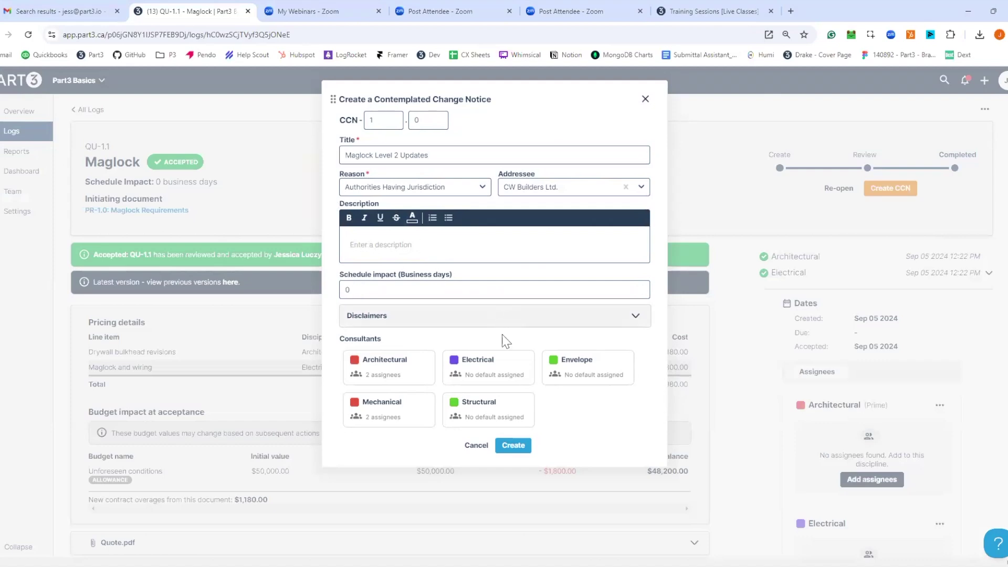
left_click(586, 317)
left_click(513, 446)
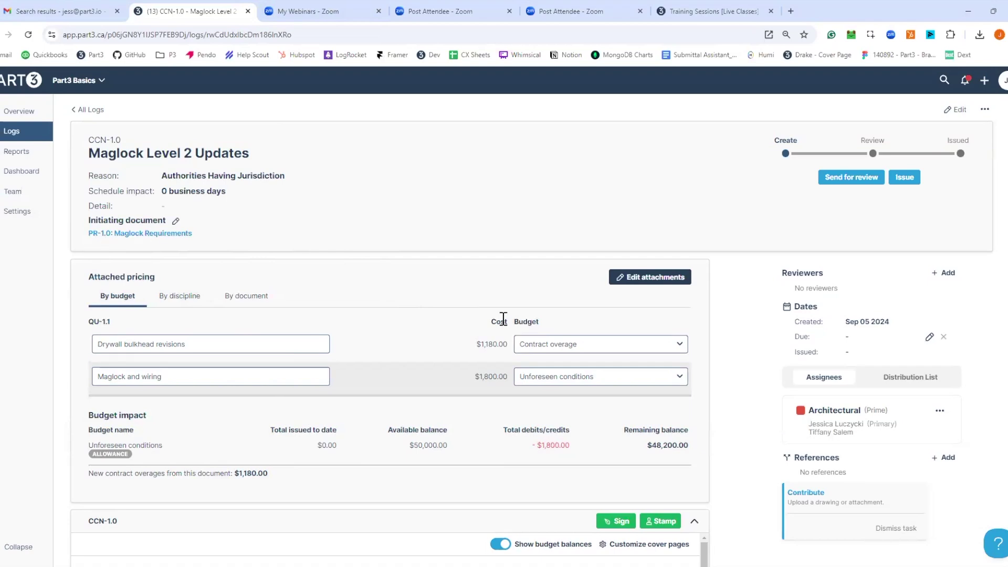
Examine the change notice's attached pricing and the cost breakdown on its generated cover page.
scroll(714, 361, "down", 3)
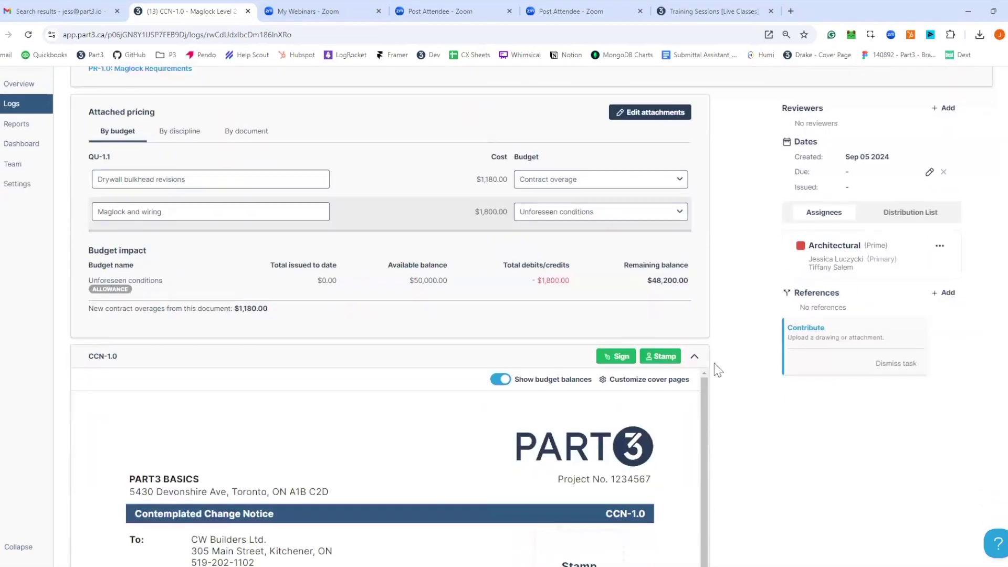
scroll(714, 363, "down", 5)
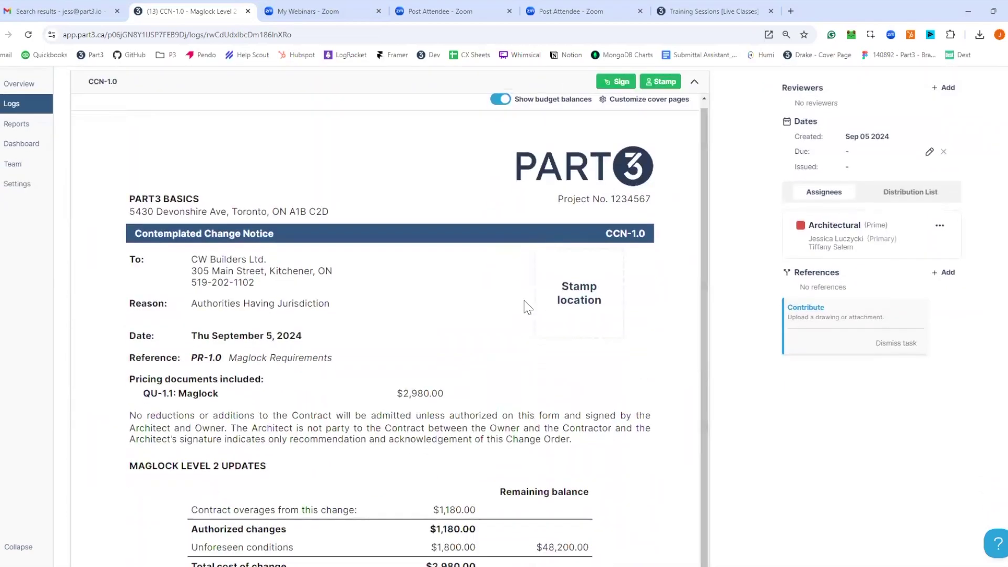
scroll(524, 300, "down", 4)
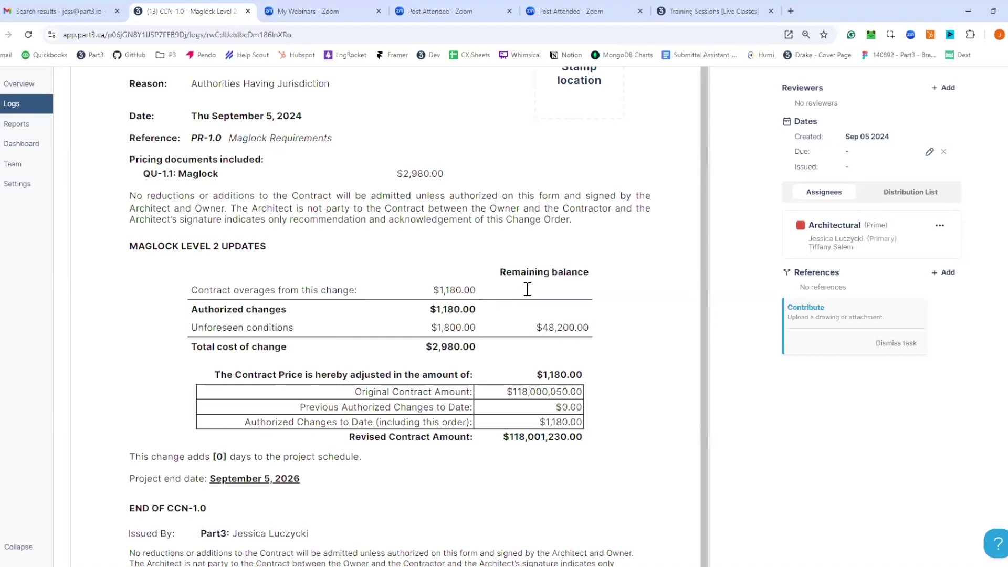
Hide the budget balances on the change notice's cover page, check the cost table, and show the balances again.
scroll(626, 350, "up", 6)
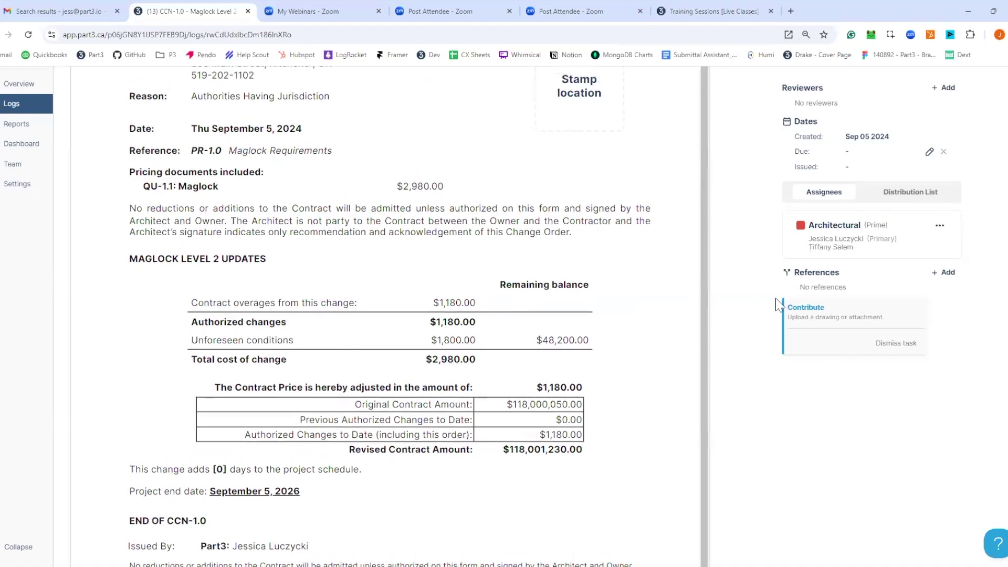
left_click(500, 216)
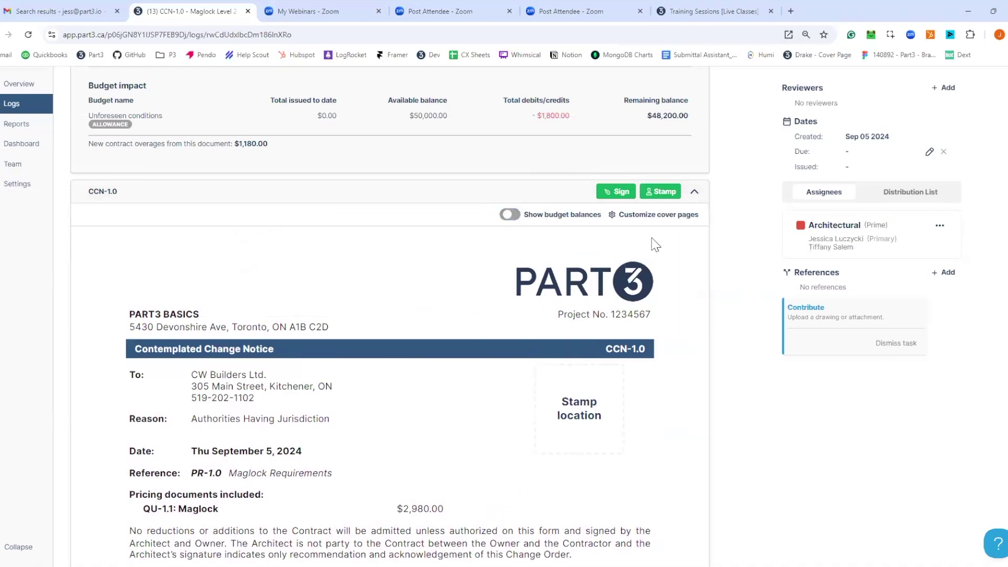
scroll(683, 284, "down", 5)
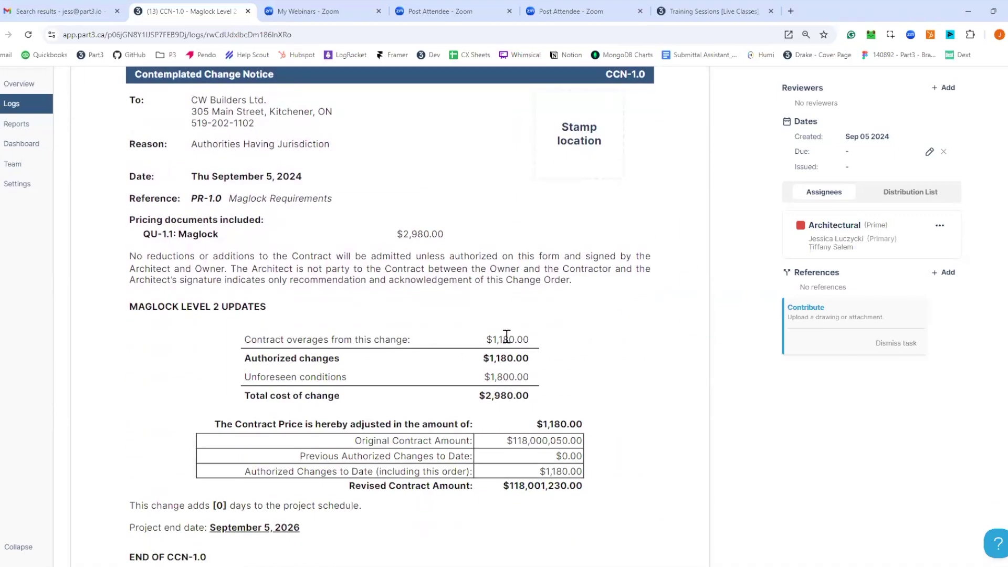
scroll(747, 412, "up", 7)
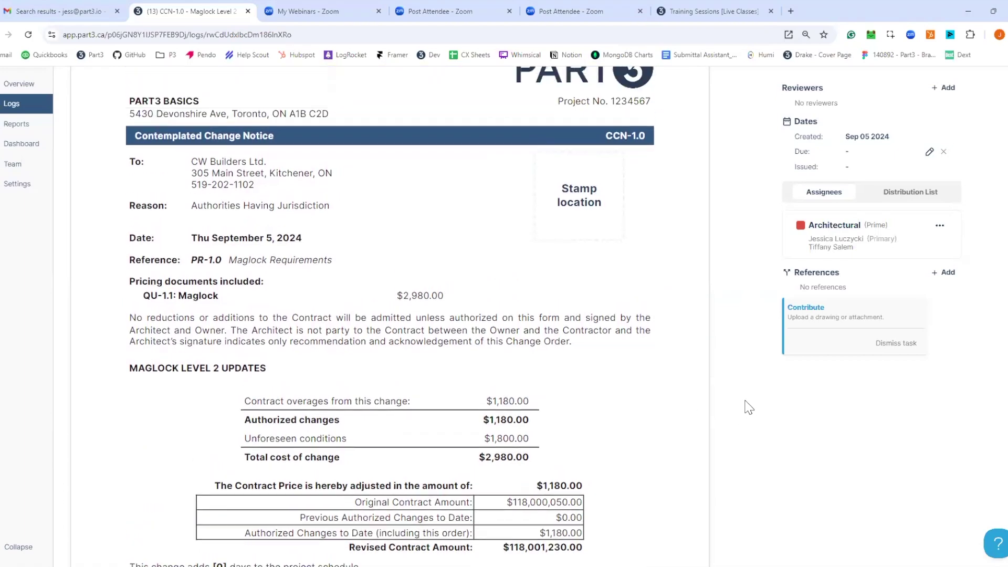
left_click(512, 324)
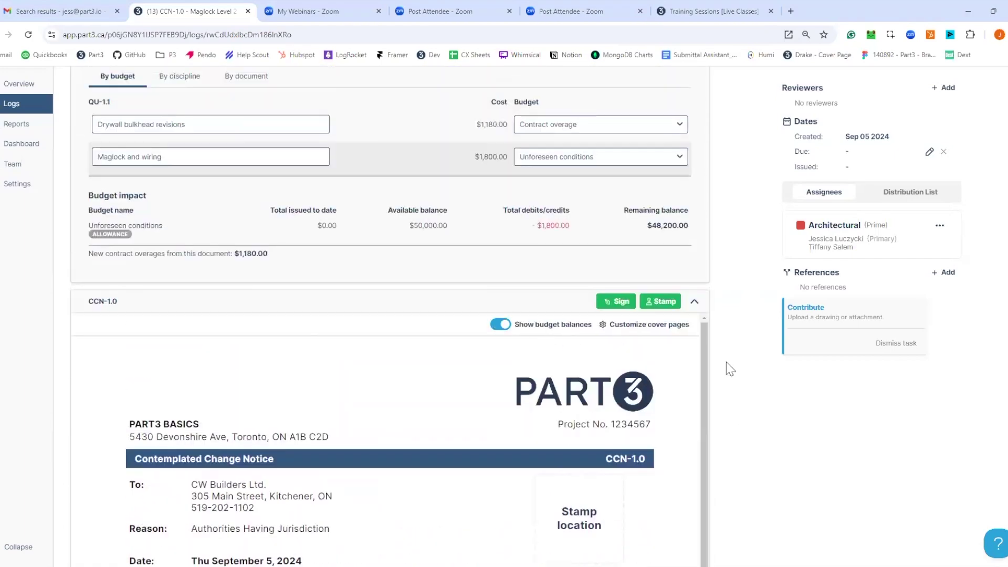
Review the rest of the change notice with its attached files, and check the quote's linked documents in the Pricing log.
scroll(726, 361, "down", 6)
scroll(729, 375, "down", 8)
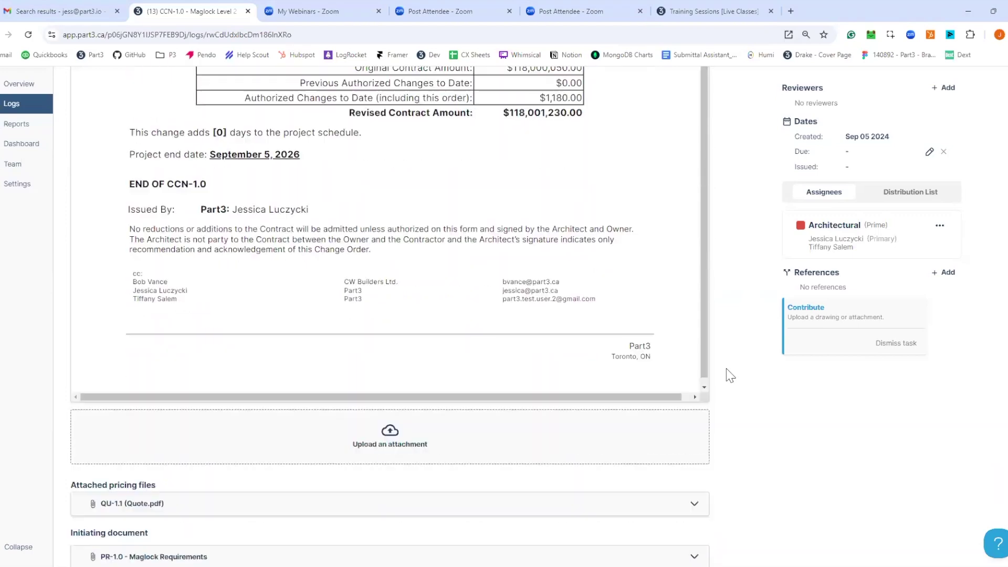
scroll(729, 375, "up", 15)
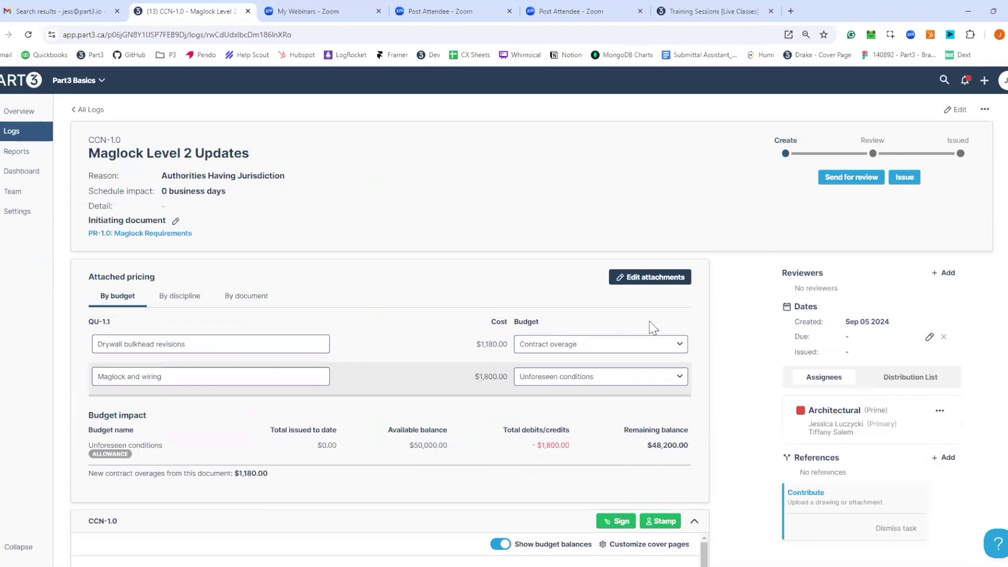
left_click(10, 130)
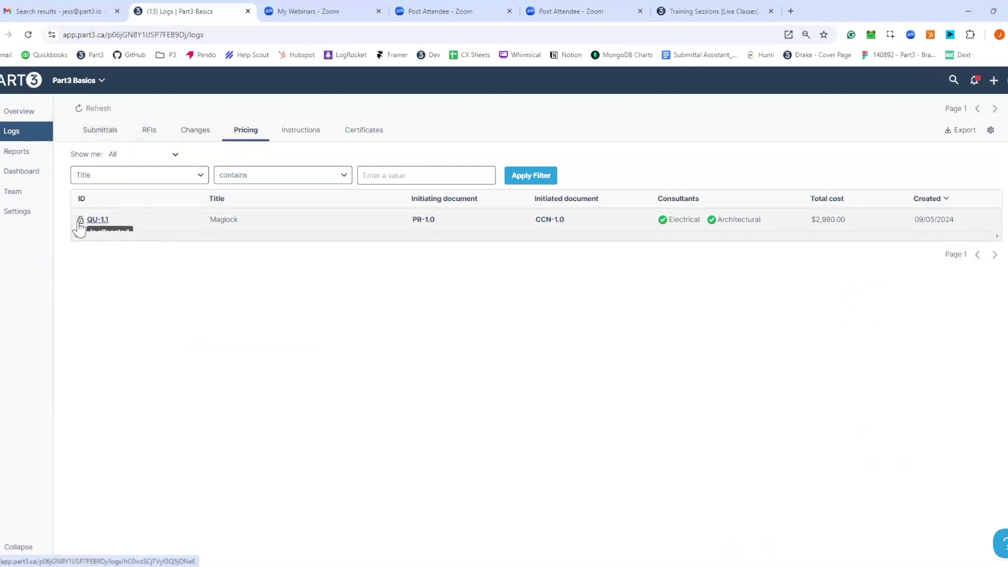
left_click(550, 220)
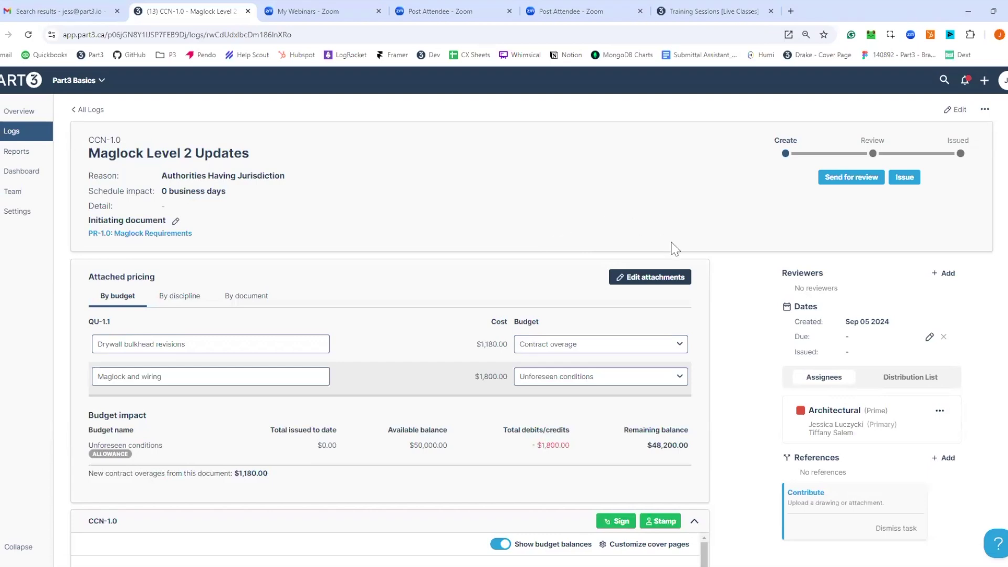
Sign the Maglock Level 2 Updates change notice as the issuing consultant and check the signature on its cover page.
scroll(715, 263, "down", 7)
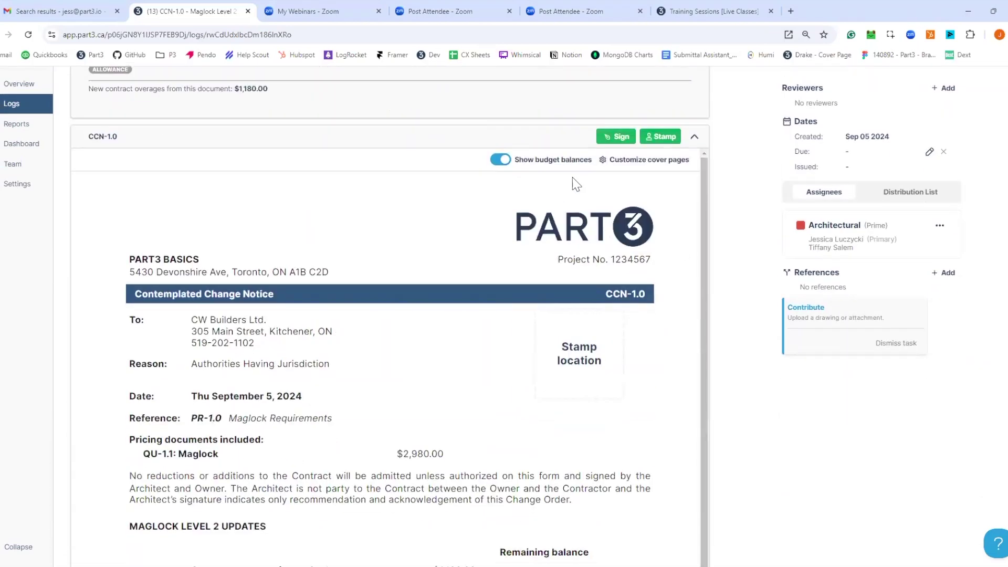
left_click(615, 137)
left_click(546, 514)
left_click(680, 534)
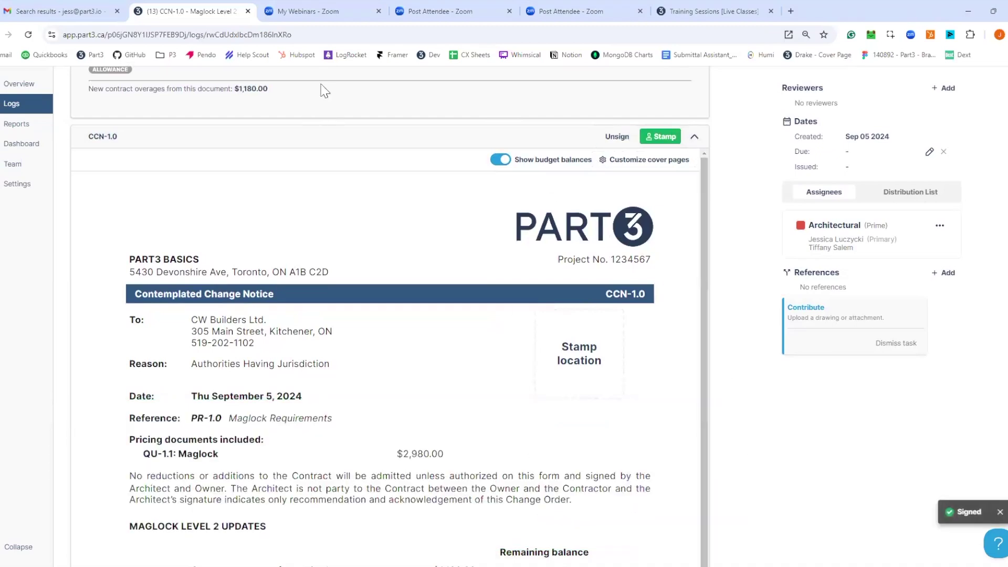
scroll(663, 264, "down", 7)
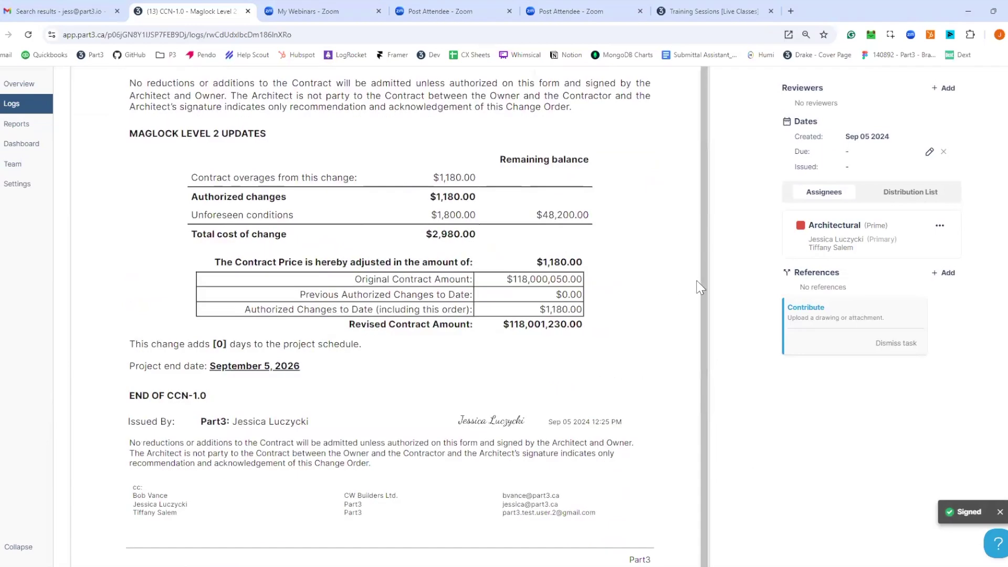
scroll(754, 266, "up", 10)
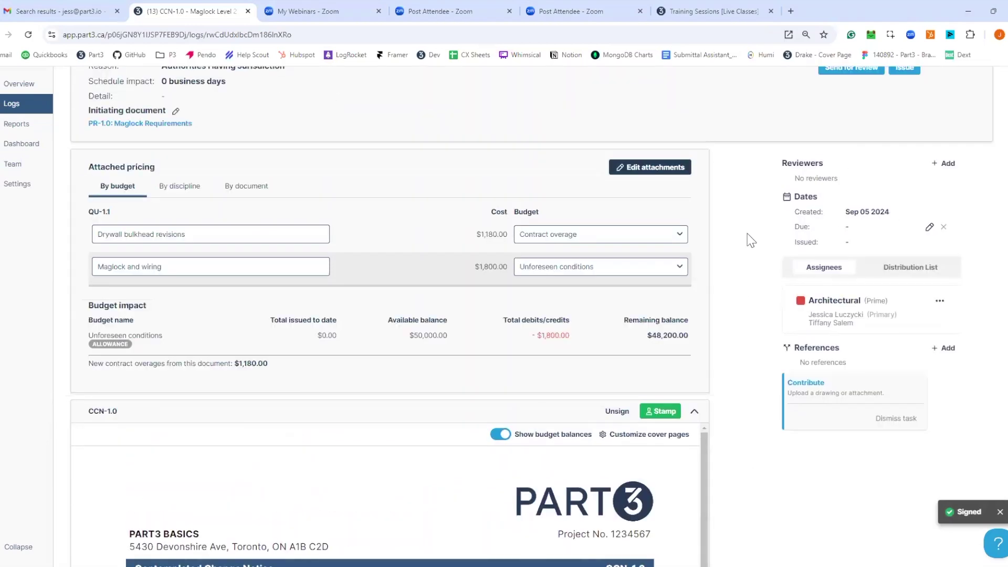
Add the general contractor contact as a reviewer of the change notice, with a notification sent.
left_click(944, 273)
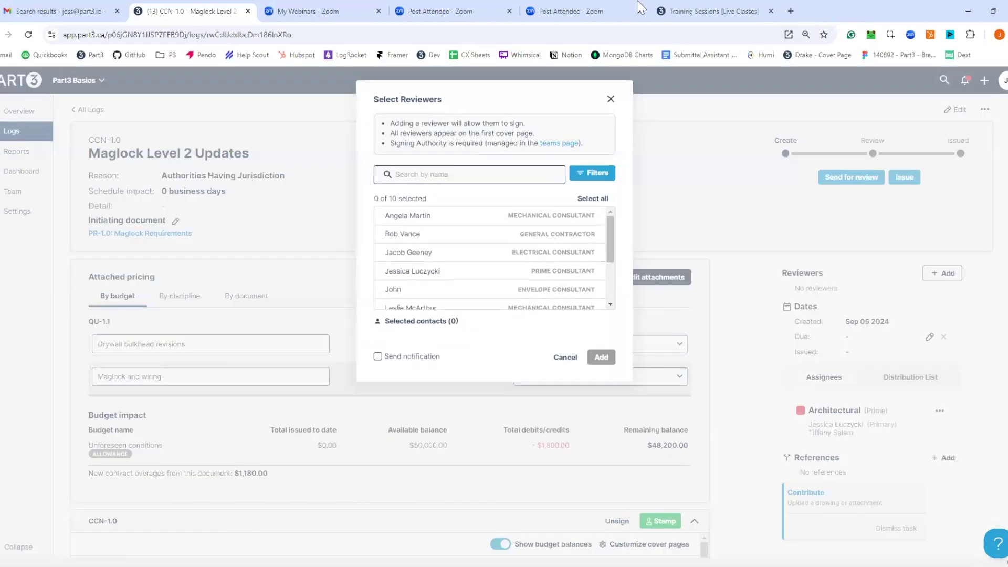
scroll(535, 308, "down", 3)
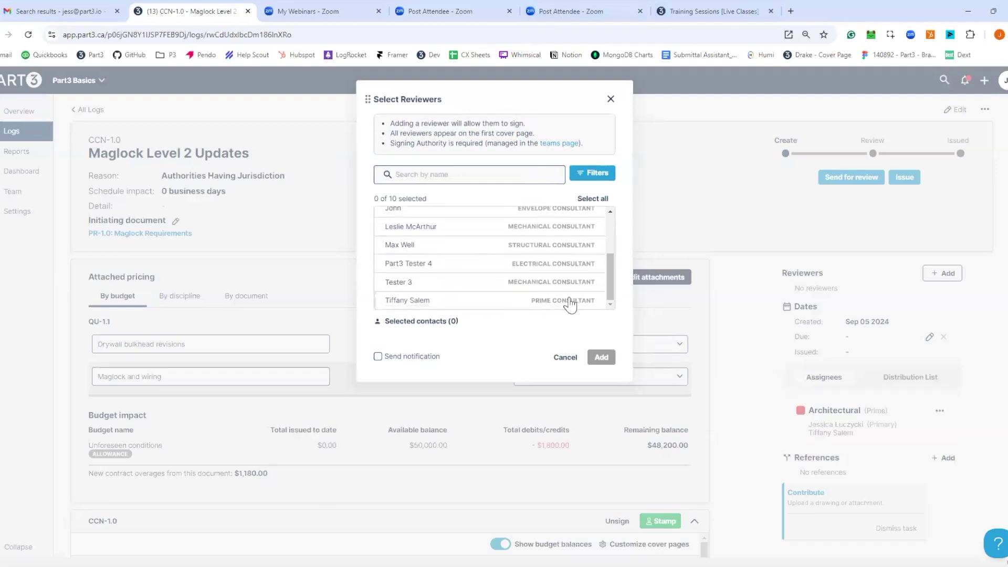
scroll(508, 300, "up", 3)
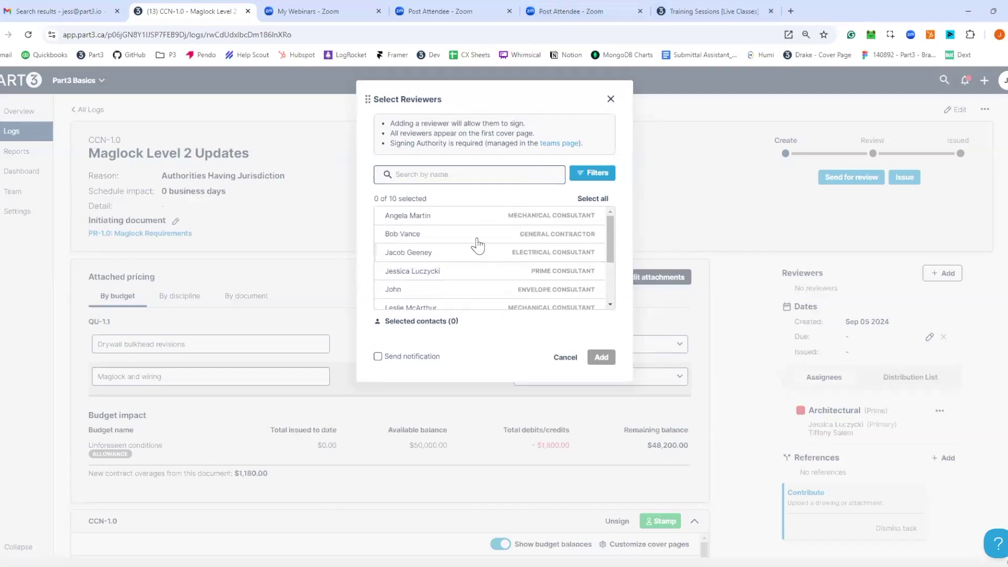
left_click(477, 234)
left_click(378, 358)
left_click(602, 359)
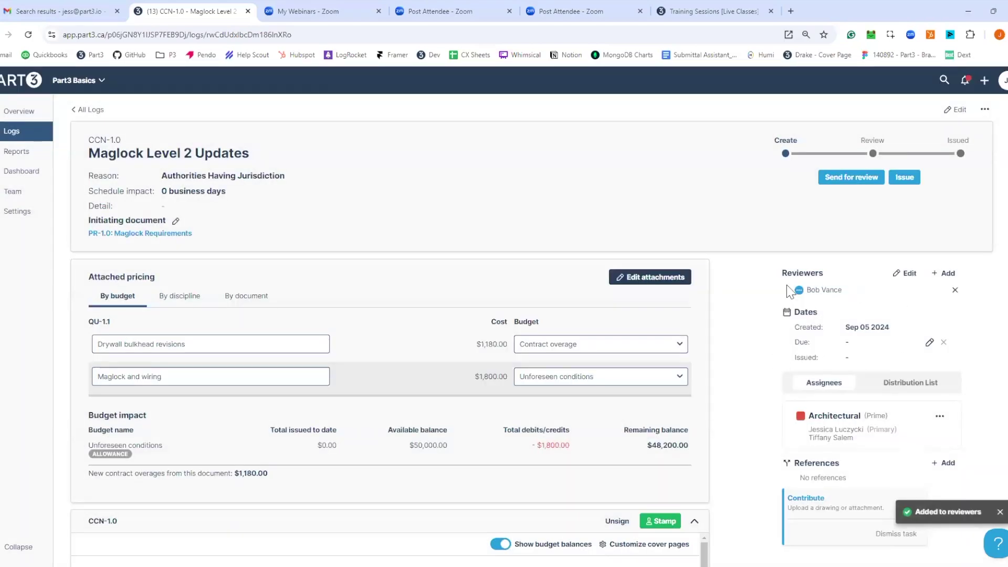
Inspect the change notice's cover page for the reviewer's approval signature line.
scroll(744, 345, "down", 6)
scroll(744, 348, "up", 2)
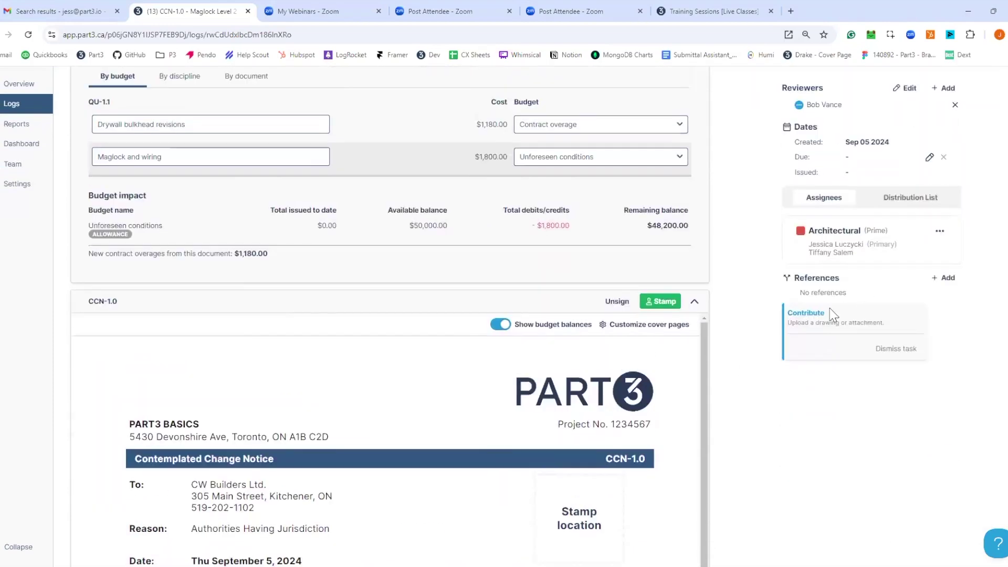
scroll(840, 294, "up", 4)
scroll(746, 331, "down", 3)
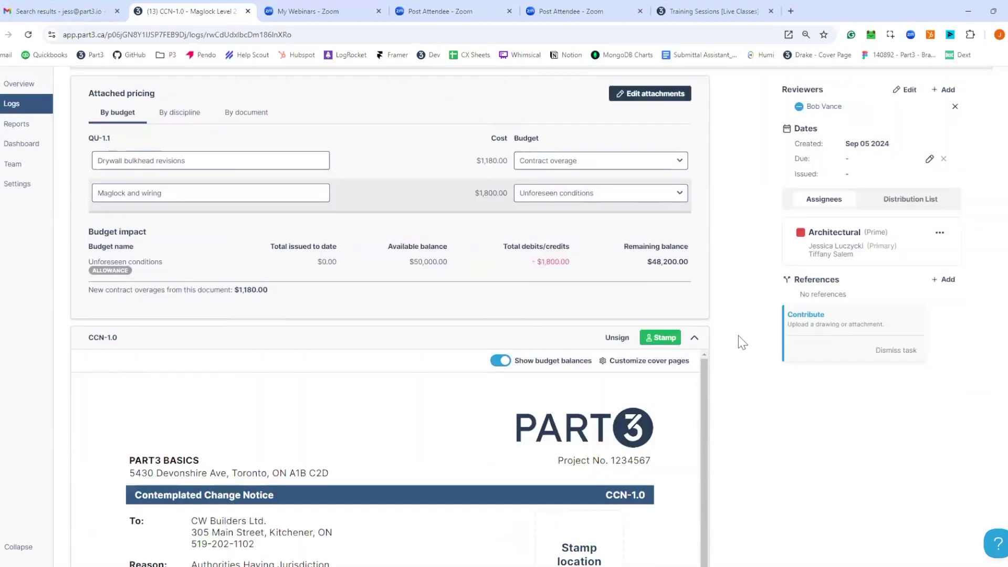
scroll(741, 342, "down", 9)
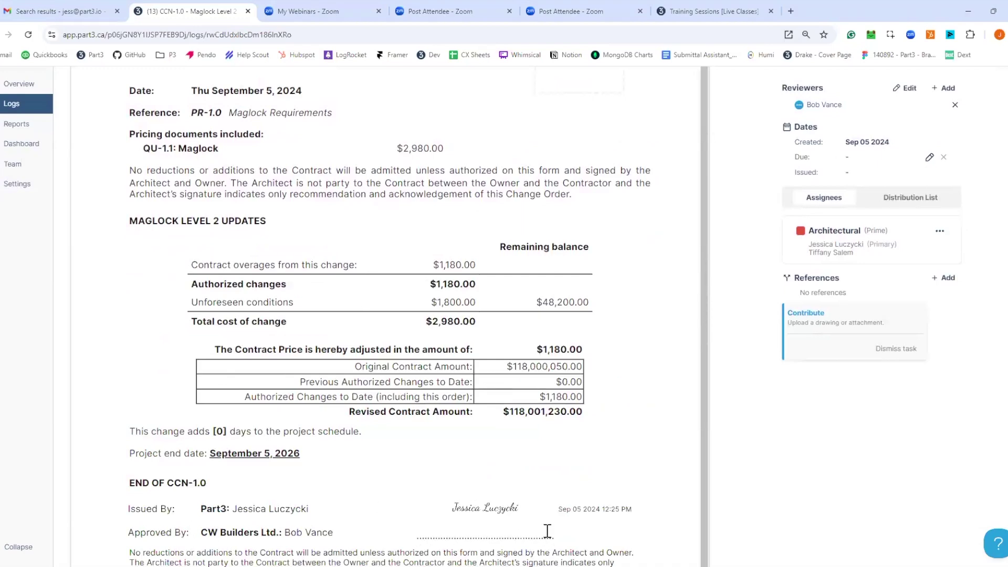
Send the Maglock Level 2 Updates change notice for review with a notification, and create its PDF.
scroll(547, 532, "down", 3)
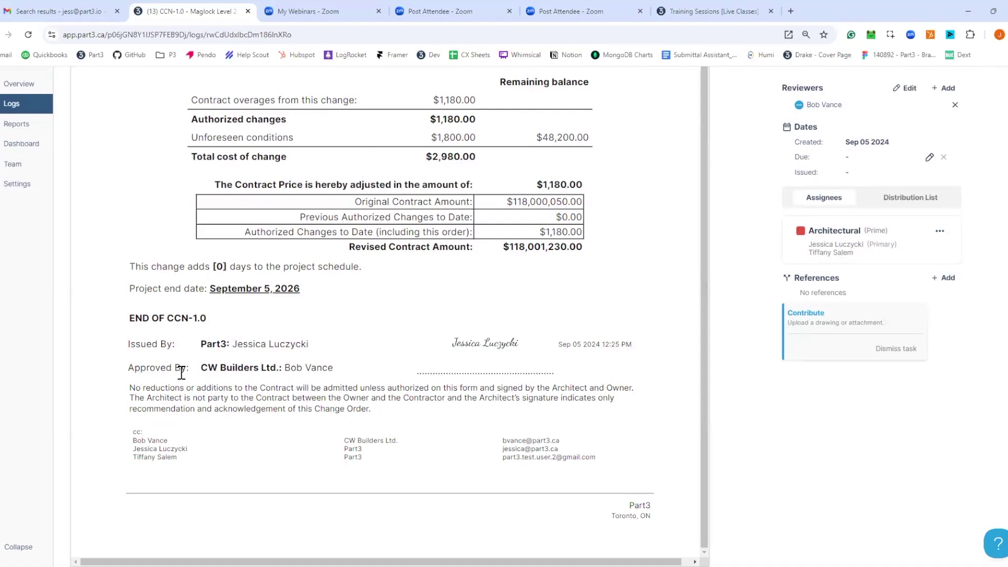
scroll(764, 357, "up", 10)
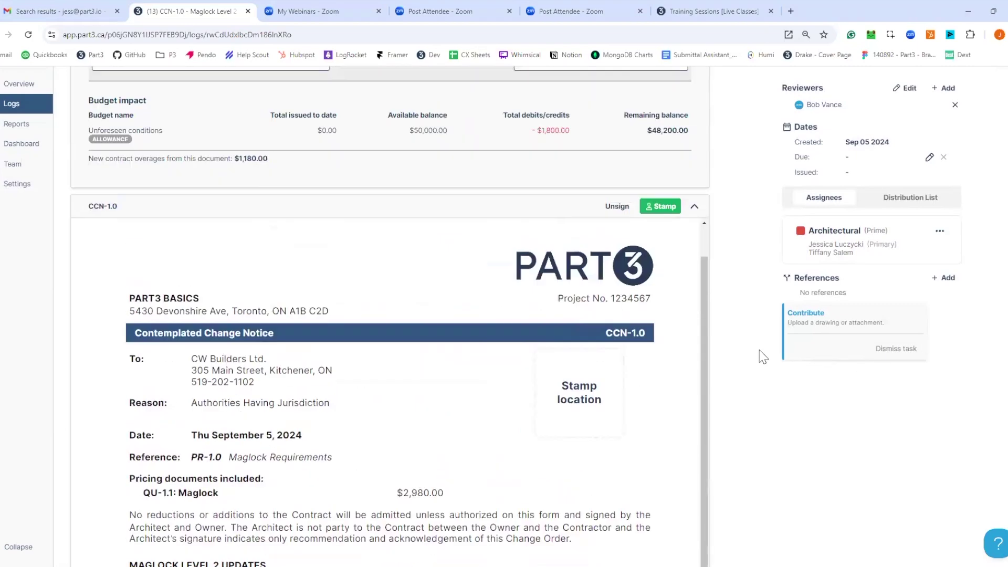
scroll(762, 357, "up", 6)
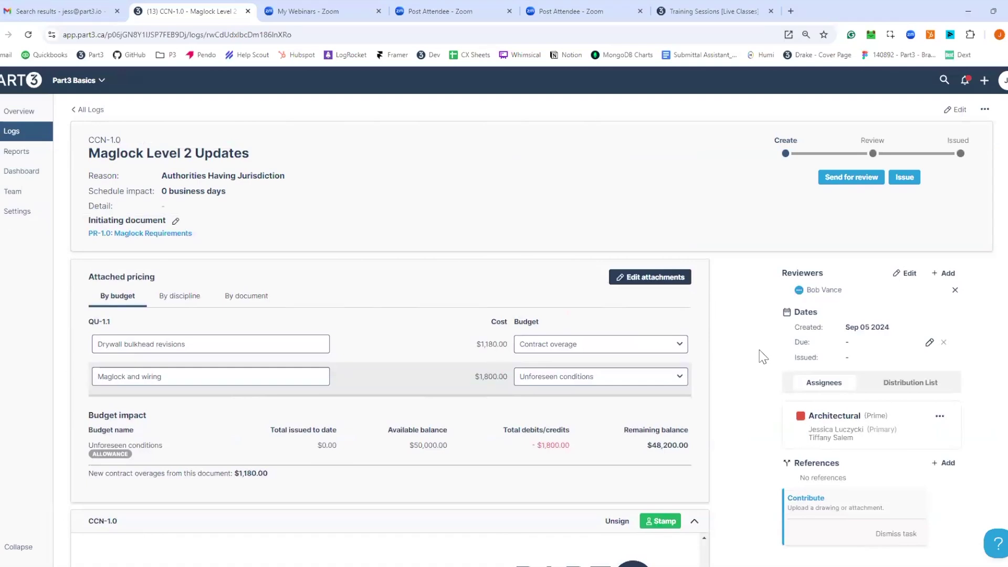
left_click(838, 178)
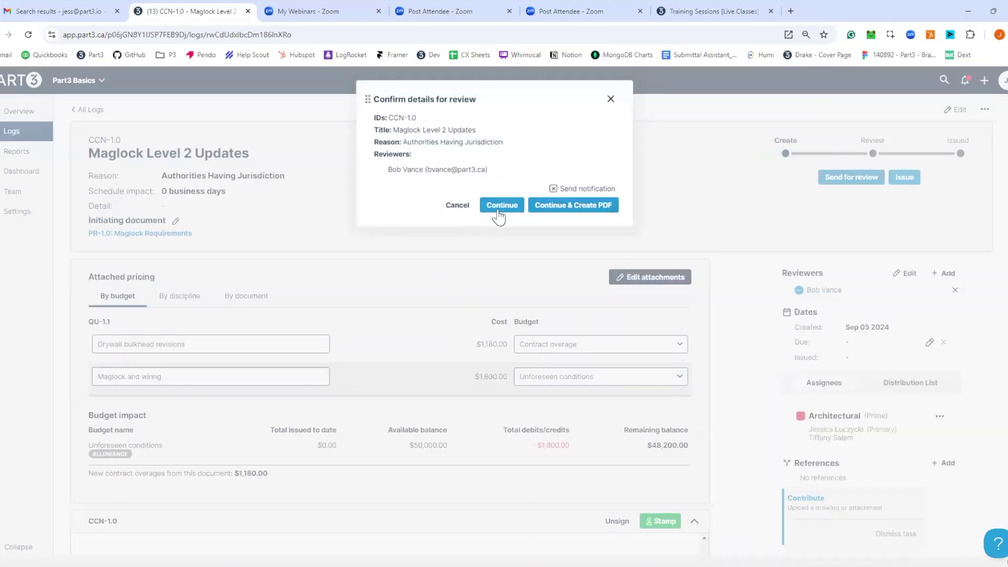
left_click(565, 206)
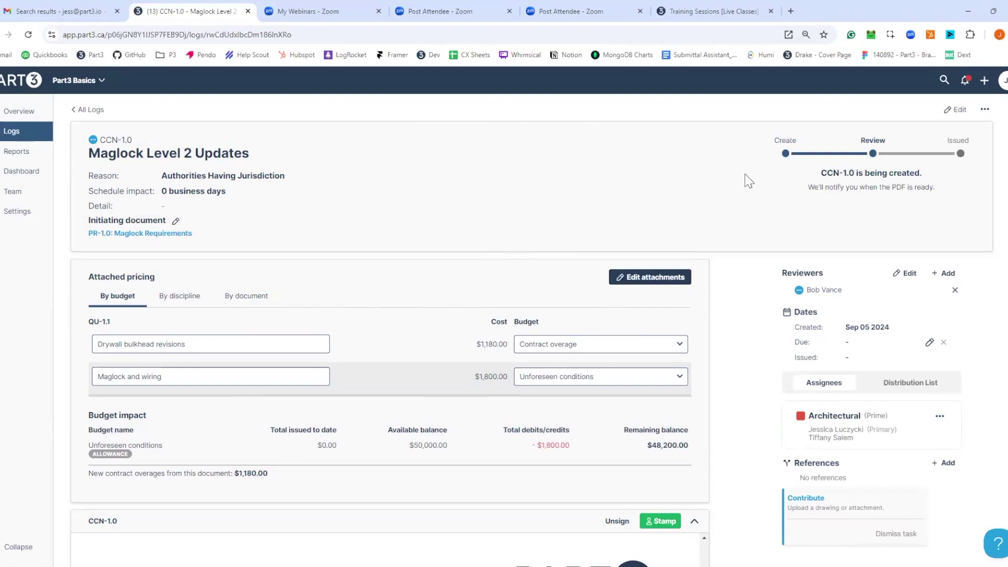
Issue the Maglock Level 2 Updates change notice with an email to the distribution list, and return to the Changes log.
left_click(885, 178)
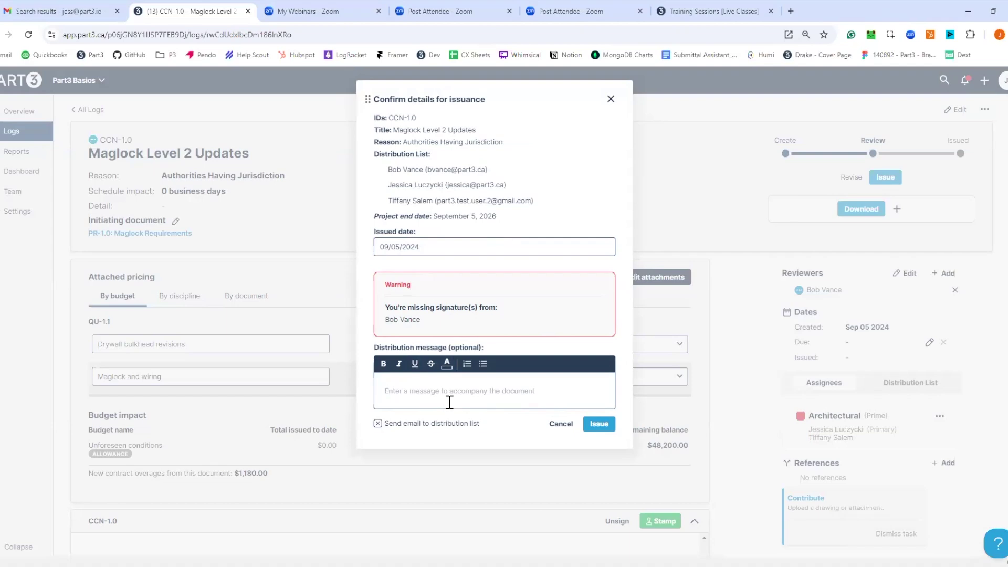
left_click(604, 425)
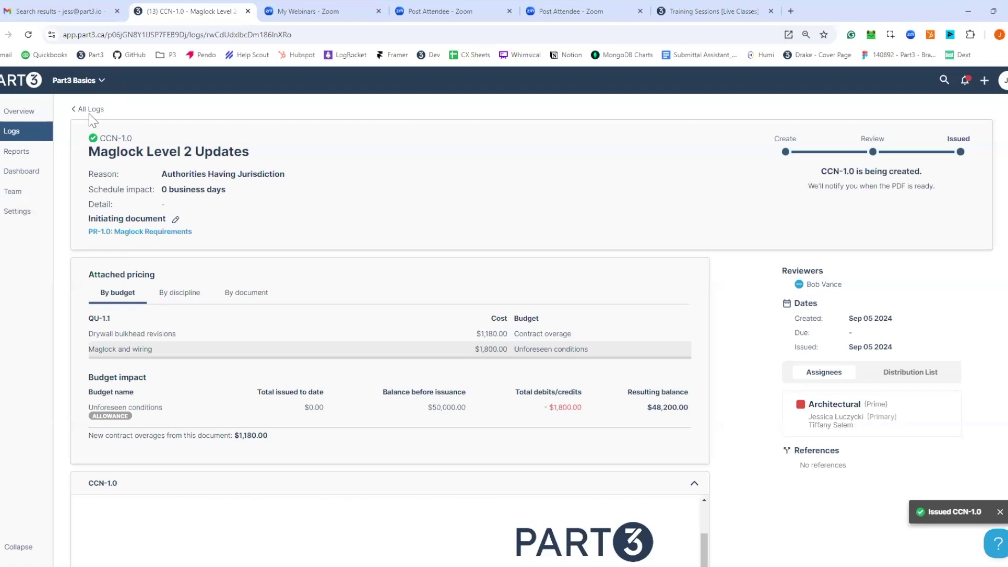
left_click(46, 136)
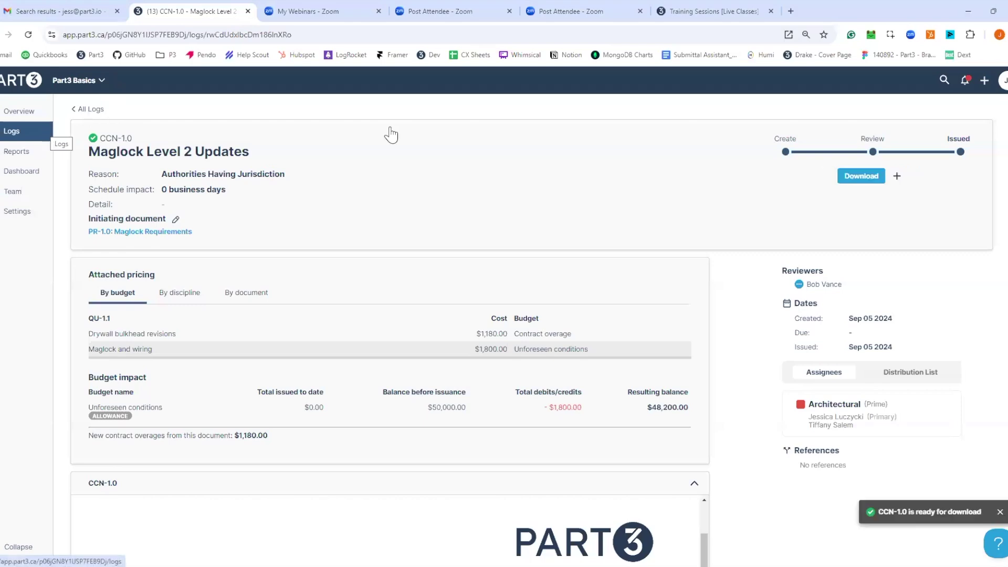
left_click(187, 131)
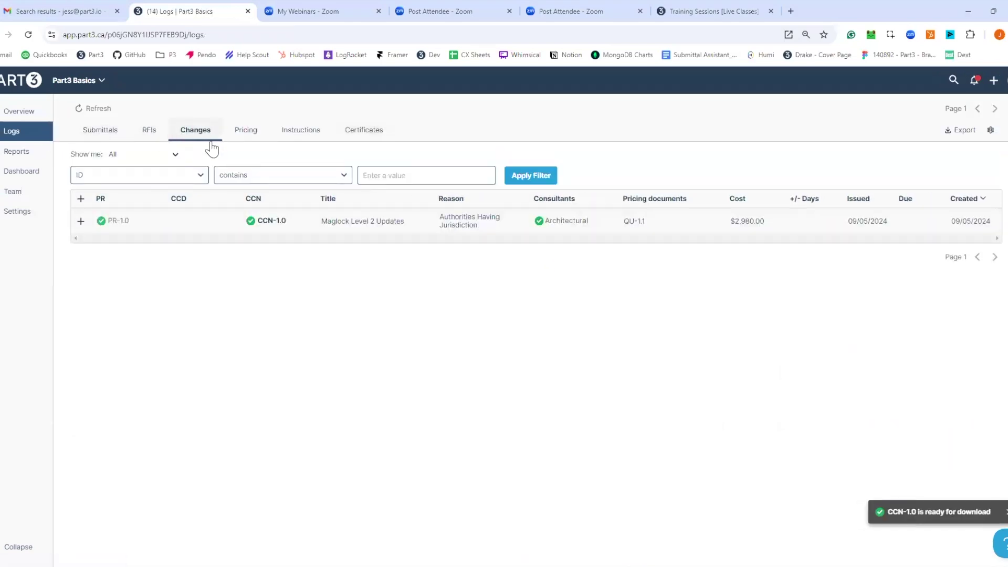
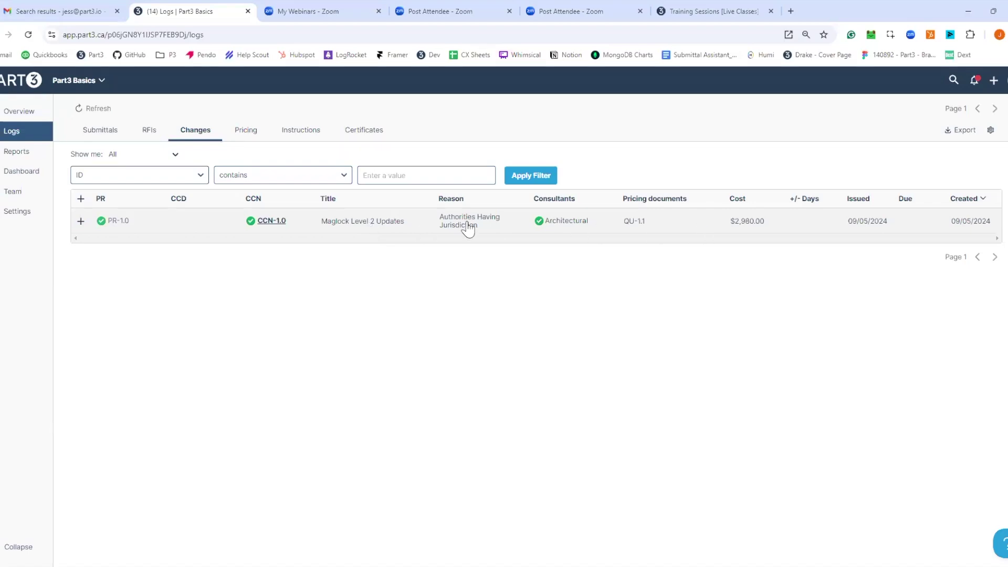
Check the maglock quote's lock in the Pricing log and the reopen option on the issued change notice CCN-1.0.
left_click(241, 131)
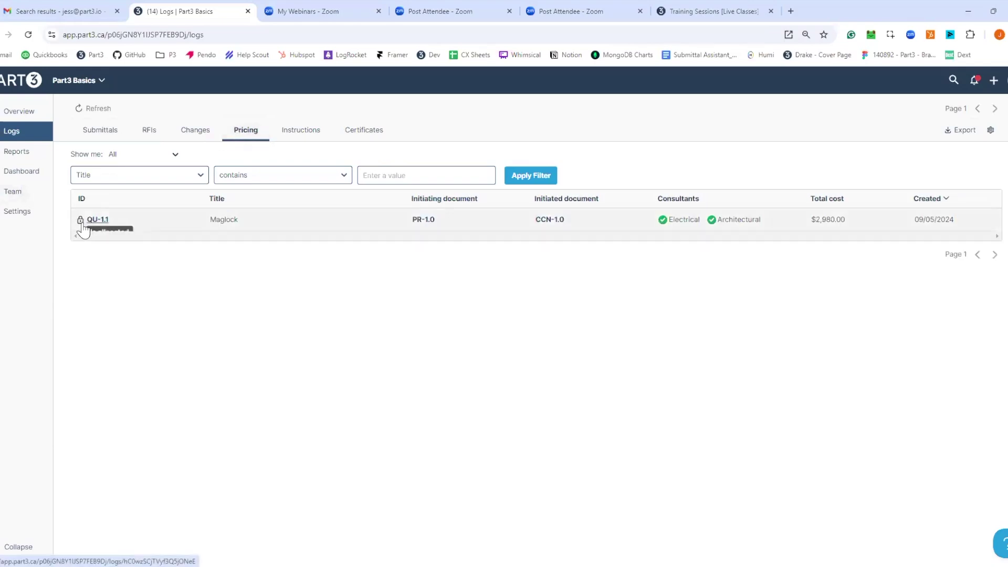
left_click(193, 133)
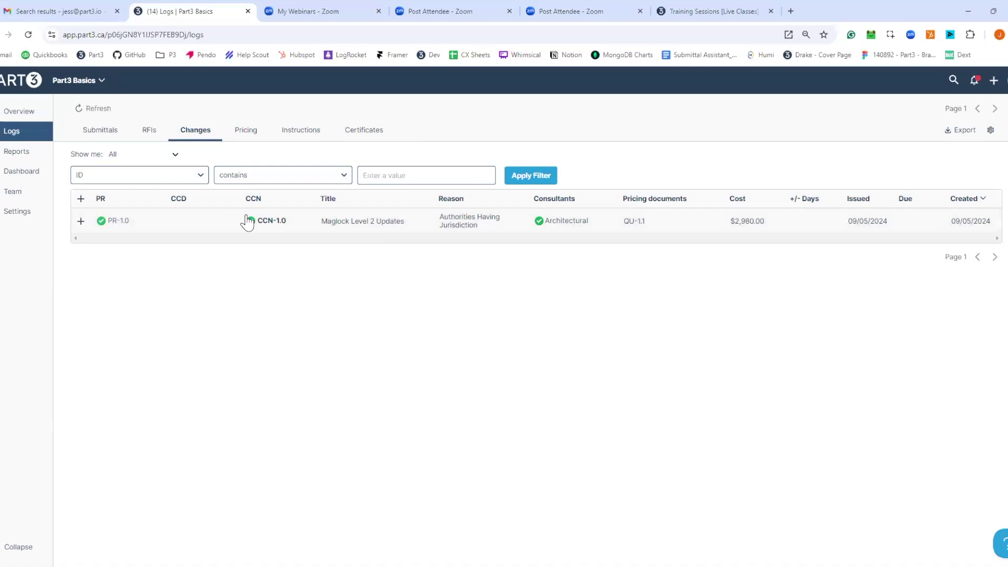
left_click(281, 223)
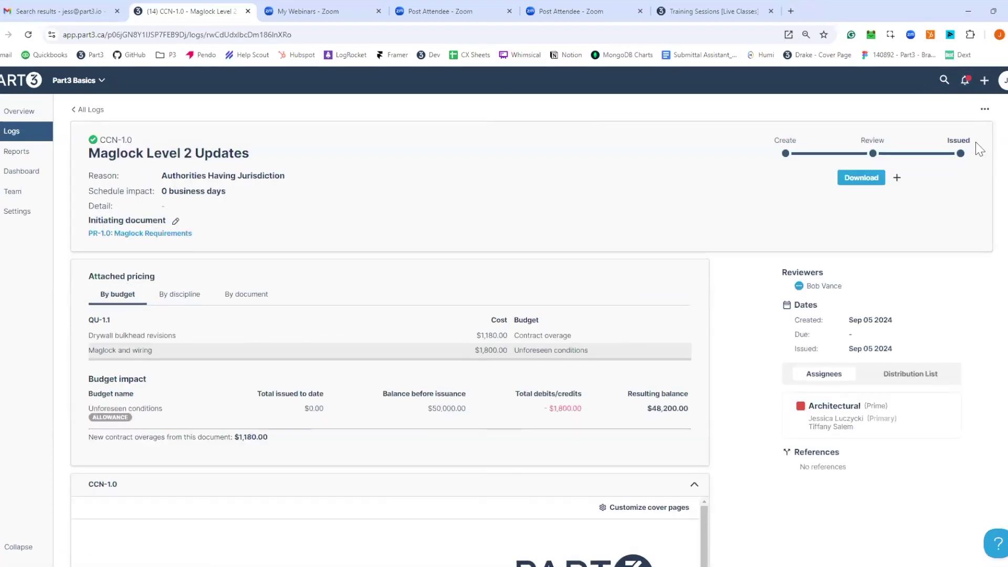
left_click(985, 111)
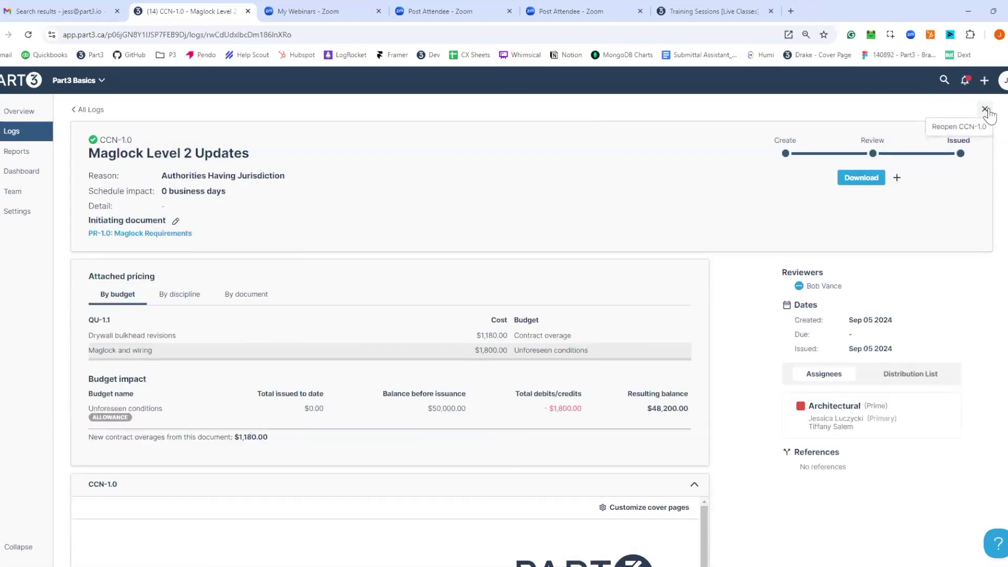
left_click(1004, 161)
left_click(95, 110)
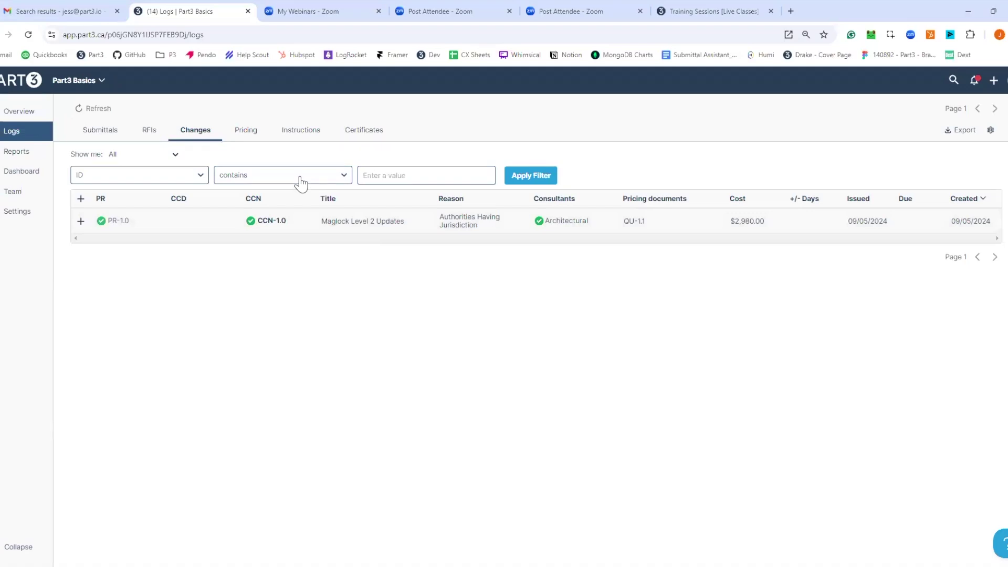
Review the issued change notice's cover page, including its cost summary and signature lines, and return to the Changes log.
left_click(289, 220)
scroll(736, 322, "down", 10)
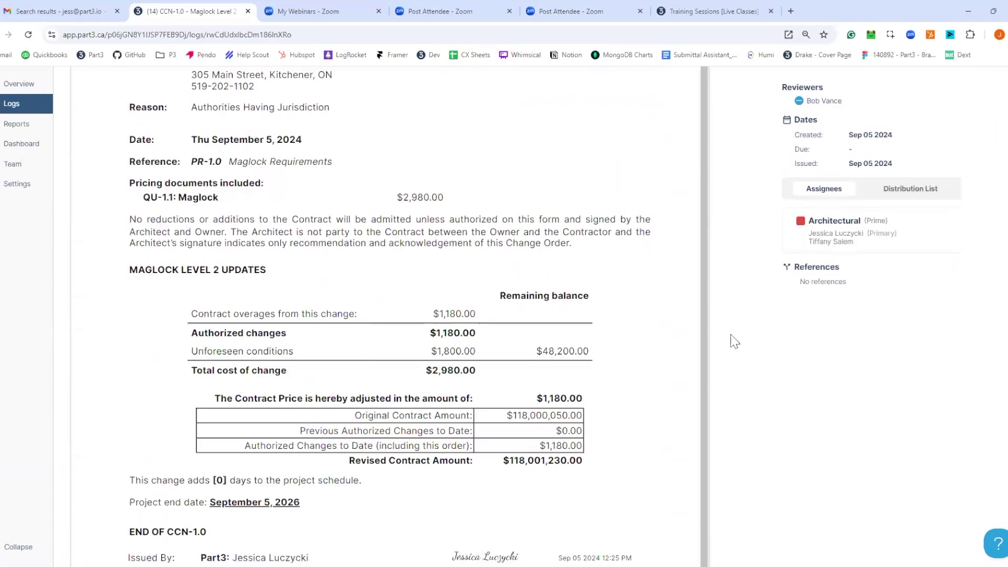
scroll(735, 342, "down", 2)
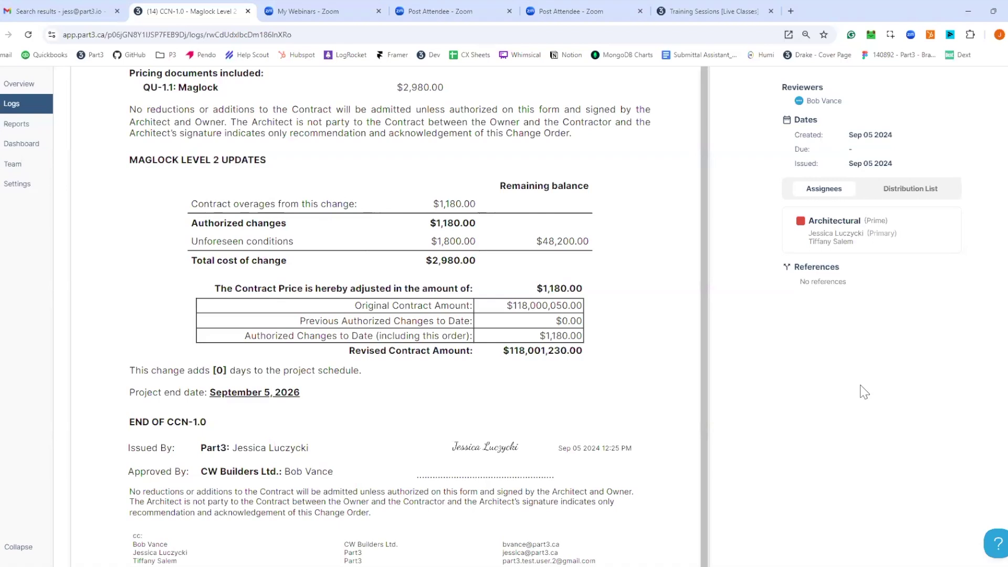
scroll(741, 341, "up", 5)
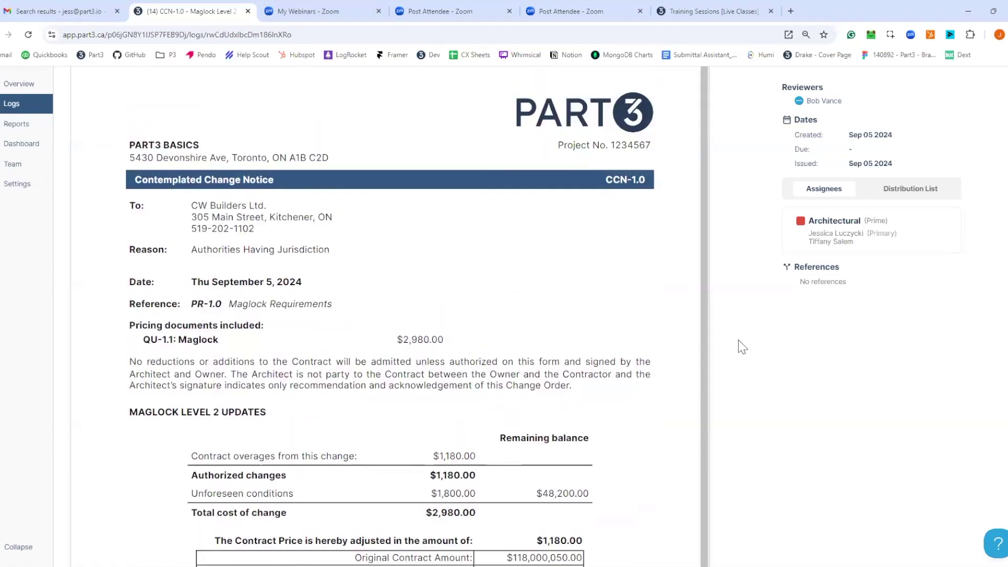
scroll(738, 339, "up", 4)
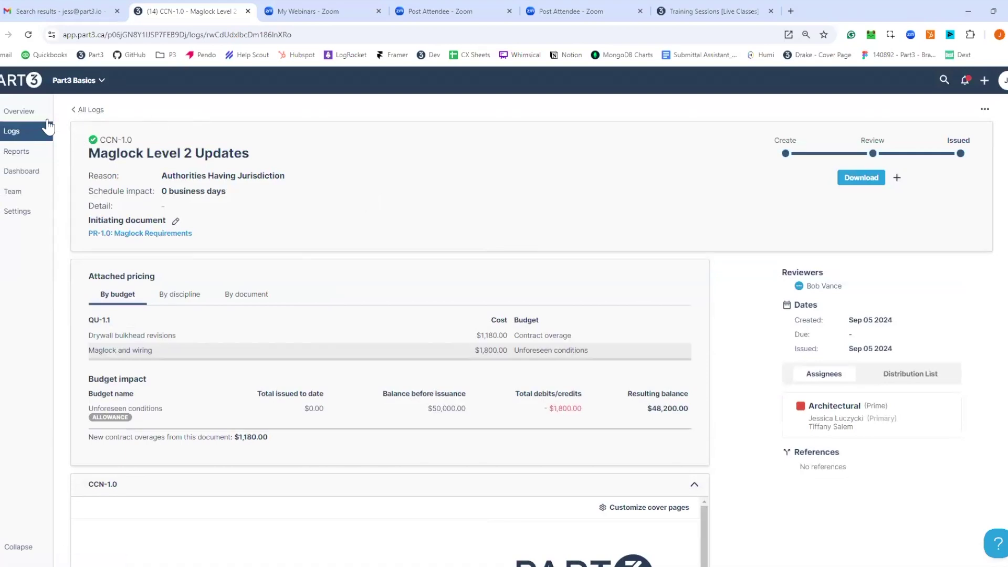
left_click(90, 110)
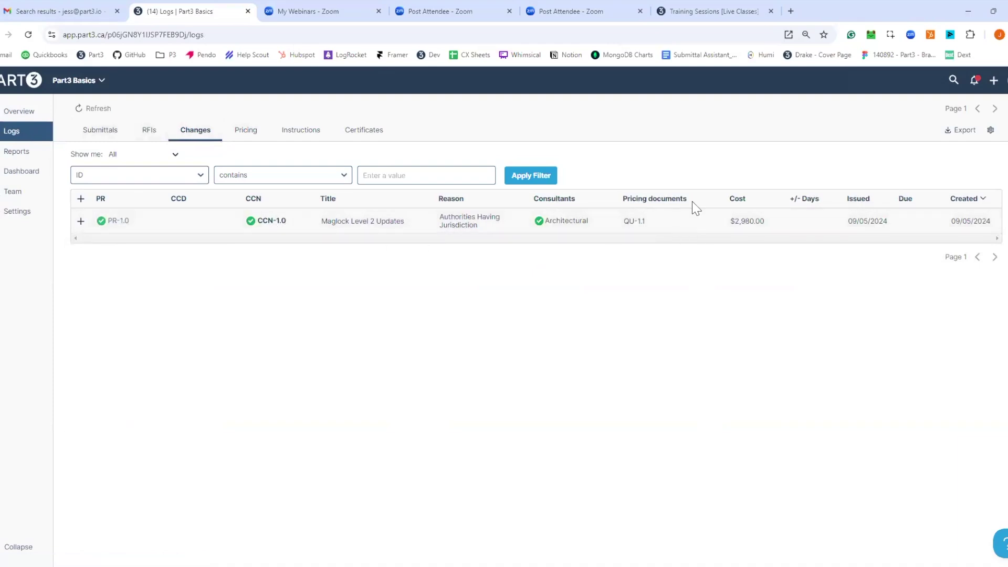
Open the Maglock Requirements Proposal Request PR-1.0 and check its linked change notice and quote.
left_click(994, 80)
left_click(113, 221)
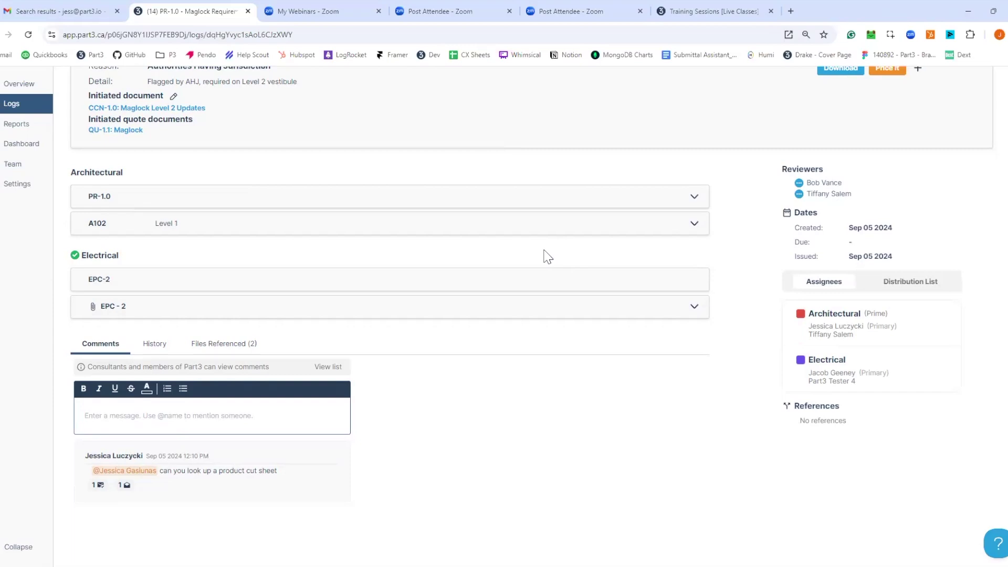
scroll(544, 255, "up", 3)
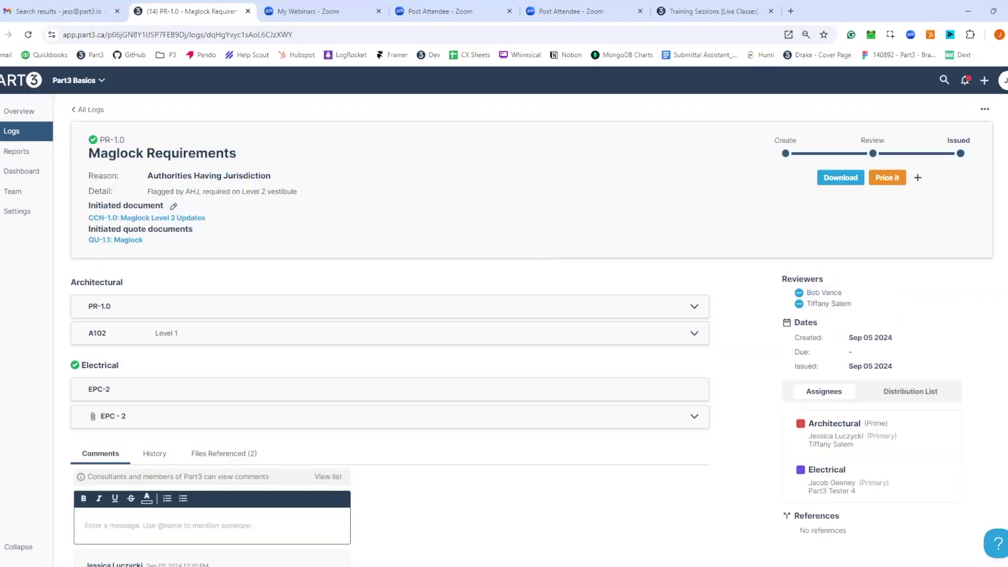
Check the project budgets in the project settings and view all transactions of the Unforeseen conditions allowance.
left_click(23, 213)
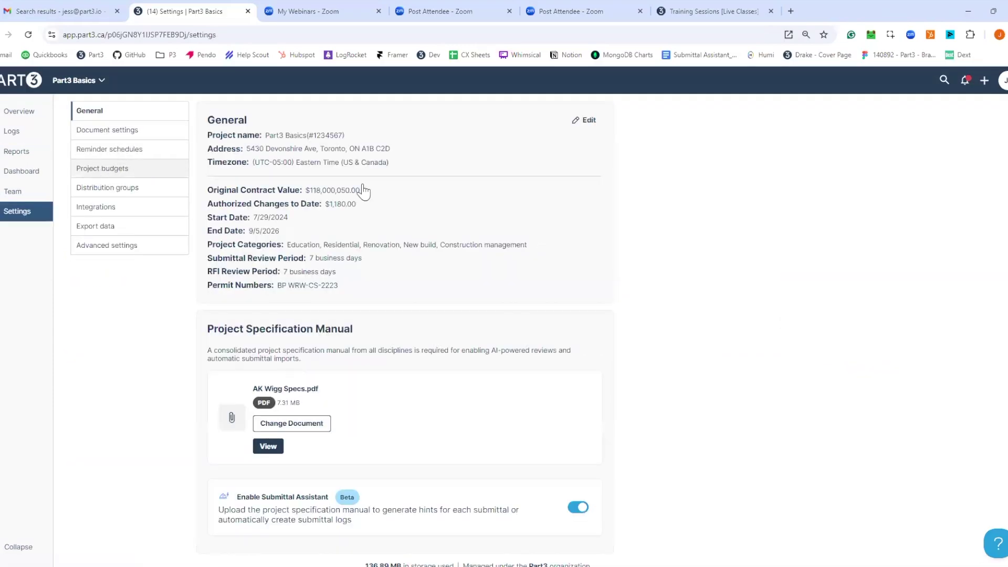
left_click(103, 168)
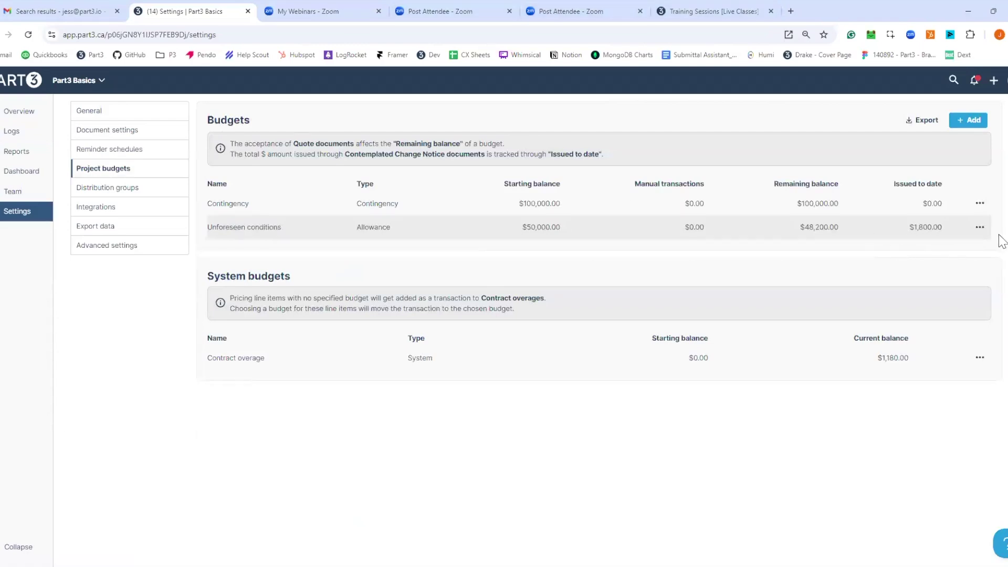
left_click(980, 227)
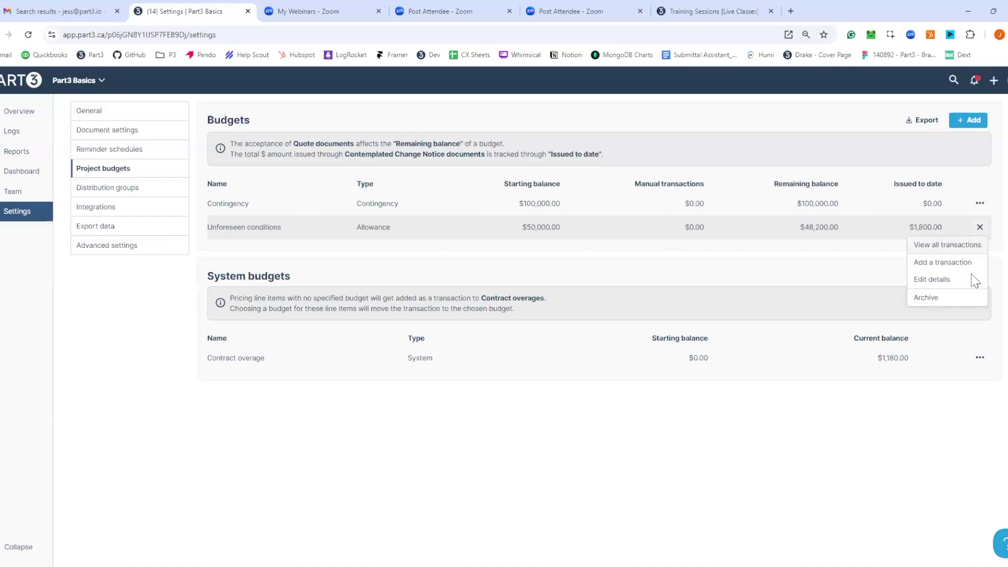
left_click(965, 245)
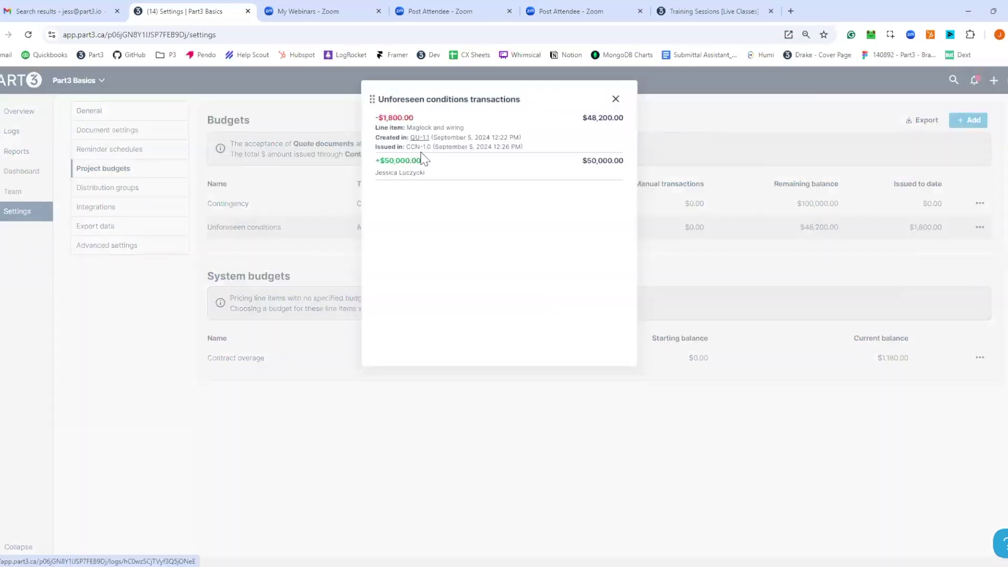
left_click(615, 99)
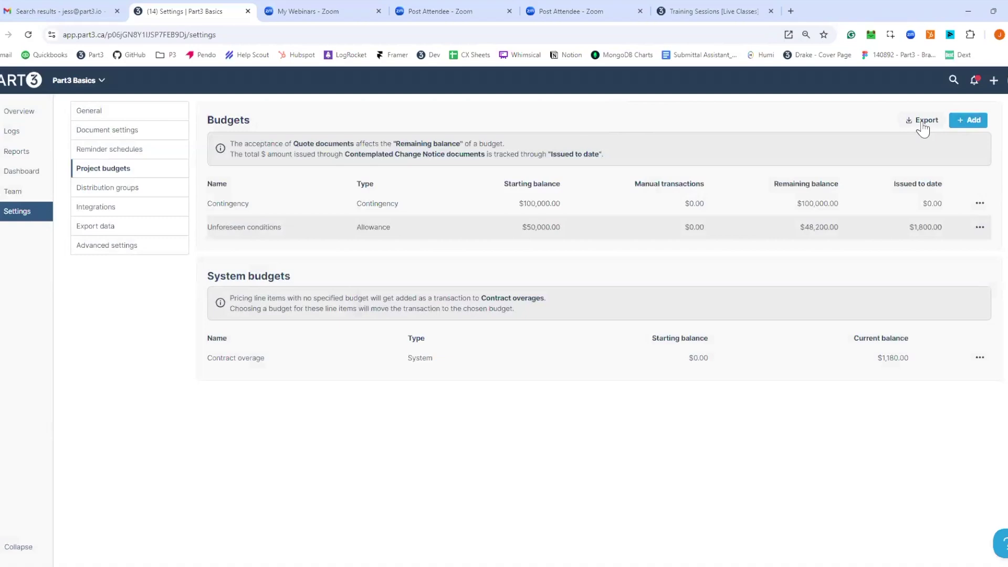
Start a new certificate from the Certificates log, using the Payment application creation method.
left_click(25, 137)
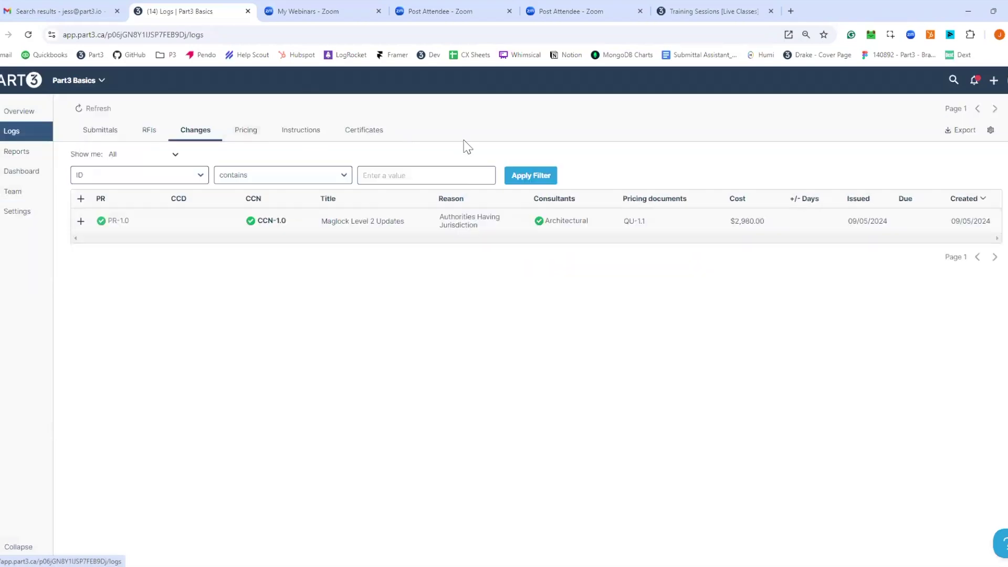
left_click(363, 131)
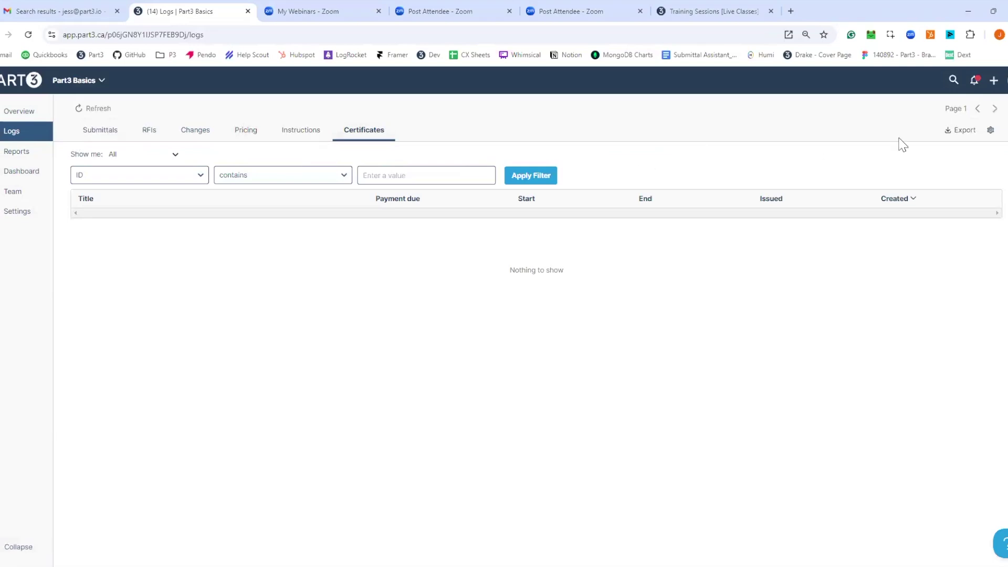
left_click(994, 81)
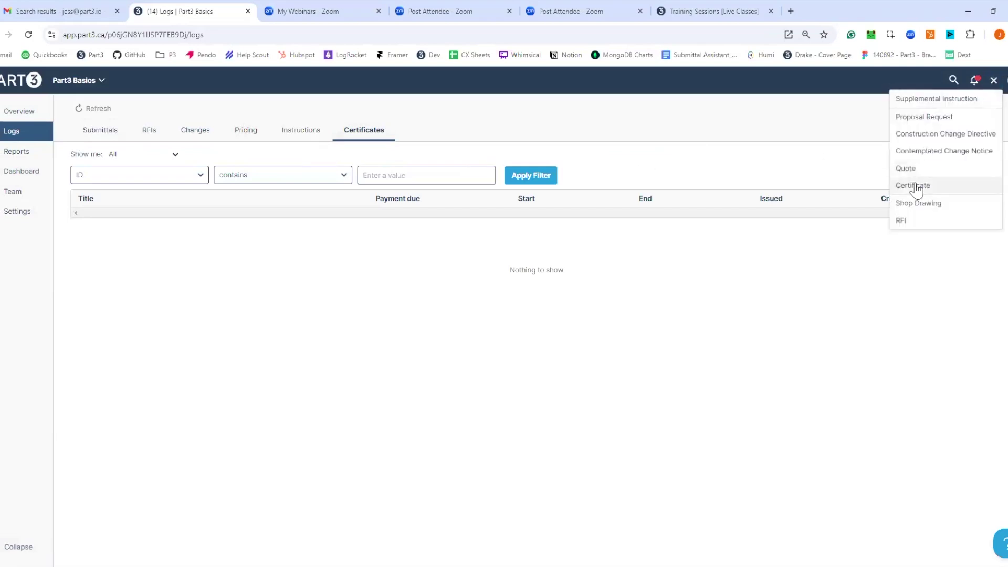
left_click(915, 185)
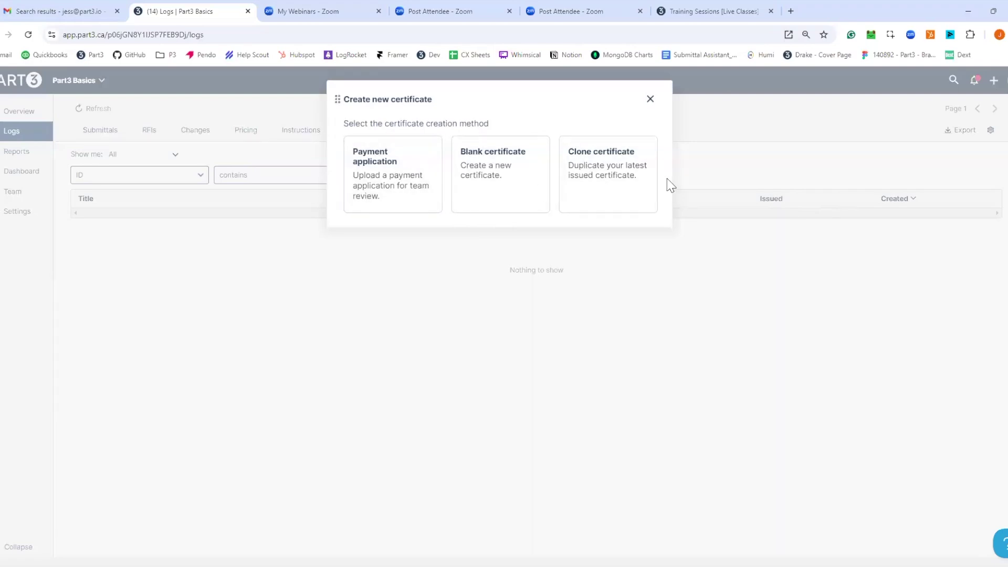
left_click(389, 194)
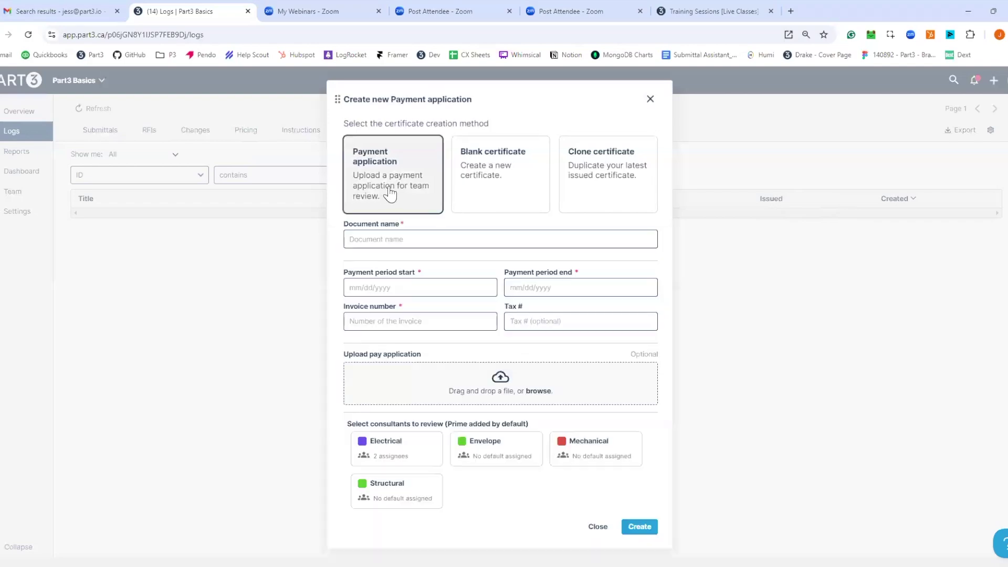
Name the payment application "August 2024 Pay App" and set its payment period from 08/01/2024 to 08/31/2024.
left_click(401, 239)
type("August 2024 Pay App")
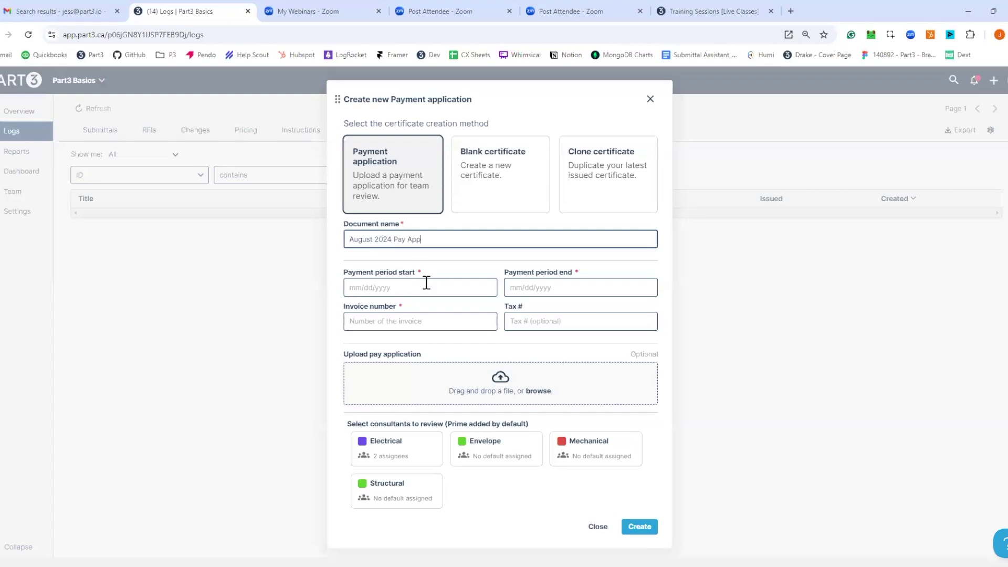
left_click(426, 284)
left_click(352, 317)
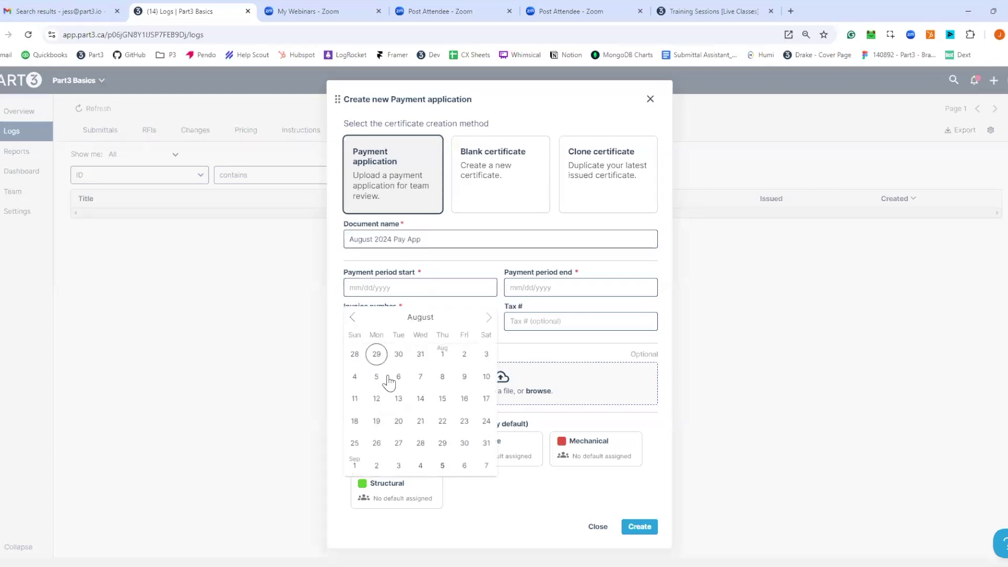
left_click(443, 354)
left_click(534, 288)
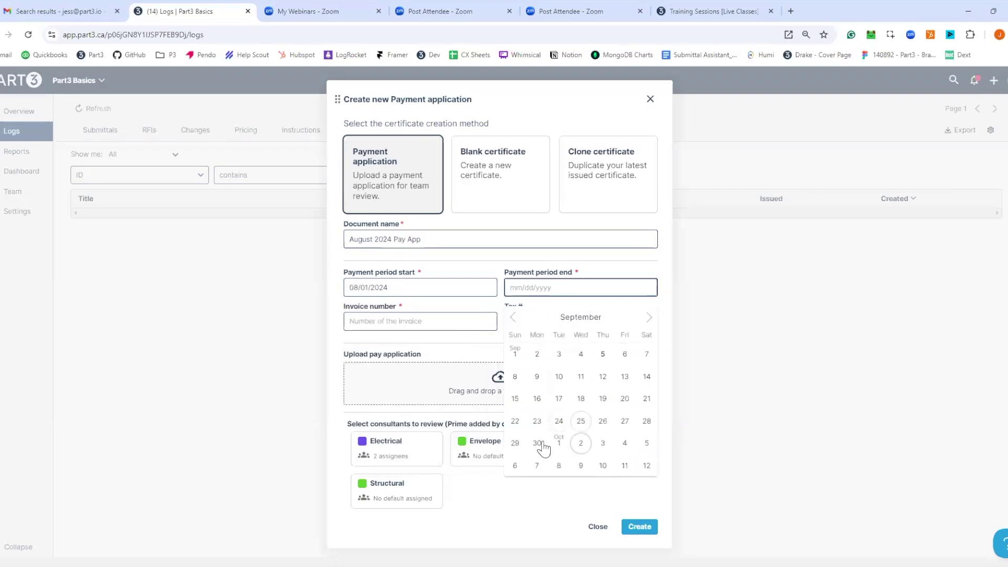
left_click(519, 320)
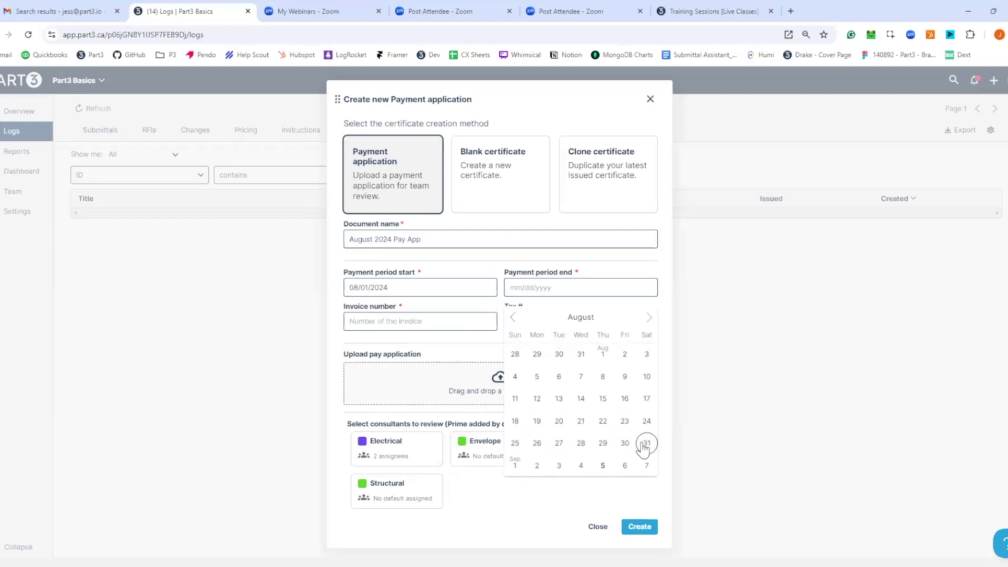
left_click(645, 445)
Fill in the invoice number, attach Pay App Aug 1 - 31 2024.pdf as the pay application, and create it.
left_click(412, 322)
left_click(417, 350)
left_click(386, 347)
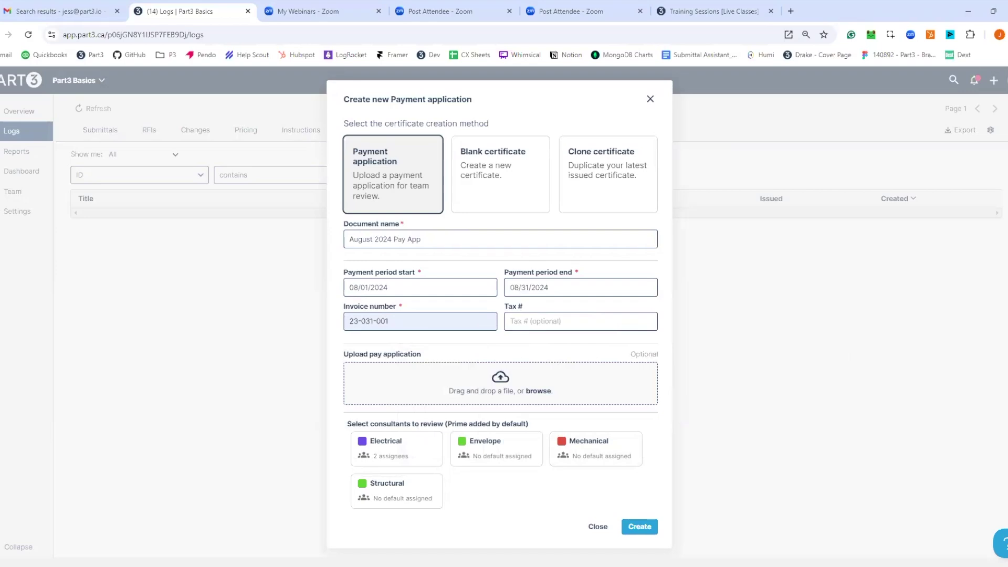
left_click_drag(488, 386, 546, 390)
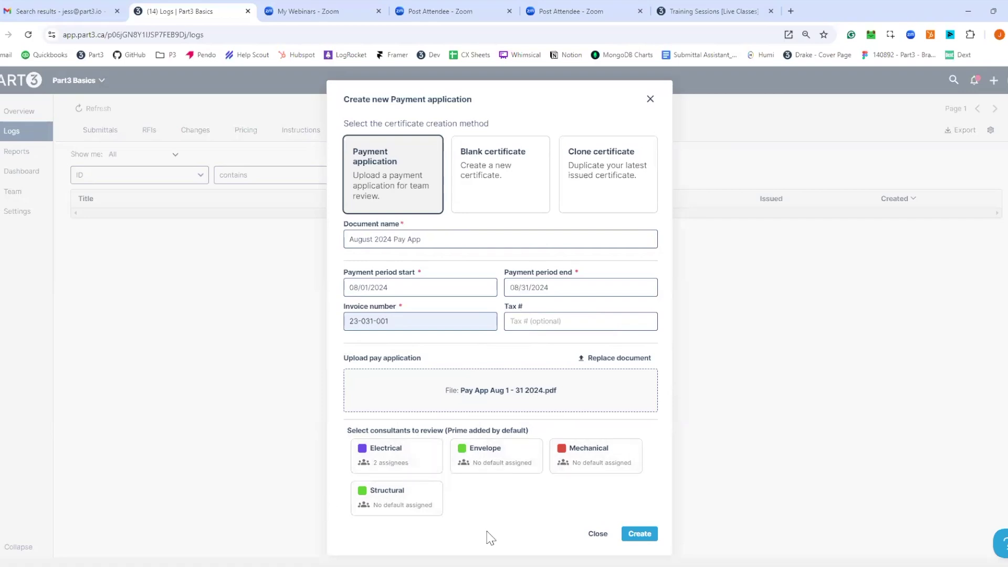
left_click(639, 533)
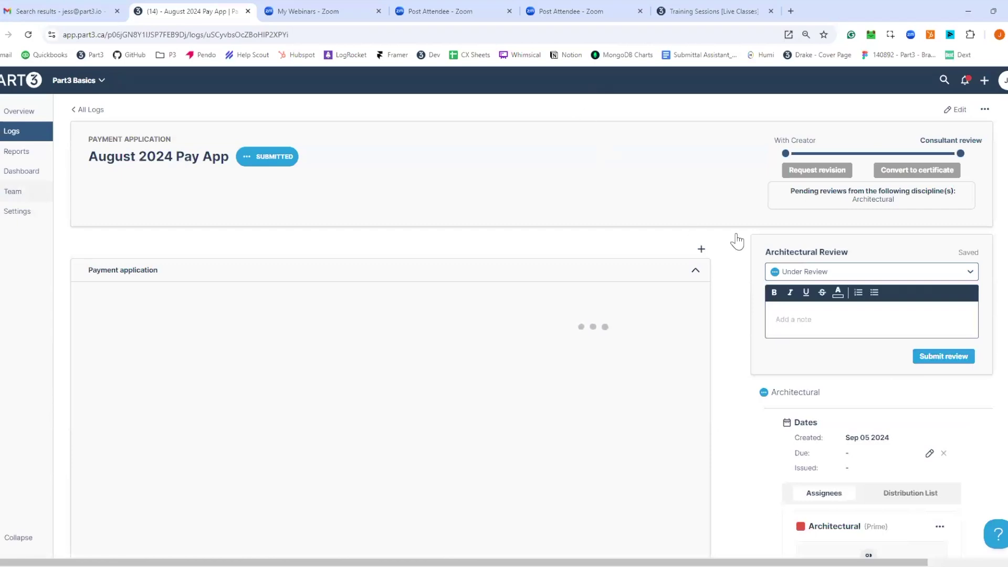
Edit the payment application to add Mechanical and Structural as reviewing consultants.
scroll(737, 310, "down", 1)
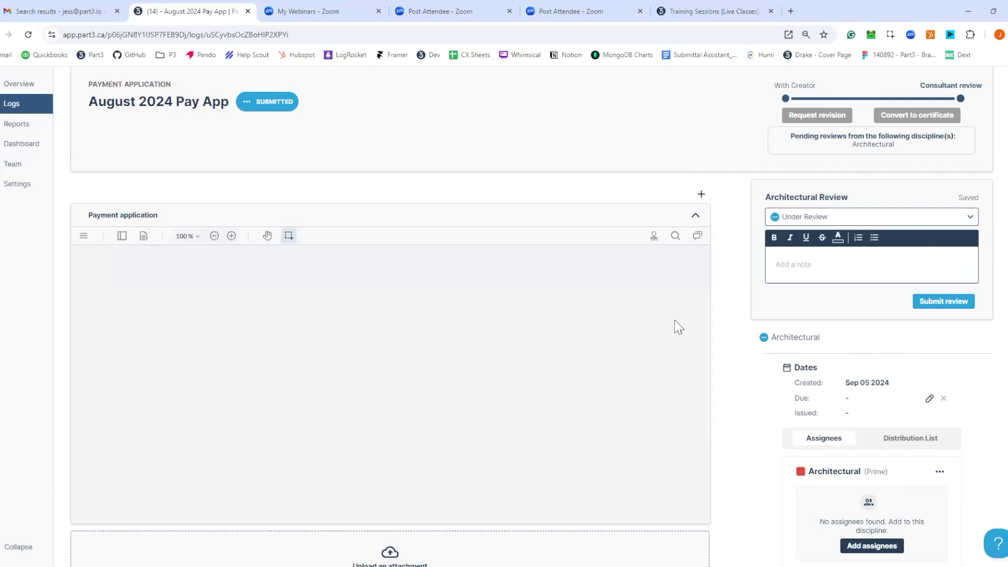
scroll(623, 280, "up", 1)
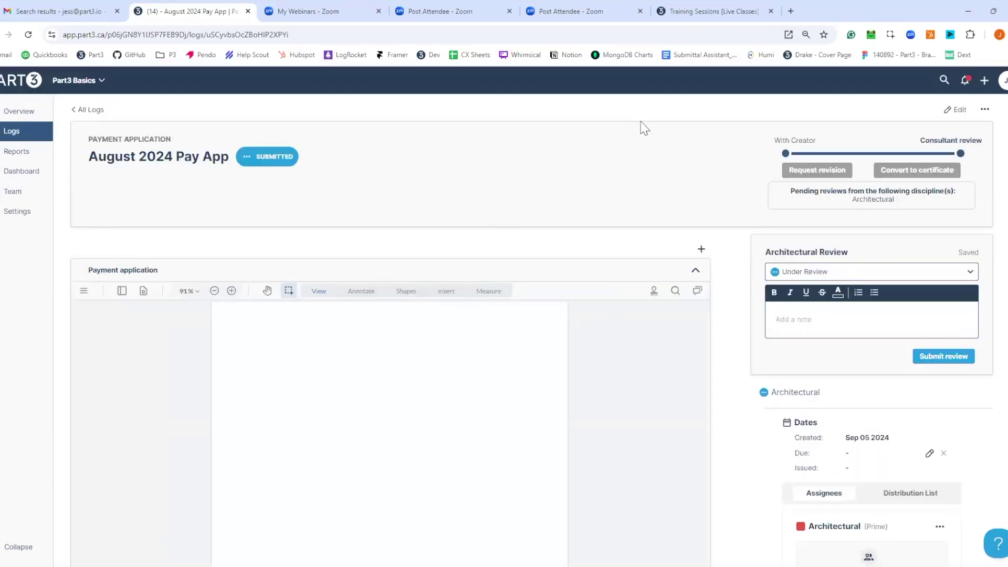
left_click(965, 112)
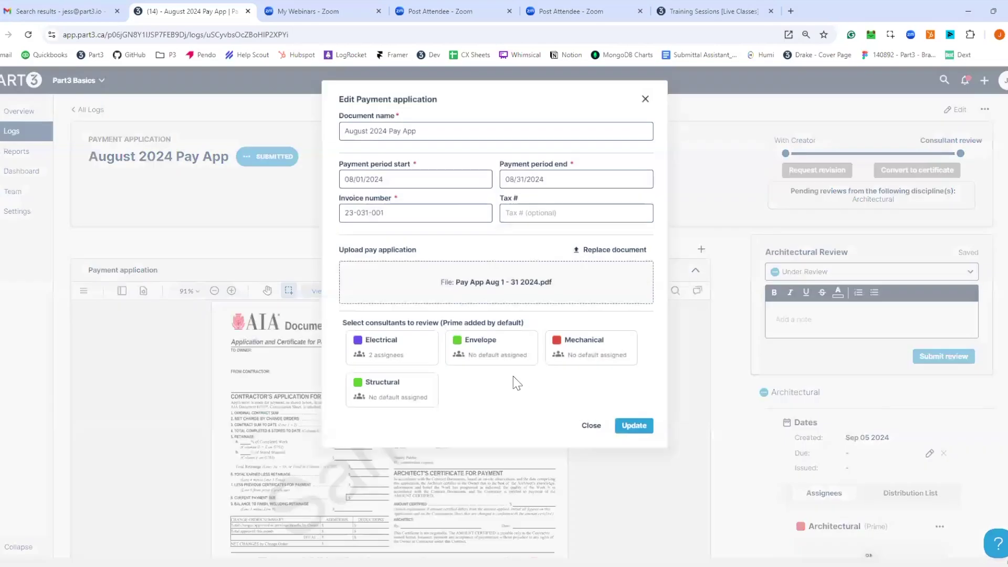
left_click(559, 348)
left_click(411, 384)
left_click(633, 424)
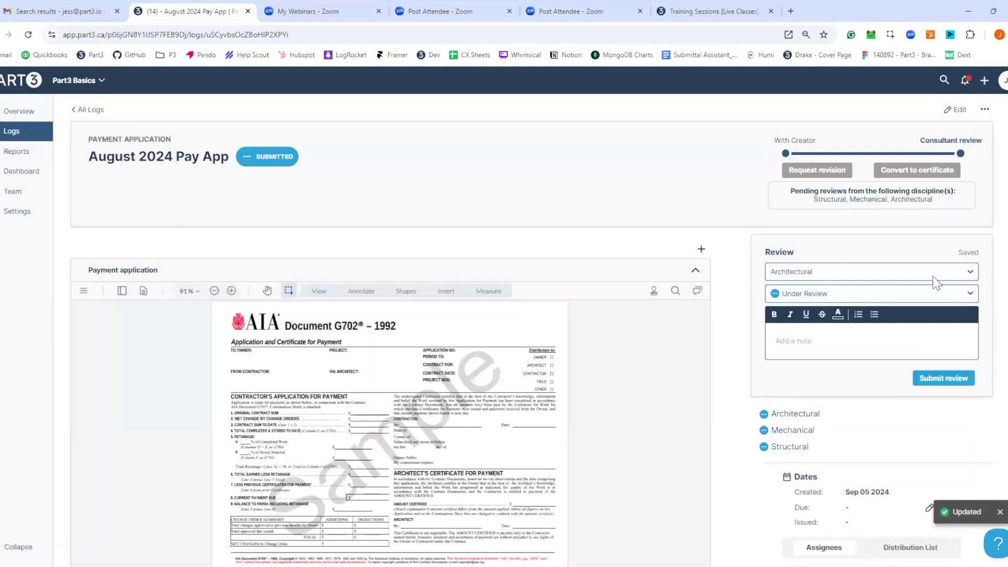
Look over the payment application and submit the Architectural review as Fair and reasonable.
scroll(733, 299, "down", 1)
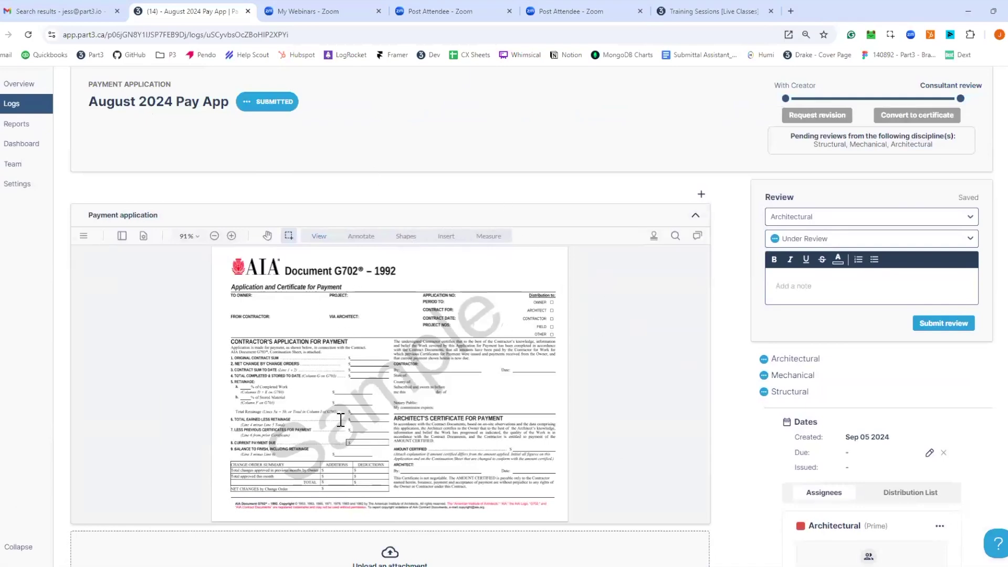
scroll(303, 353, "down", 4)
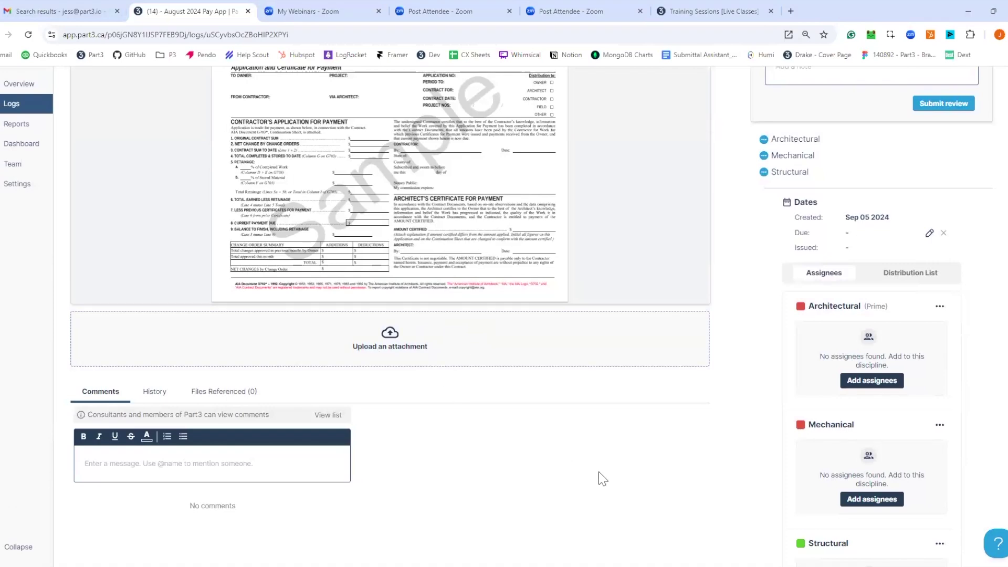
scroll(603, 479, "up", 5)
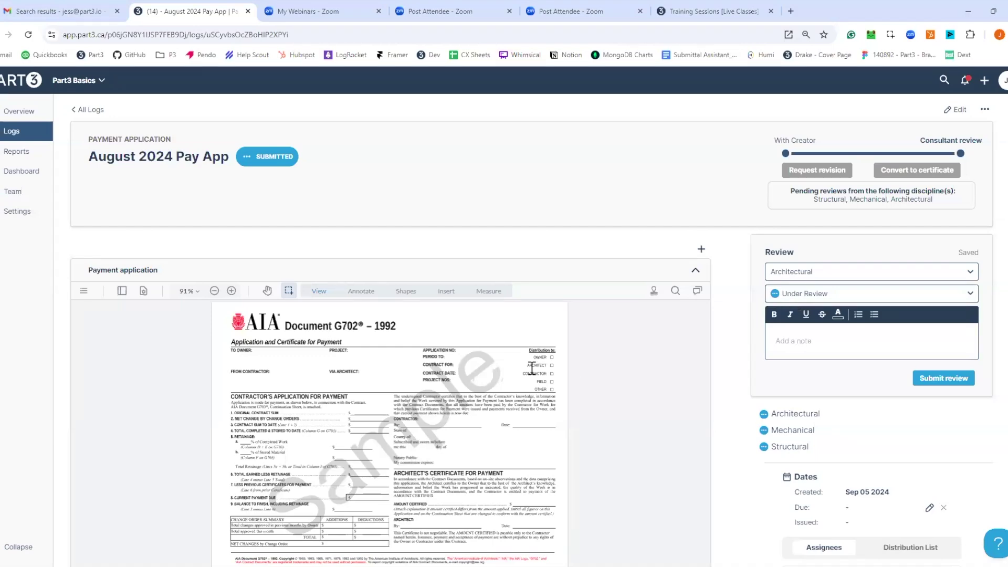
left_click(820, 299)
left_click(844, 348)
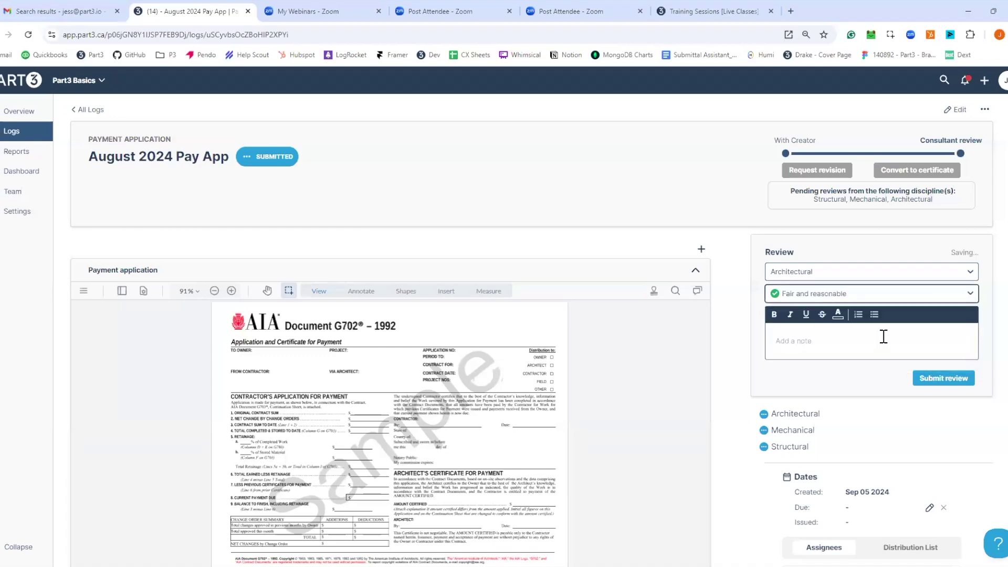
left_click(930, 379)
Submit the Mechanical review of the payment application as Fair and reasonable.
left_click(832, 237)
left_click(818, 271)
left_click(818, 271)
left_click(841, 311)
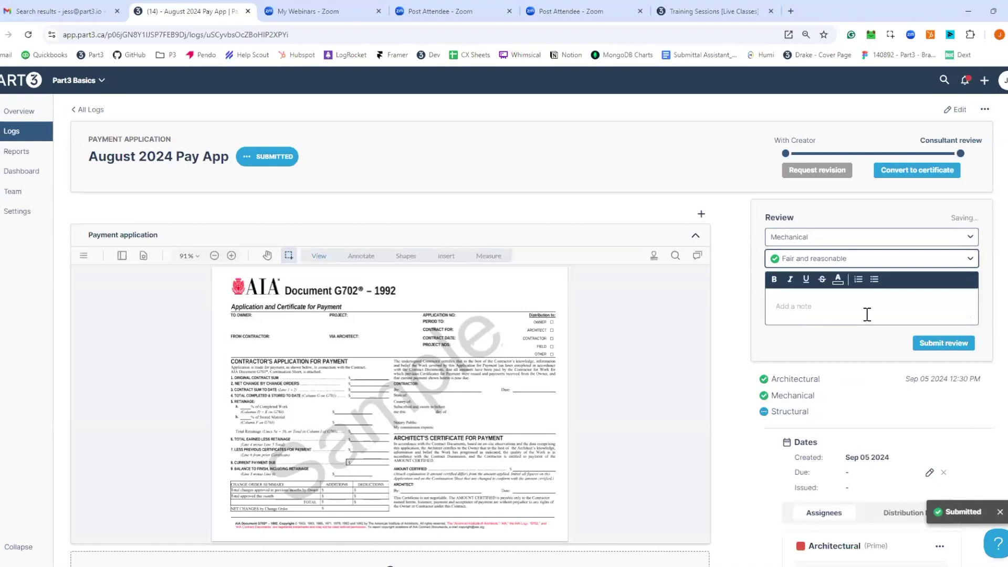
left_click(940, 344)
Submit the Structural review of the payment application as Rejected with comments.
left_click(818, 239)
left_click(819, 288)
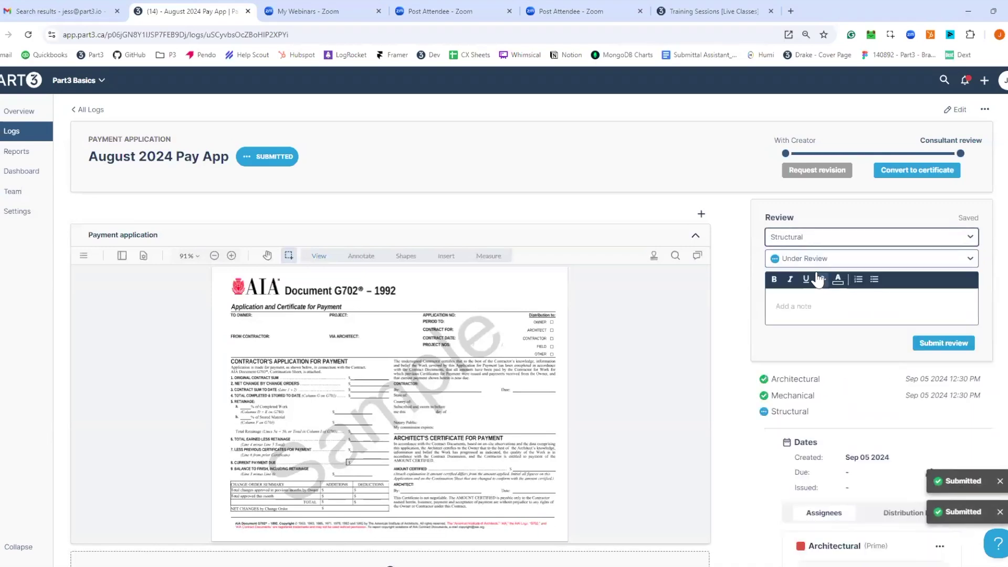
left_click(819, 259)
left_click(831, 328)
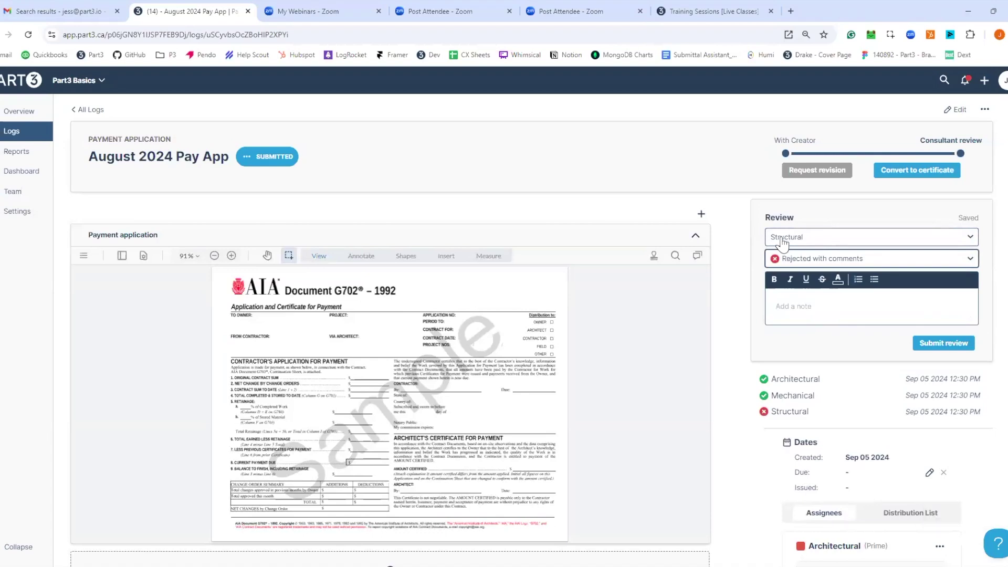
scroll(654, 355, "down", 8)
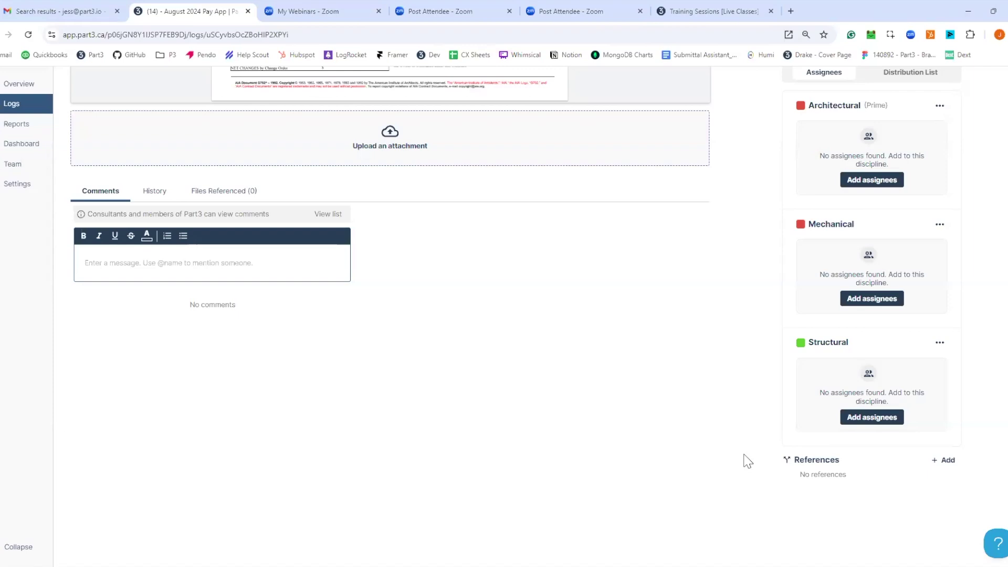
scroll(748, 458, "up", 10)
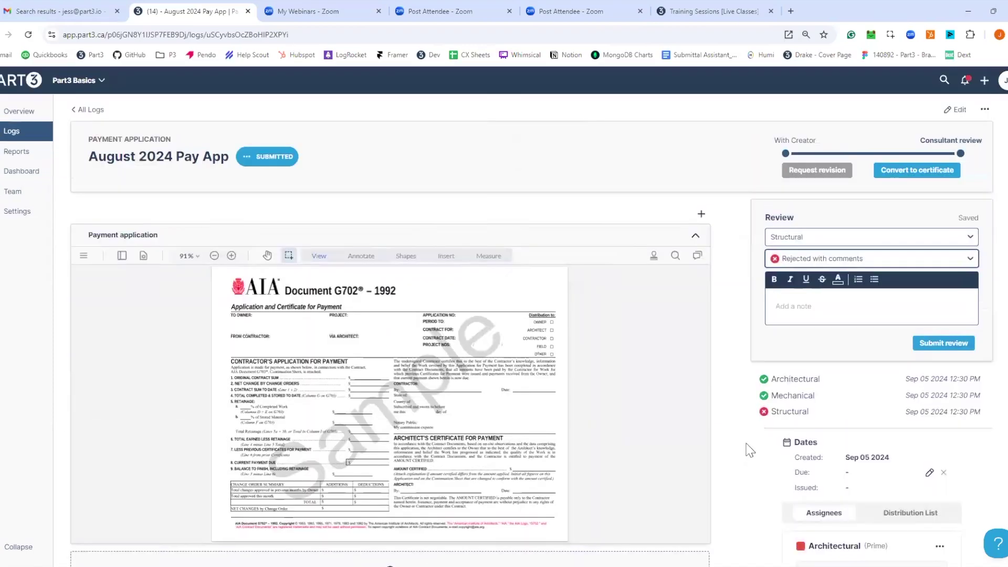
left_click(943, 344)
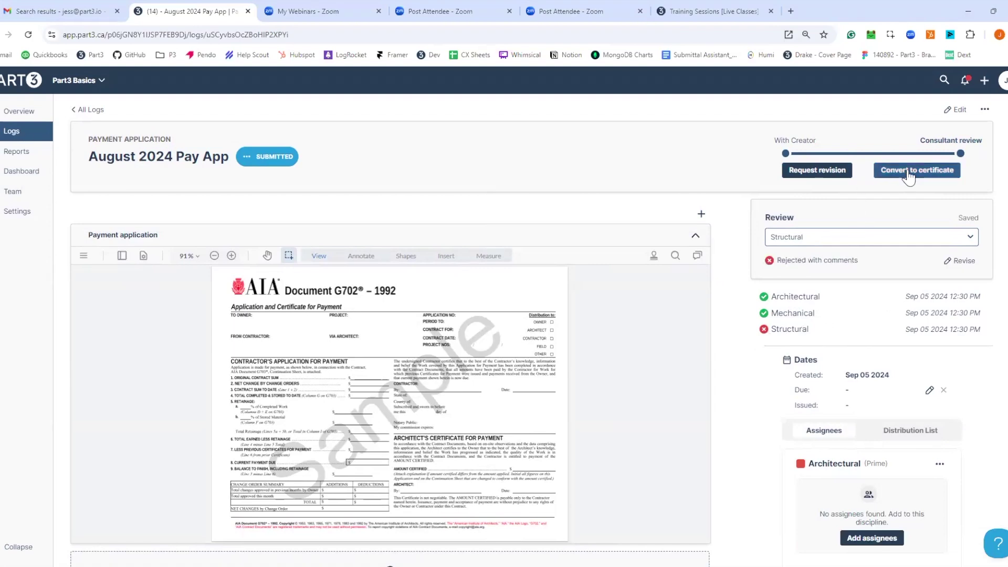
Request a revision from the general contractor with "Structural should only be 25%" added above the consultant's rejection in the revision notes.
left_click(817, 171)
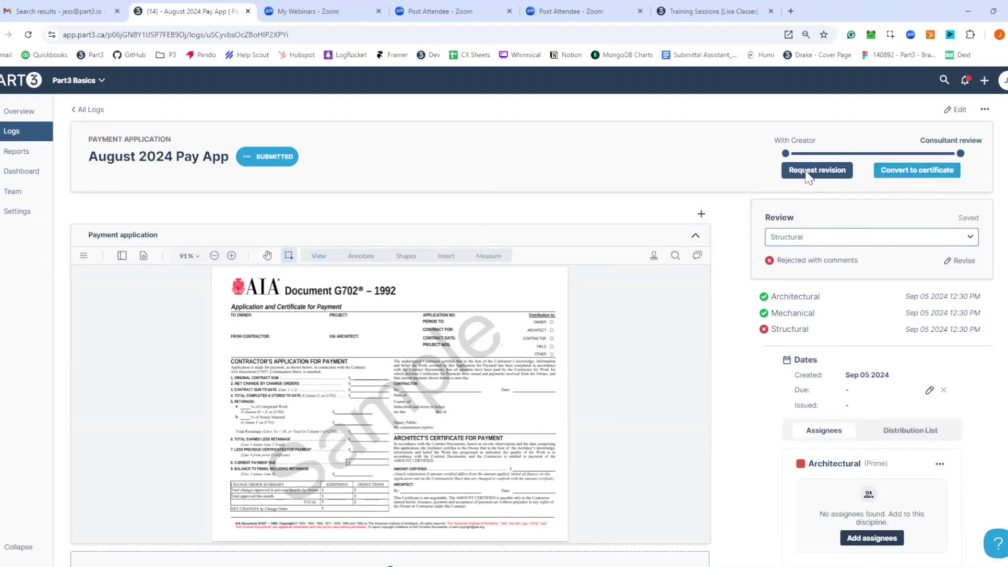
left_click(549, 199)
left_click(506, 351)
type("sTRUC")
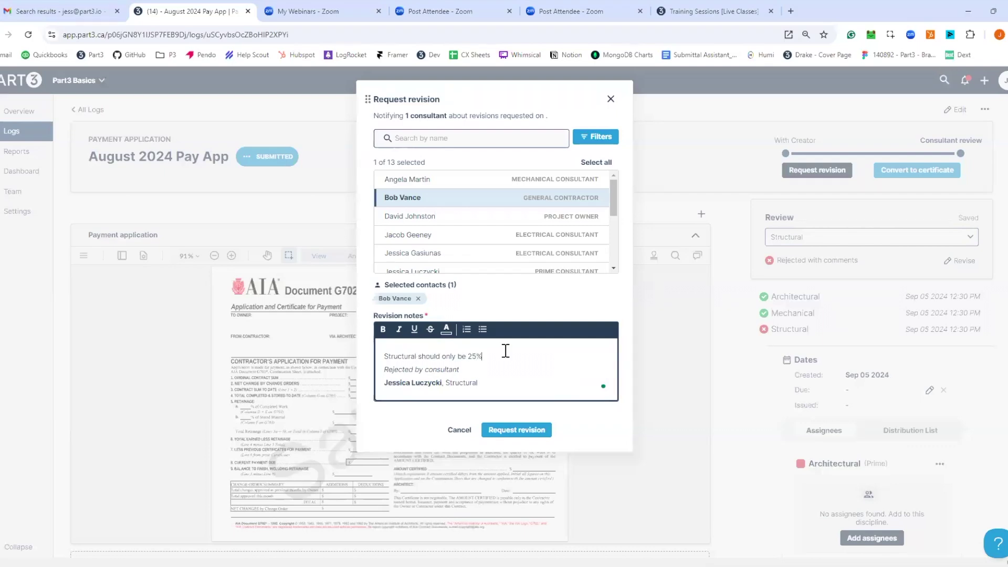
key("Return")
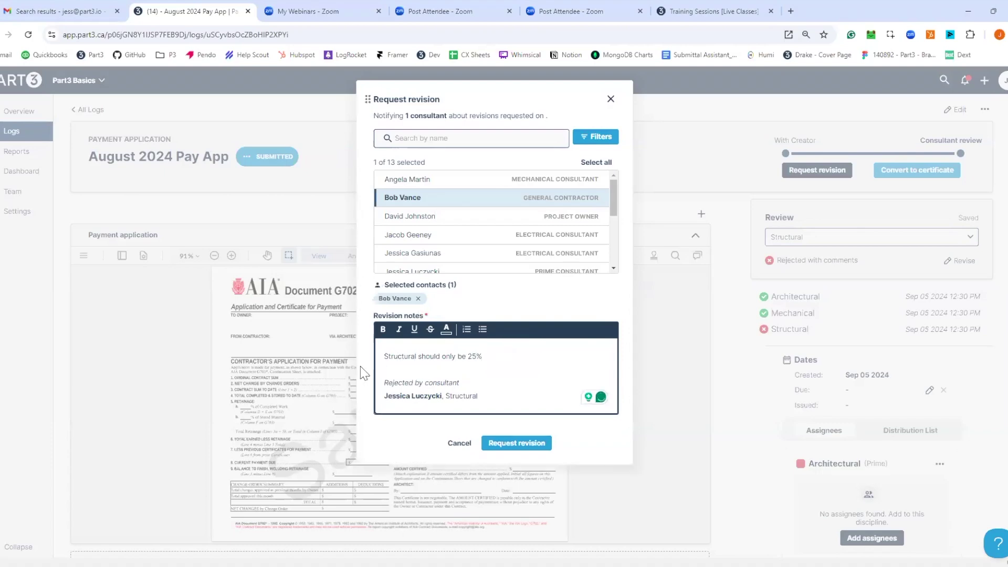
left_click(487, 444)
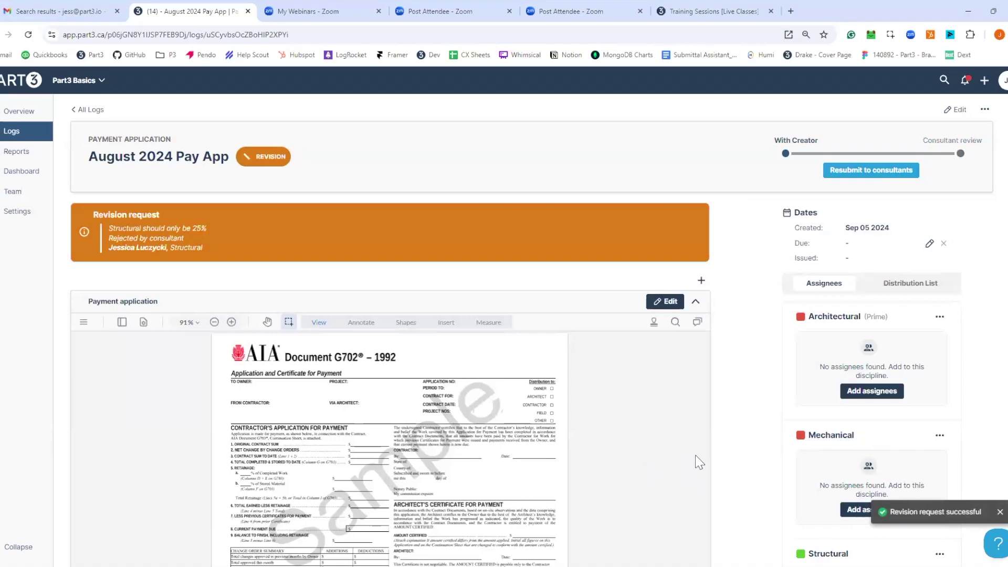
Assign the first listed prime consultant to the Architectural discipline of the payment application.
scroll(766, 415, "down", 3)
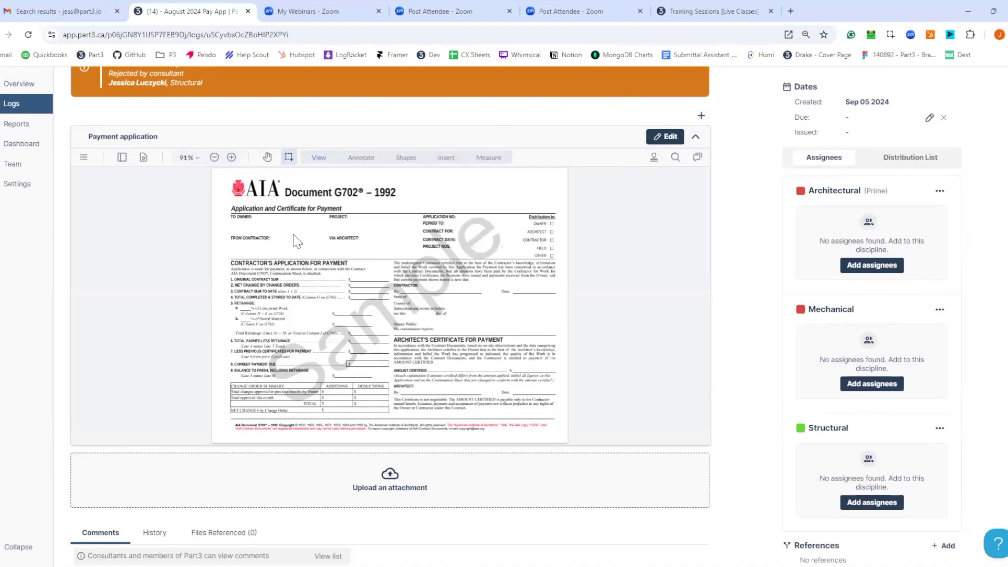
left_click(845, 267)
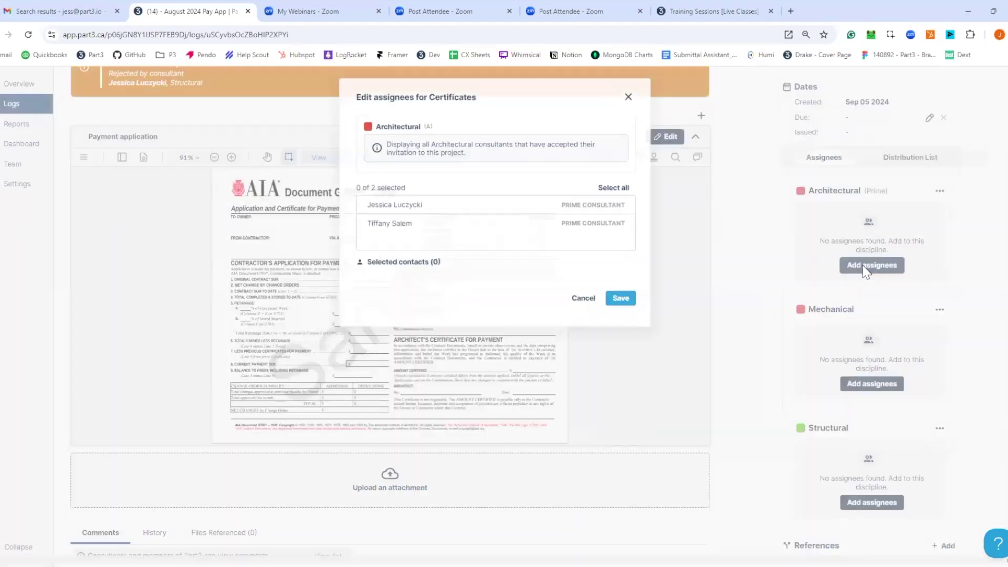
left_click(564, 209)
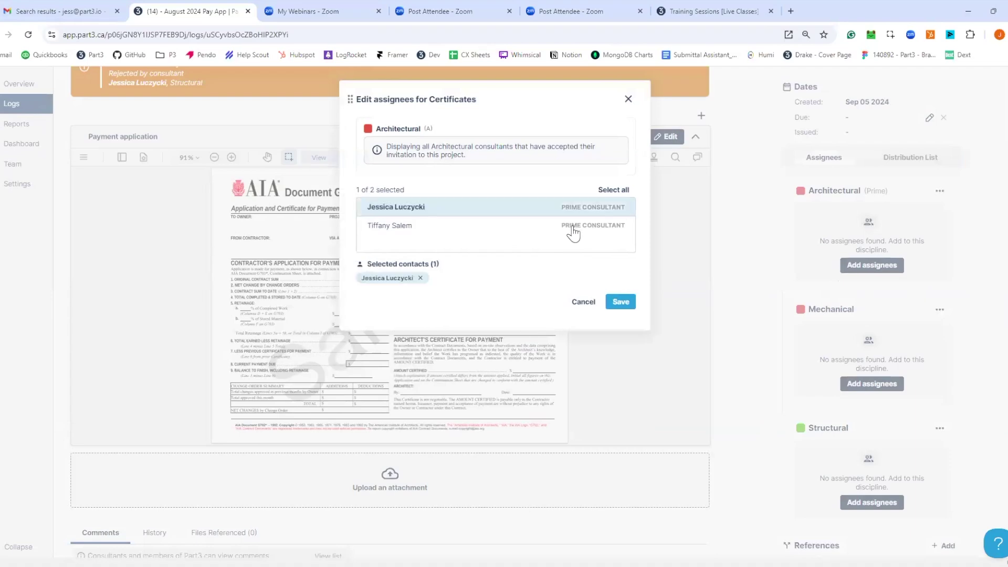
left_click(619, 302)
Assign the first two listed consultants to the Mechanical discipline and the first listed consultant to the Structural discipline.
left_click(874, 305)
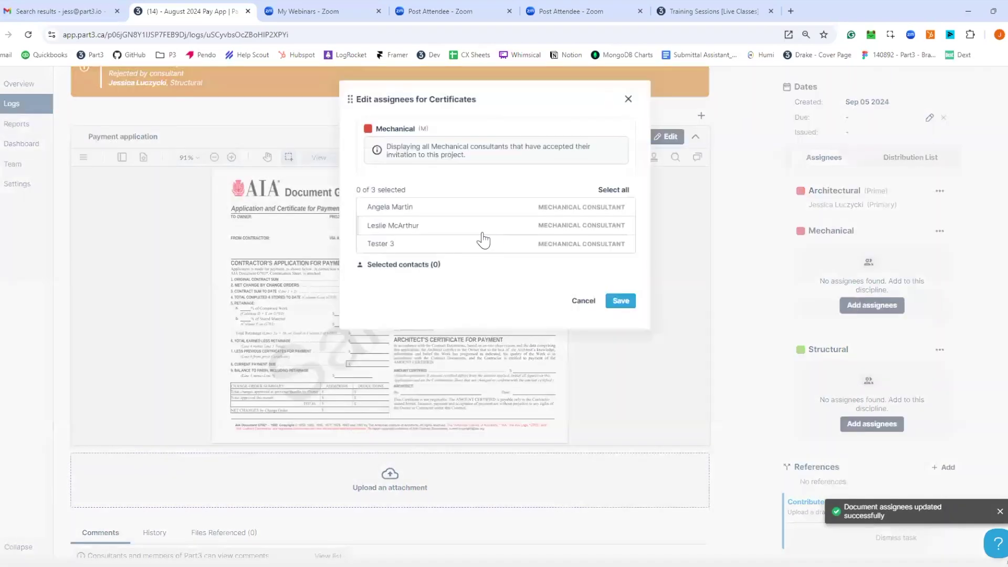
left_click(479, 225)
left_click(475, 207)
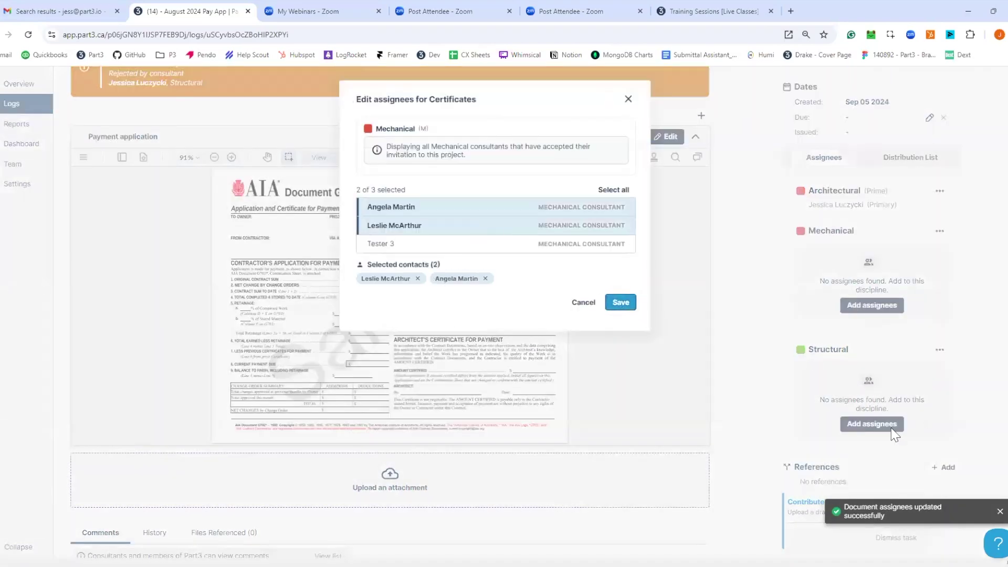
left_click(615, 305)
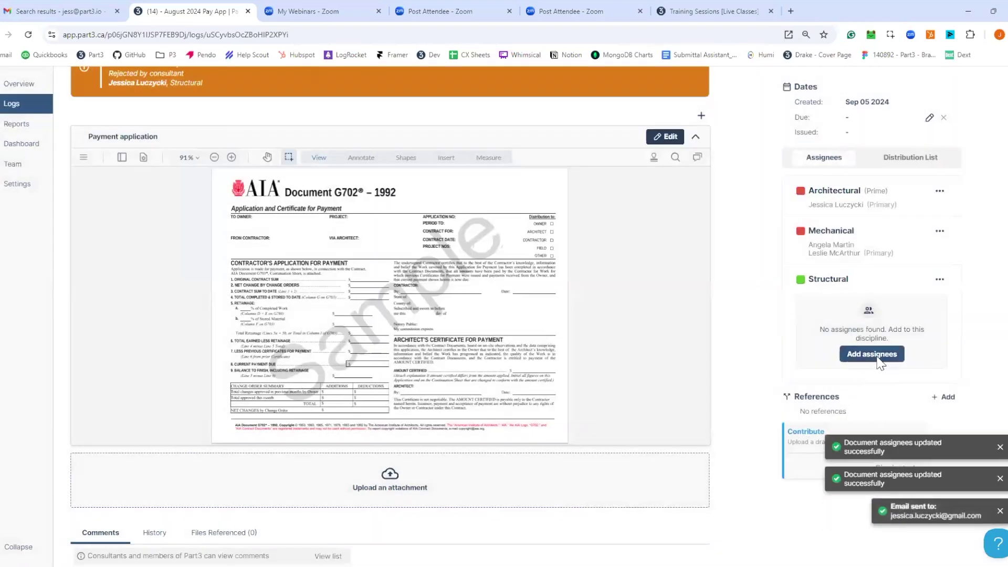
left_click(874, 354)
left_click(452, 208)
left_click(621, 303)
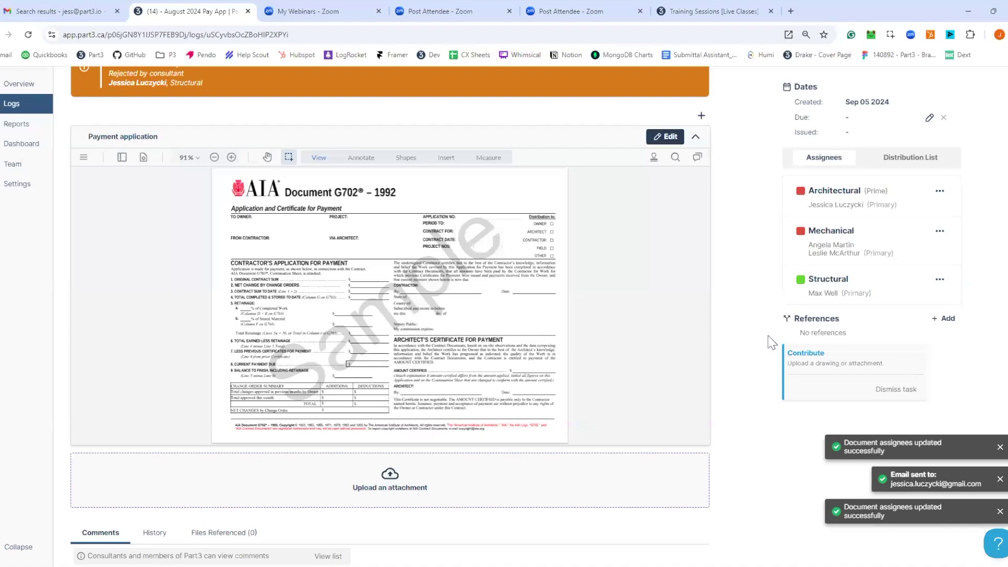
scroll(770, 342, "up", 1)
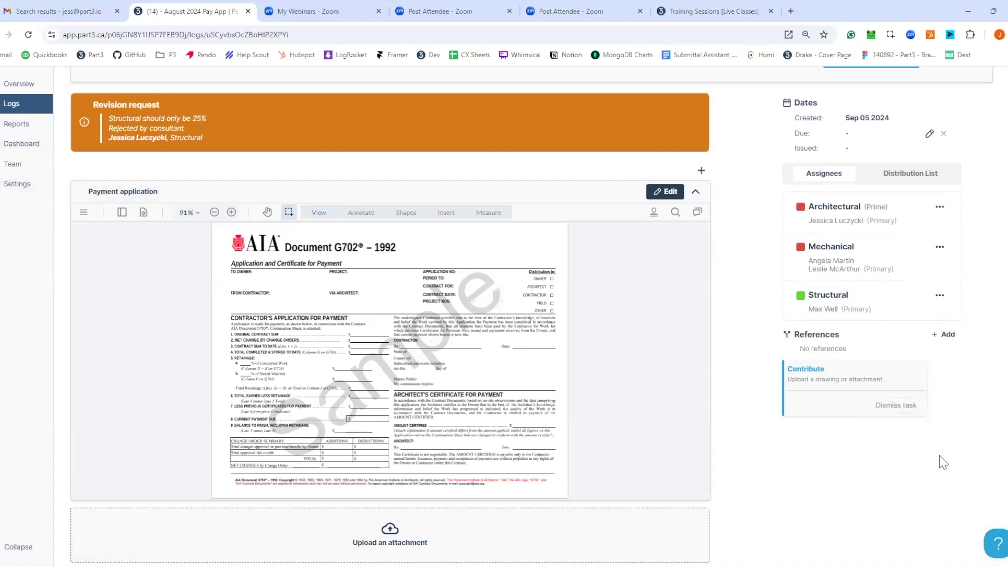
scroll(937, 470, "up", 2)
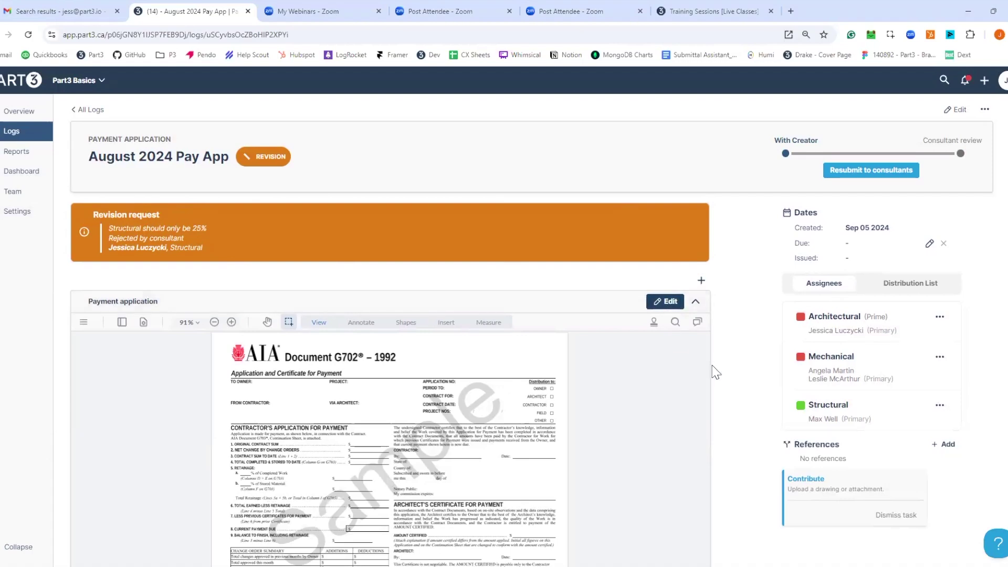
scroll(722, 366, "down", 5)
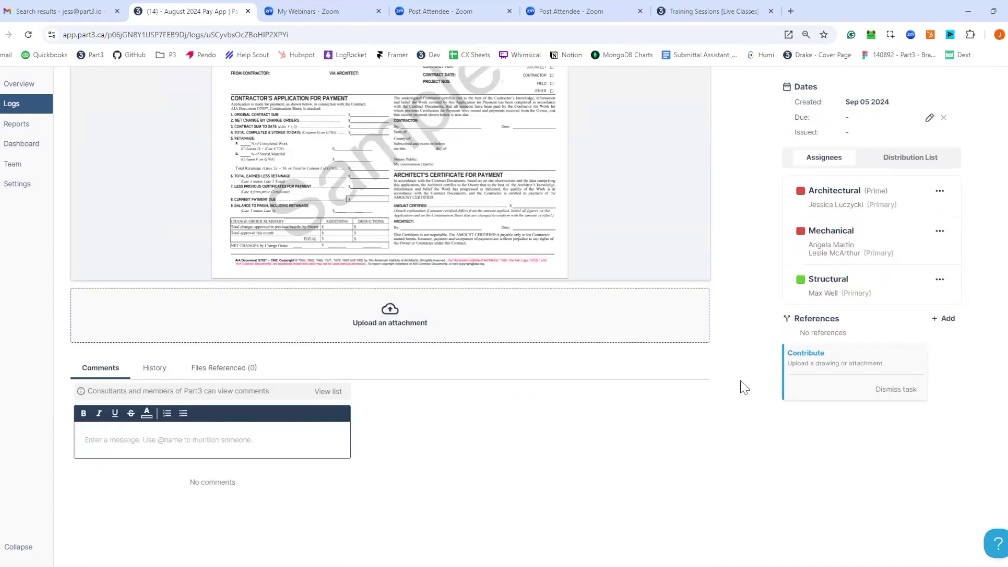
Submit the Architectural review of the August 2024 payment application as Fair and reasonable.
scroll(744, 388, "up", 5)
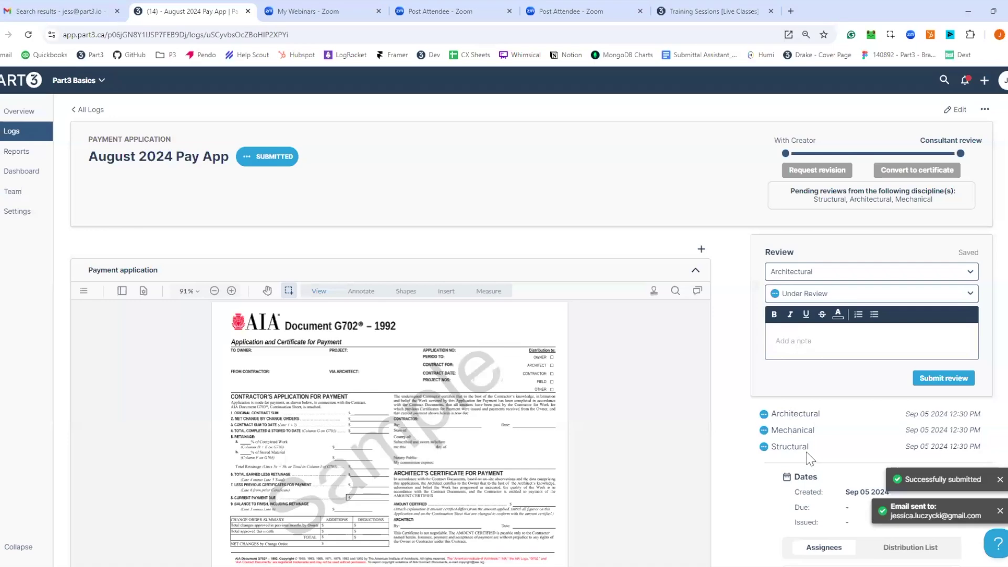
scroll(813, 323, "down", 2)
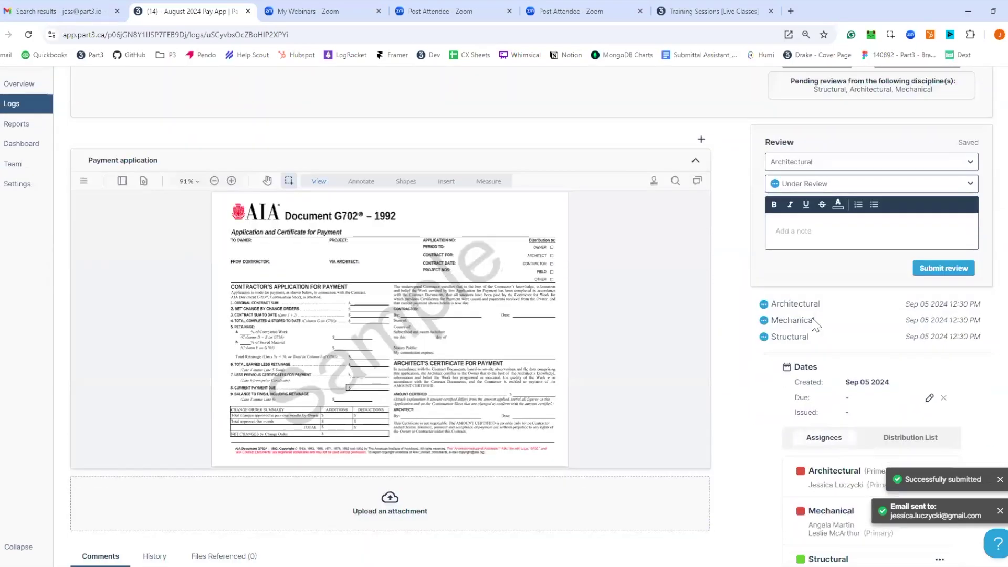
left_click(804, 184)
left_click(809, 239)
left_click(943, 269)
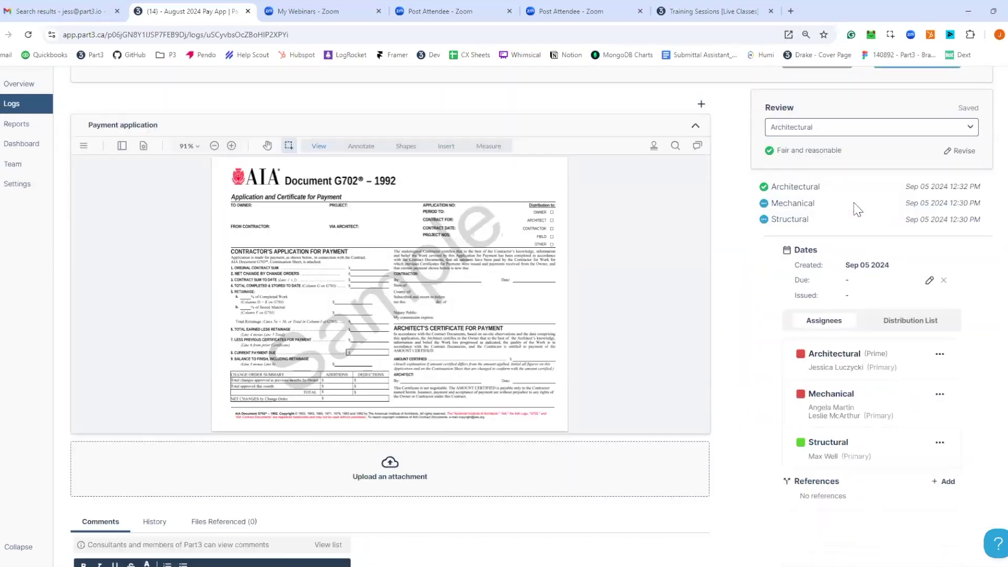
Submit the Mechanical review of the payment application as Fair and reasonable.
left_click(830, 138)
left_click(815, 162)
left_click(820, 151)
left_click(833, 202)
left_click(926, 236)
Submit the Structural review of the payment application as Fair and reasonable.
left_click(817, 131)
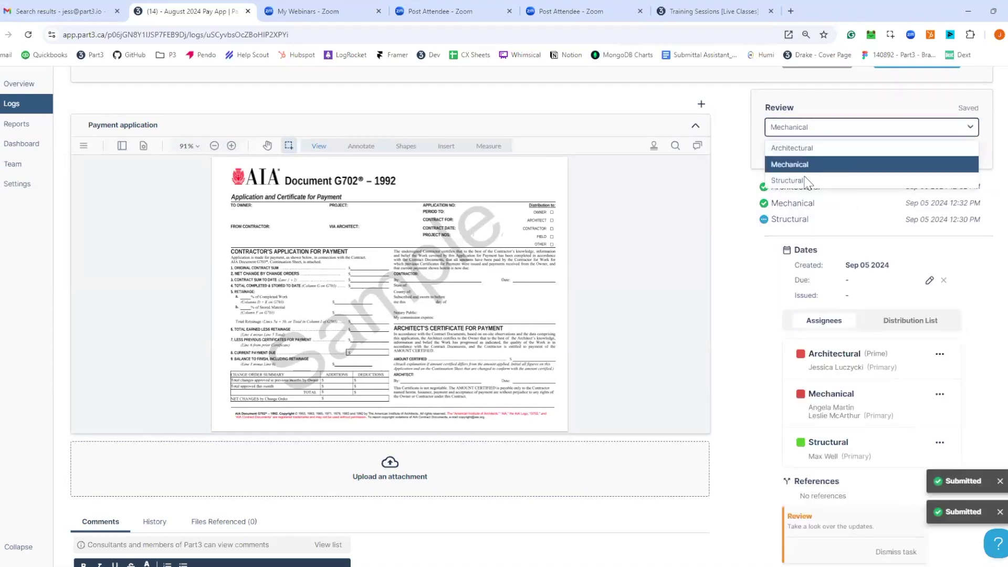
left_click(816, 178)
left_click(819, 151)
left_click(819, 204)
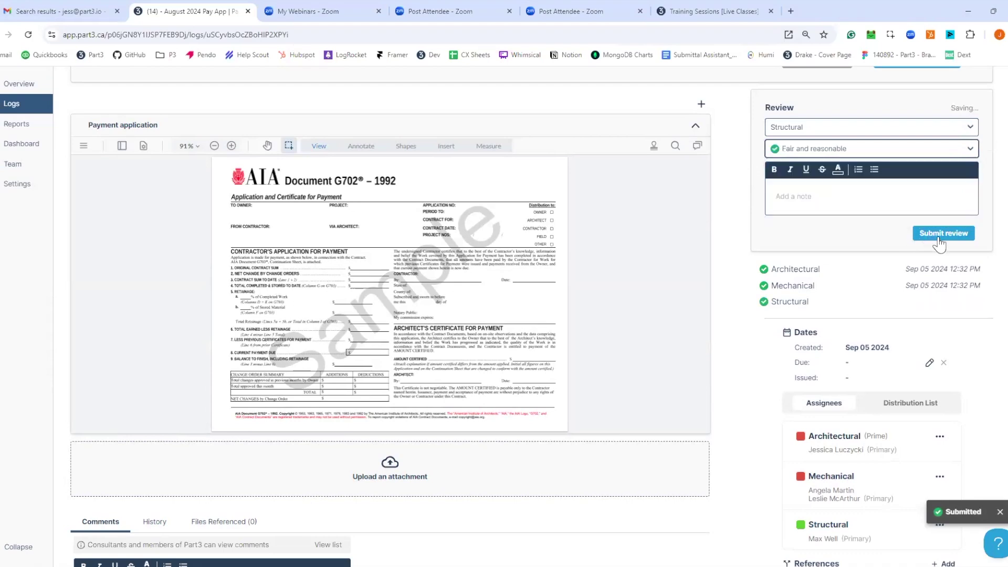
left_click(942, 233)
Convert the payment application to a blank certificate with owner City of Kitchener, the third listed owner representative, and contractor CW Builders Ltd.
scroll(903, 303, "up", 2)
left_click(917, 169)
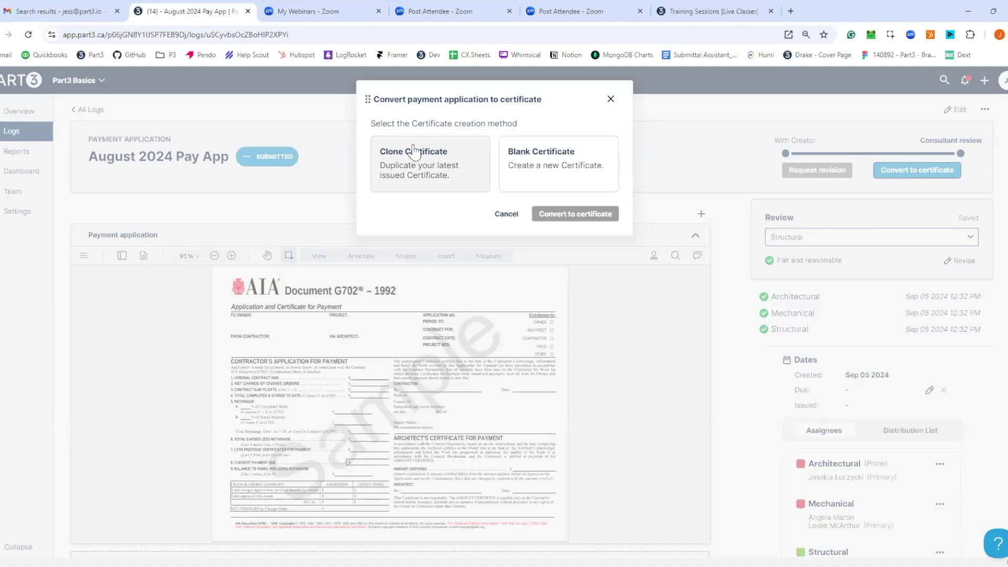
left_click(577, 172)
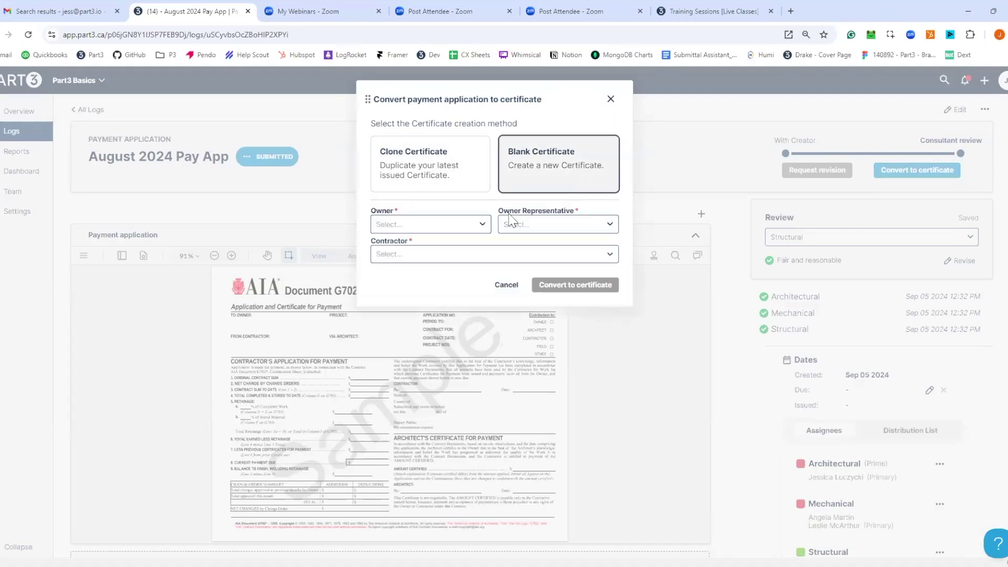
left_click(465, 227)
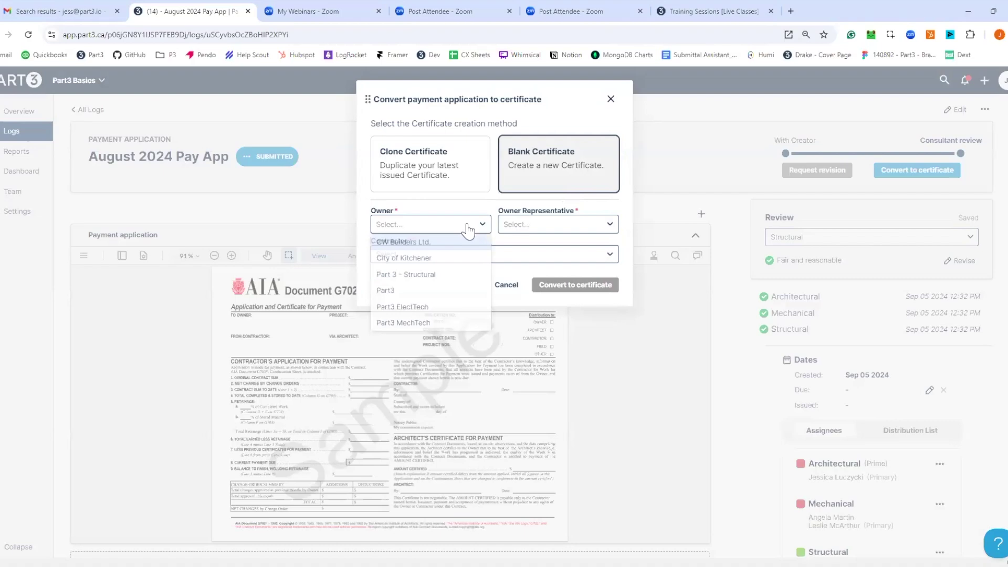
left_click(418, 261)
left_click(549, 226)
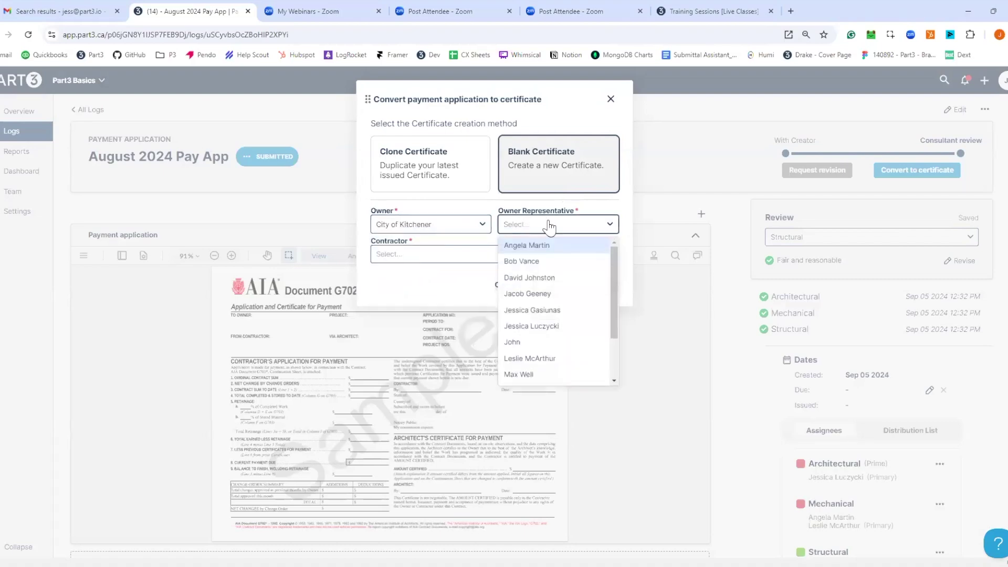
left_click(551, 278)
left_click(446, 257)
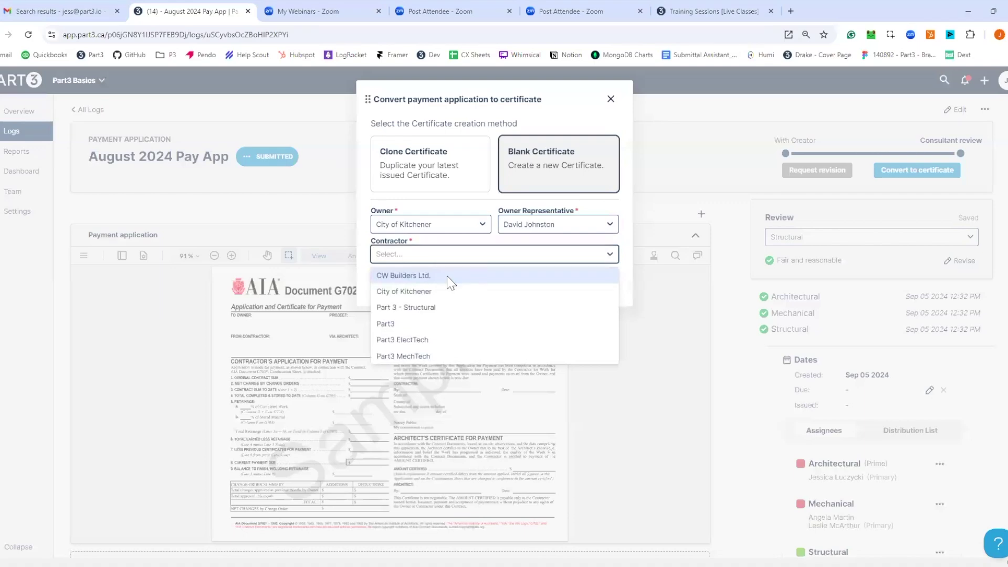
left_click(446, 276)
left_click(566, 285)
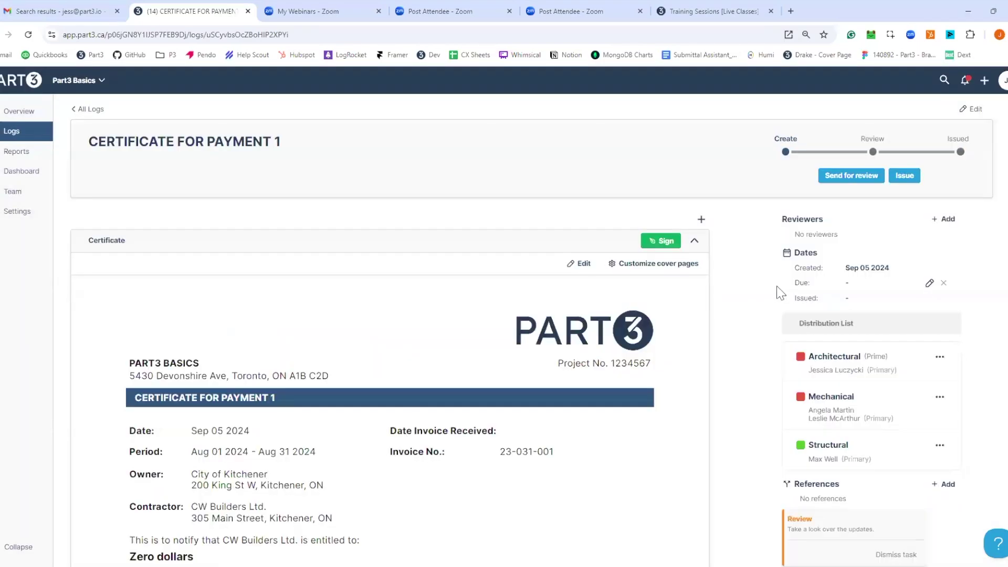
Look over the new certificate for payment and open its amount breakdown for editing.
scroll(742, 292, "down", 1)
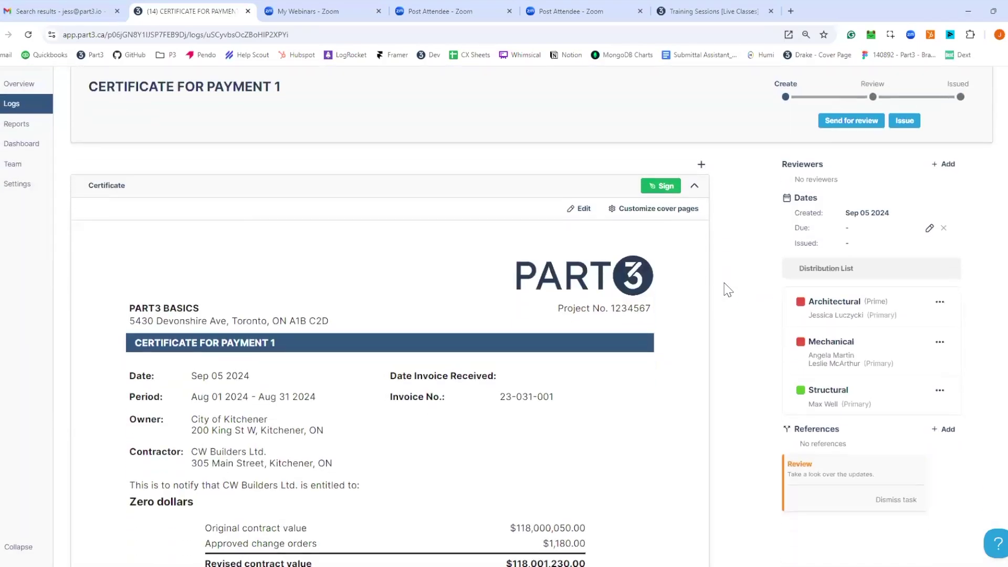
scroll(415, 273, "down", 5)
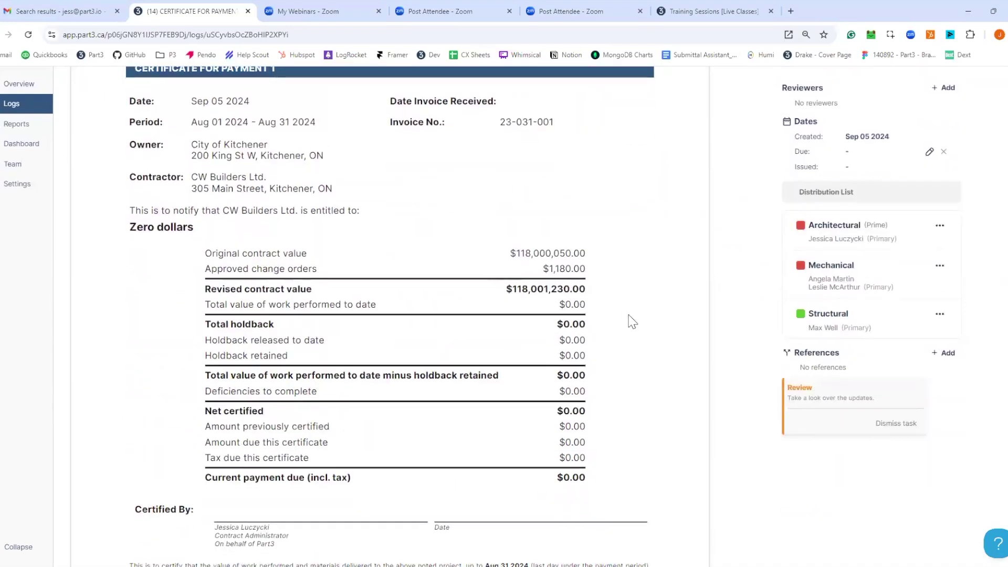
scroll(743, 338, "up", 2)
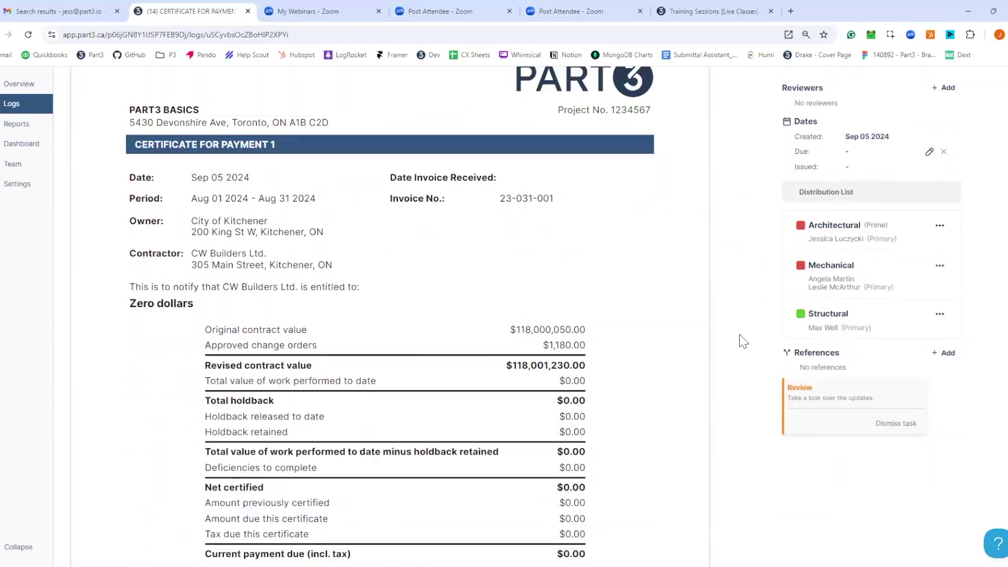
scroll(743, 339, "up", 3)
left_click(578, 209)
Examine the certificate's editable line items and disclaimer alongside the attached payment application form.
scroll(704, 221, "down", 1)
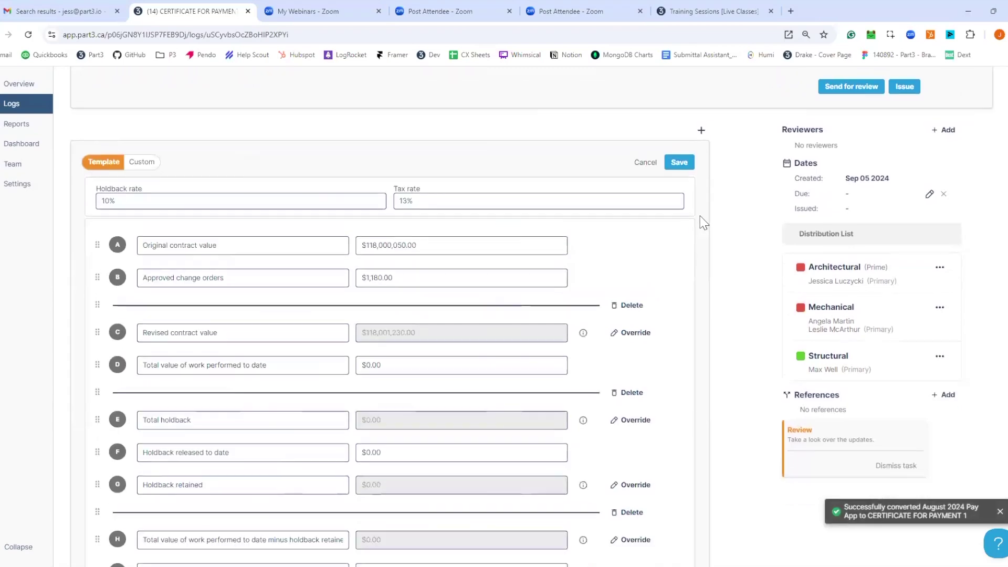
scroll(704, 221, "down", 2)
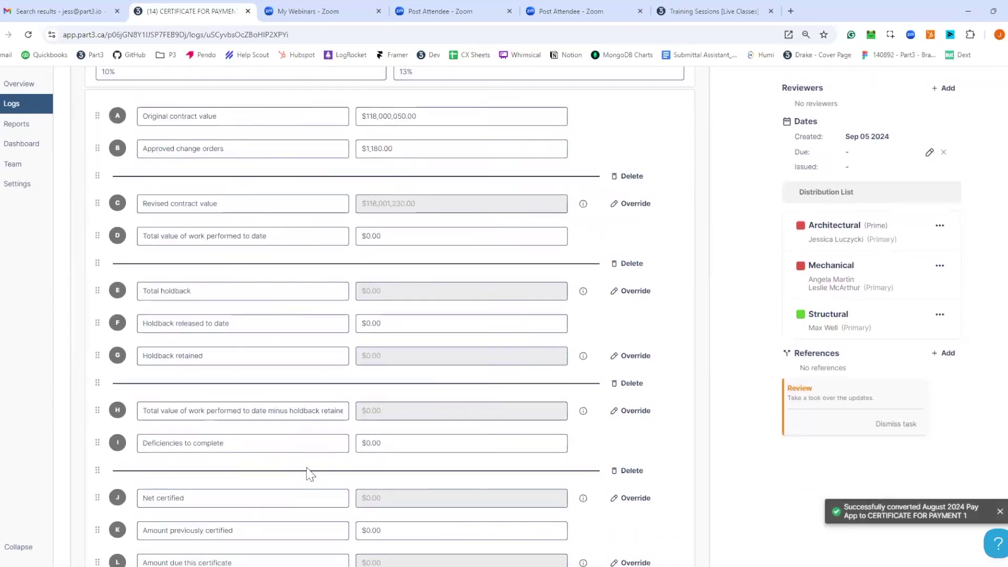
scroll(560, 466, "up", 1)
scroll(562, 462, "down", 9)
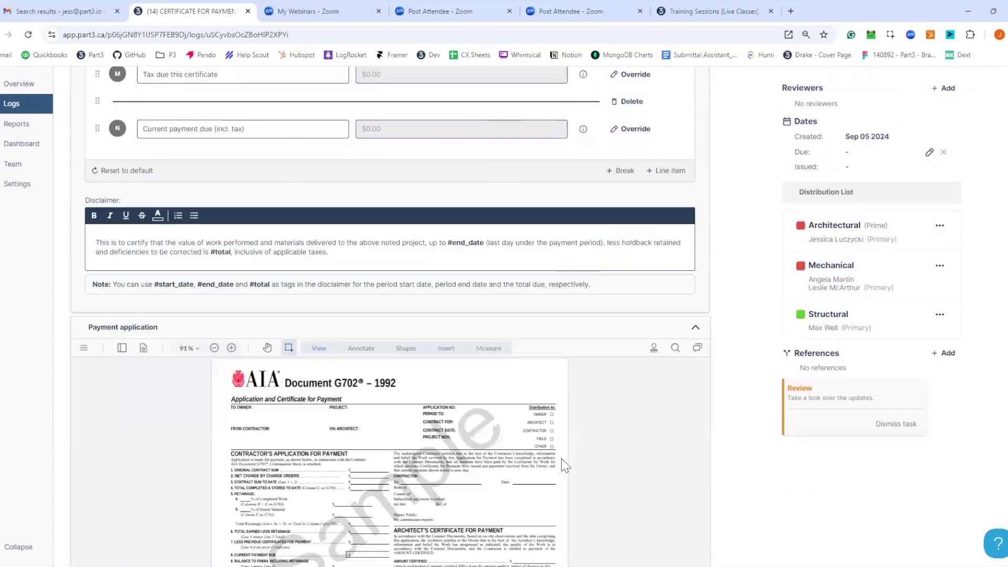
scroll(562, 466, "down", 3)
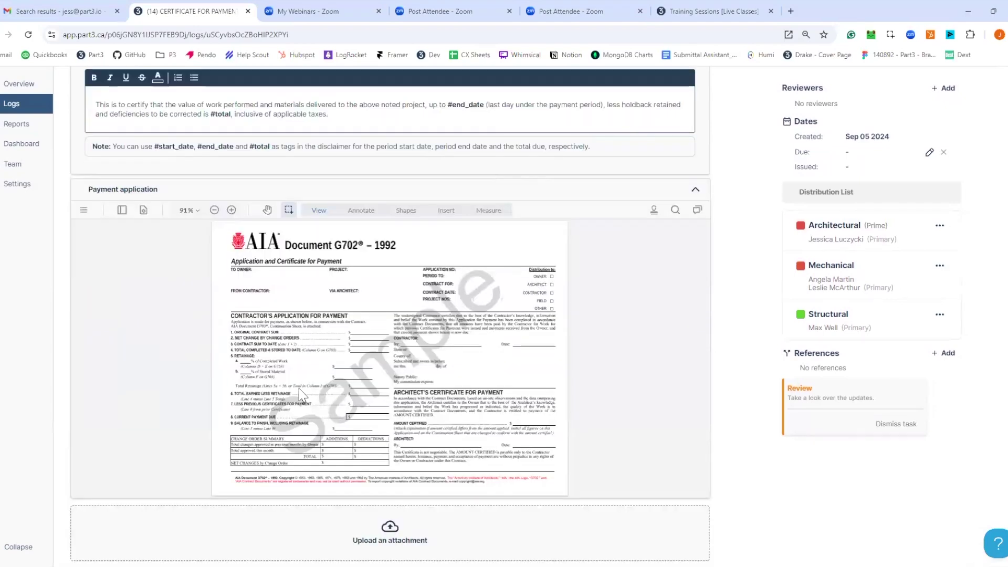
scroll(239, 434, "up", 3)
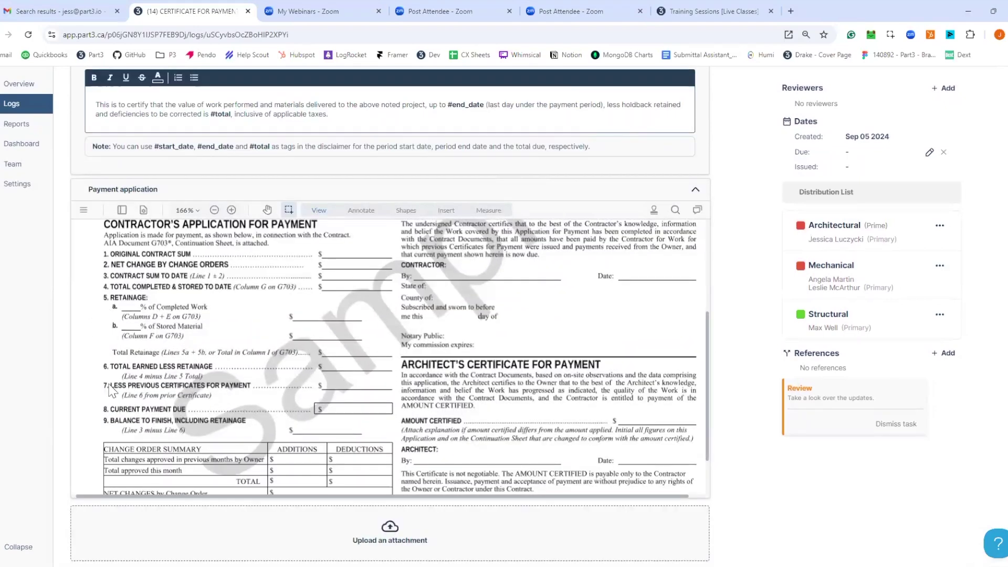
scroll(230, 379, "down", 2)
scroll(237, 383, "down", 5)
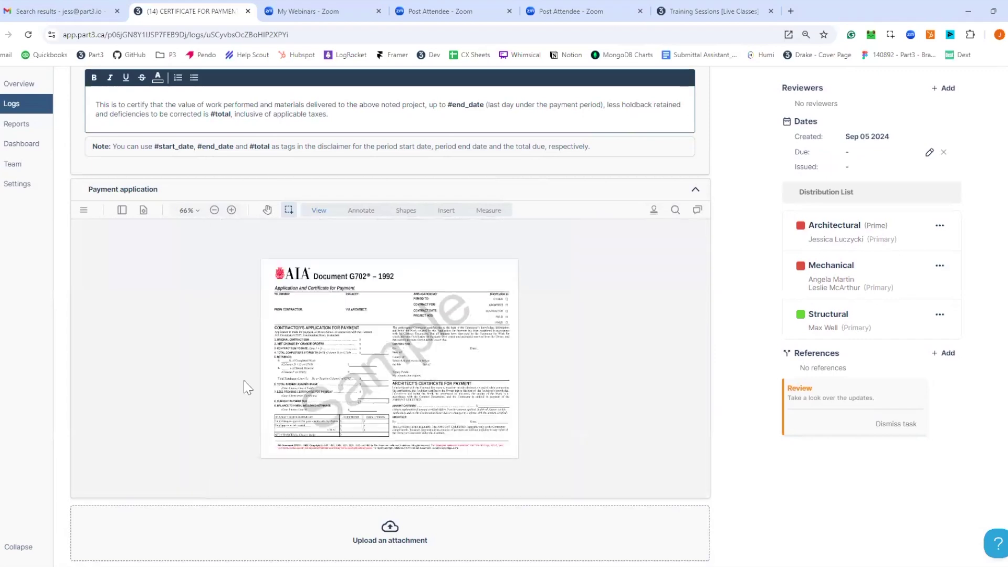
scroll(245, 387, "up", 5)
scroll(360, 363, "up", 5)
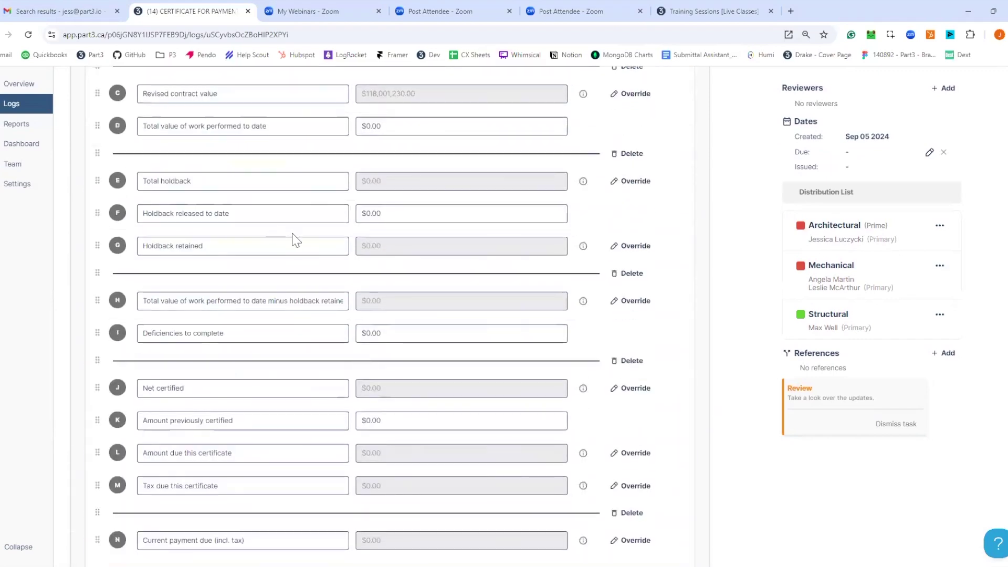
scroll(289, 270, "up", 2)
scroll(288, 268, "up", 2)
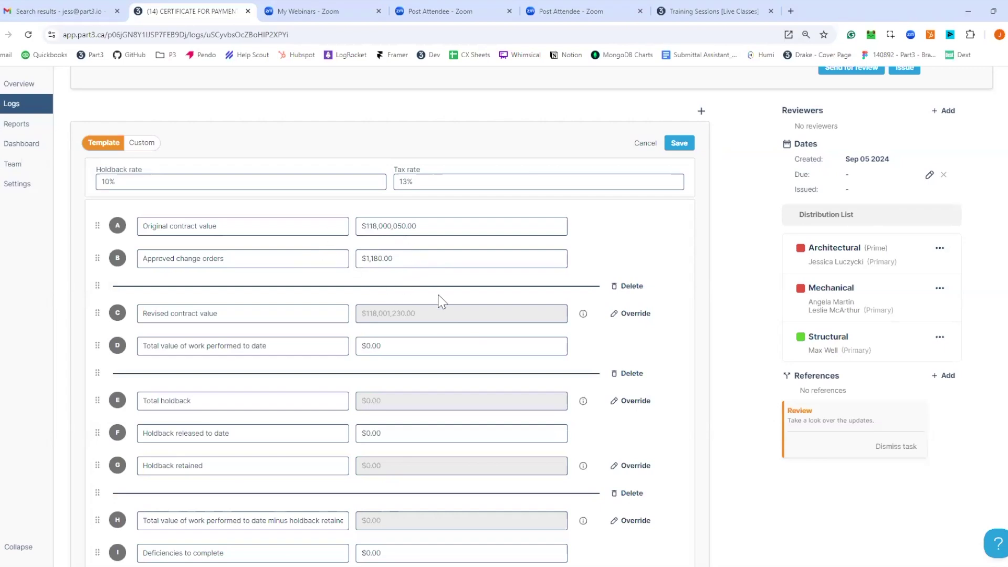
Set the certificate's total value of work performed to date to $95,000.00 and save the breakdown.
scroll(439, 300, "down", 1)
left_click(366, 288)
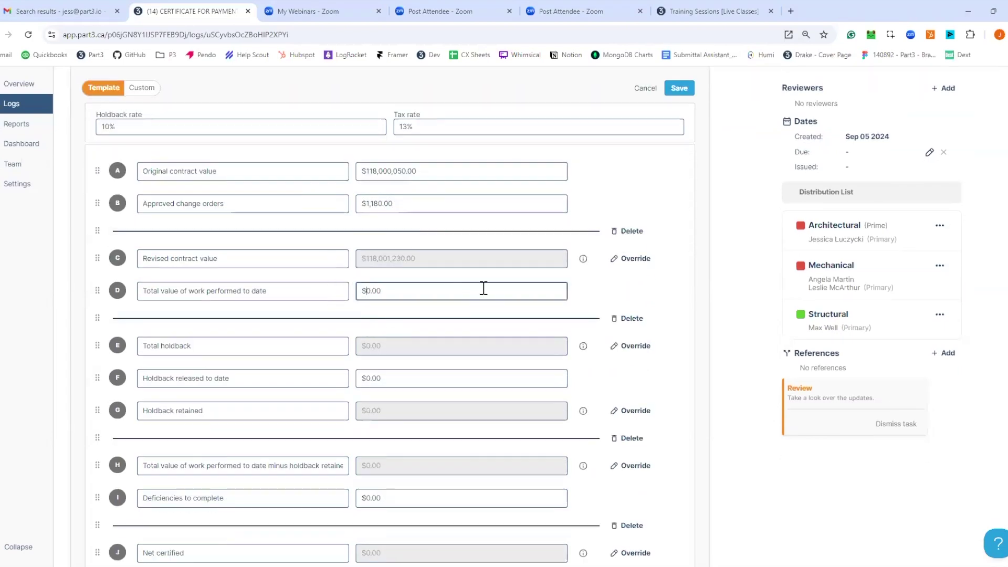
type("9500")
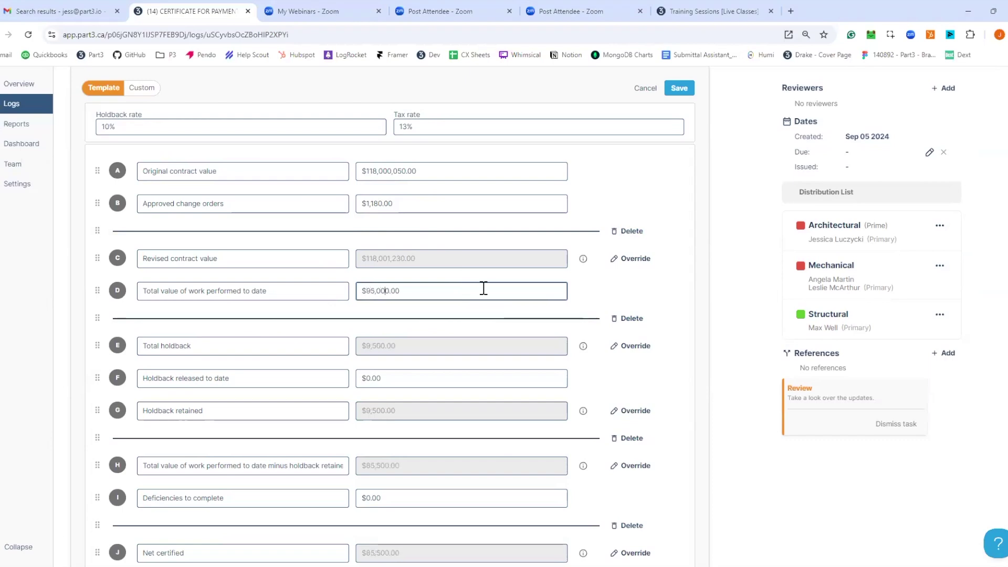
scroll(434, 317, "down", 2)
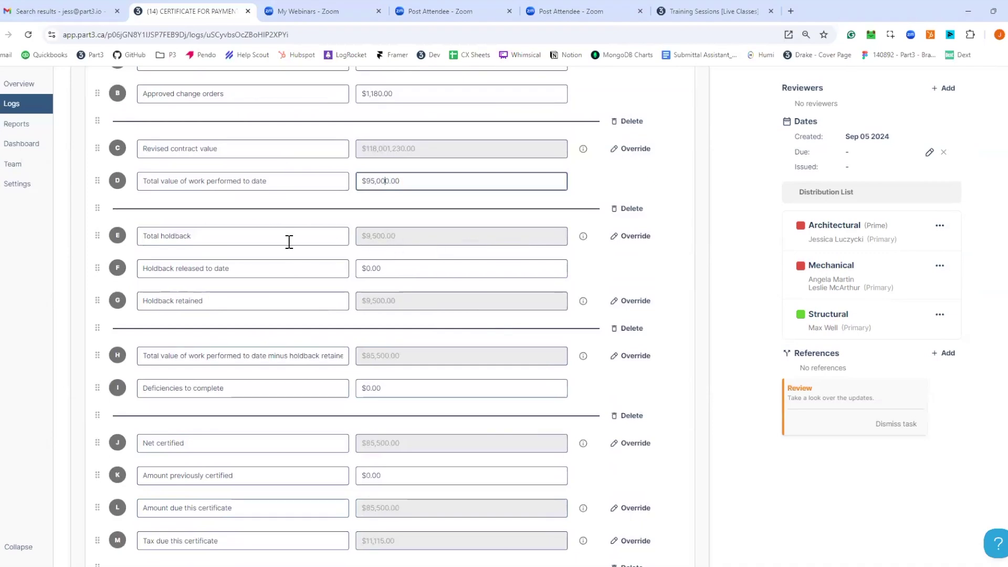
left_click_drag(194, 240, 155, 241)
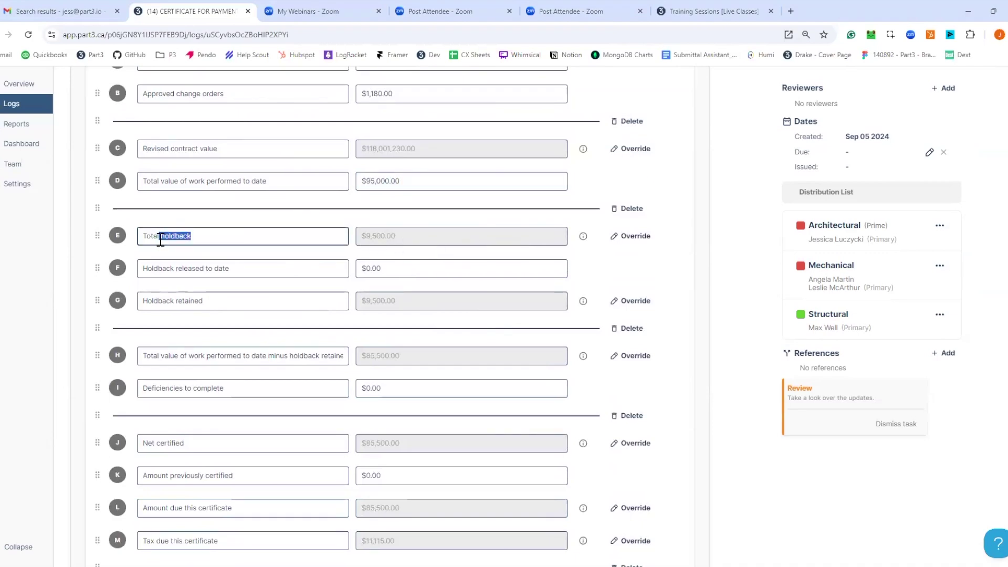
left_click(326, 239)
scroll(478, 313, "down", 3)
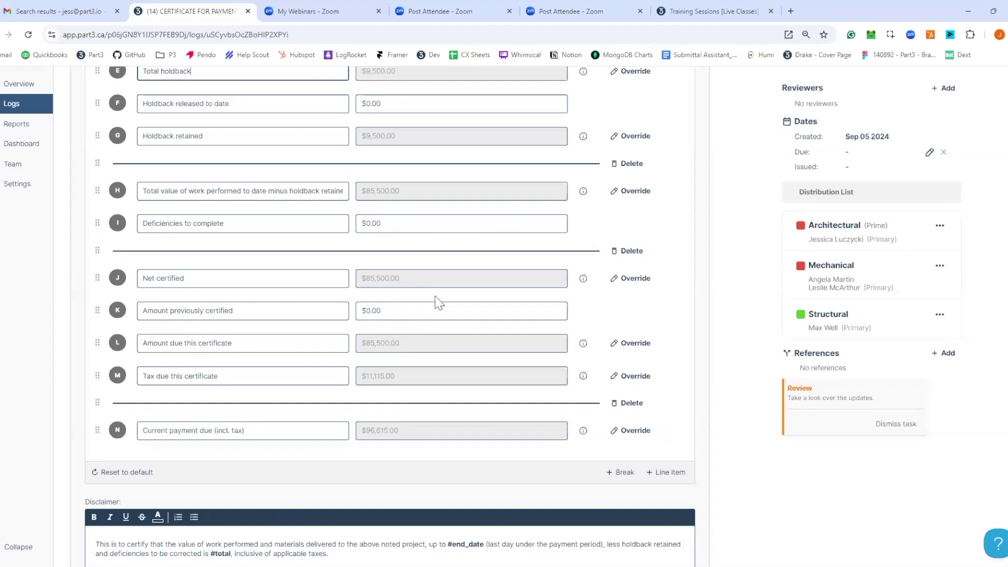
scroll(462, 315, "down", 2)
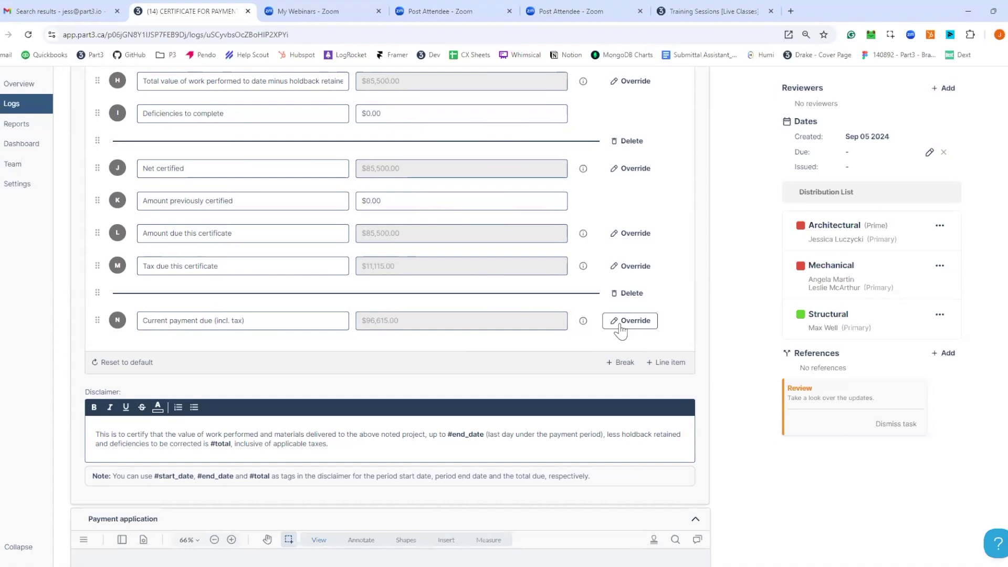
scroll(546, 421, "down", 4)
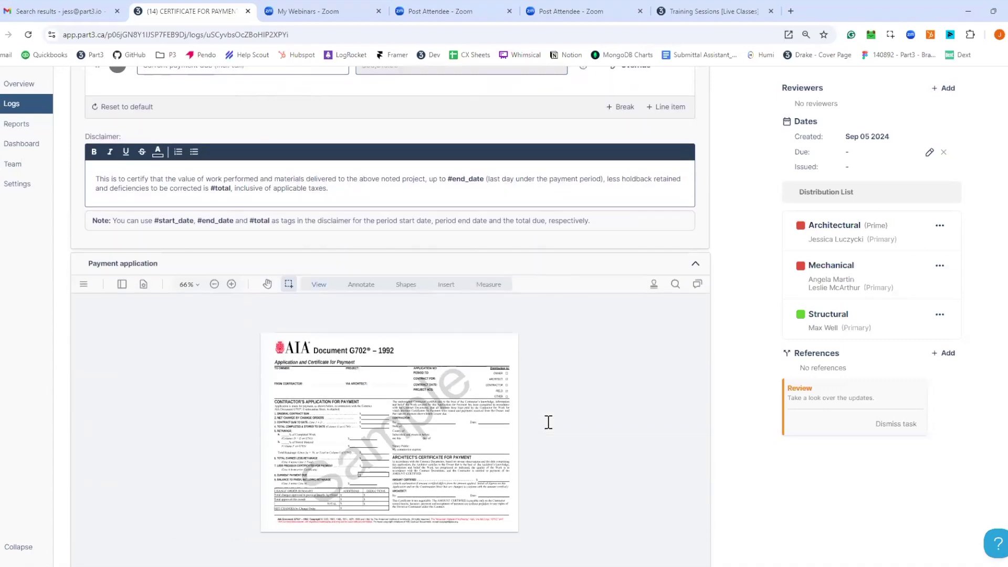
scroll(546, 421, "up", 6)
scroll(704, 294, "up", 8)
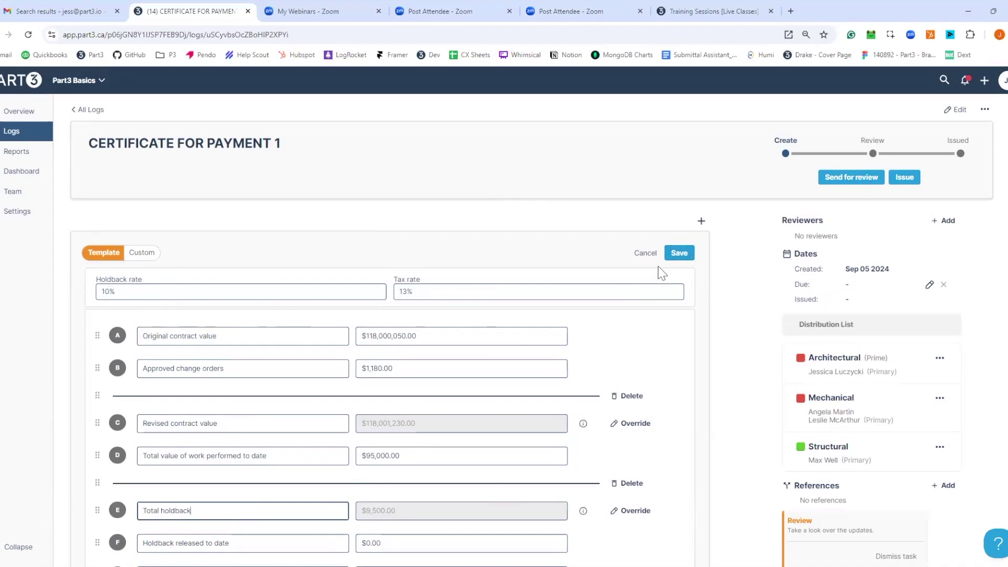
left_click(675, 257)
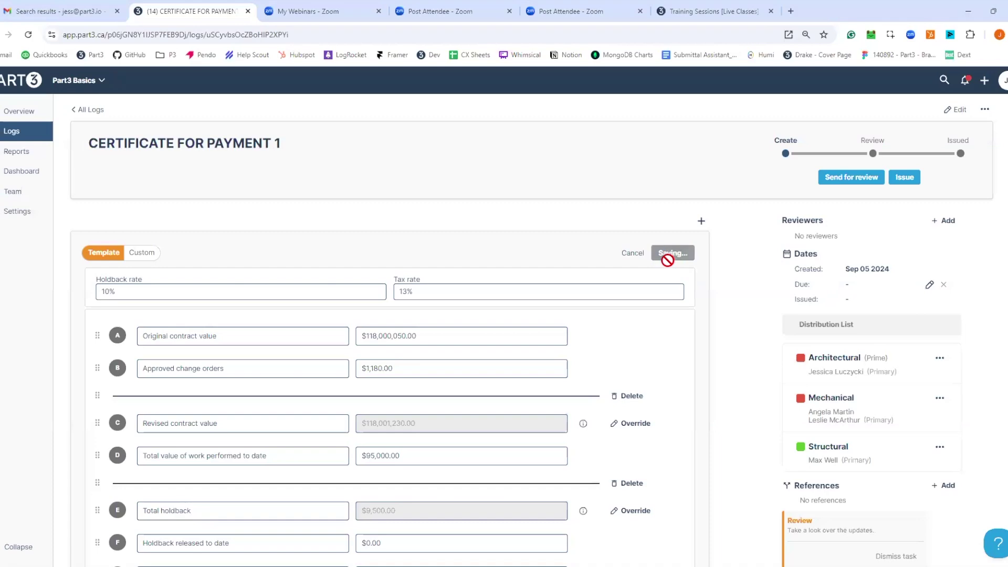
Try a custom certificate breakdown with two line items and a break, and return to the template breakdown.
left_click(580, 266)
left_click(140, 253)
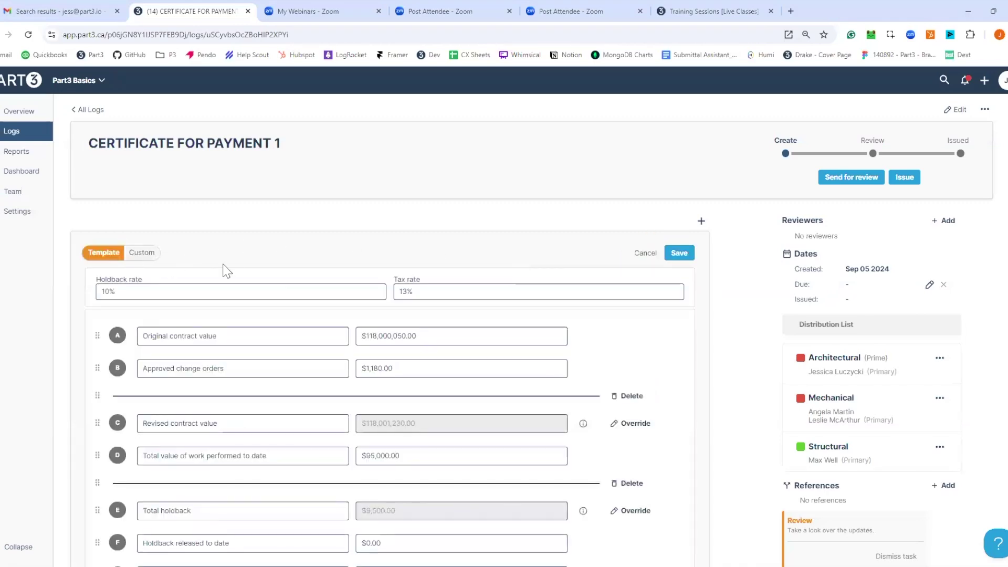
left_click(670, 328)
left_click(670, 337)
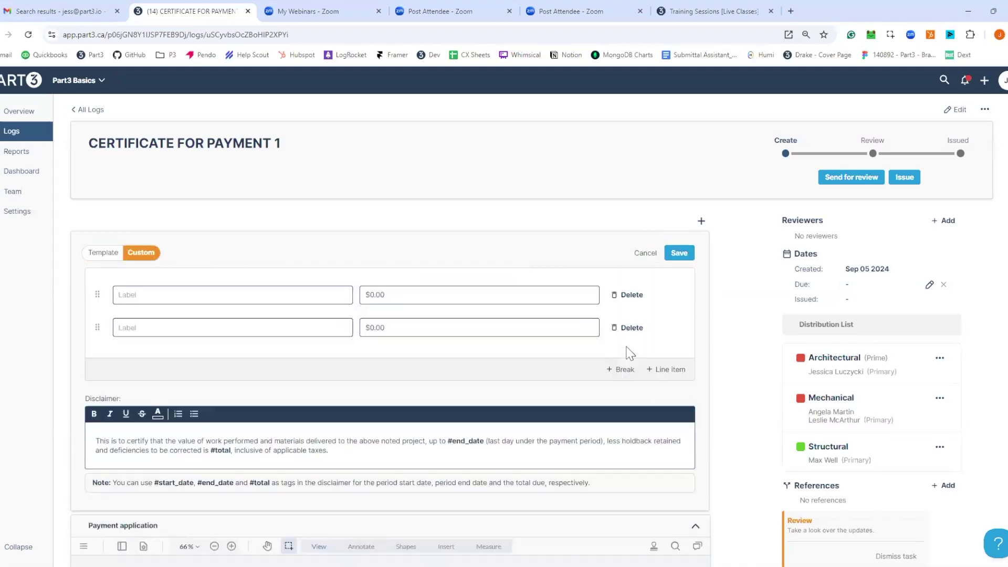
left_click(622, 367)
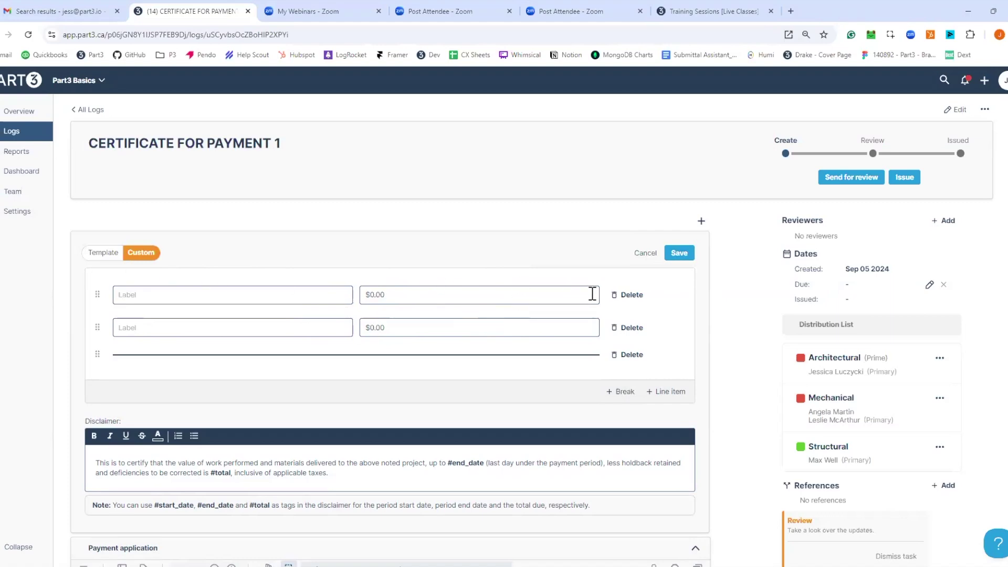
left_click(105, 253)
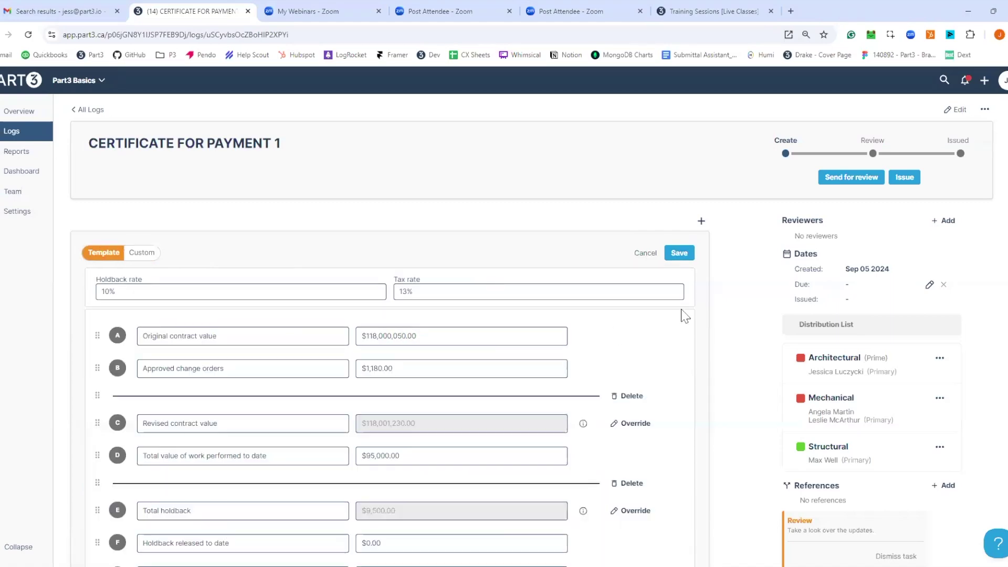
Save the certificate's template breakdown.
left_click(679, 253)
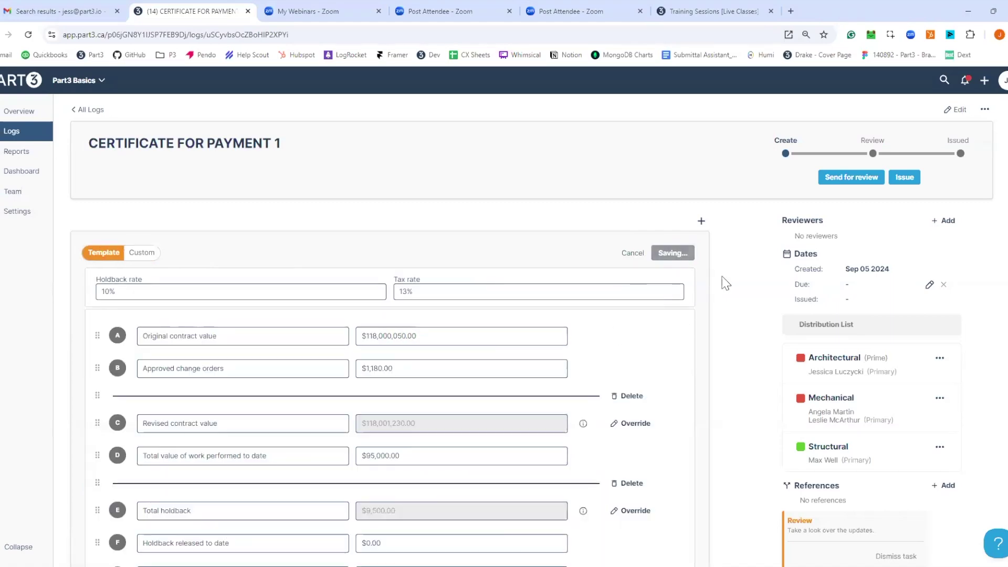
scroll(727, 295, "down", 2)
scroll(708, 319, "up", 2)
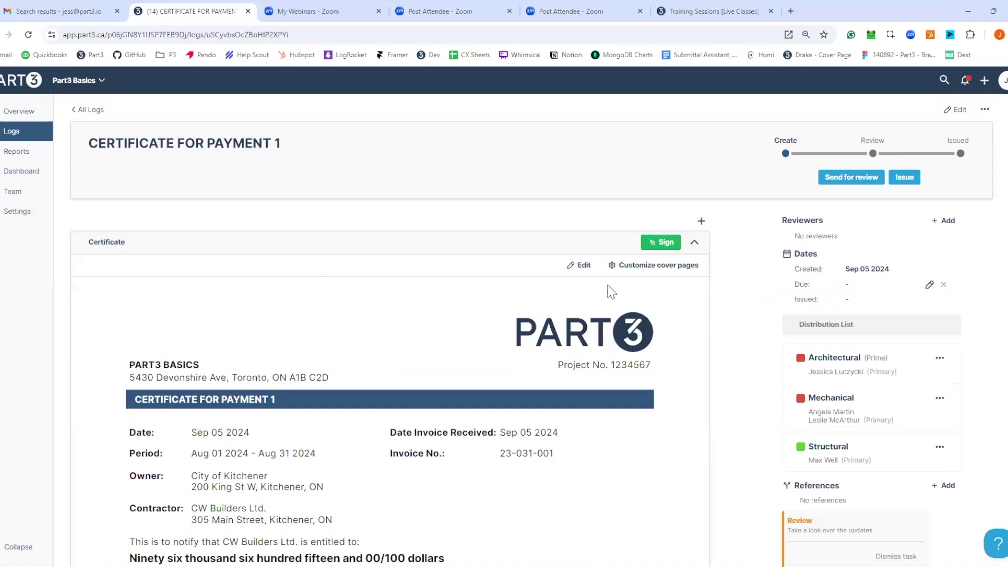
Include the cover letter and change progress logs in the project's certificate document settings, and return to the certificate.
left_click(638, 272)
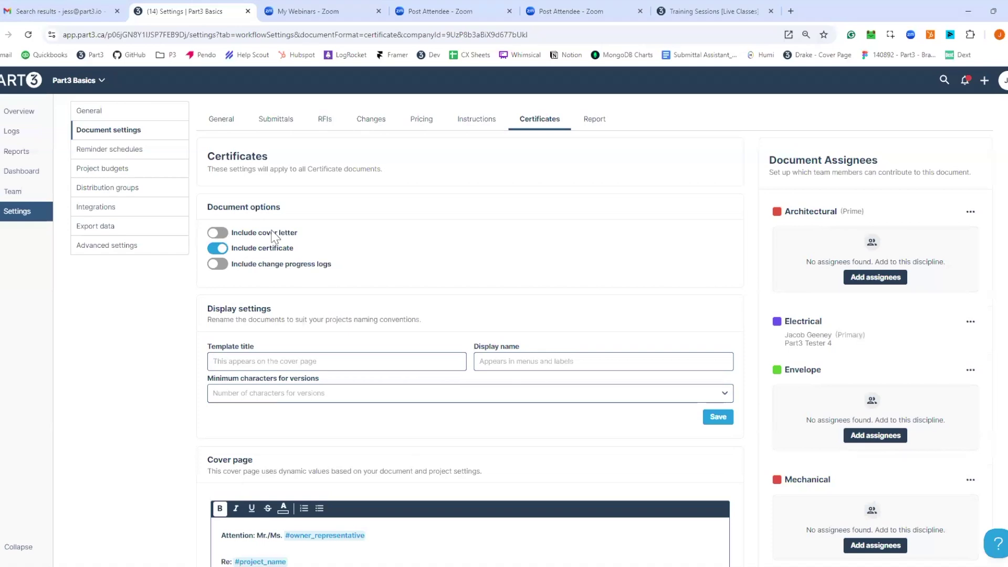
left_click(218, 232)
left_click(218, 264)
key("alt+Left")
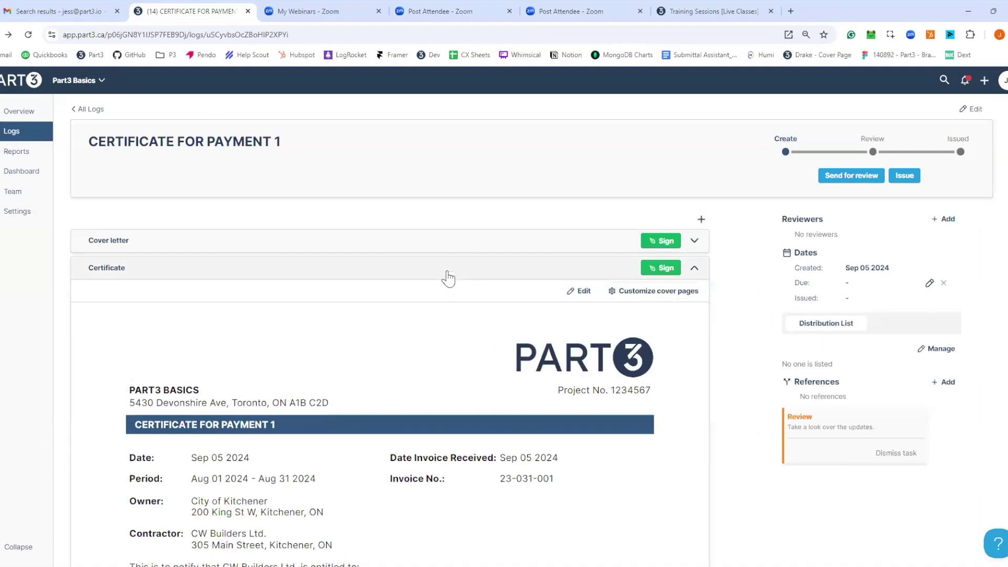
Expand the cover letter, open its letter template for editing, and save it.
left_click(425, 246)
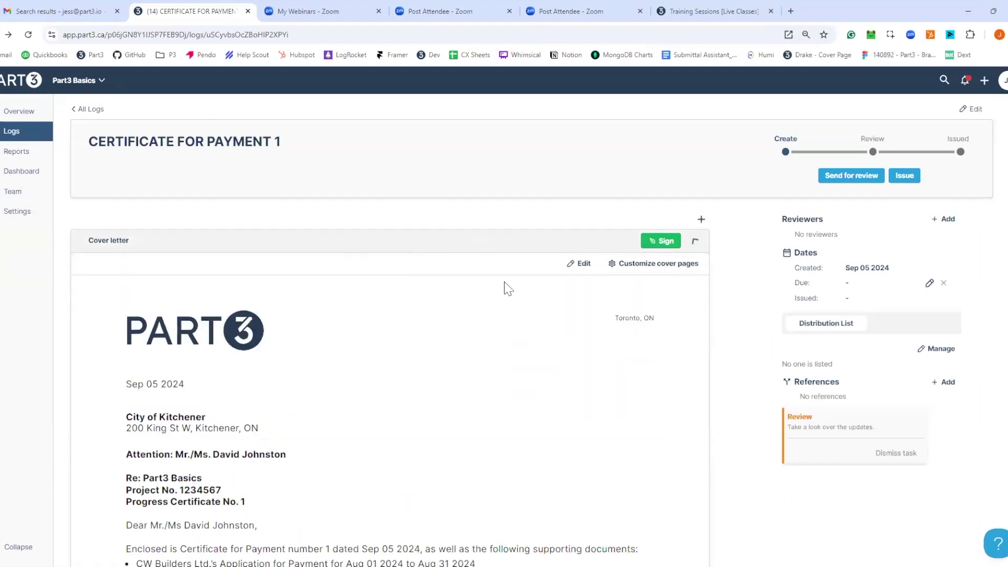
left_click(578, 264)
scroll(564, 286, "down", 2)
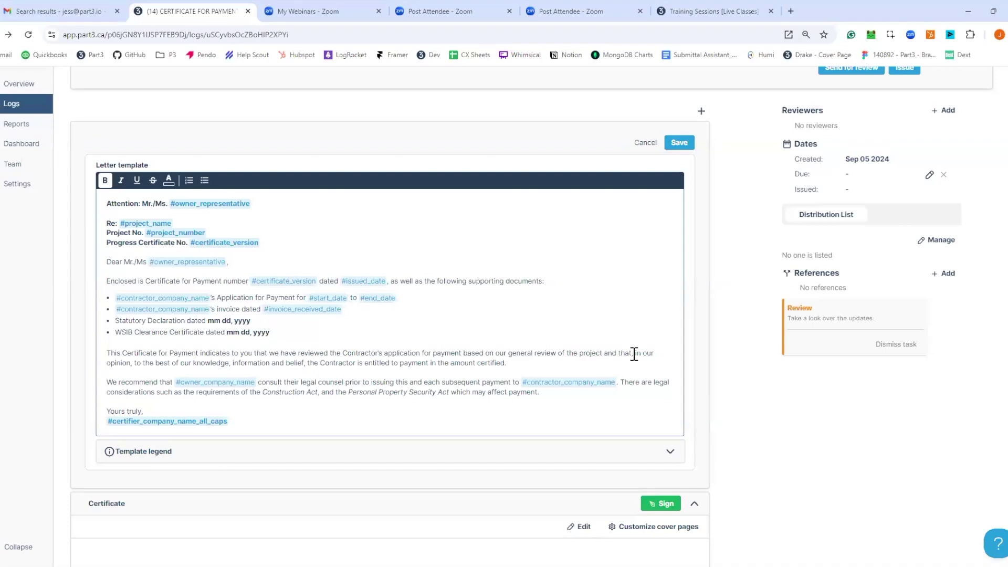
left_click(678, 142)
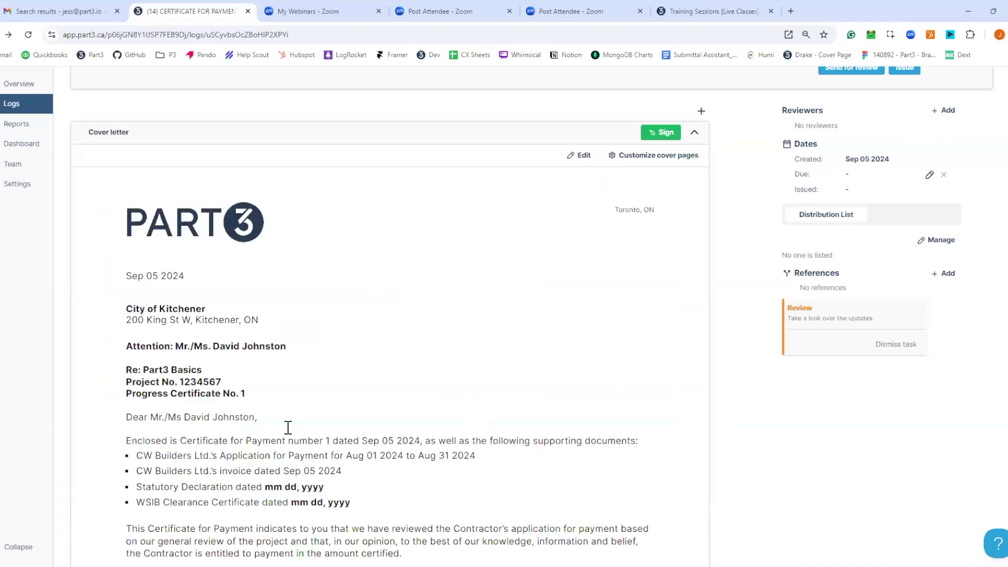
Turn off showing "Under Review" CCNs in the certificate's change progress log.
scroll(719, 304, "down", 15)
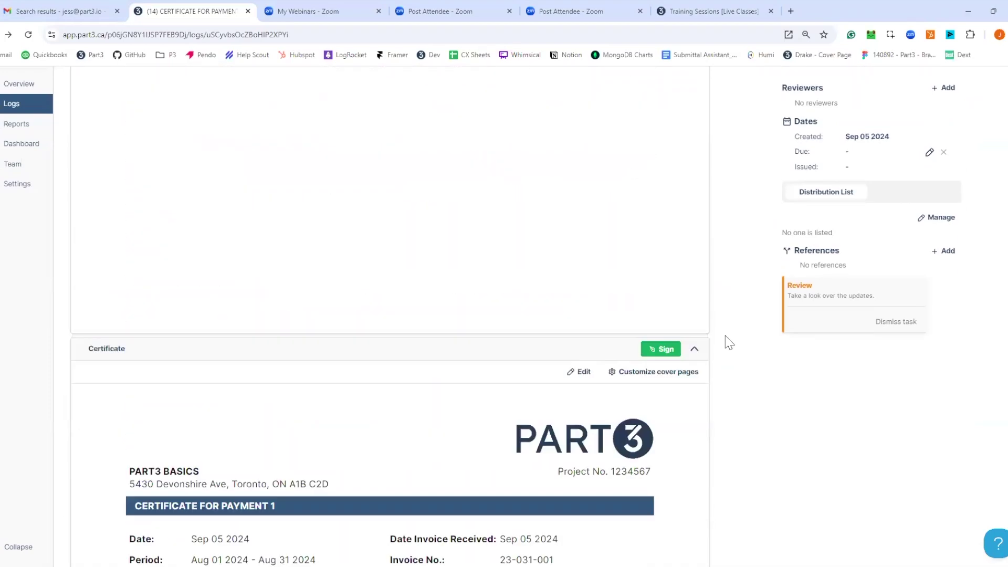
scroll(724, 336, "down", 10)
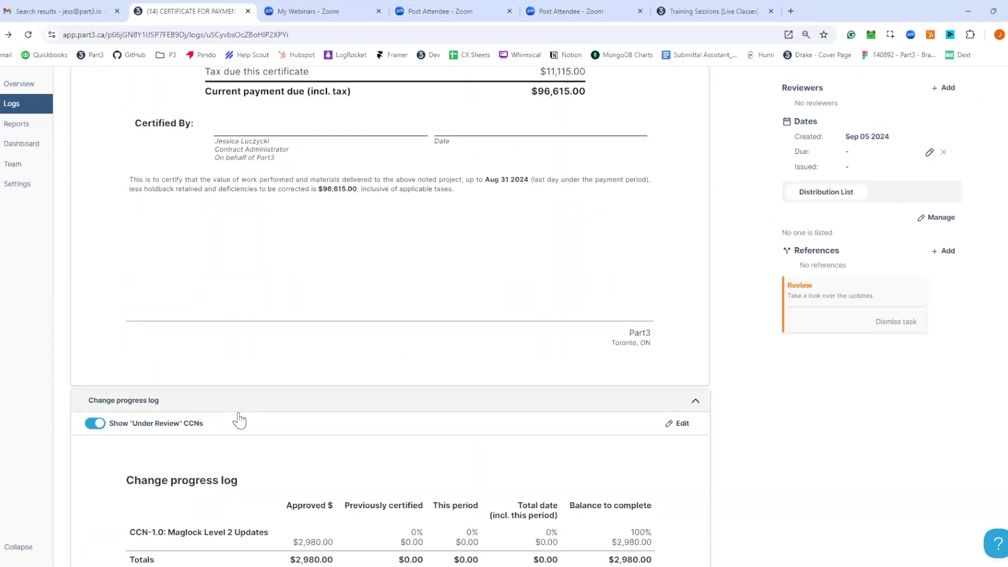
scroll(369, 405, "down", 2)
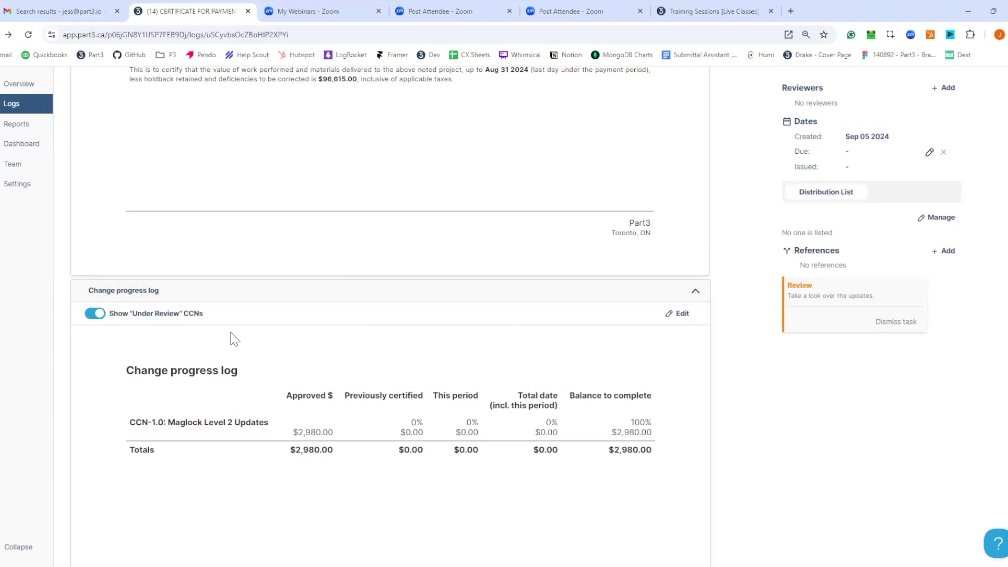
left_click(97, 315)
Set this period's amount for CCN-1.0 Maglock Level 2 Updates to $2,980.00 and save the change progress log.
left_click(681, 314)
scroll(525, 357, "down", 1)
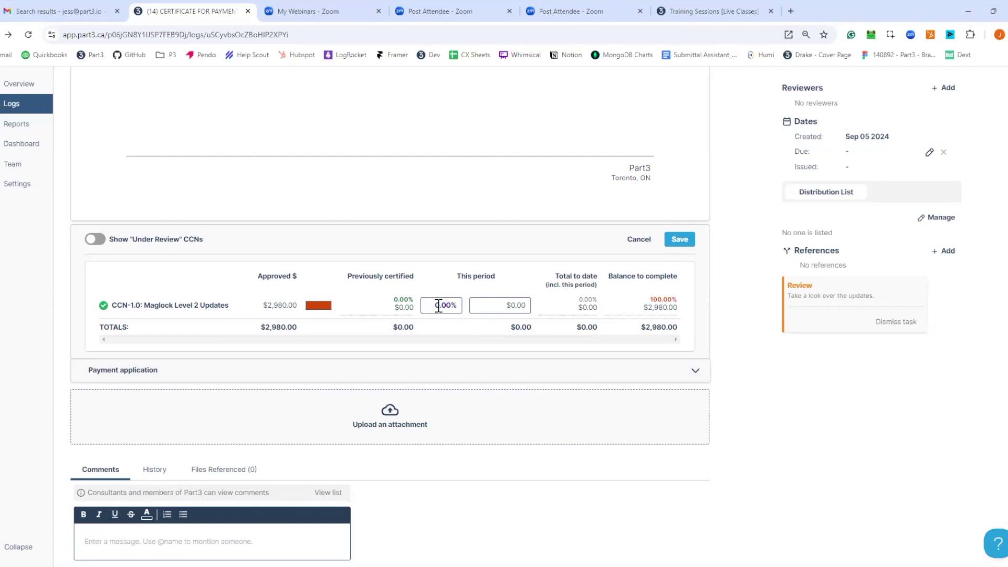
left_click(439, 305)
left_click(511, 306)
type("2980")
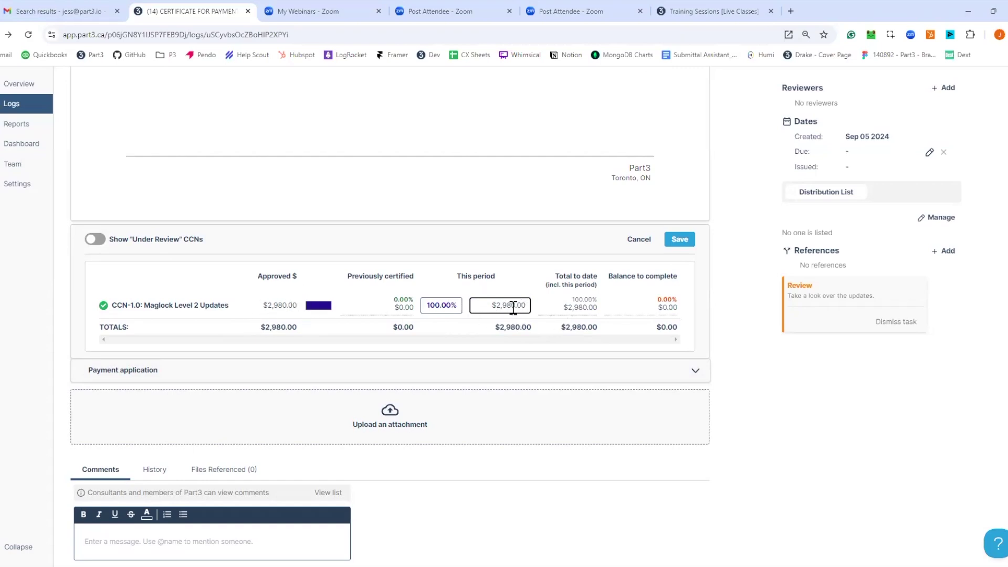
left_click(682, 240)
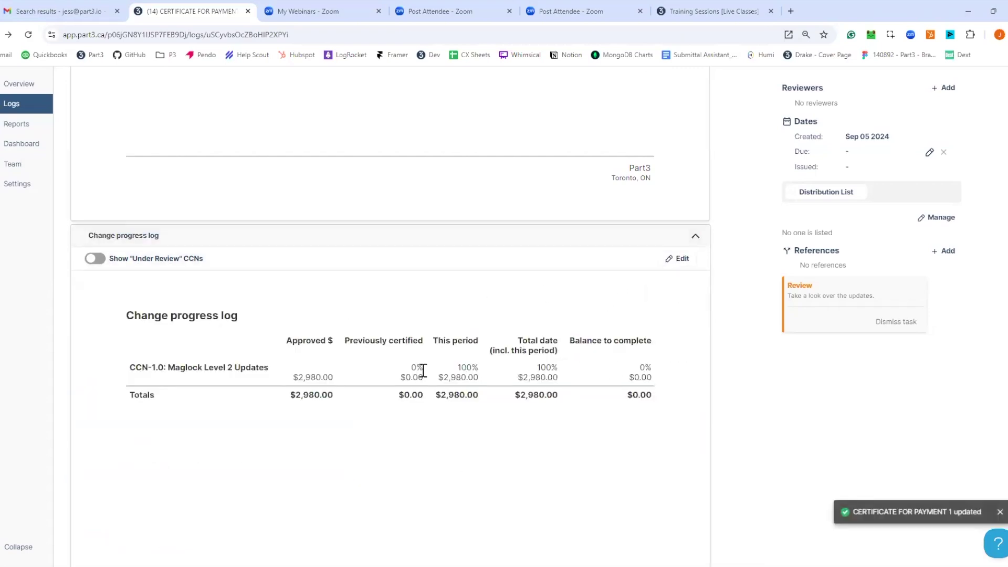
Sign the certificate page, confirming that the document has been reviewed.
scroll(423, 370, "down", 15)
scroll(423, 371, "down", 8)
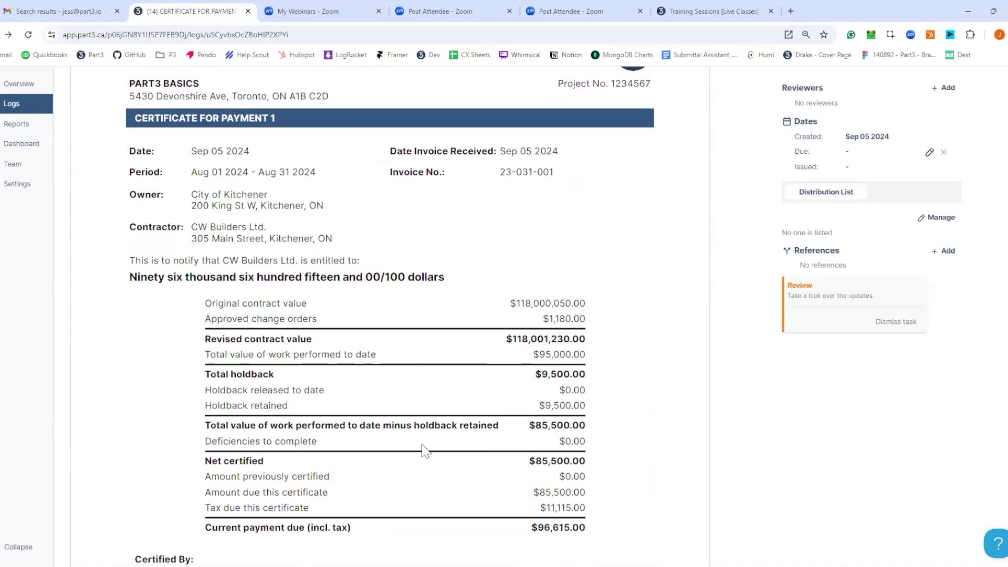
scroll(425, 451, "down", 3)
scroll(792, 338, "up", 6)
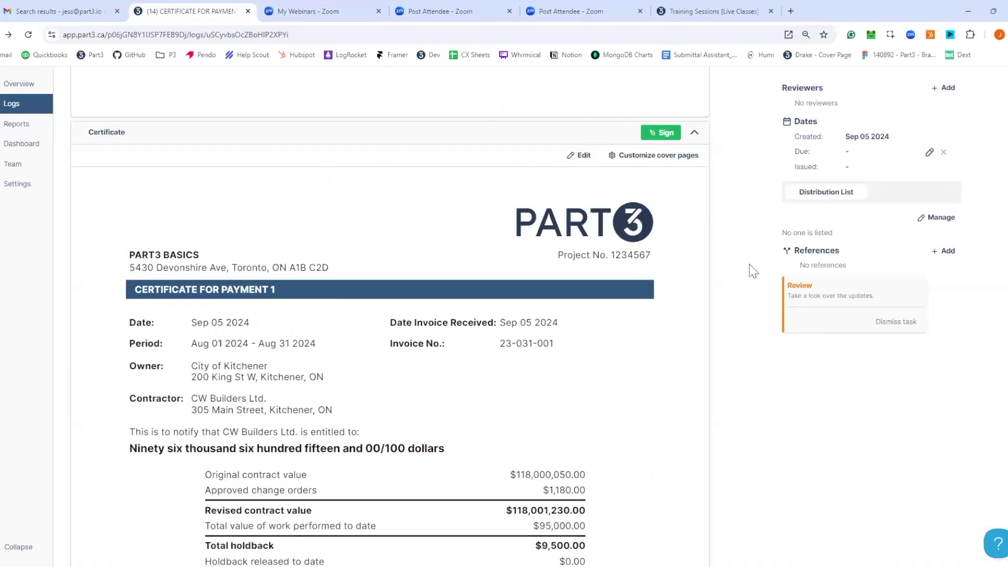
left_click(663, 238)
left_click(555, 516)
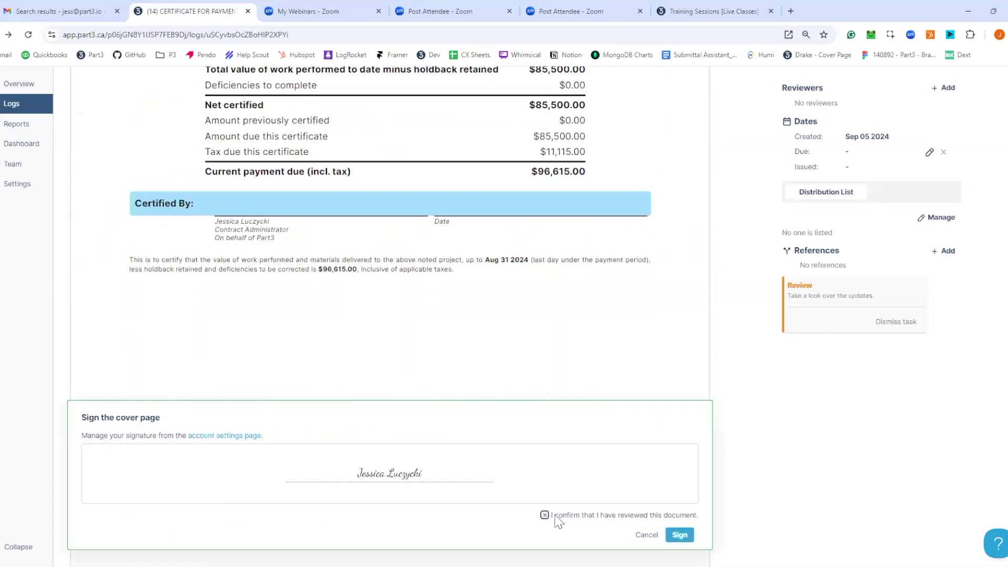
left_click(680, 534)
Sign the cover letter with the review confirmation checked.
scroll(759, 512, "up", 5)
scroll(760, 512, "up", 10)
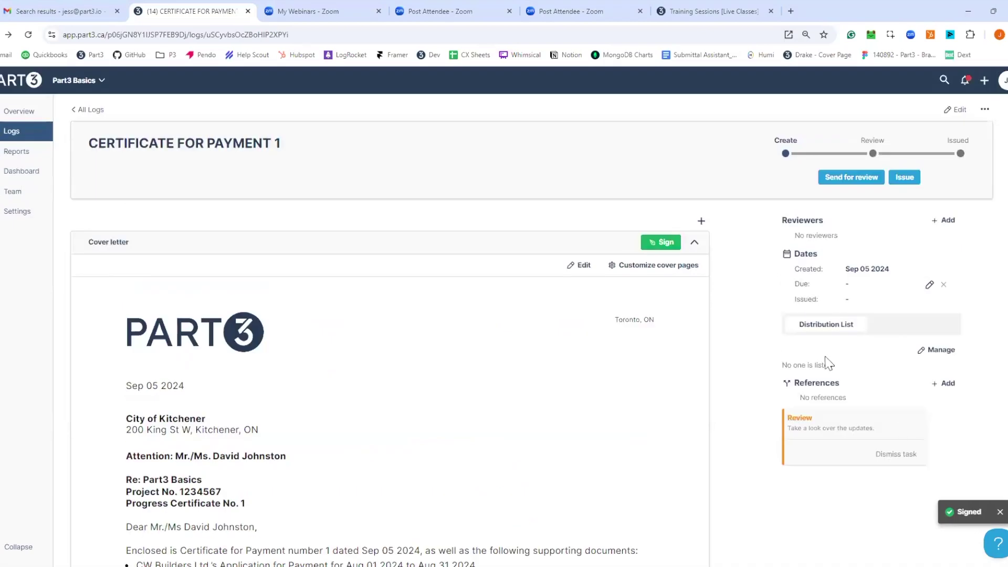
left_click(661, 242)
left_click(544, 515)
left_click(679, 534)
scroll(390, 315, "up", 8)
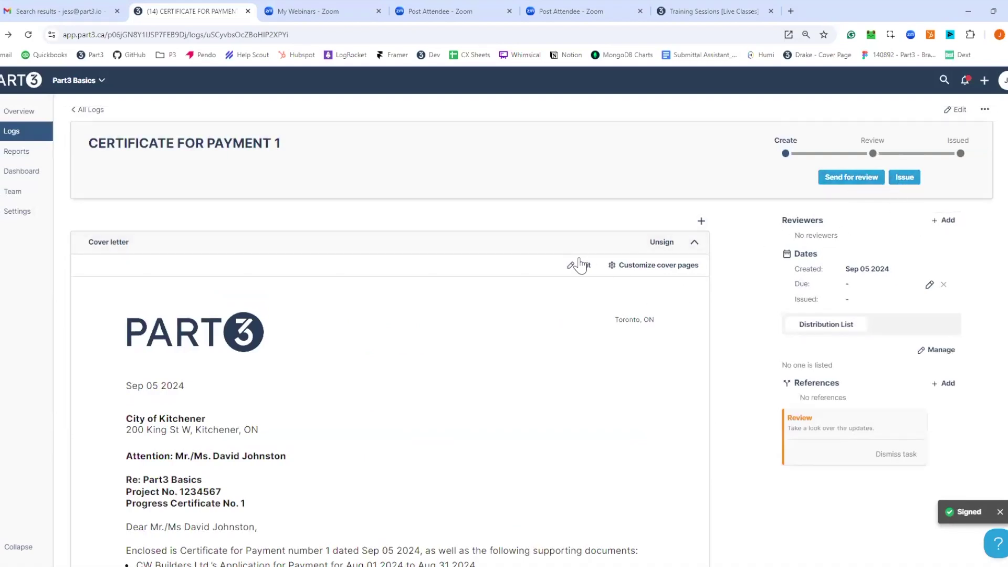
Collapse the cover letter, certificate and change progress log sections, and set the certificate's due date to Sep 06 2024.
left_click(550, 247)
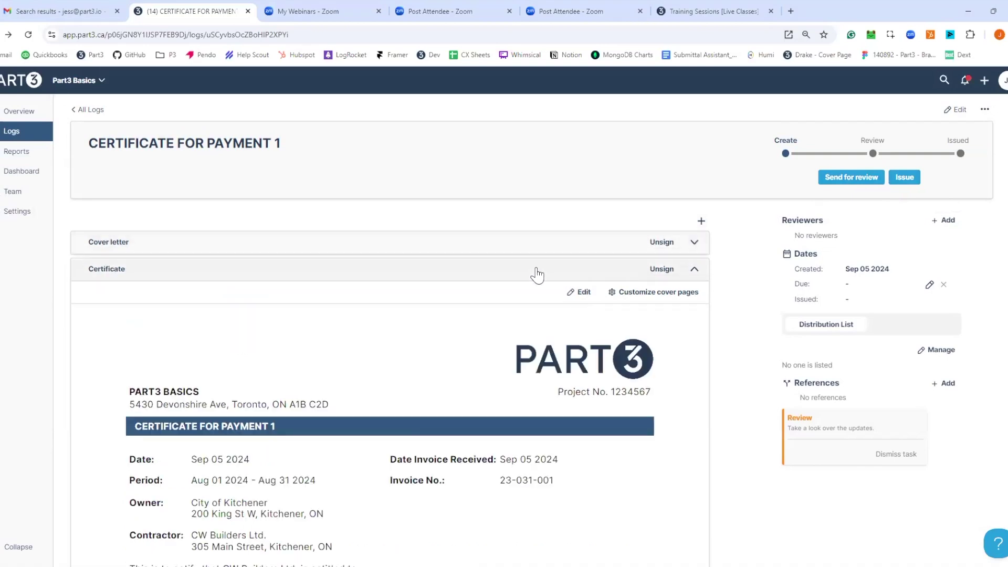
left_click(537, 271)
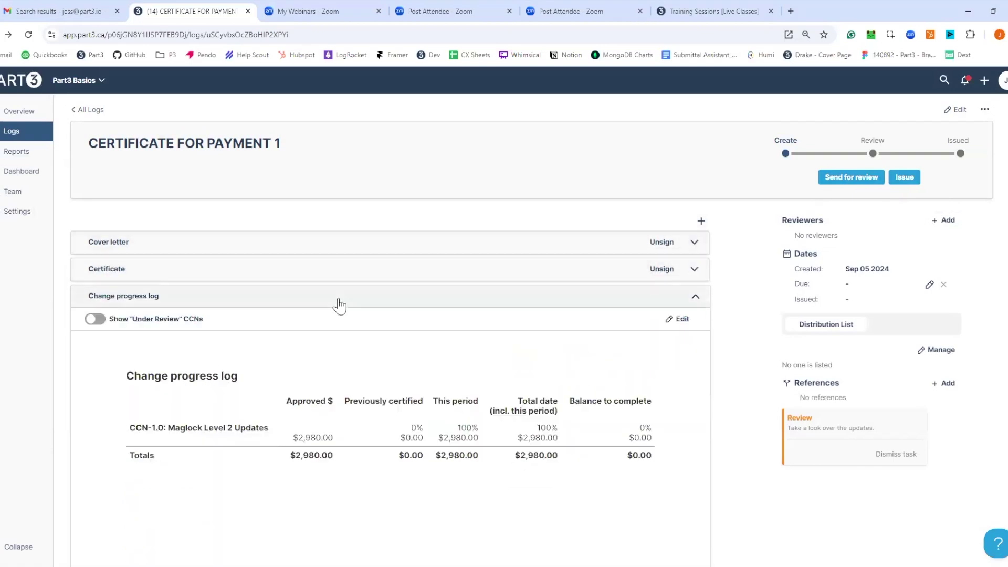
left_click(399, 295)
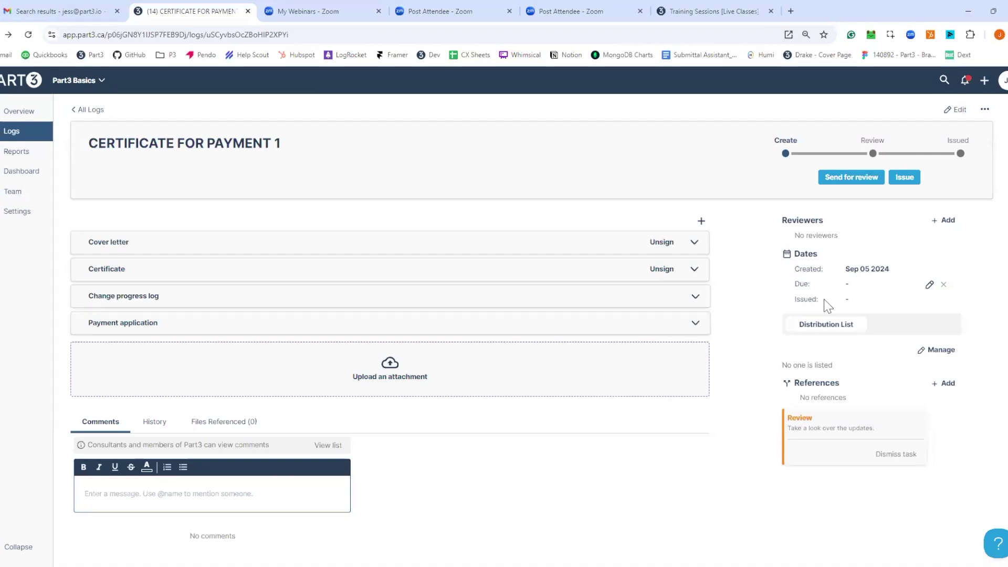
left_click(929, 284)
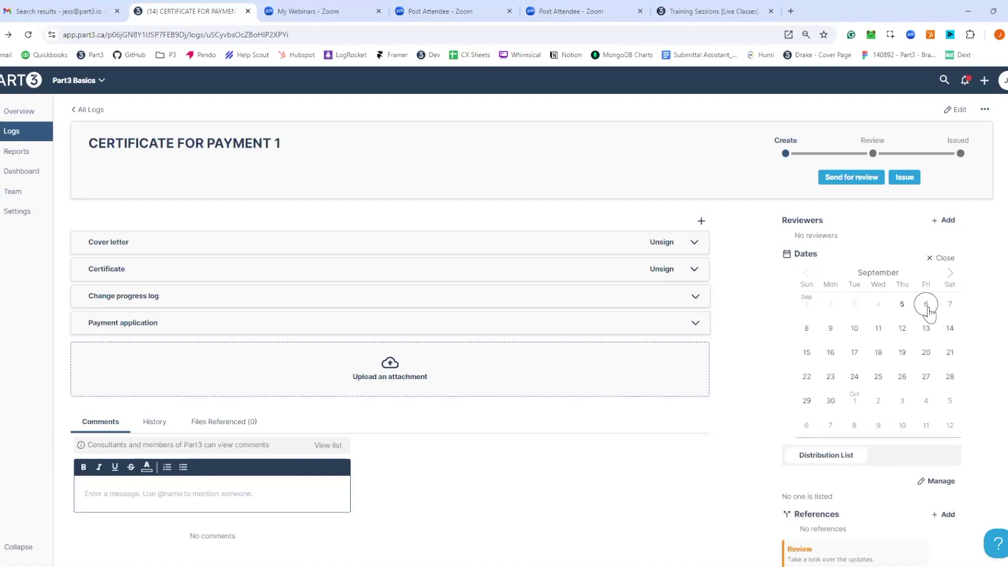
left_click(926, 304)
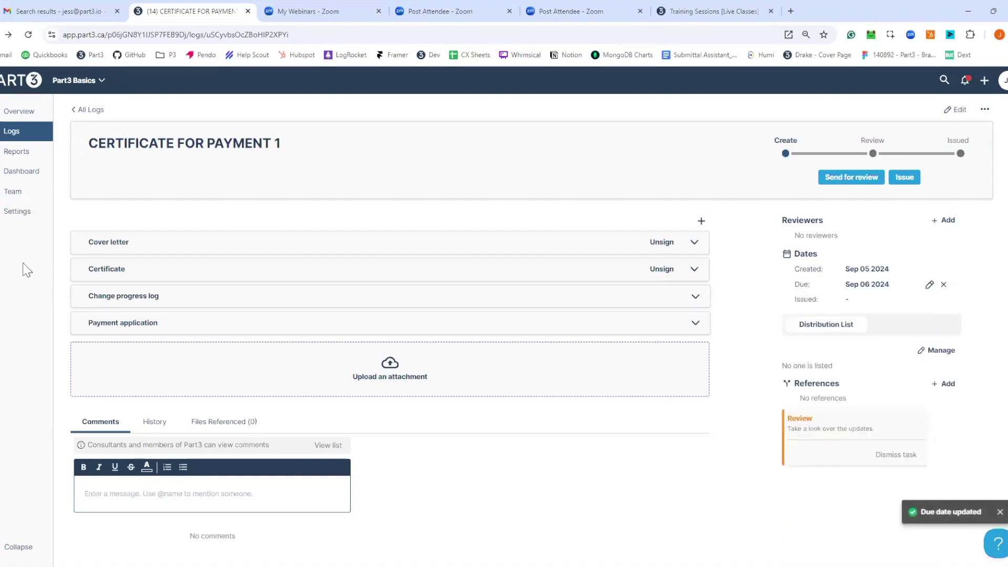
Add Certificates to the Changes reminder schedule in the project settings and return to the certificate.
left_click(17, 211)
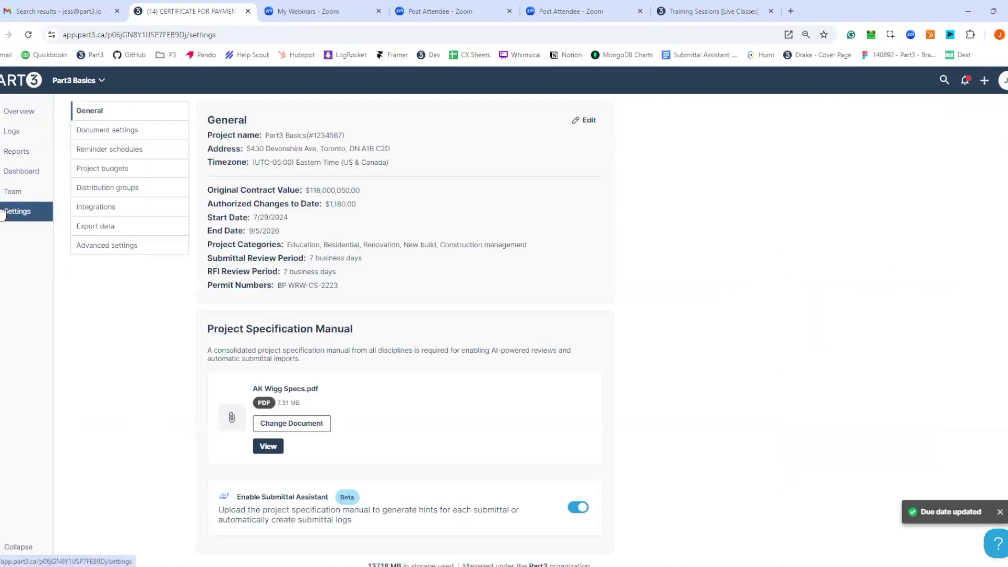
left_click(114, 154)
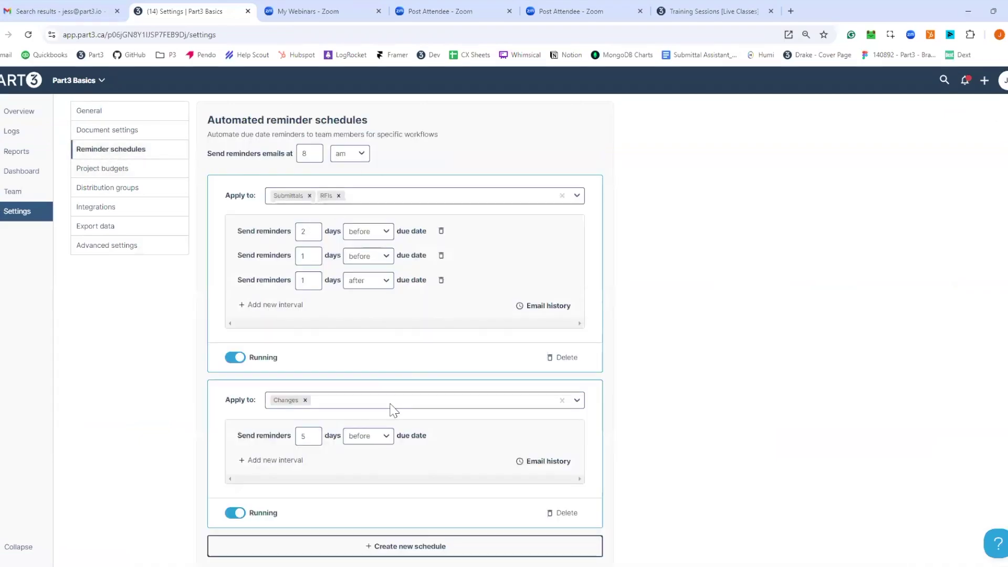
left_click(390, 405)
left_click(305, 454)
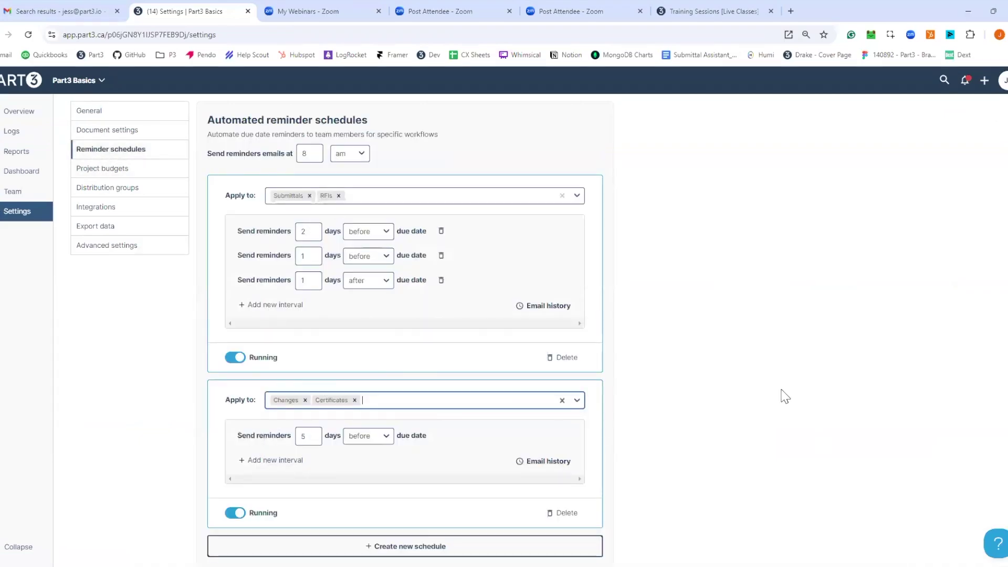
key("alt+Left")
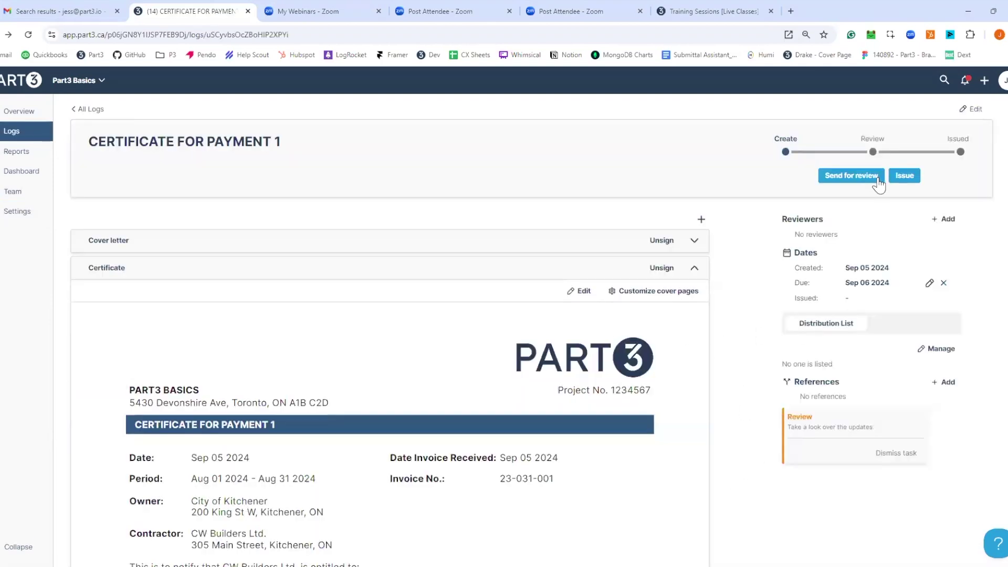
Issue Certificate for Payment 1 with the issued date 09/05/2024, and collapse its certificate and change progress log sections.
left_click(904, 176)
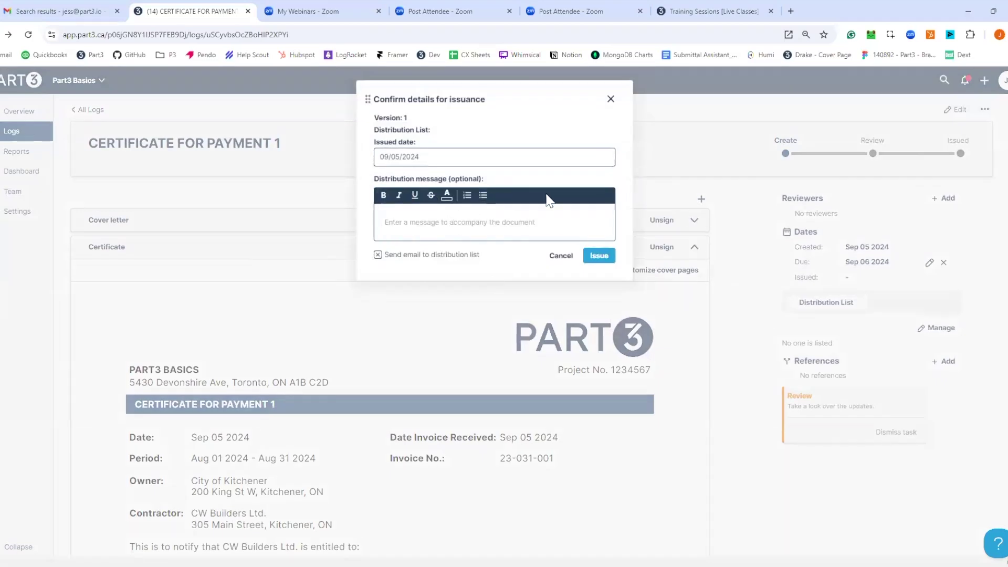
left_click(604, 256)
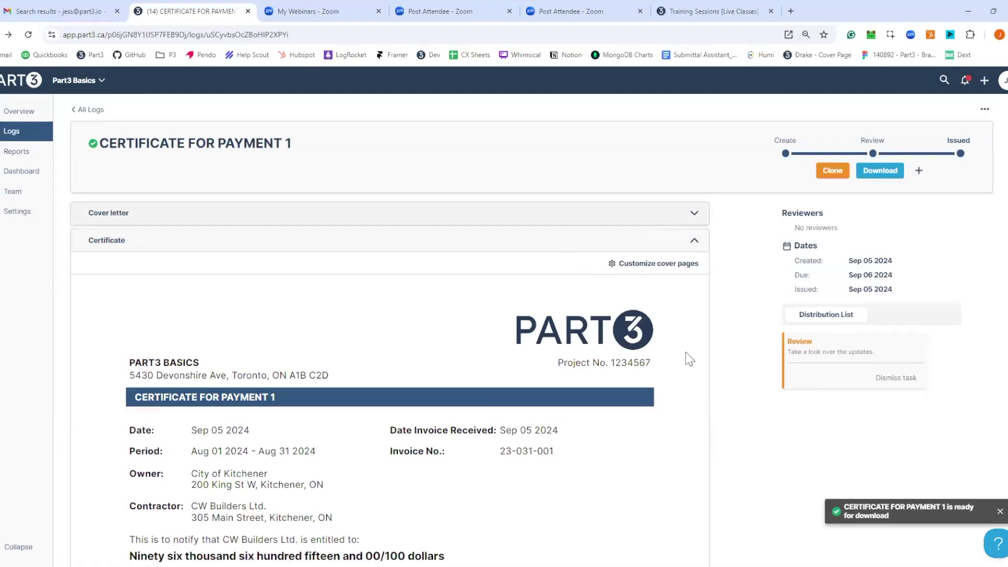
left_click(577, 247)
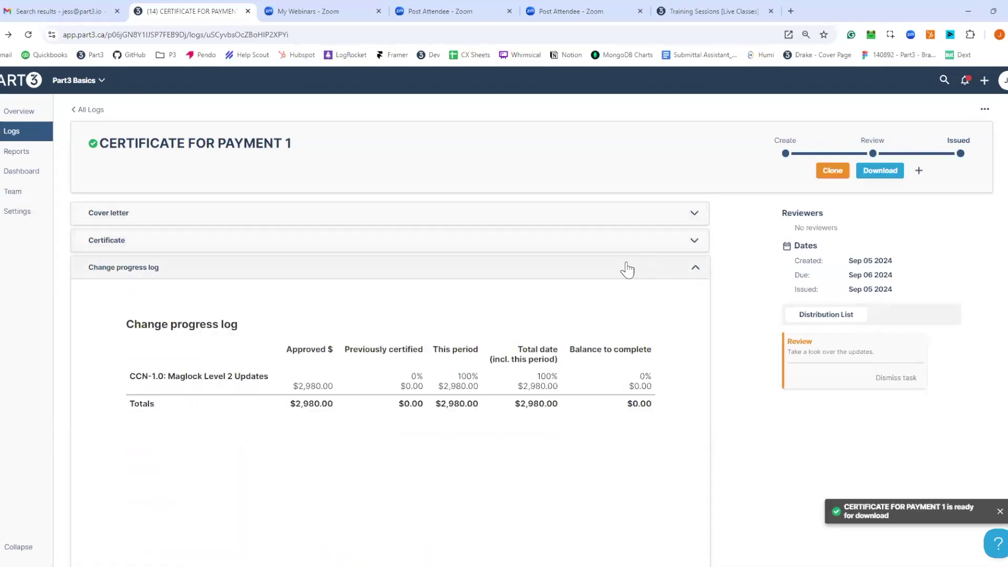
left_click(626, 268)
Start a new payment application named sept with a payment period from 09/02/2024 to 09/30/2024.
left_click(993, 82)
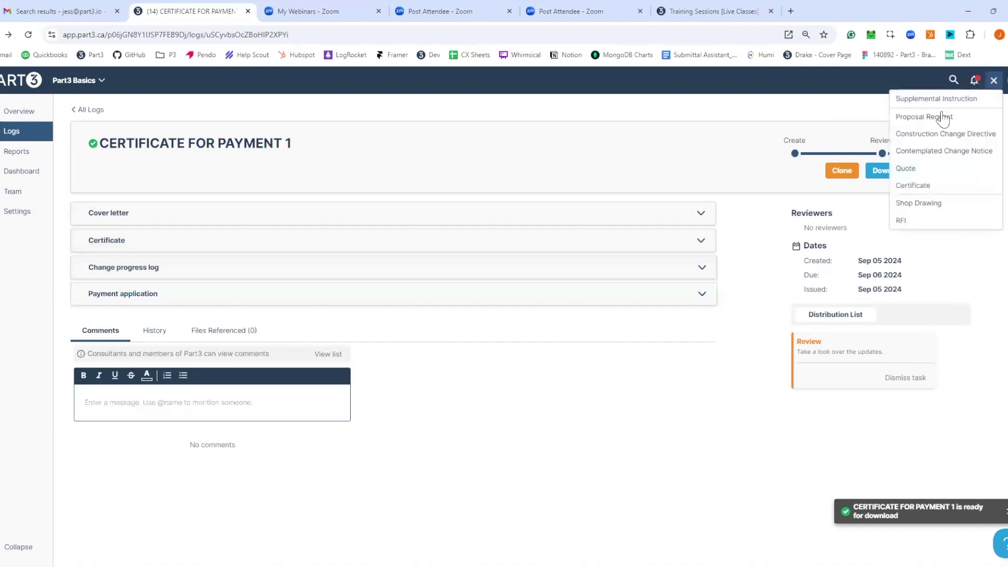
left_click(923, 186)
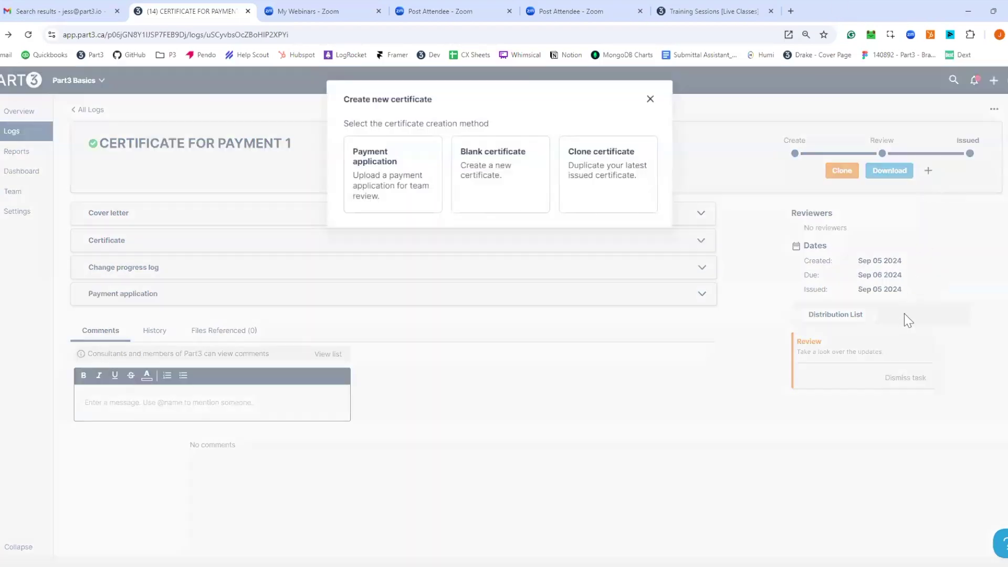
left_click(391, 202)
left_click(464, 231)
type("s")
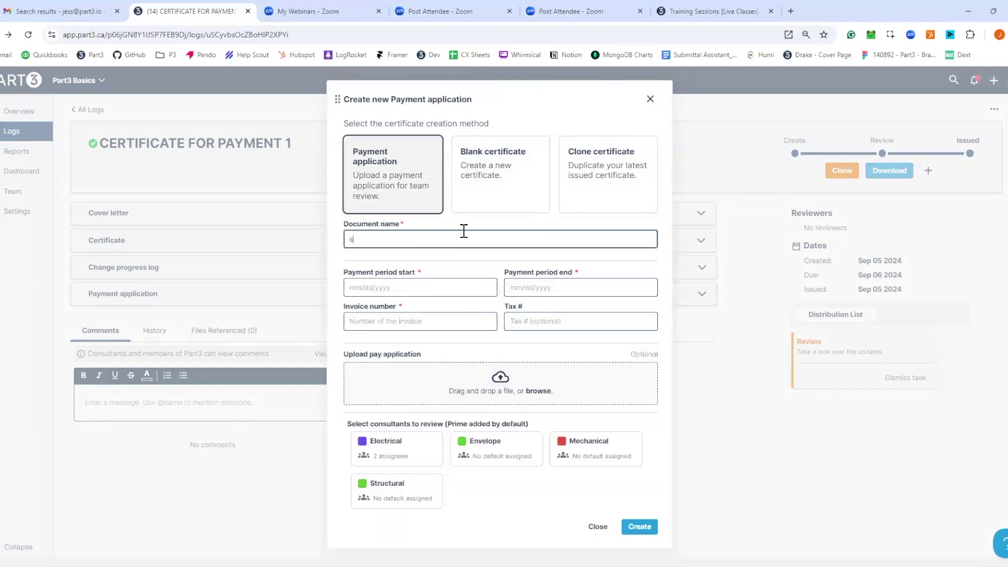
left_click(433, 287)
left_click(378, 354)
left_click(590, 287)
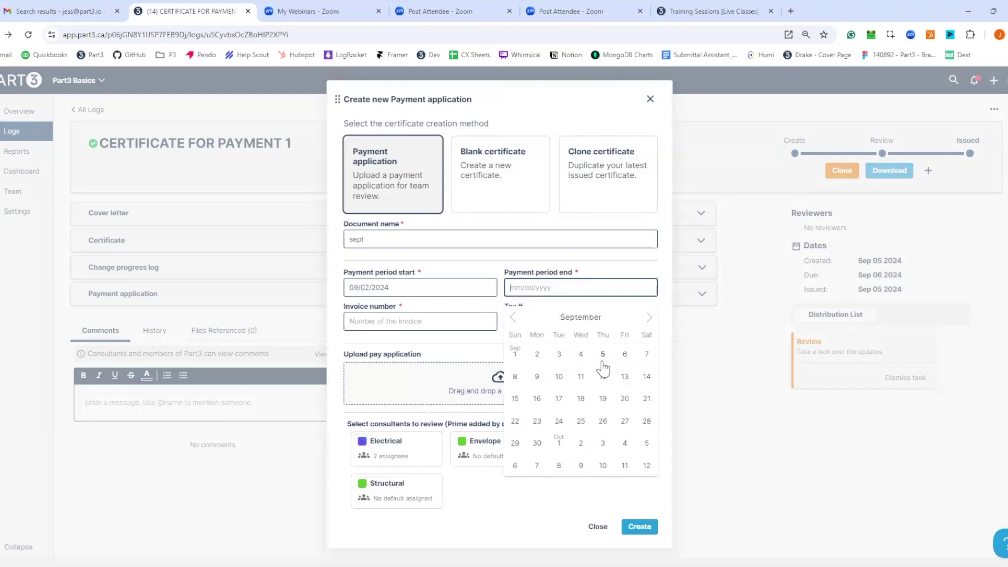
left_click(537, 443)
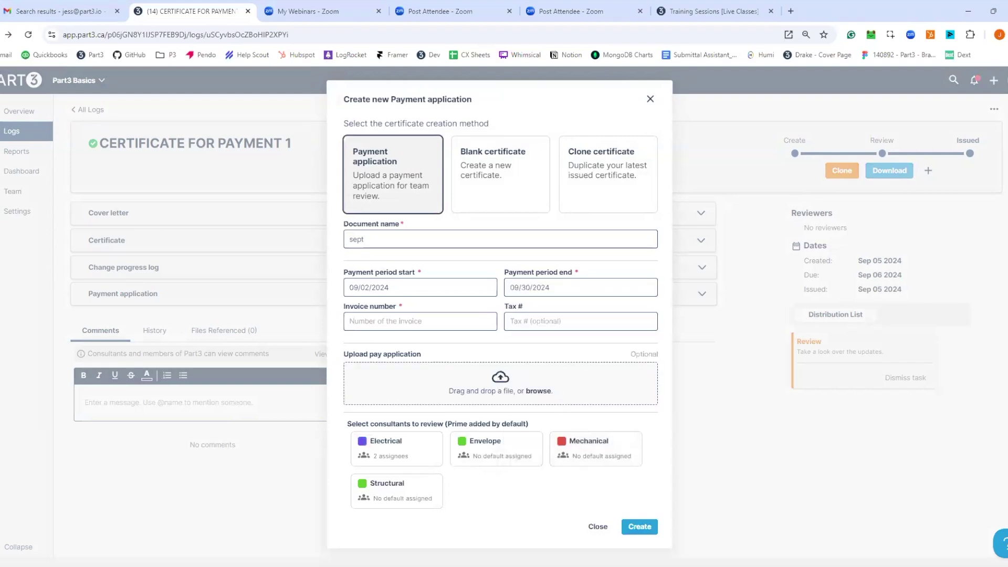
Set the invoice number to 12345 and create the sept payment application with the pay application file attached.
left_click(419, 321)
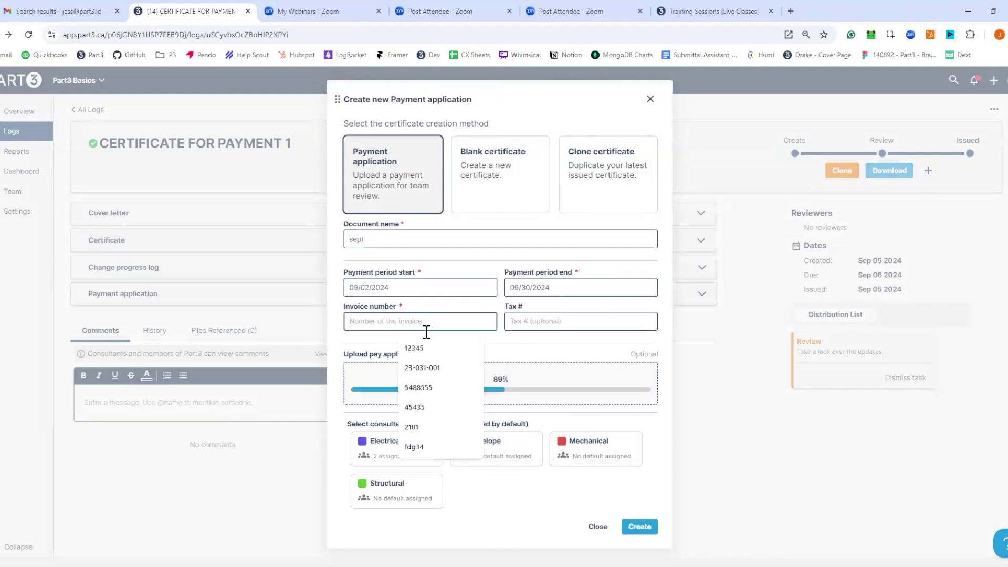
left_click(420, 351)
left_click(639, 533)
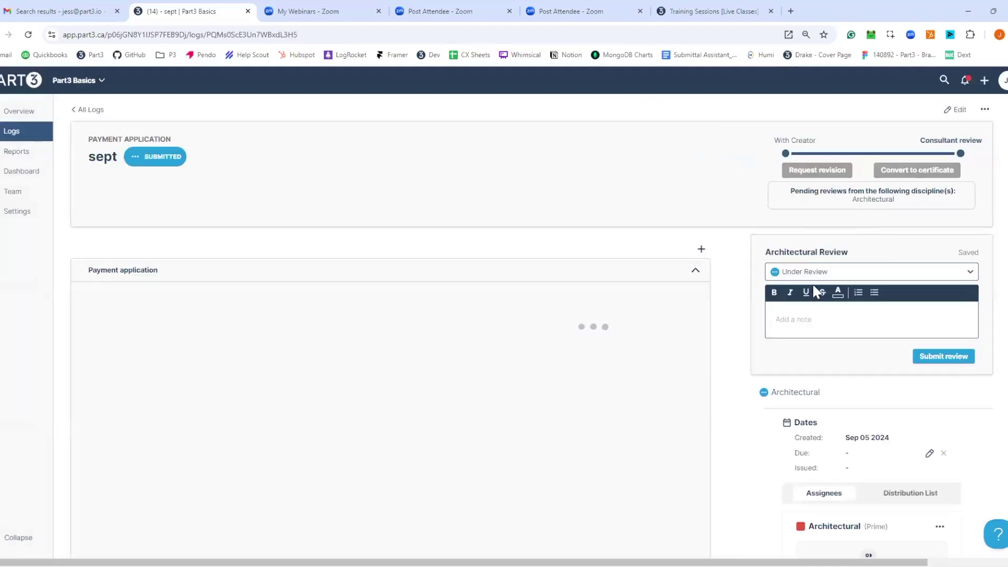
Submit the architectural review of the sept payment application as Fair and reasonable.
left_click(822, 274)
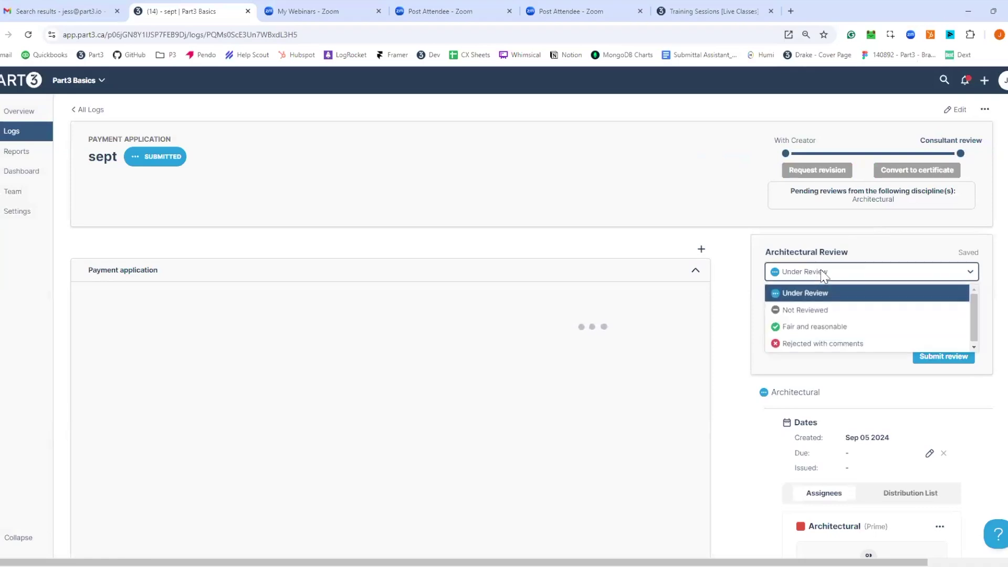
left_click(807, 327)
left_click(952, 361)
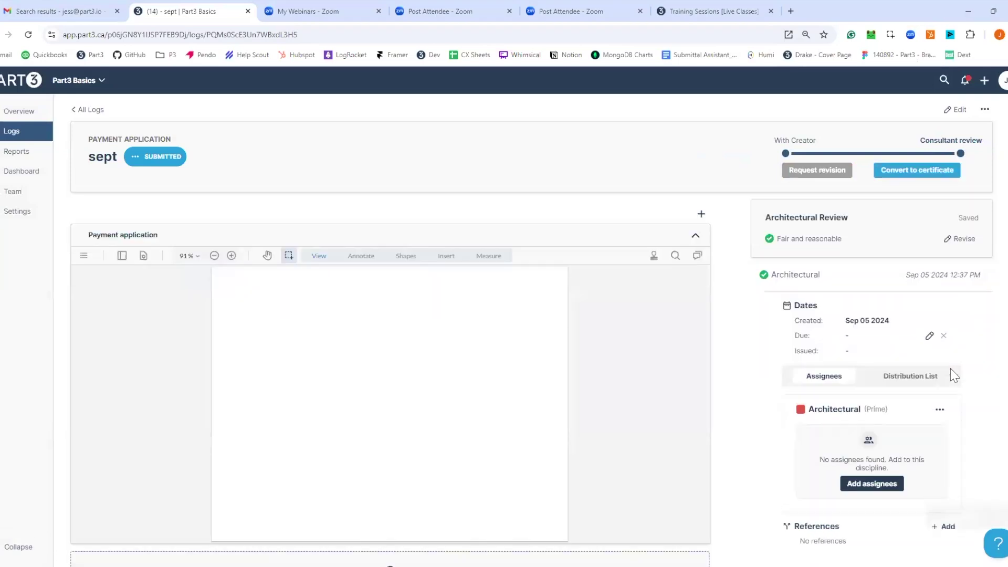
Start converting the payment application by cloning the latest issued certificate, with City of Kitchener as owner and its contact as owner representative.
left_click(916, 170)
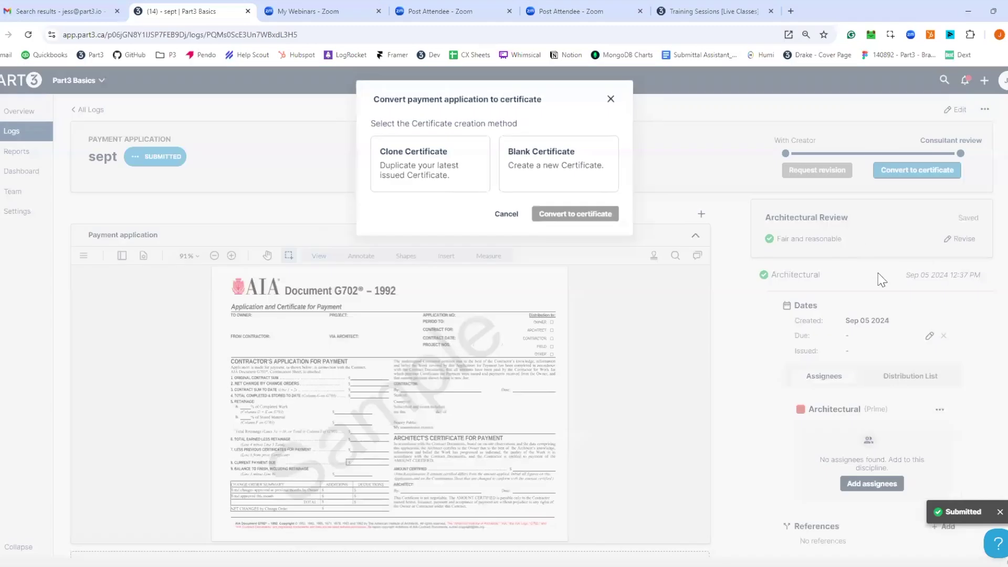
left_click(399, 164)
left_click_drag(393, 227, 474, 225)
left_click(486, 223)
left_click(467, 260)
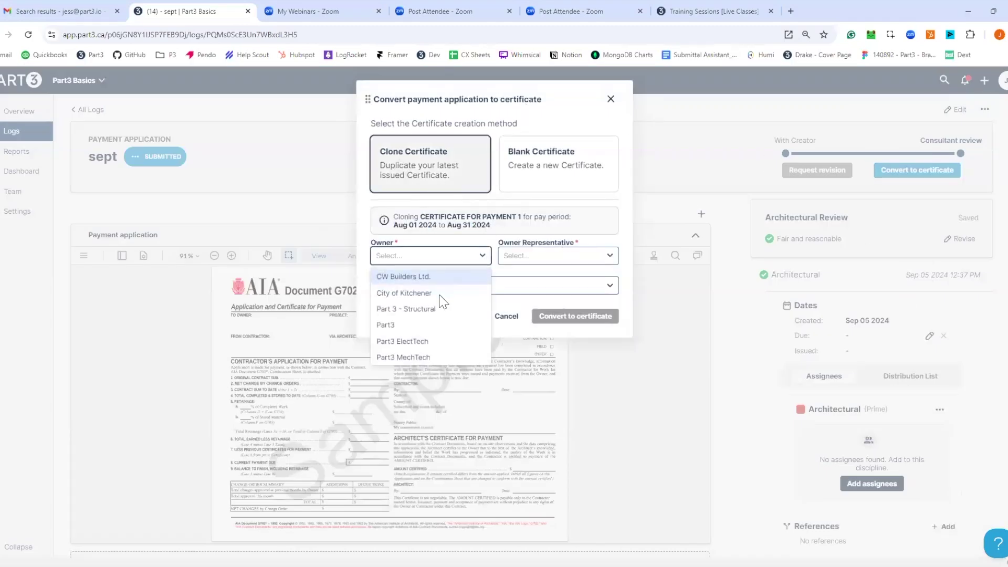
left_click(448, 292)
left_click(516, 255)
left_click(543, 310)
Set CW Builders Ltd. as the contractor and convert the payment application to a certificate.
left_click(464, 287)
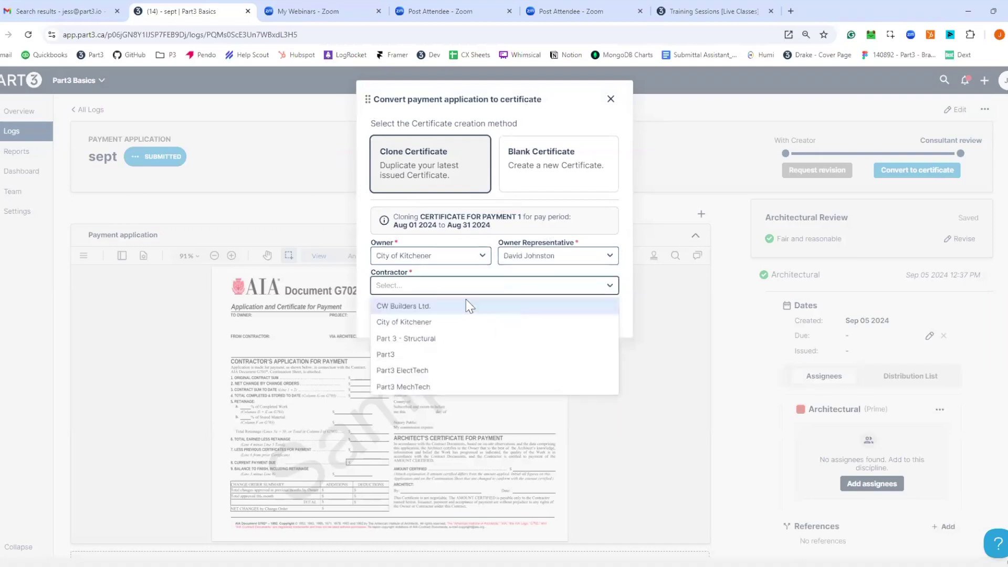
left_click(428, 322)
left_click(426, 289)
left_click(422, 307)
left_click(579, 318)
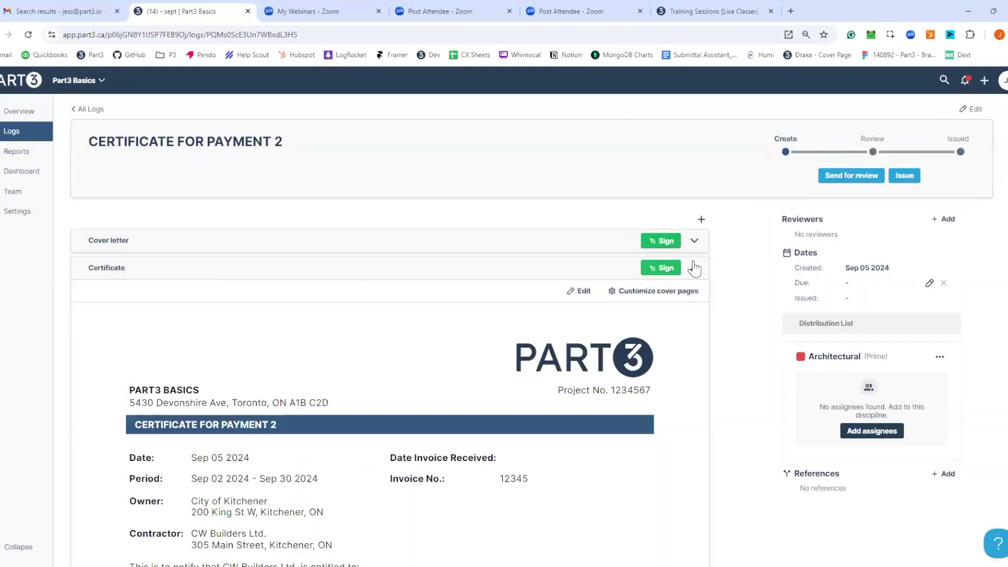
Set the total value of work performed to date on Certificate for Payment 2 to $180,000.00 and save the certificate.
scroll(616, 377, "down", 7)
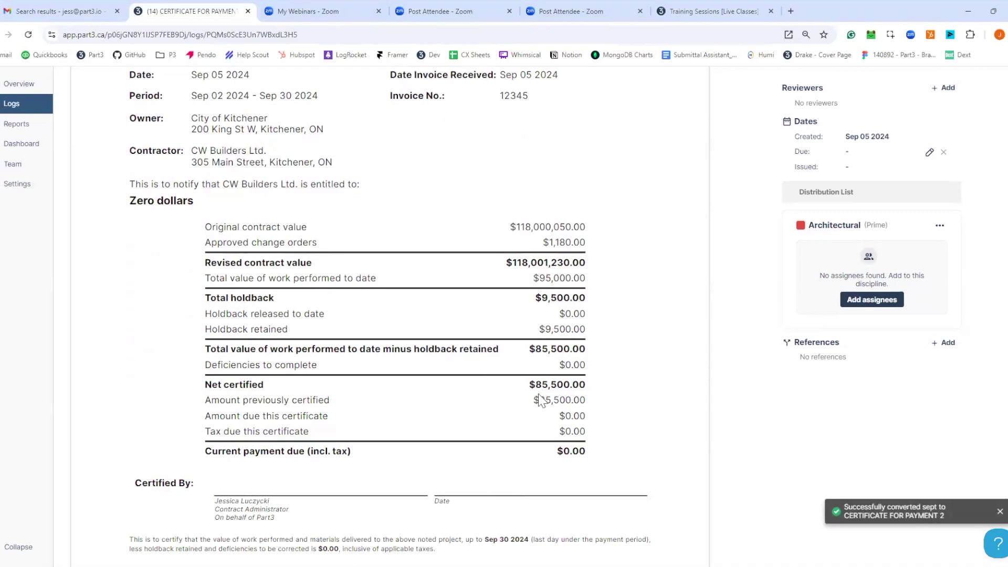
scroll(619, 411, "up", 8)
left_click(584, 291)
scroll(578, 308, "down", 4)
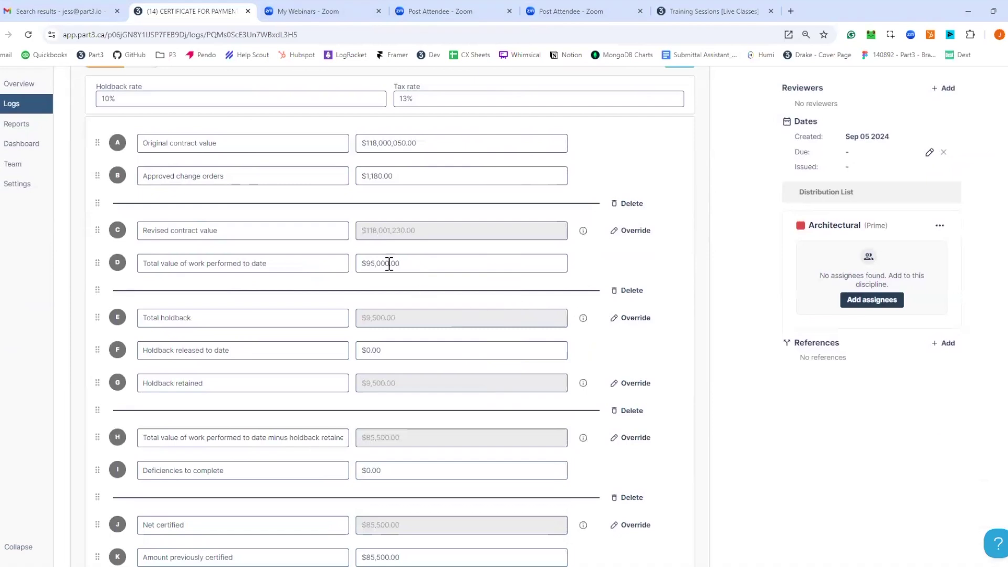
left_click_drag(420, 268, 360, 263)
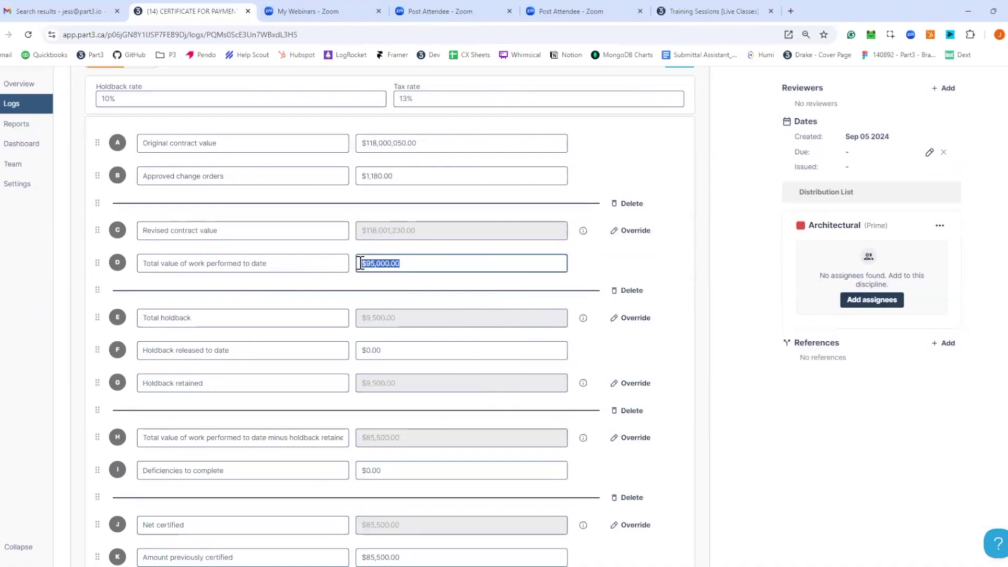
type("180000")
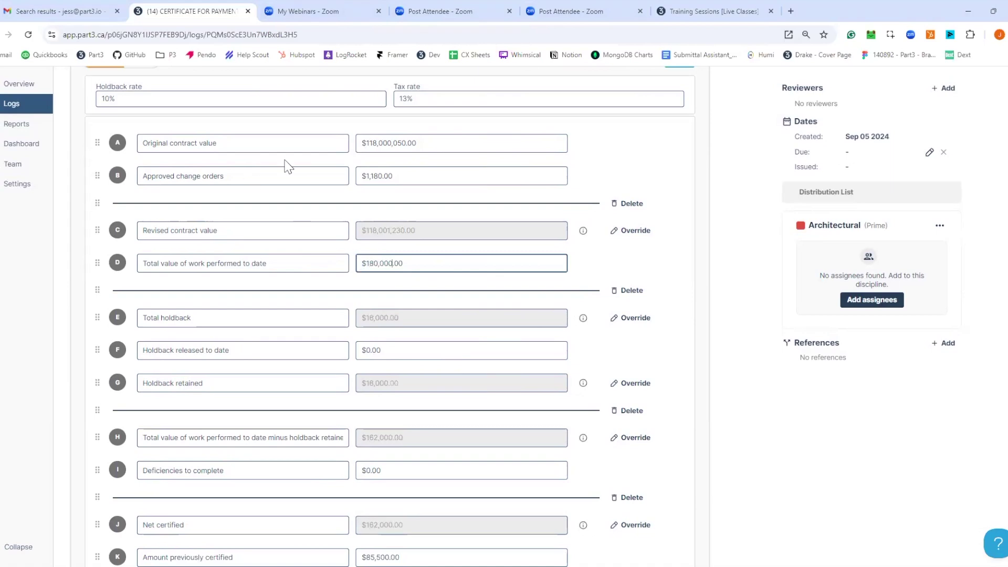
scroll(380, 280, "down", 4)
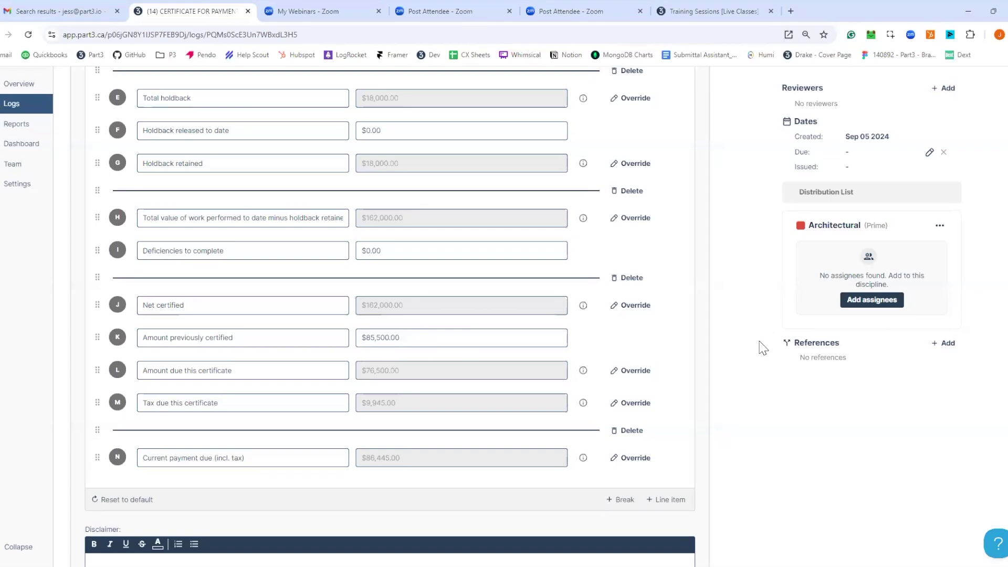
scroll(761, 344, "up", 1)
scroll(757, 355, "up", 7)
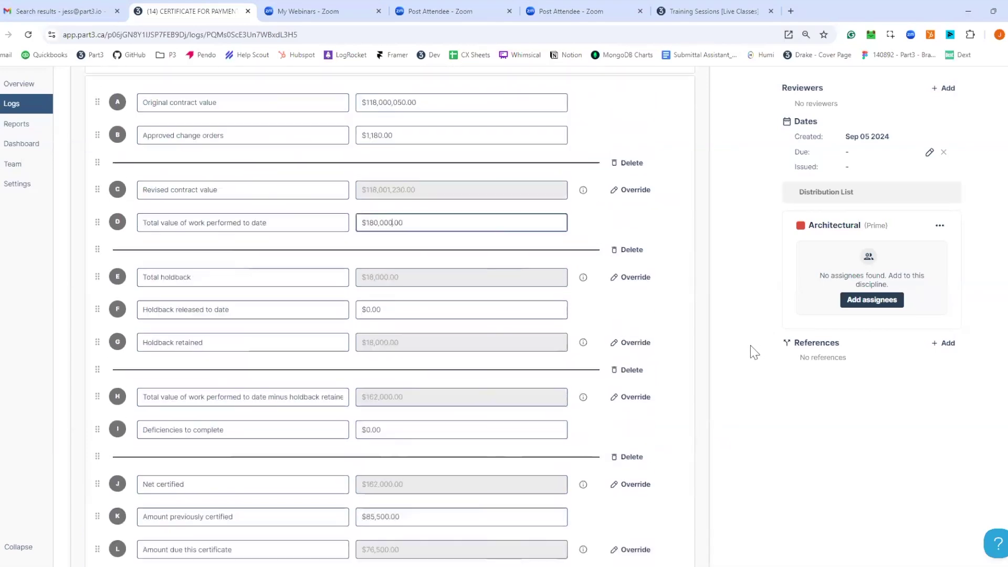
left_click(674, 281)
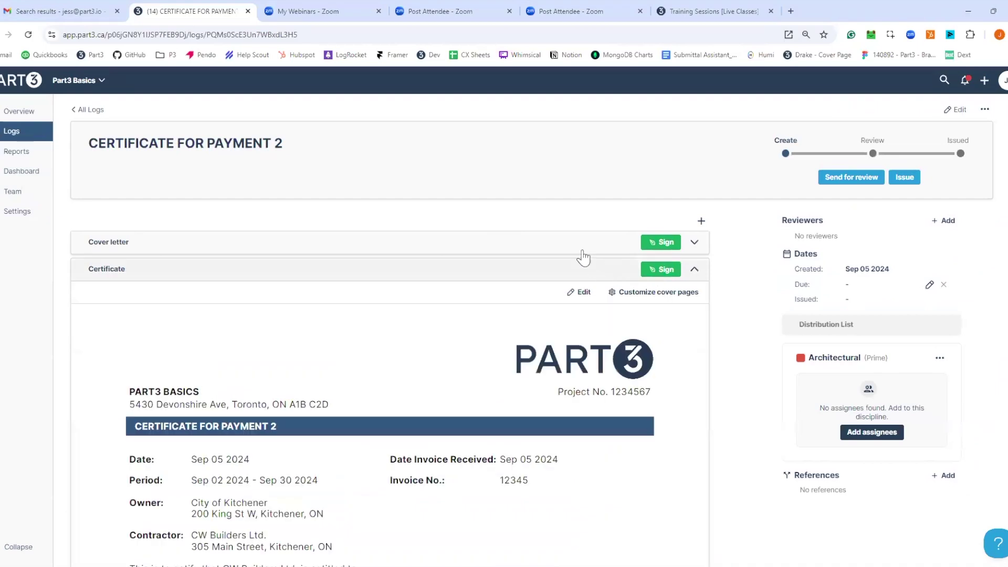
Leave Certificate for Payment 2 and view the project's Changes and Pricing logs.
left_click(575, 270)
left_click(573, 300)
left_click(33, 131)
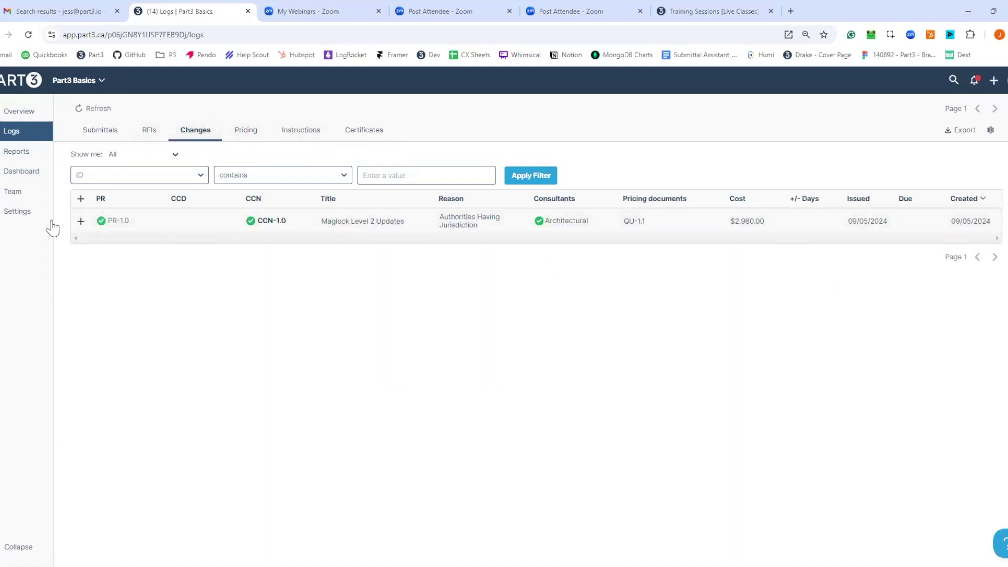
left_click(227, 131)
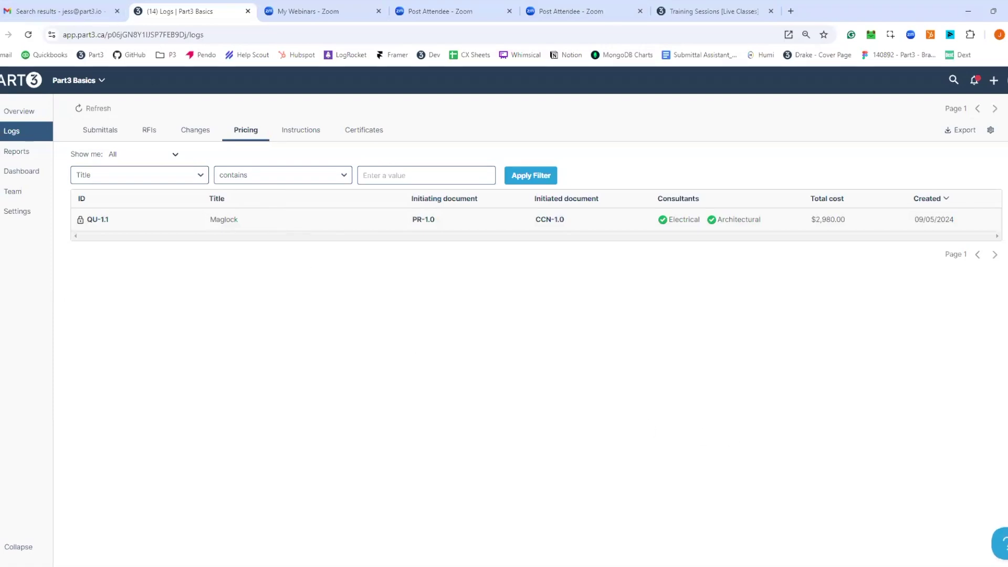
Search the help answers for "certificate" and for "pay apps".
left_click(1001, 546)
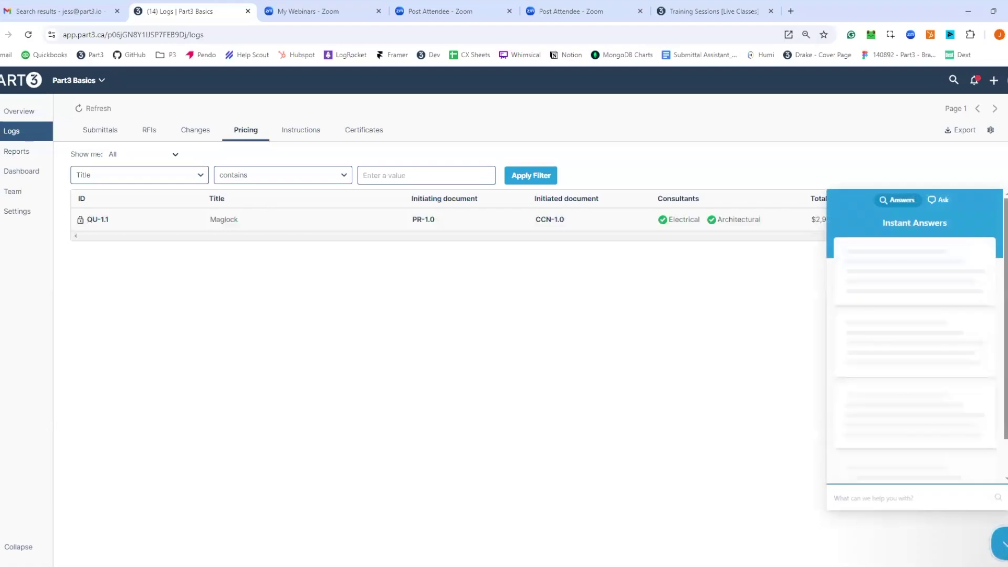
type("certificate")
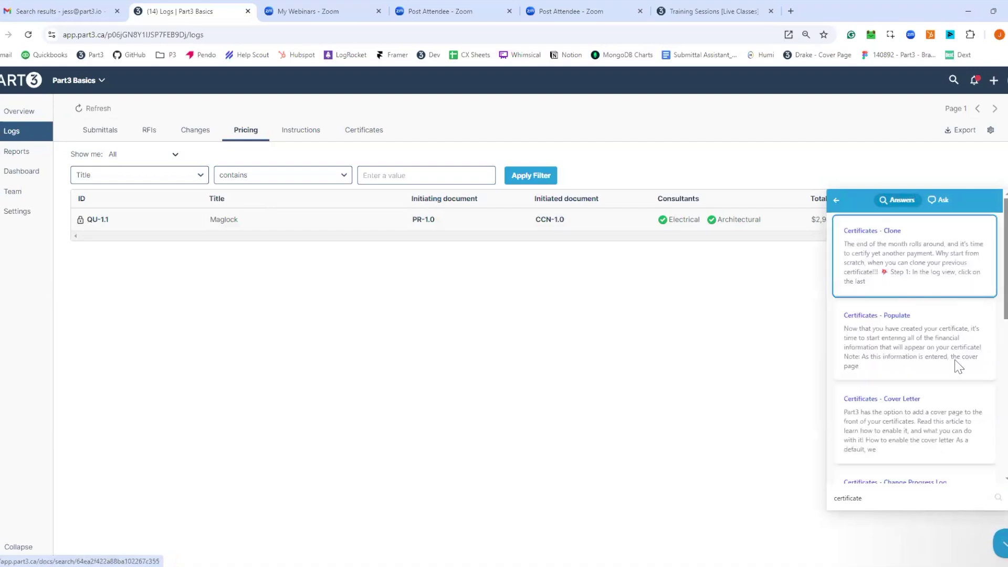
left_click_drag(875, 500, 807, 491)
type("pay apps")
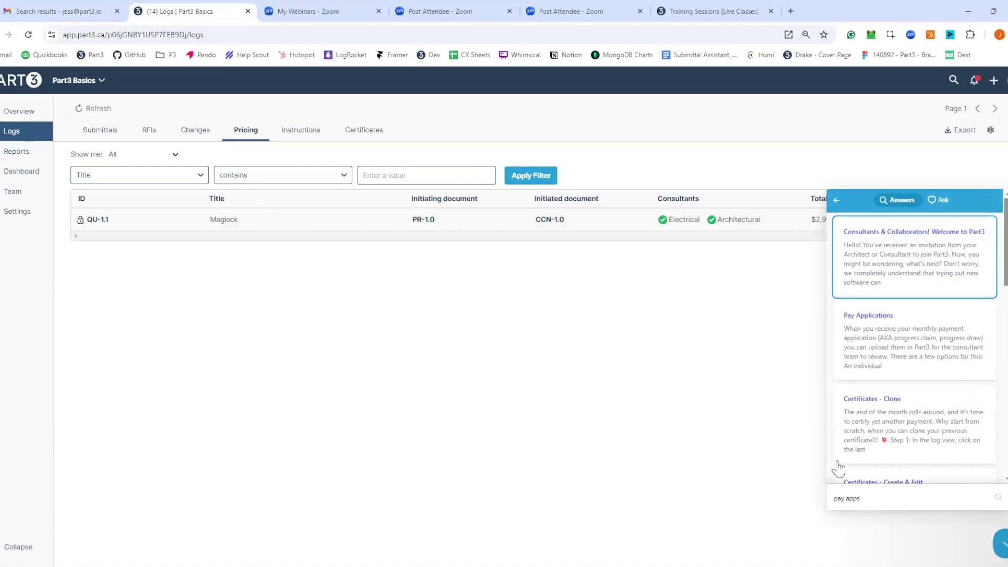
View the Pay Applications help article and open the support message form.
left_click(908, 362)
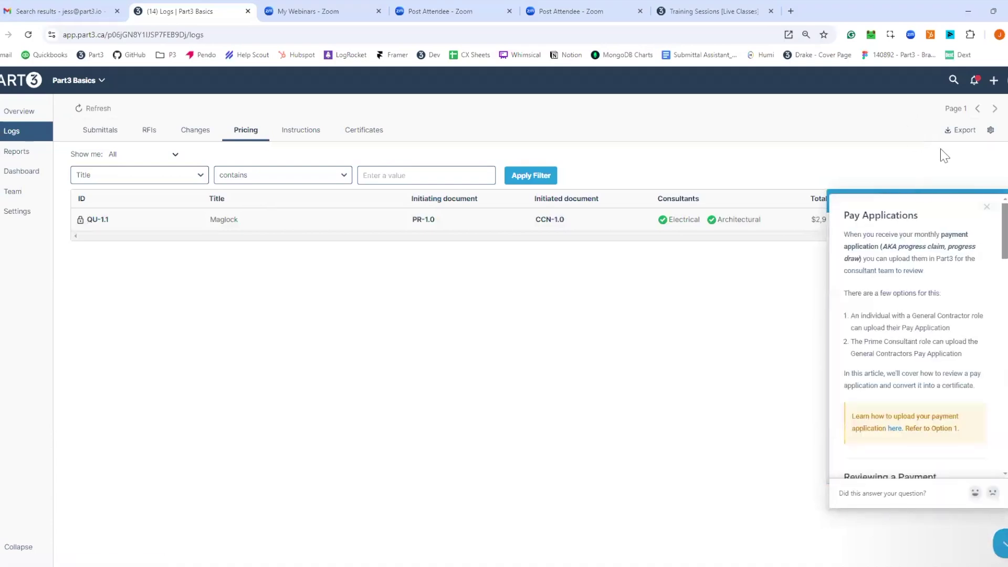
left_click(990, 212)
left_click(940, 208)
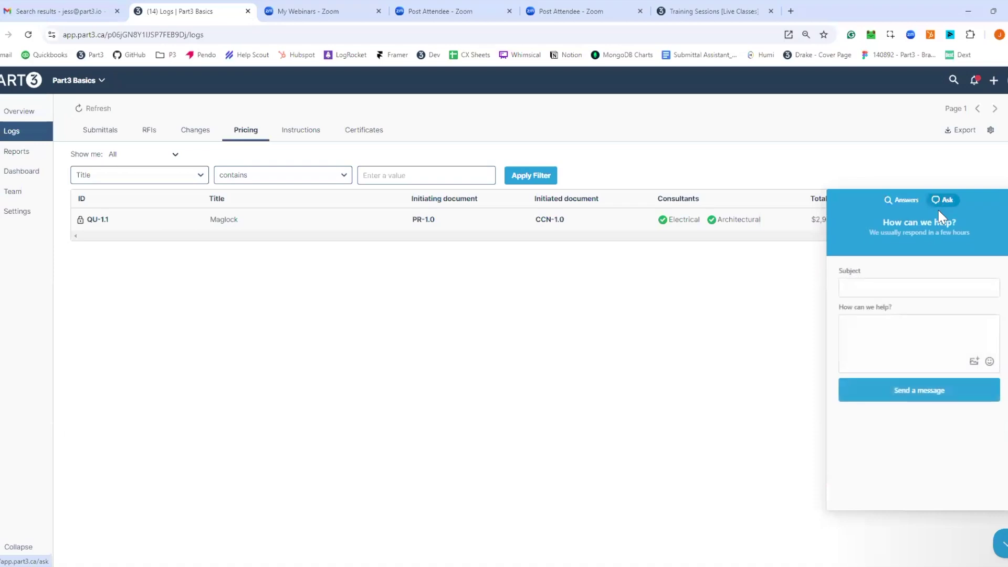